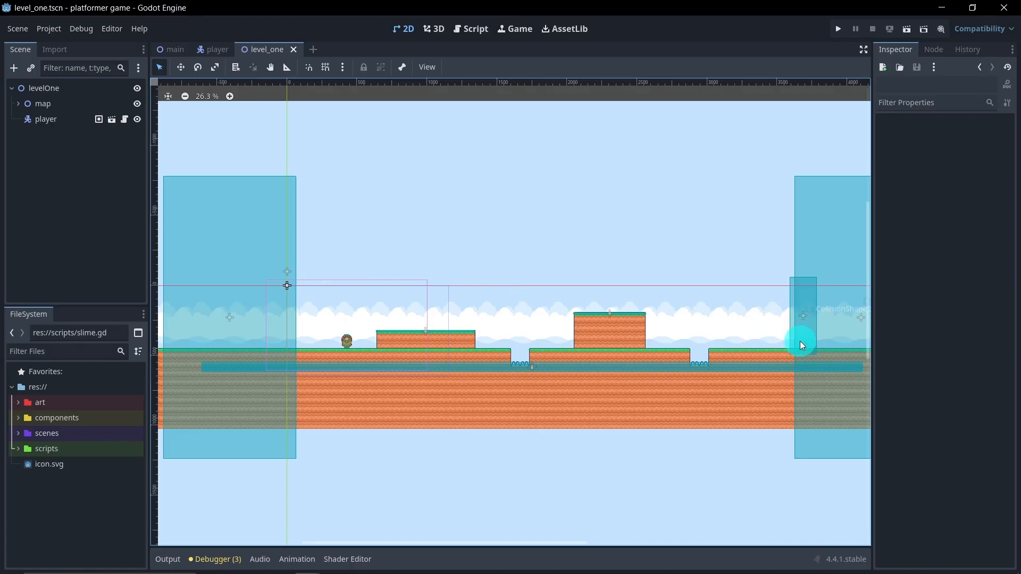
# Step: Add a Node2D as a child of levelOne and rename it flag
pyautogui.rightClick(63, 92)
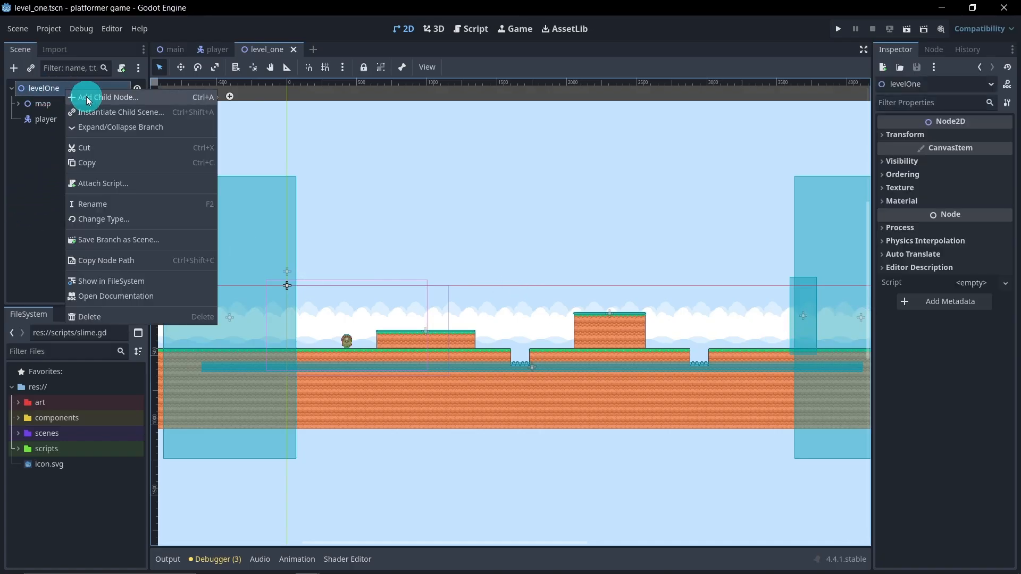
pyautogui.click(86, 96)
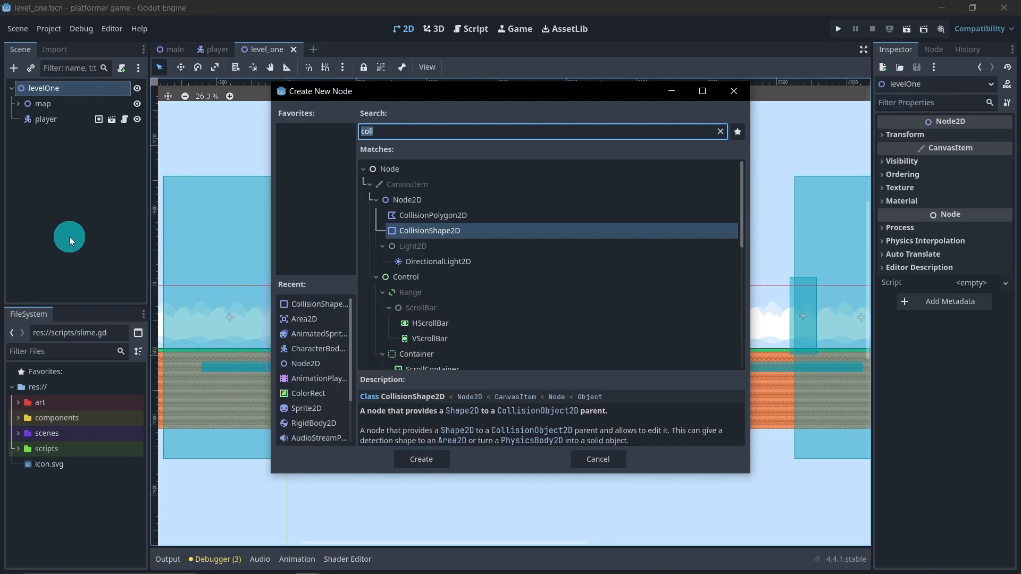
pyautogui.write('nod')
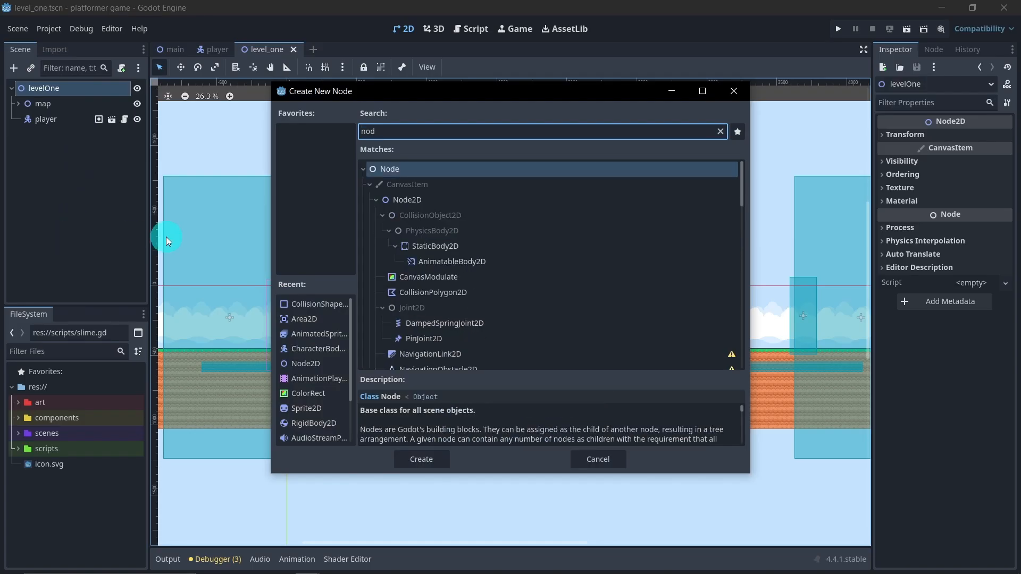
pyautogui.doubleClick(428, 200)
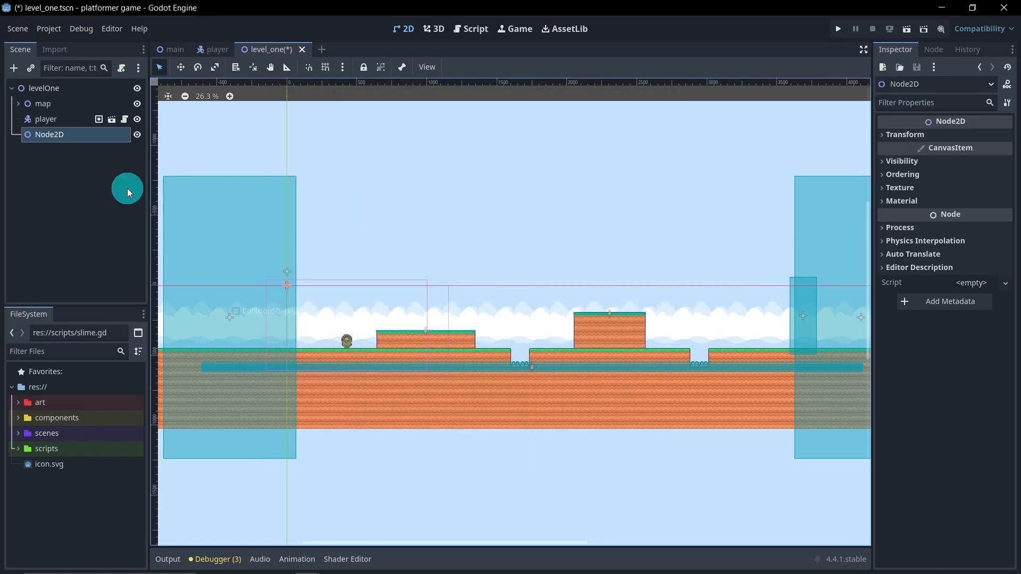
pyautogui.doubleClick(78, 136)
pyautogui.write('fa')
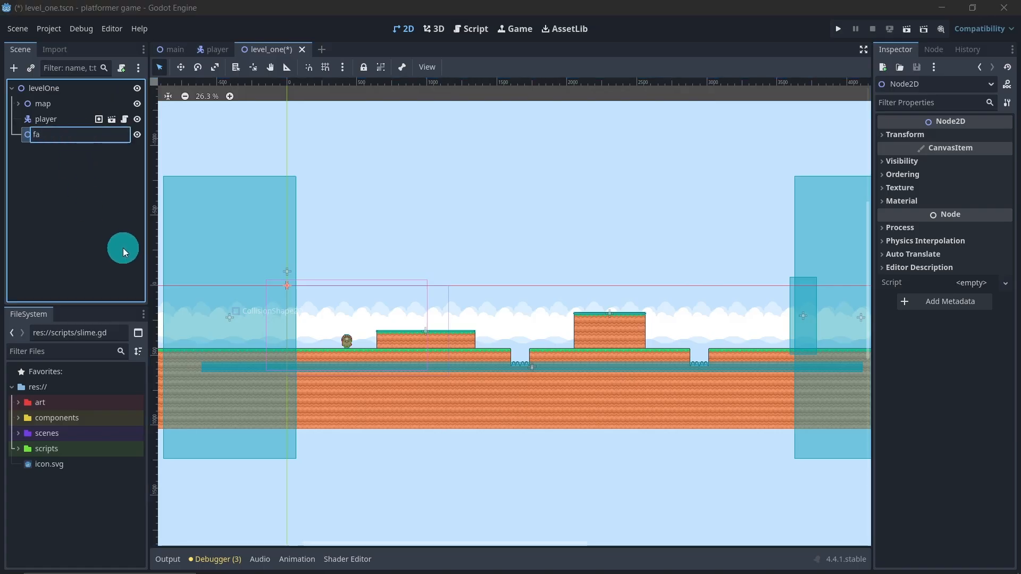
pyautogui.write('lag')
pyautogui.press('Return')
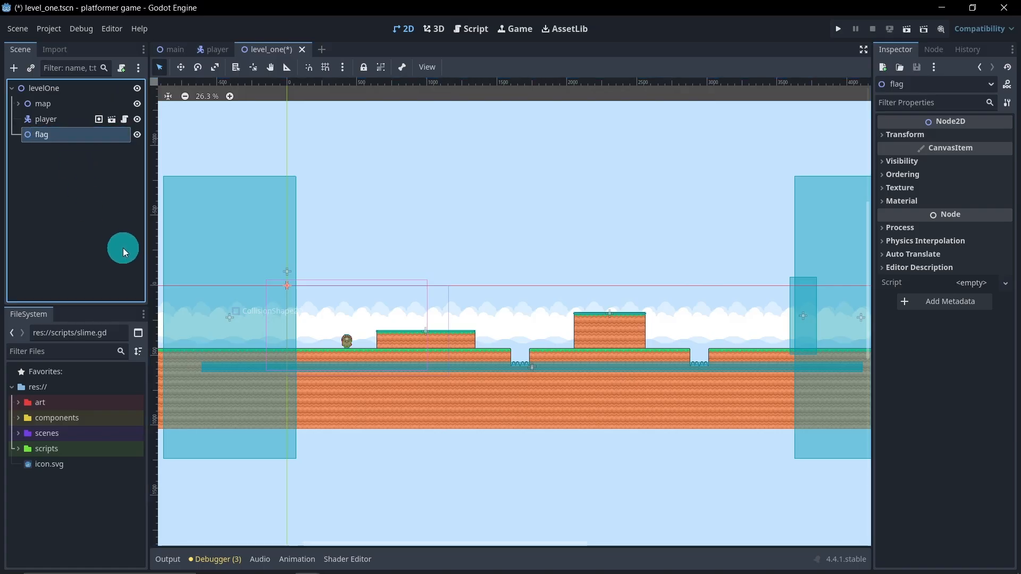
# Step: Add an AnimatedSprite2D node as a child of the flag node
pyautogui.rightClick(60, 131)
pyautogui.click(88, 138)
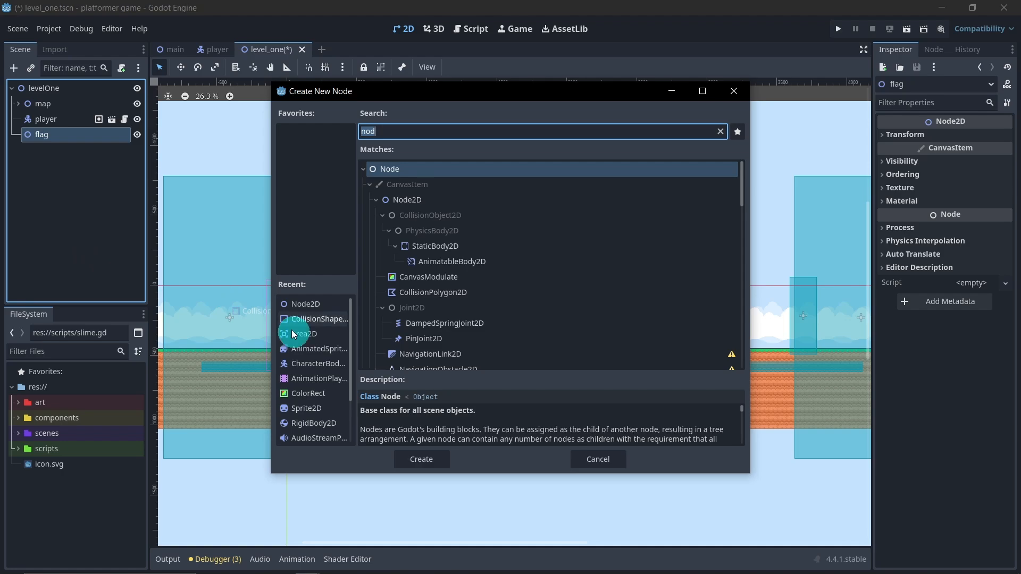
pyautogui.click(305, 347)
pyautogui.doubleClick(305, 347)
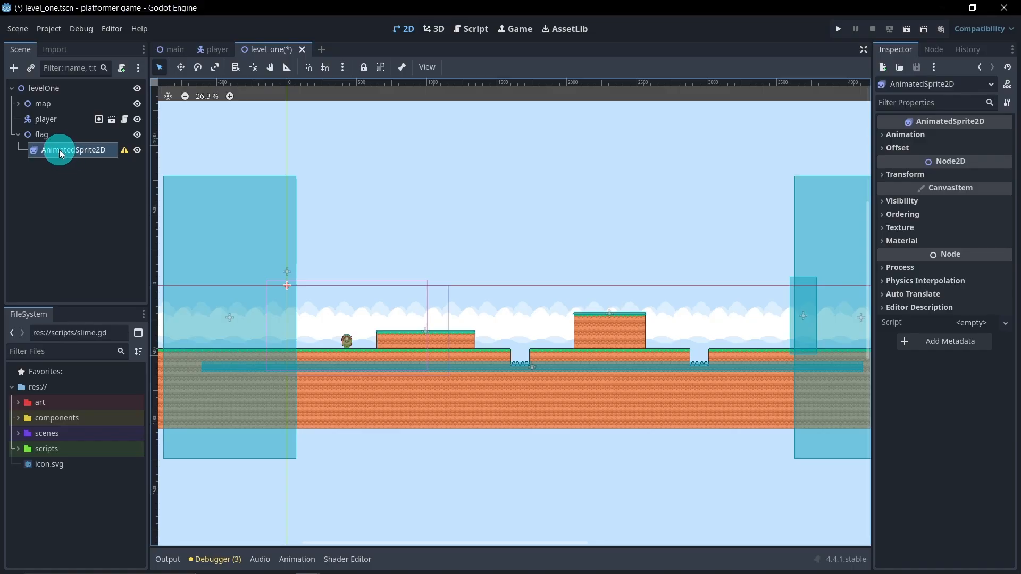
# Step: Create a new SpriteFrames resource for the AnimatedSprite2D and set its default animation to autoplay on load
pyautogui.click(941, 135)
pyautogui.click(970, 150)
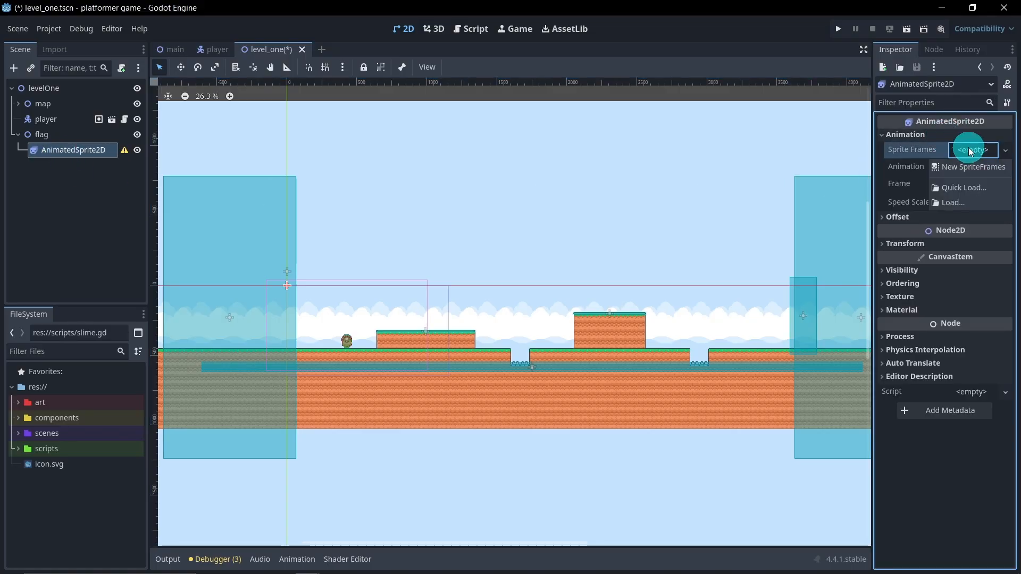
pyautogui.click(968, 166)
pyautogui.click(977, 150)
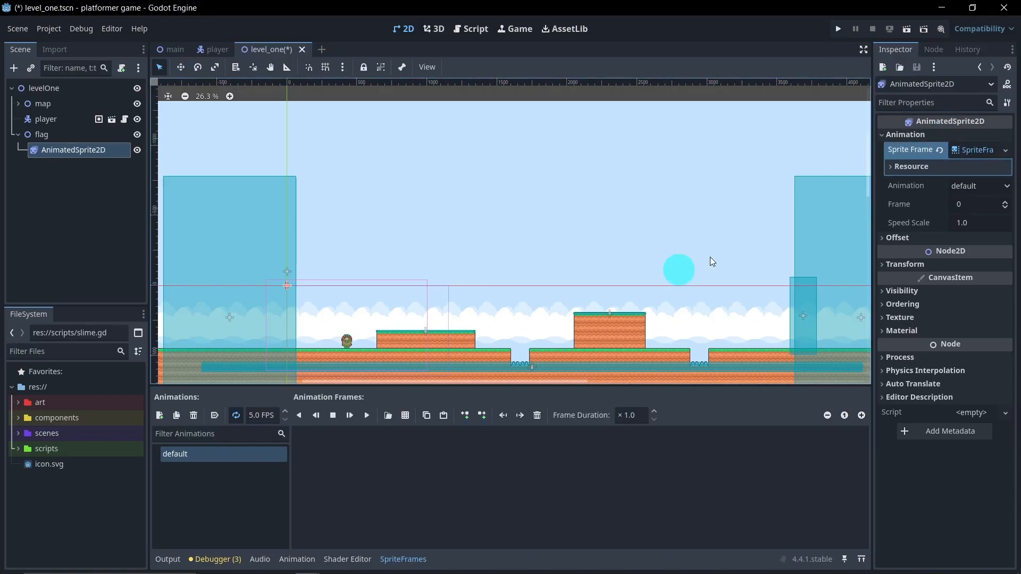
pyautogui.click(216, 415)
# Step: Open spritesheet-tiles-default.png as the sprite sheet supplying frames for the default animation
pyautogui.click(405, 415)
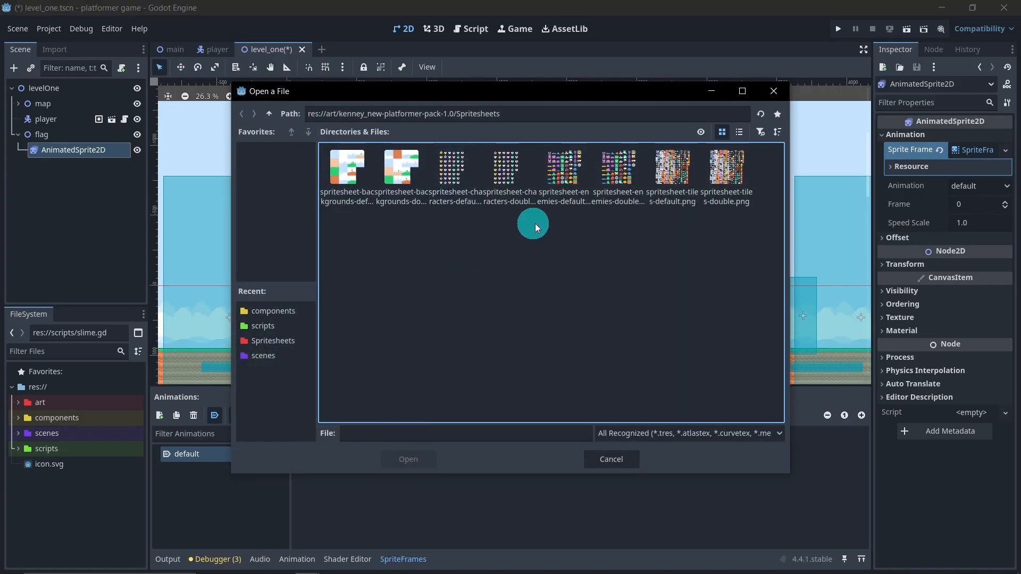
pyautogui.click(671, 184)
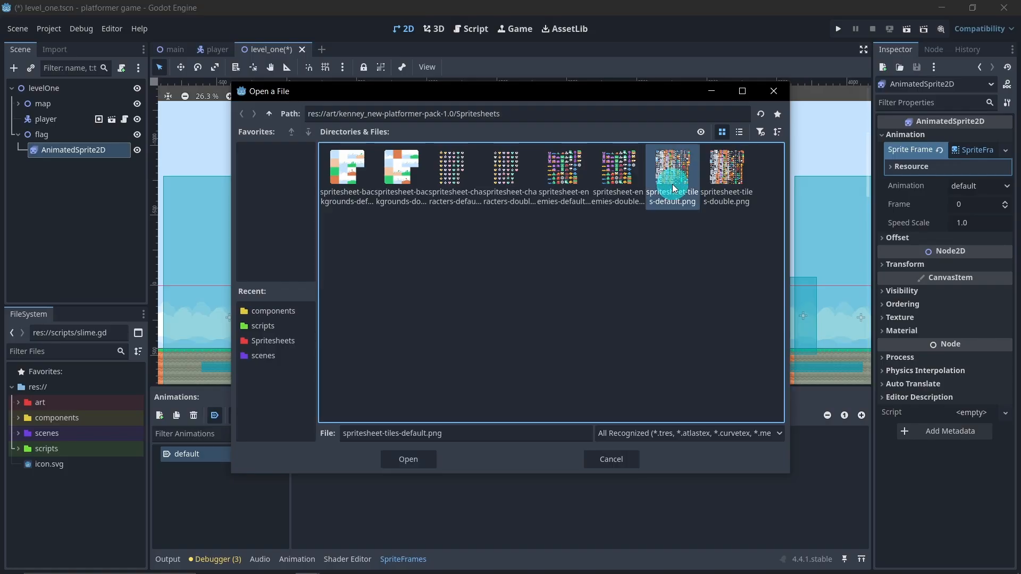
pyautogui.click(413, 458)
# Step: Set the sprite sheet's frame size to 64 px by 64 px
pyautogui.scroll(-5, 564, 292)
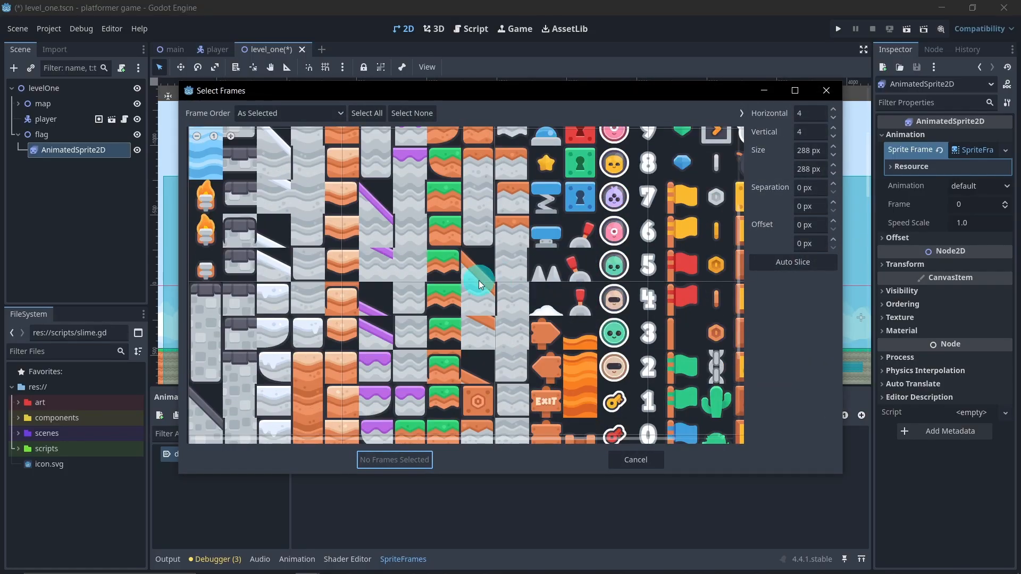
pyautogui.click(805, 151)
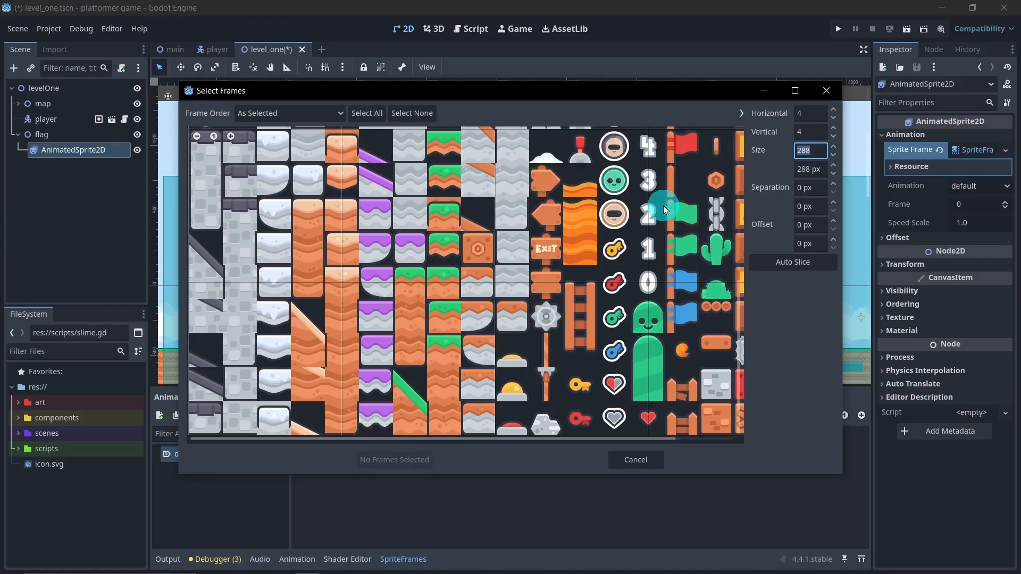
pyautogui.write('64')
pyautogui.press('Return')
pyautogui.press('Tab')
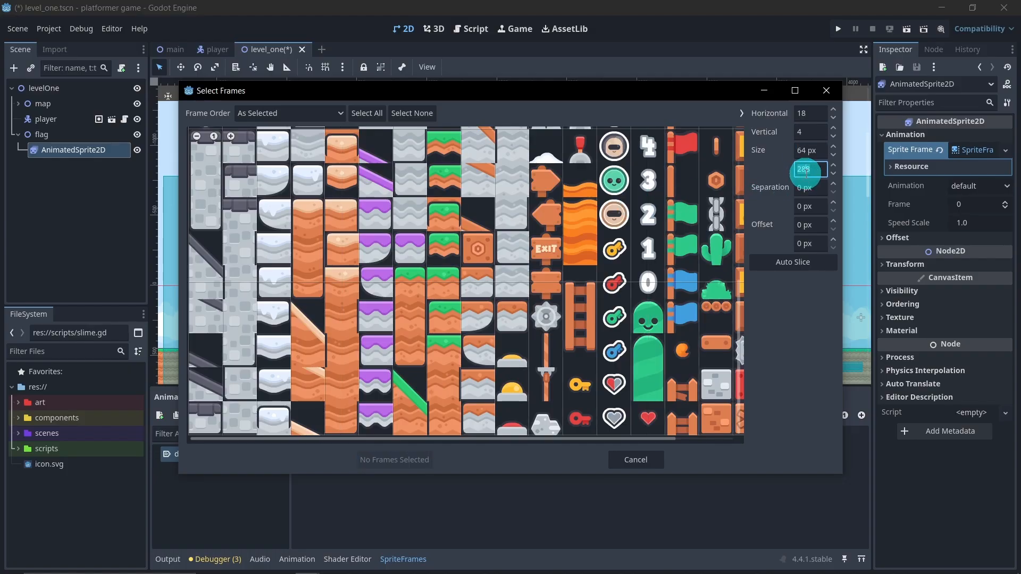
pyautogui.write('64')
pyautogui.press('Return')
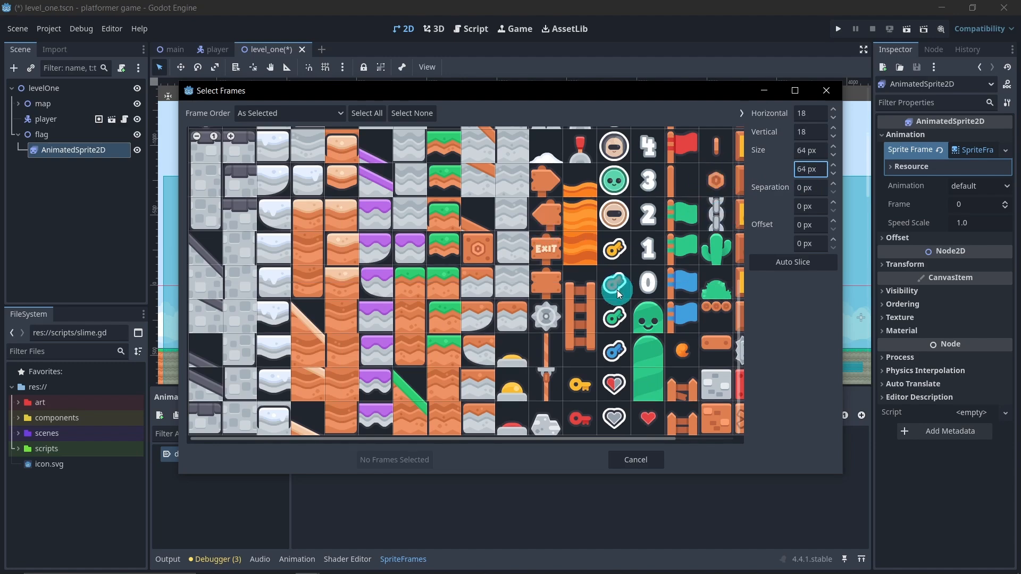
# Step: Select the two red flag tiles in the sprite sheet and add them as frames of the default animation
pyautogui.scroll(2, 642, 302)
pyautogui.scroll(1, 642, 302)
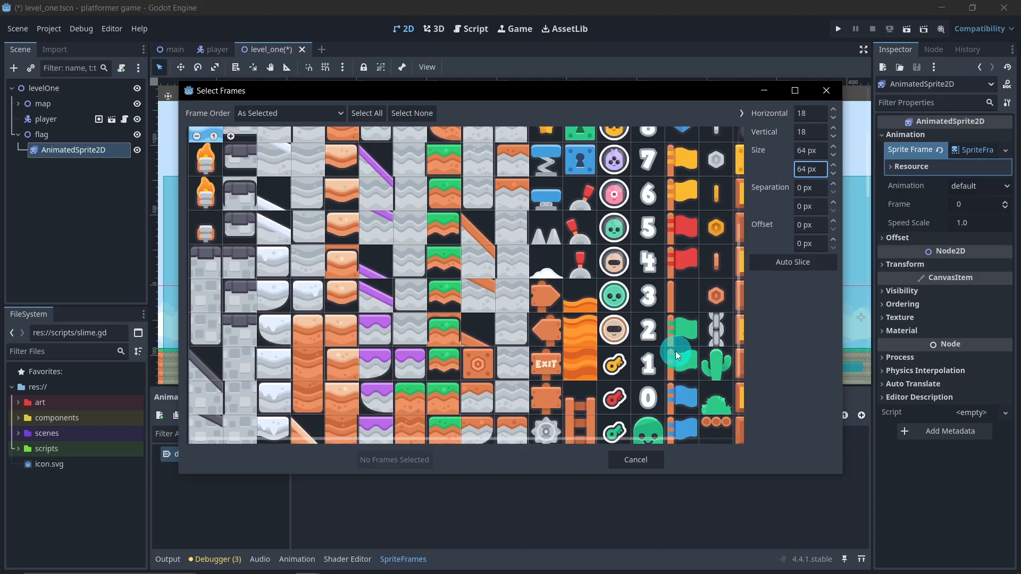
pyautogui.scroll(1, 673, 272)
pyautogui.scroll(-1, 680, 278)
pyautogui.click(681, 242)
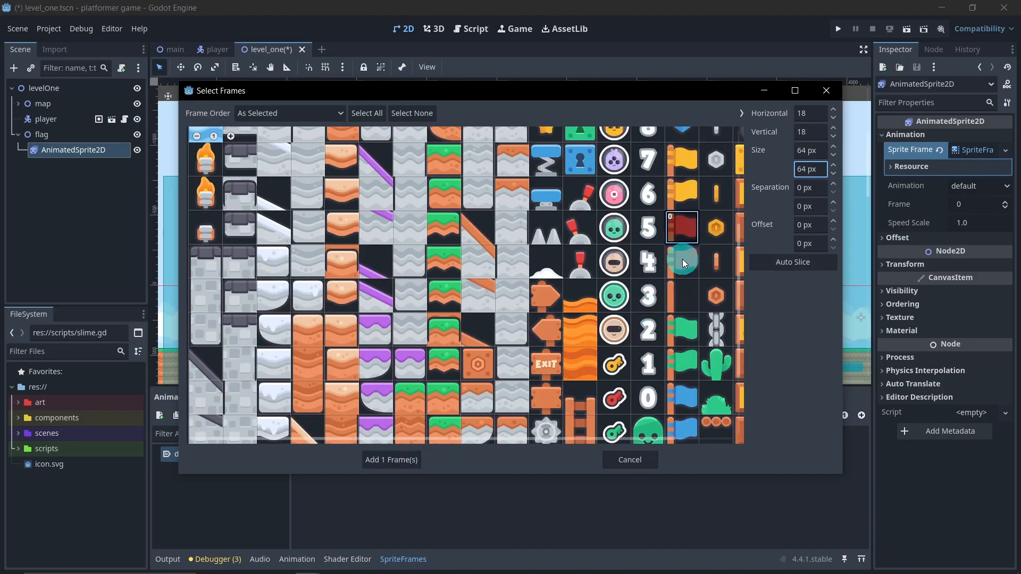
pyautogui.click(411, 458)
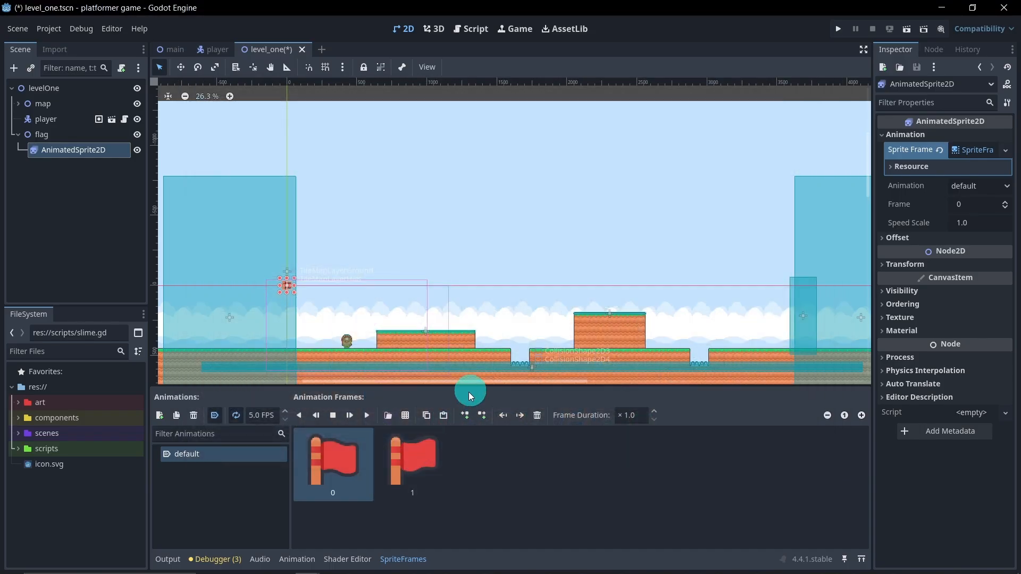
# Step: Move the whole flag node to just above the grass at the far end of the level, before the tall collision area
pyautogui.scroll(3, 258, 311)
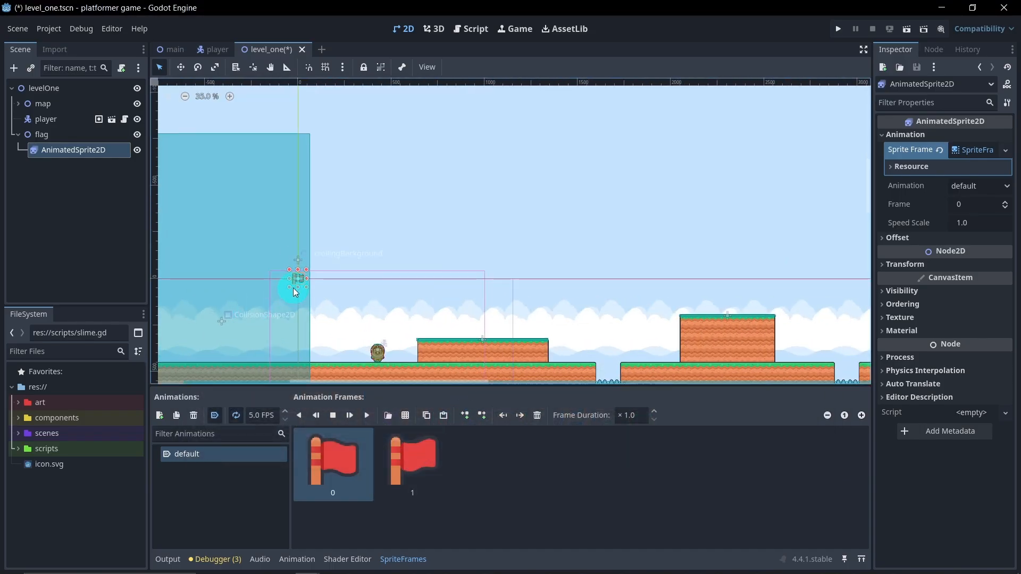
pyautogui.click(65, 134)
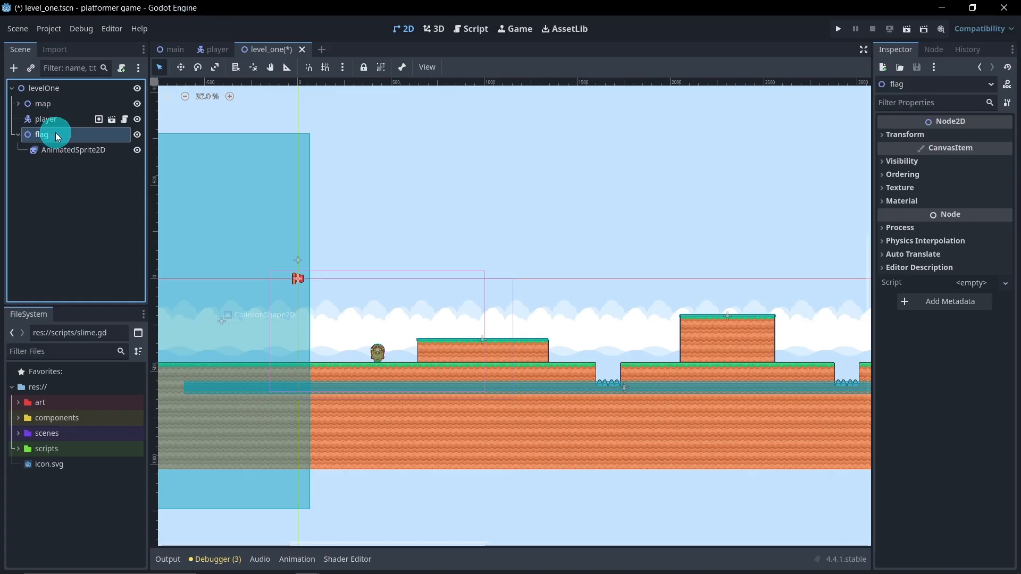
pyautogui.click(181, 67)
pyautogui.moveTo(298, 279); pyautogui.dragTo(535, 306)
pyautogui.scroll(10, 588, 378)
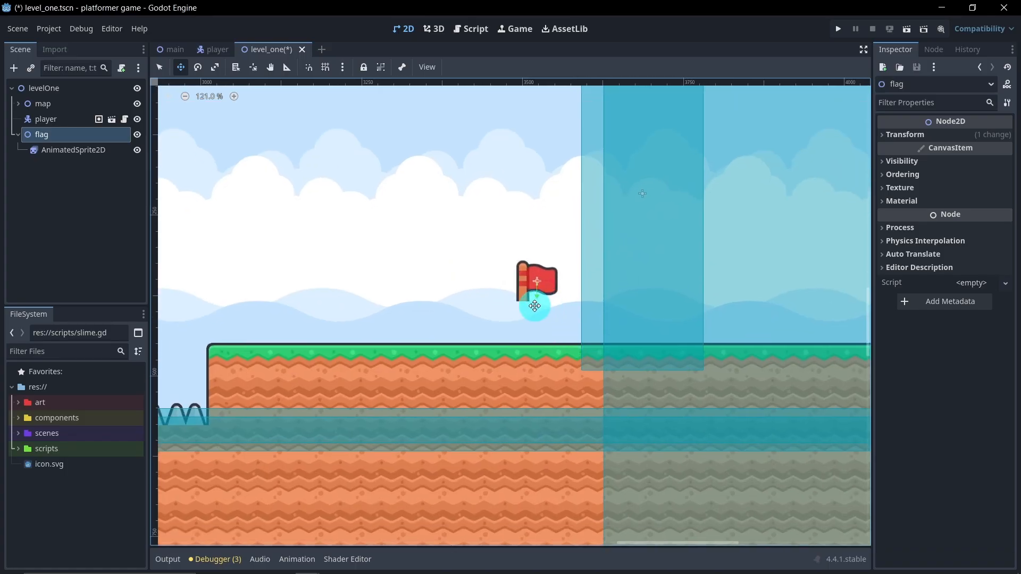
# Step: Add a Sprite2D node as a child of the flag's AnimatedSprite2D
pyautogui.rightClick(75, 150)
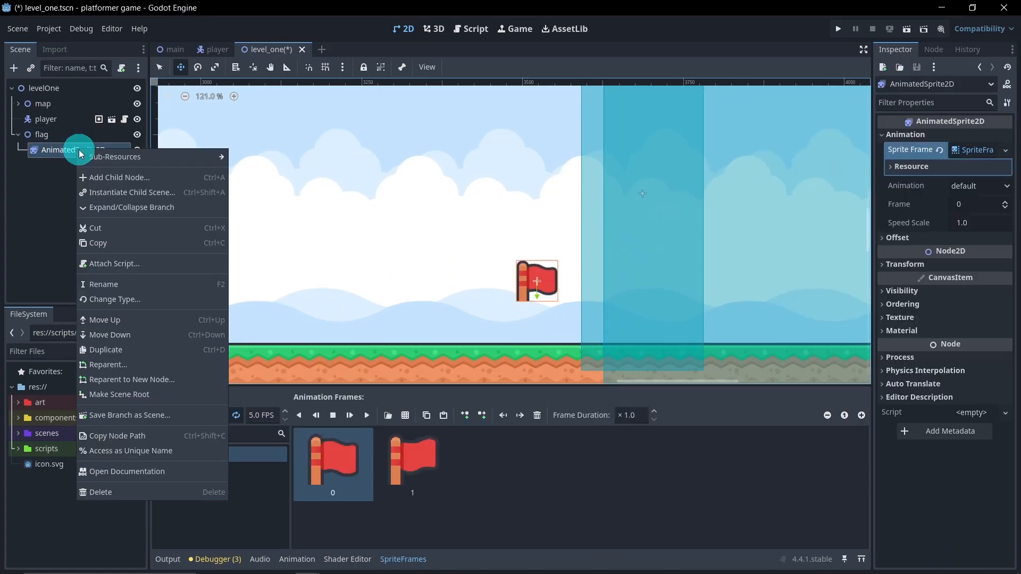
pyautogui.click(106, 179)
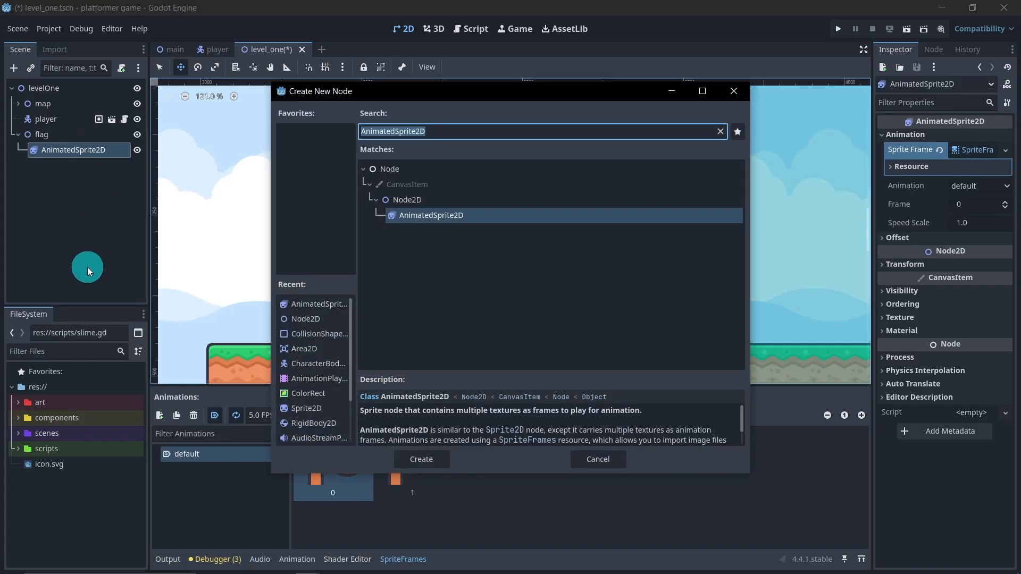
pyautogui.write('s')
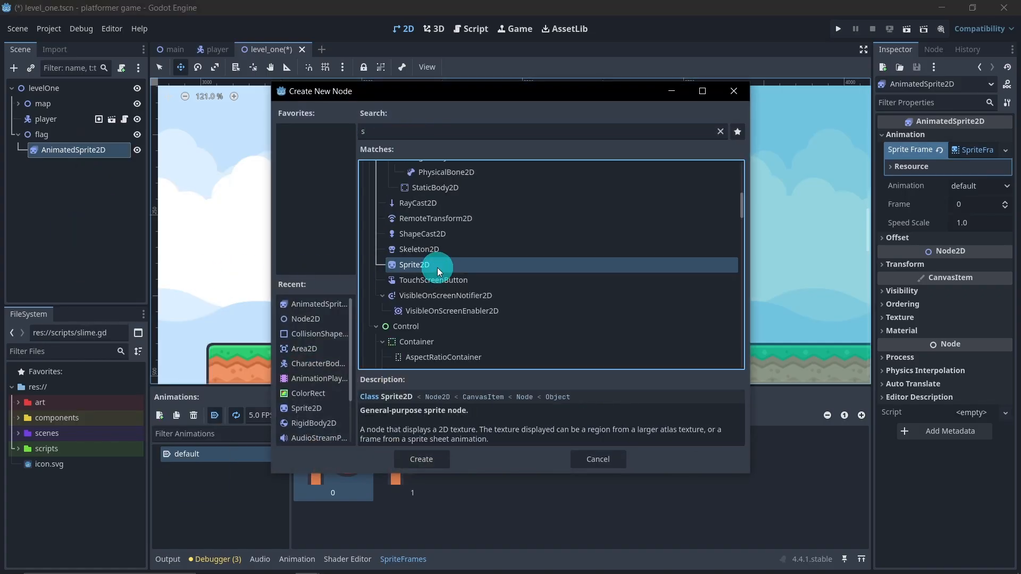
pyautogui.doubleClick(439, 271)
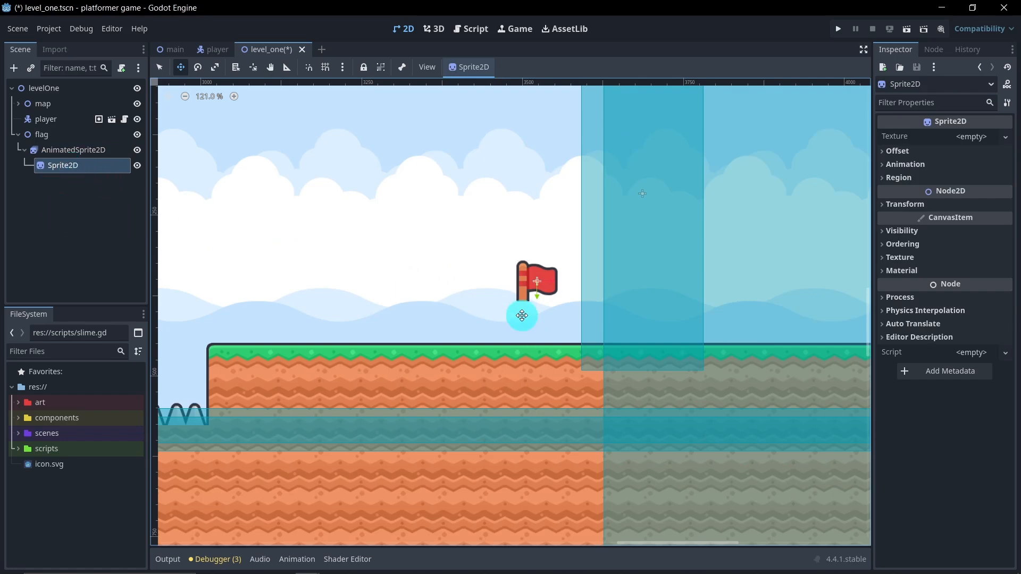
# Step: Assign flag_off.png from the platformer pack's Sprites/Tiles/Default folder as the Sprite2D's texture
pyautogui.click(18, 402)
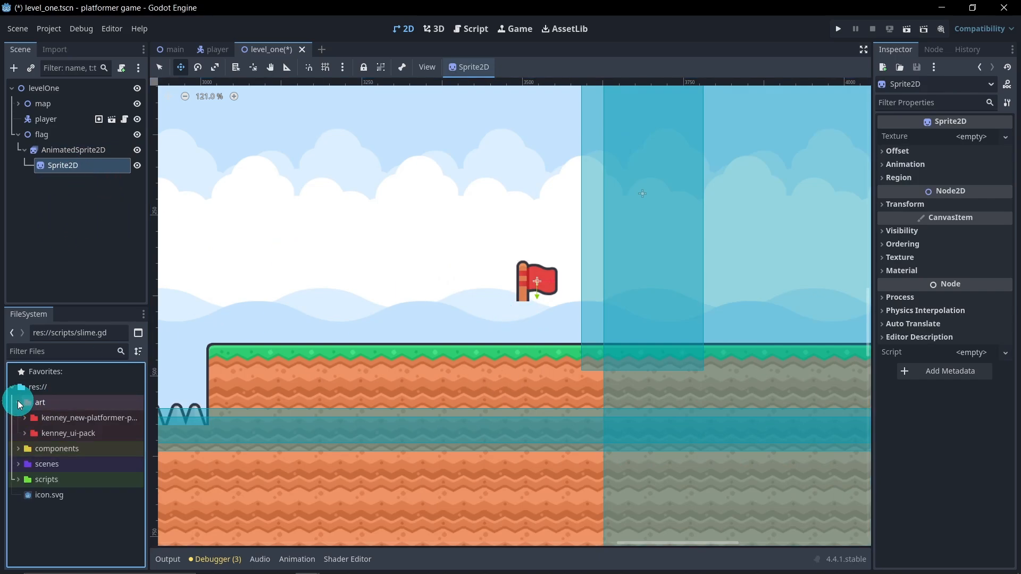
pyautogui.click(30, 420)
pyautogui.click(24, 417)
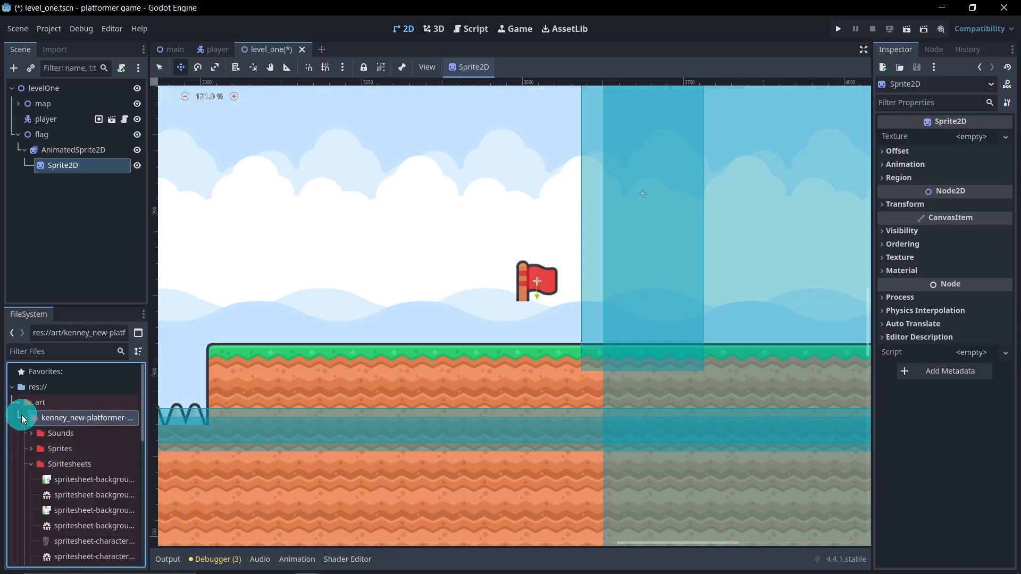
pyautogui.click(33, 450)
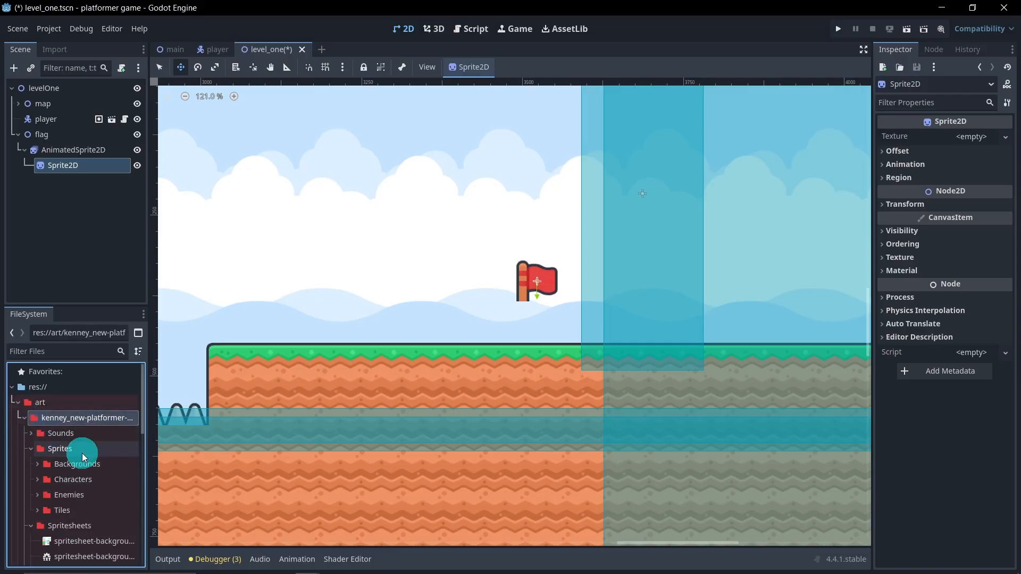
pyautogui.click(37, 512)
pyautogui.scroll(-3, 53, 495)
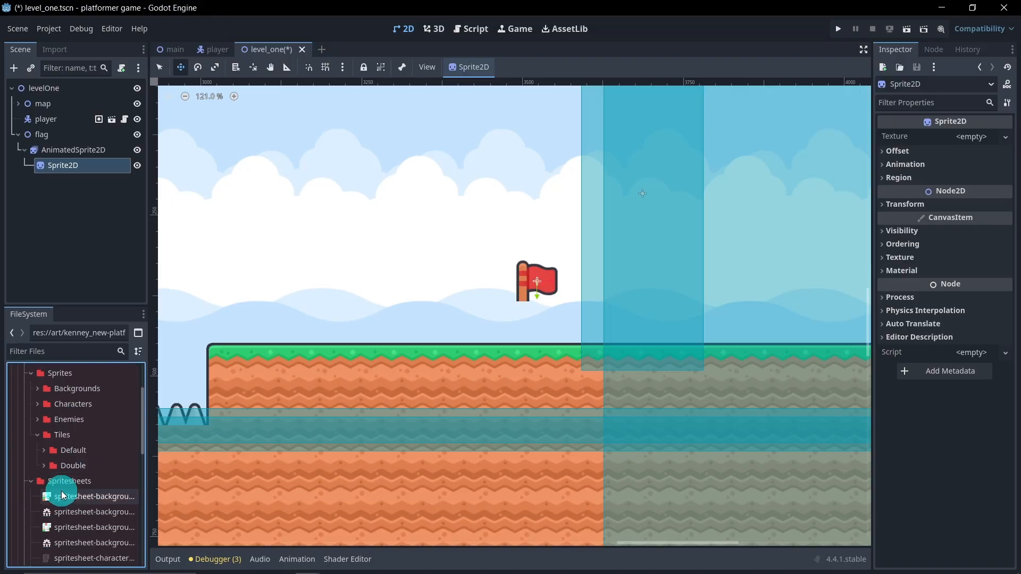
pyautogui.click(48, 450)
pyautogui.scroll(-5, 80, 457)
pyautogui.scroll(-10, 110, 465)
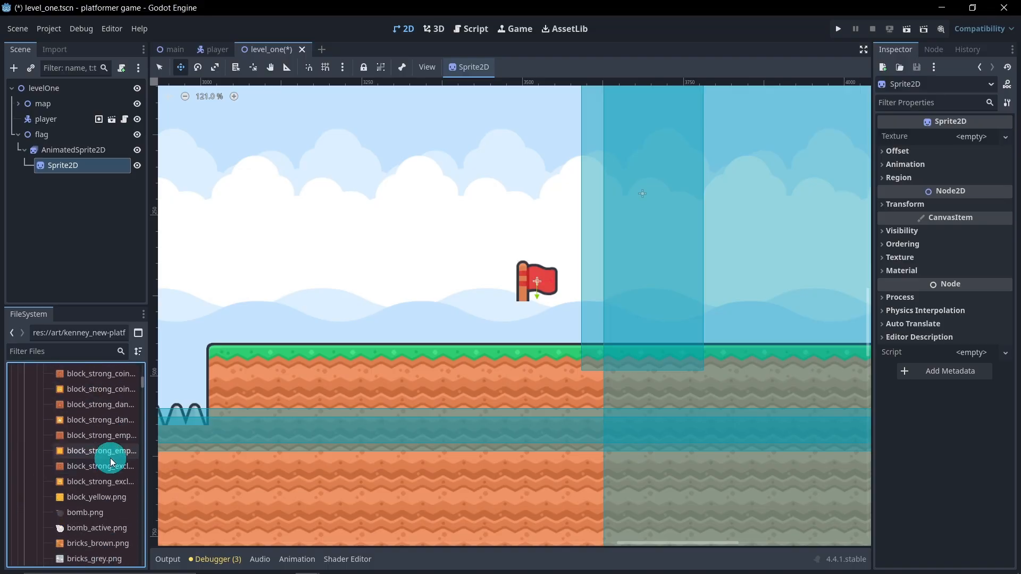
pyautogui.scroll(-3, 109, 457)
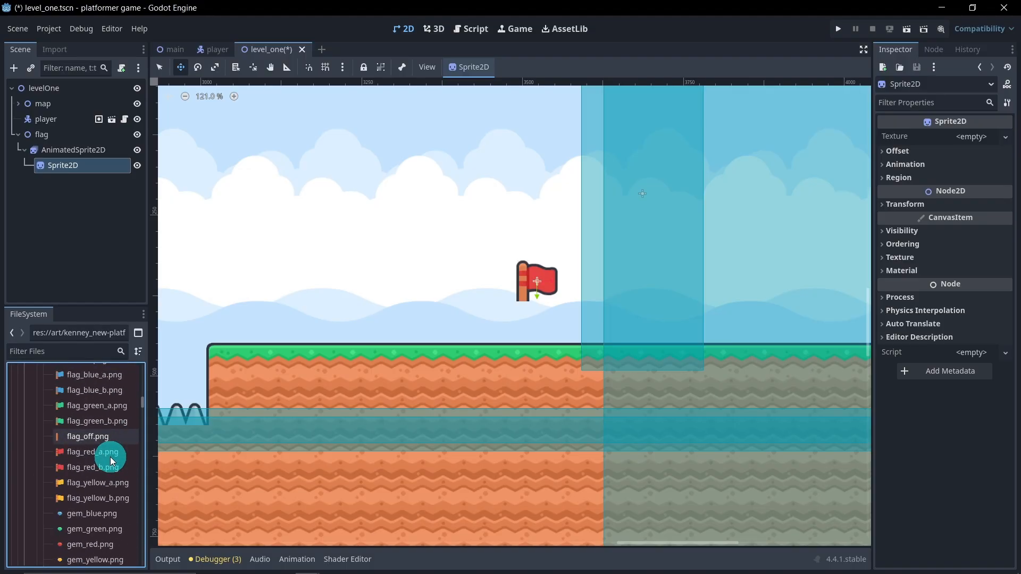
pyautogui.moveTo(89, 441); pyautogui.dragTo(66, 169)
# Step: Lower the pole Sprite2D until it extends the flag's pole downward, and show it behind its parent
pyautogui.scroll(5, 537, 278)
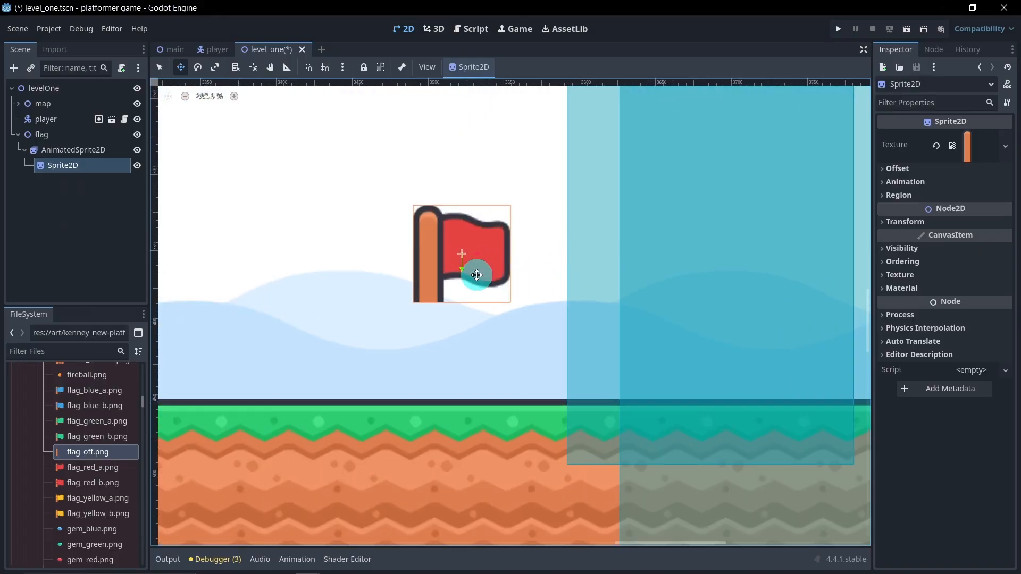
pyautogui.moveTo(463, 270); pyautogui.dragTo(461, 337)
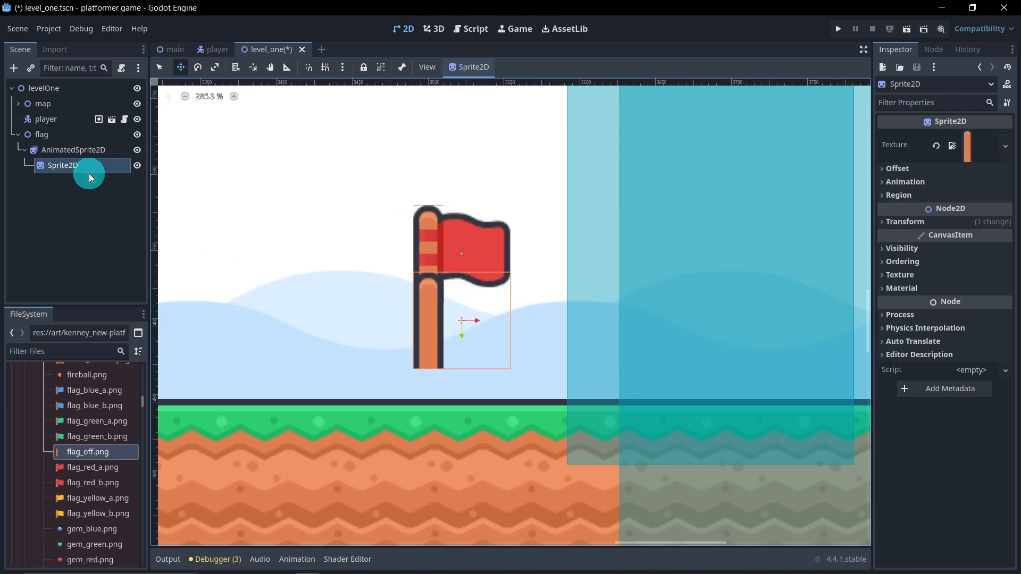
pyautogui.click(891, 252)
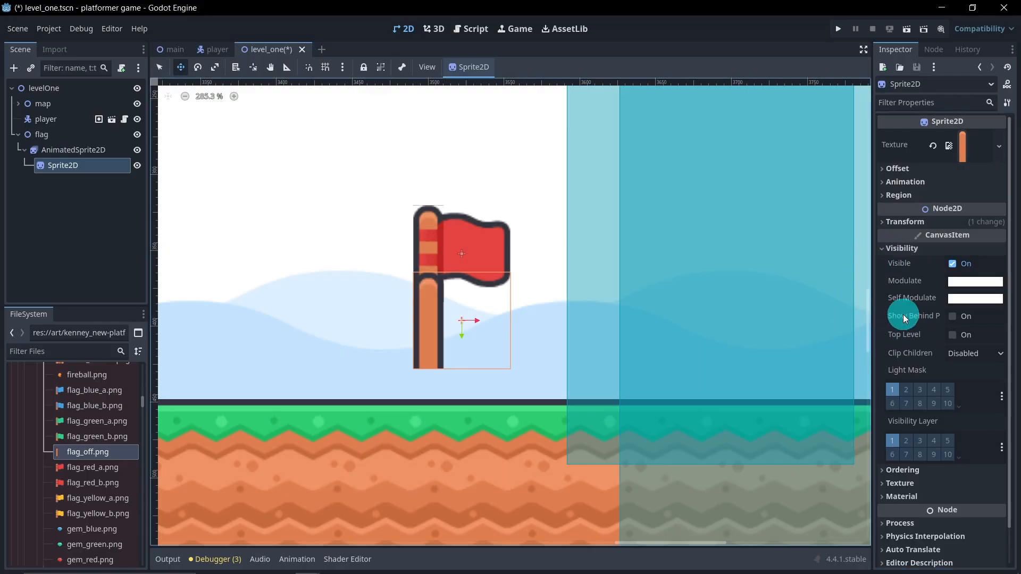
pyautogui.click(945, 316)
pyautogui.moveTo(467, 337); pyautogui.dragTo(467, 338)
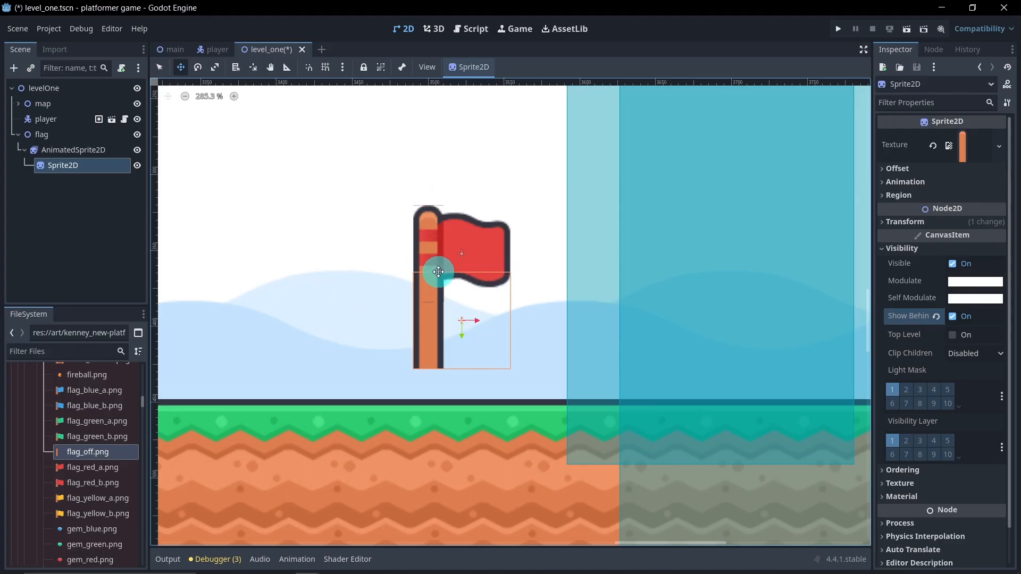
# Step: Set the pole Sprite2D's texture filter to Nearest
pyautogui.scroll(-2, 918, 331)
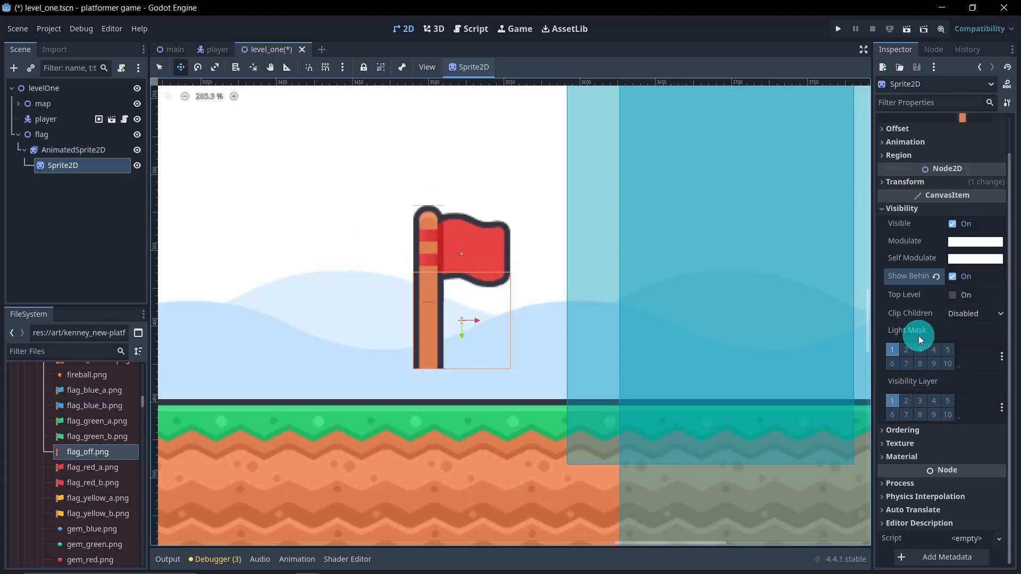
pyautogui.click(916, 446)
pyautogui.click(959, 459)
pyautogui.click(940, 489)
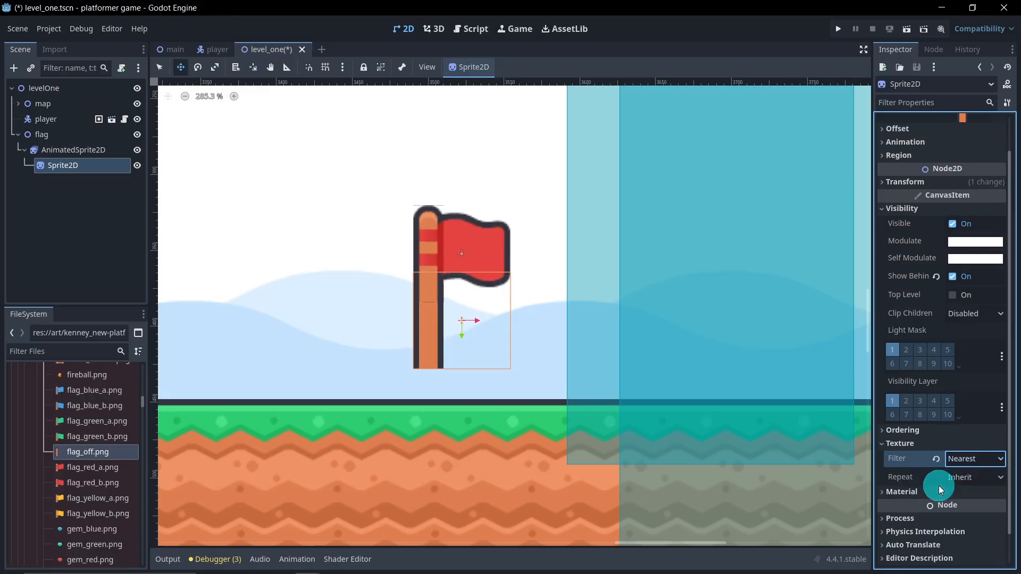
# Step: Set the texture filter of the flag's AnimatedSprite2D to Nearest
pyautogui.click(103, 208)
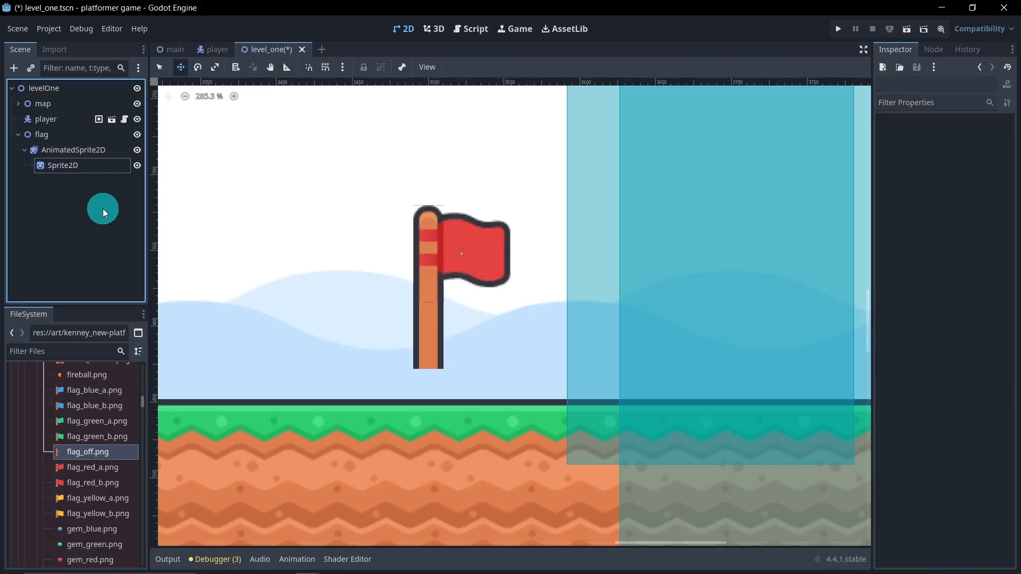
pyautogui.click(64, 148)
pyautogui.click(919, 319)
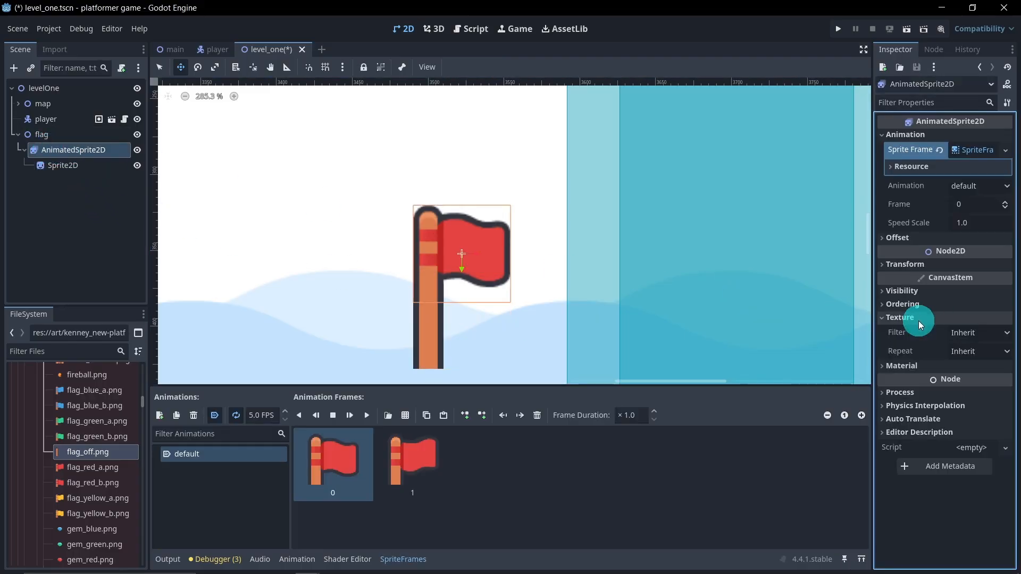
pyautogui.click(974, 335)
pyautogui.click(962, 366)
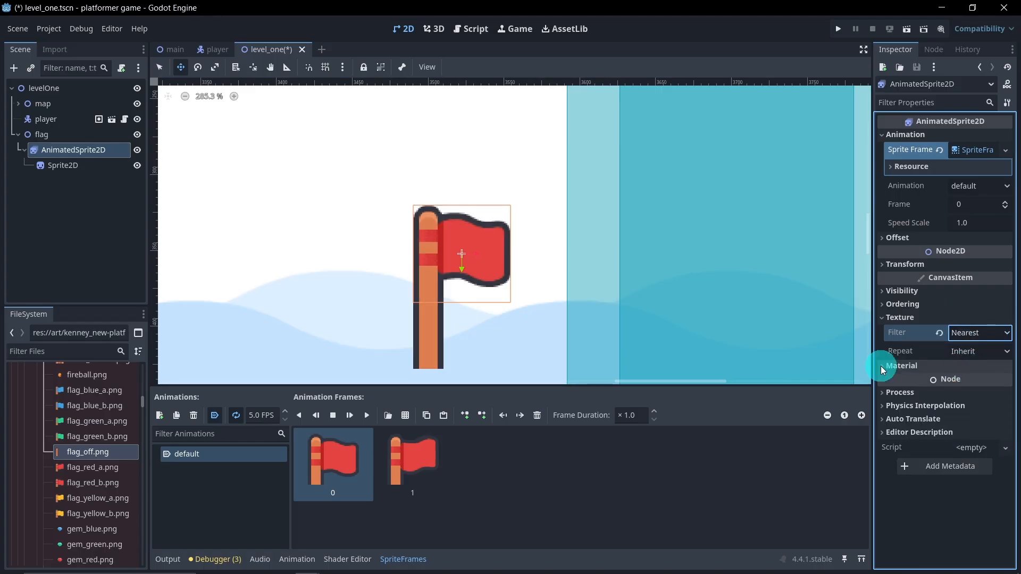
pyautogui.click(85, 236)
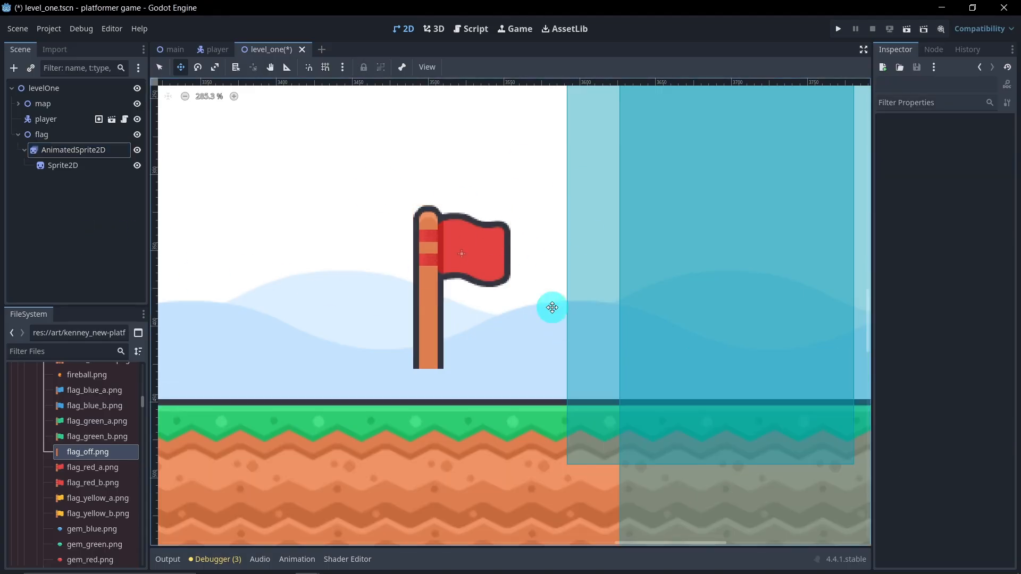
# Step: Shift the AnimatedSprite2D with its pole horizontally so it sits slightly left of the flag node's origin
pyautogui.scroll(-2, 565, 322)
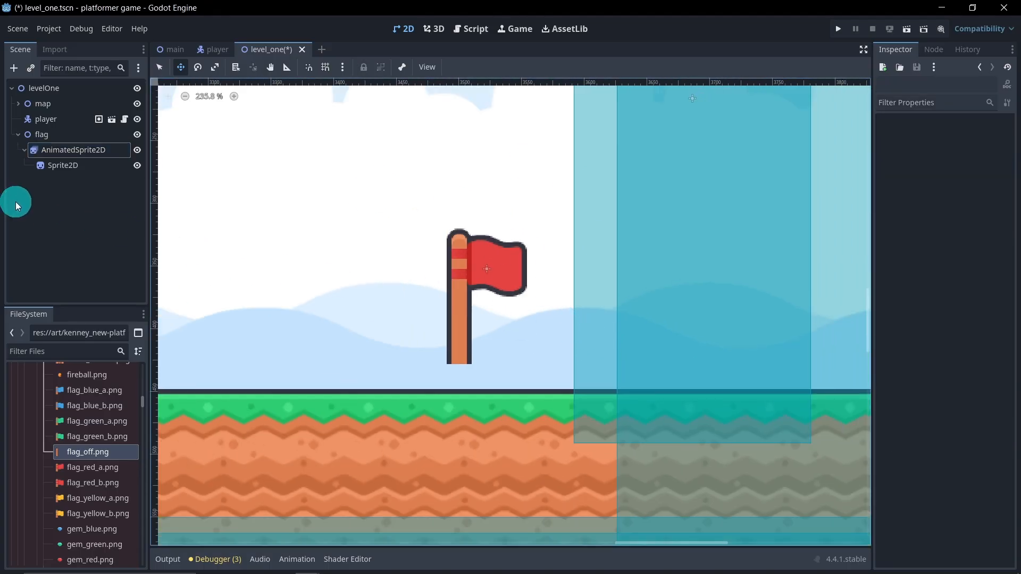
pyautogui.scroll(-4, 406, 275)
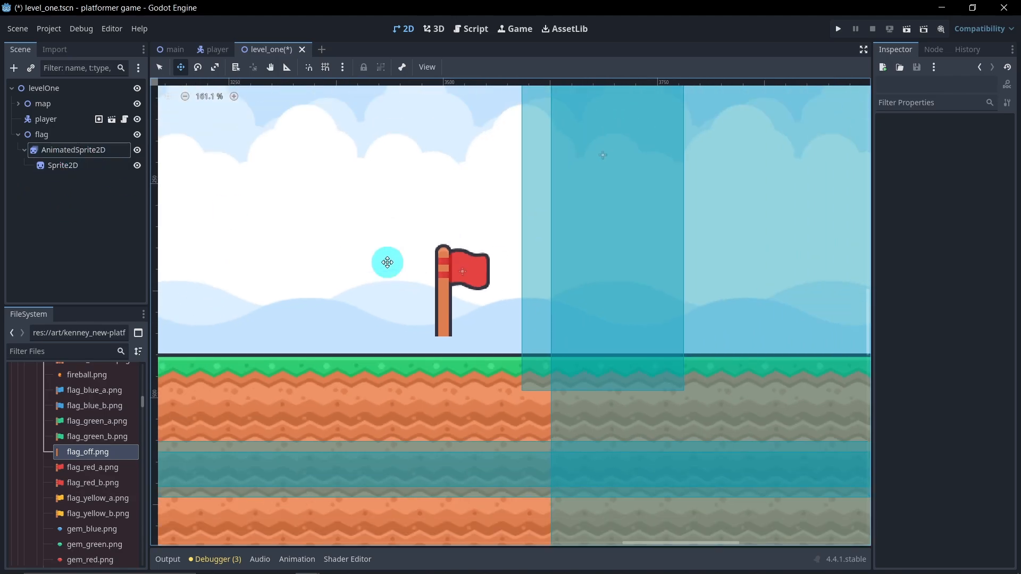
pyautogui.click(68, 155)
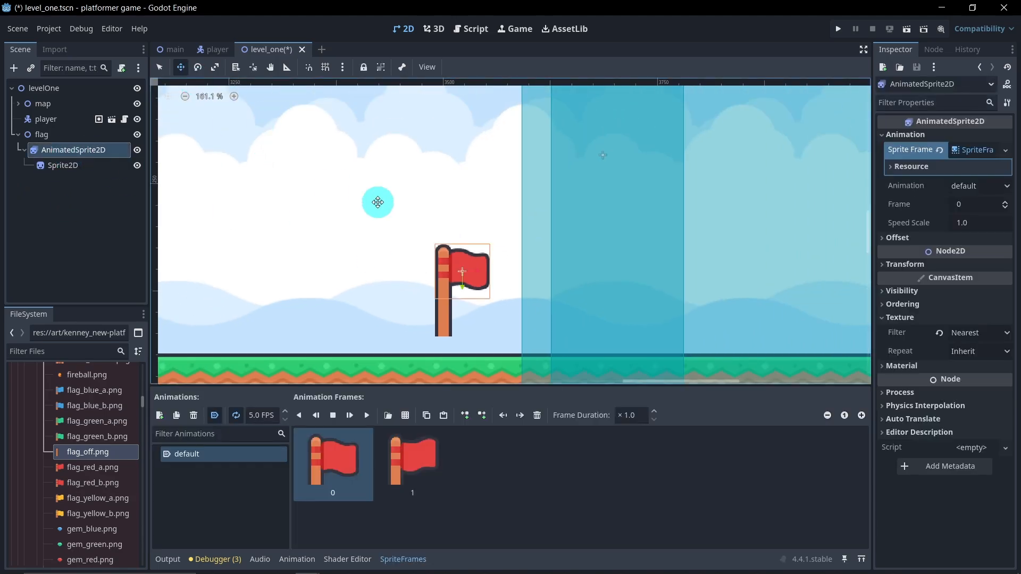
pyautogui.moveTo(481, 275); pyautogui.dragTo(441, 273)
pyautogui.moveTo(609, 285); pyautogui.dragTo(565, 269, button='middle')
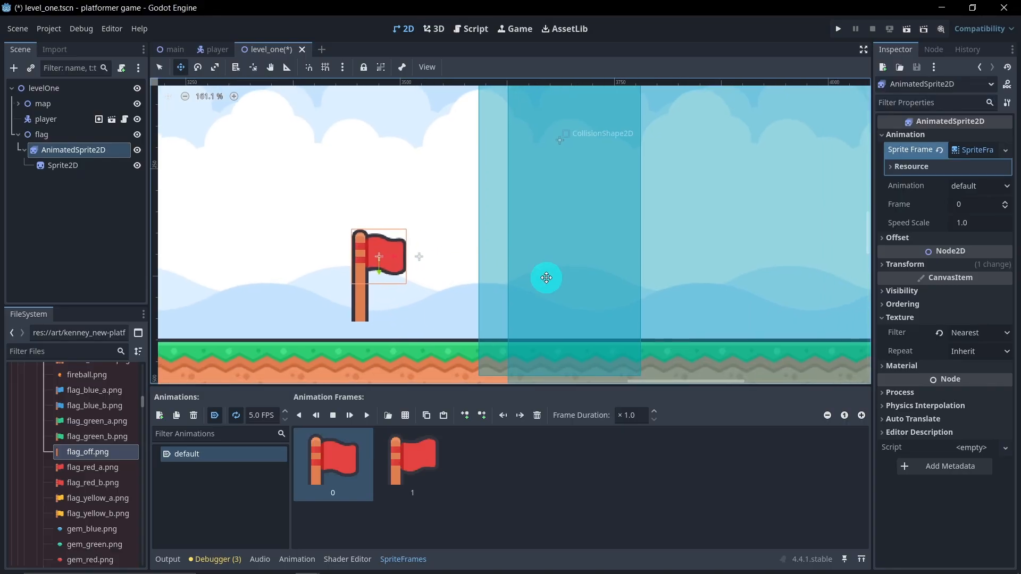
pyautogui.moveTo(393, 257); pyautogui.dragTo(409, 257)
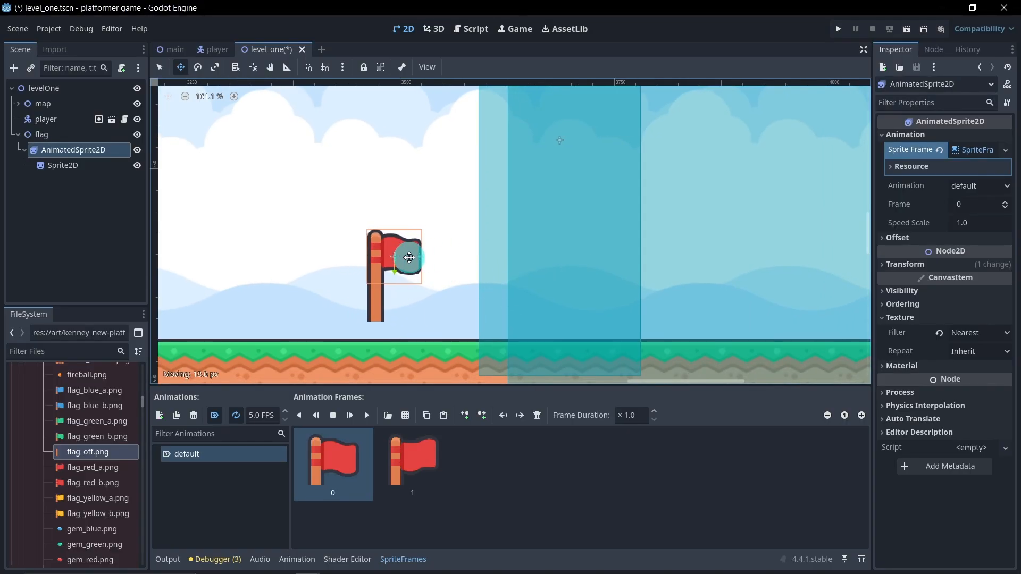
# Step: Duplicate the AnimatedSprite2D with its pole and place the copy to the right, inside the tall collision area
pyautogui.click(53, 192)
pyautogui.click(60, 154)
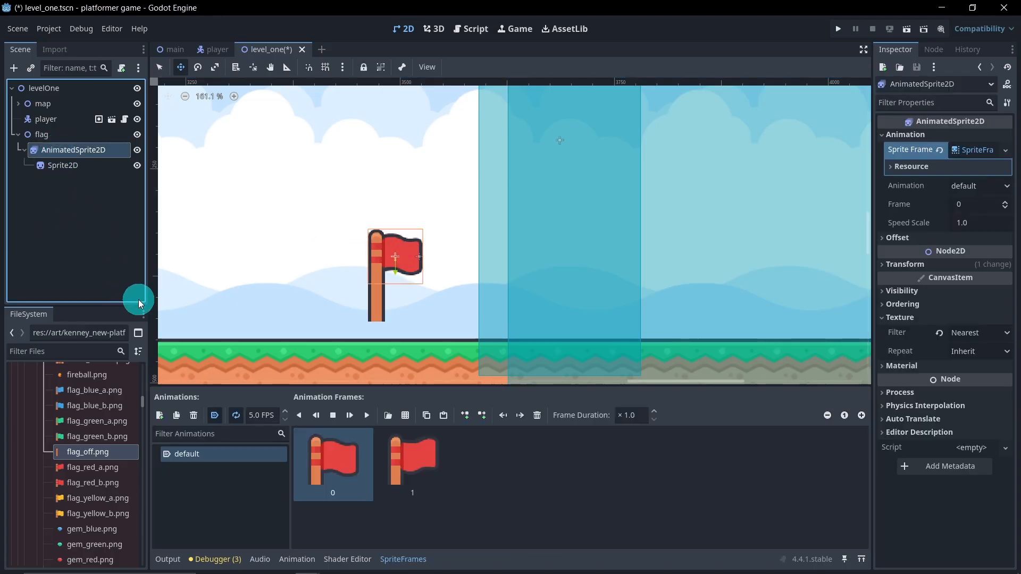
pyautogui.hotkey('ctrl', 'd')
pyautogui.moveTo(416, 258); pyautogui.dragTo(593, 263)
pyautogui.scroll(-5, 515, 298)
pyautogui.scroll(1, 503, 292)
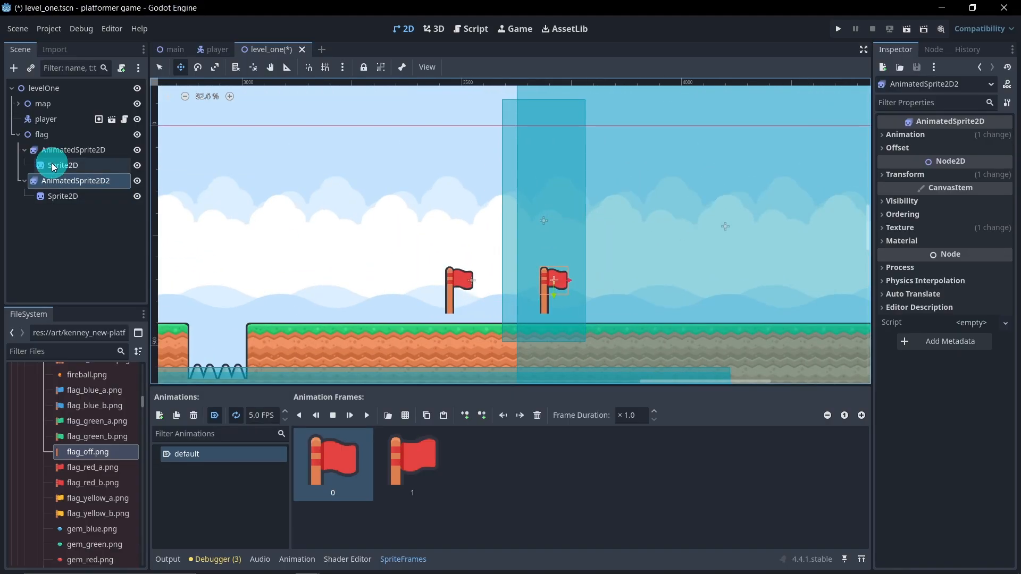
# Step: Lower the whole flag node until both poles stand on the grass, and save the scene
pyautogui.click(40, 134)
pyautogui.moveTo(474, 296); pyautogui.dragTo(473, 309)
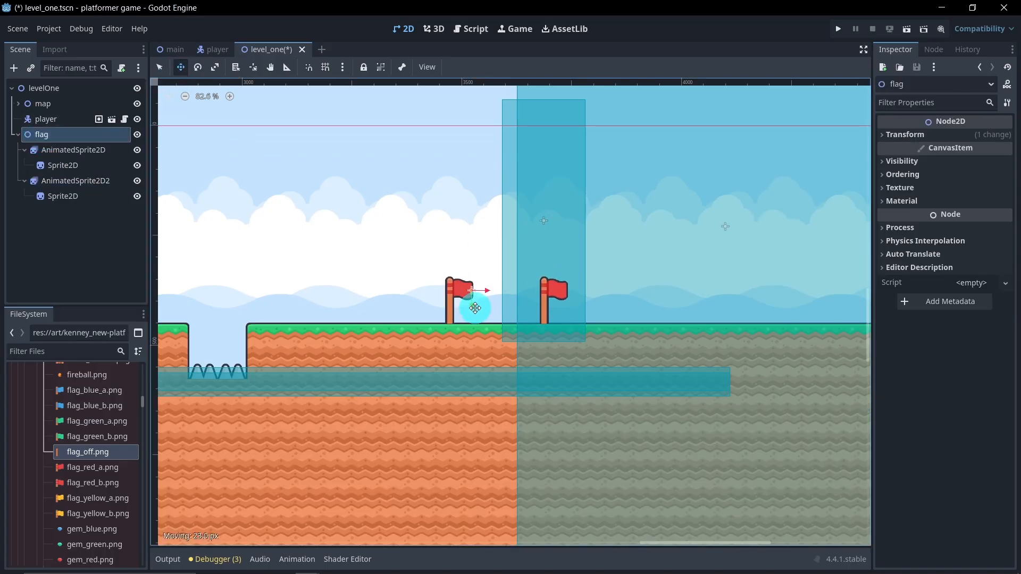
pyautogui.scroll(5, 475, 308)
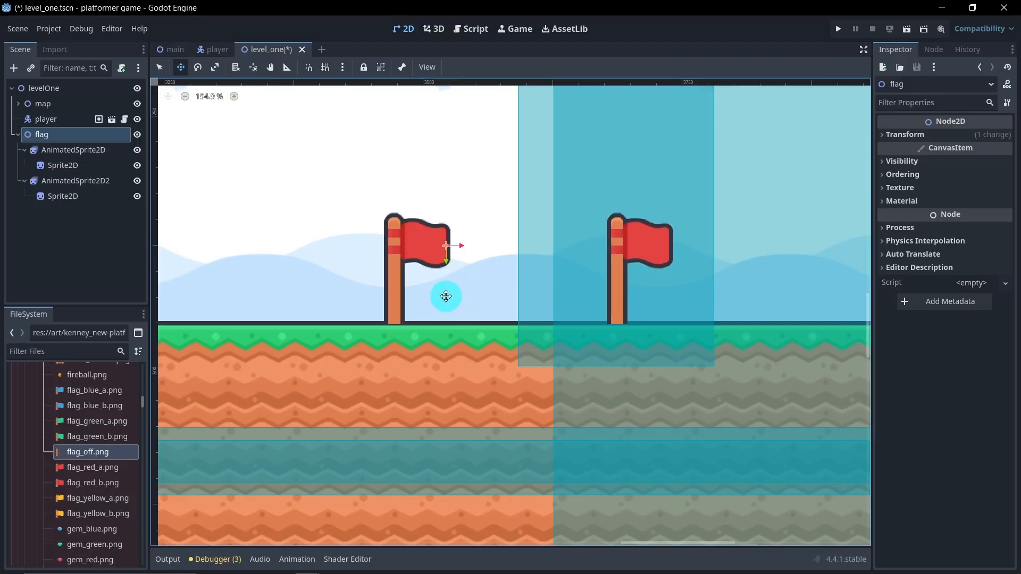
pyautogui.moveTo(444, 263); pyautogui.dragTo(444, 264)
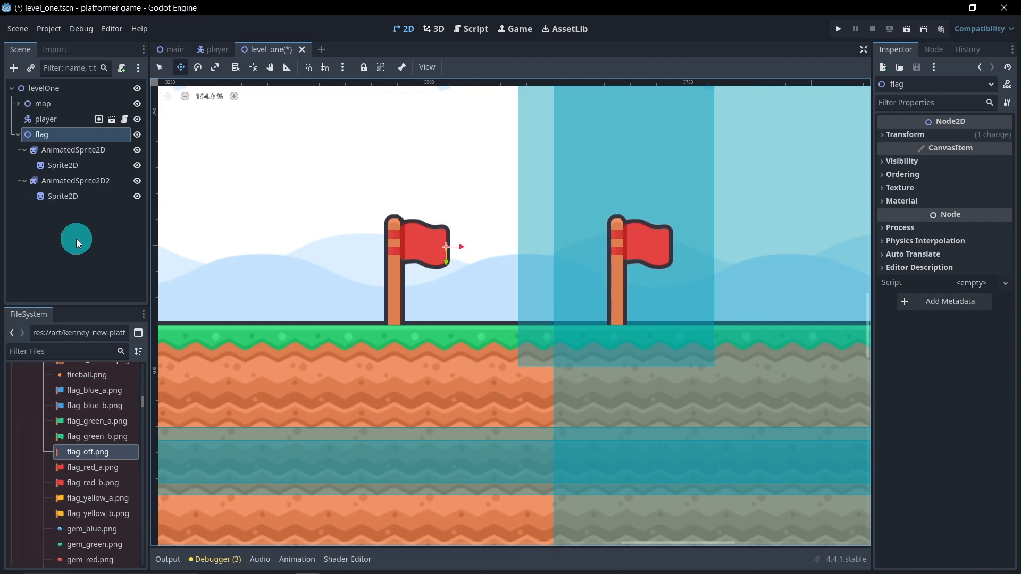
pyautogui.hotkey('ctrl', 's')
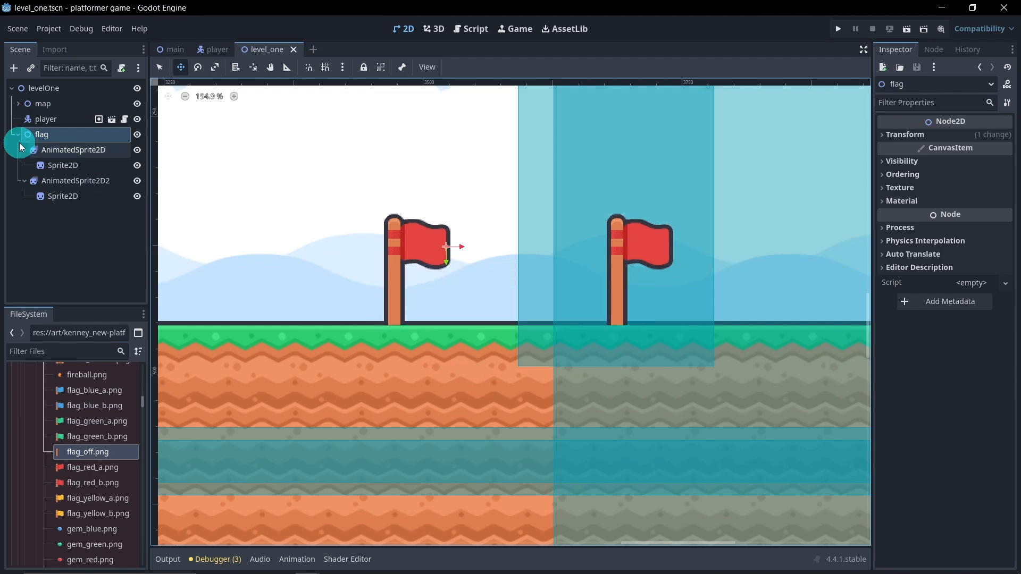
# Step: Collapse the flag node, reorder it above the player in the scene tree, and save the scene
pyautogui.click(17, 135)
pyautogui.moveTo(36, 133); pyautogui.dragTo(37, 112)
pyautogui.click(68, 203)
pyautogui.click(294, 270)
pyautogui.hotkey('ctrl', 's')
# Step: Play-test the current scene by steering the player over the spike pits to the space between the two flags
pyautogui.click(907, 30)
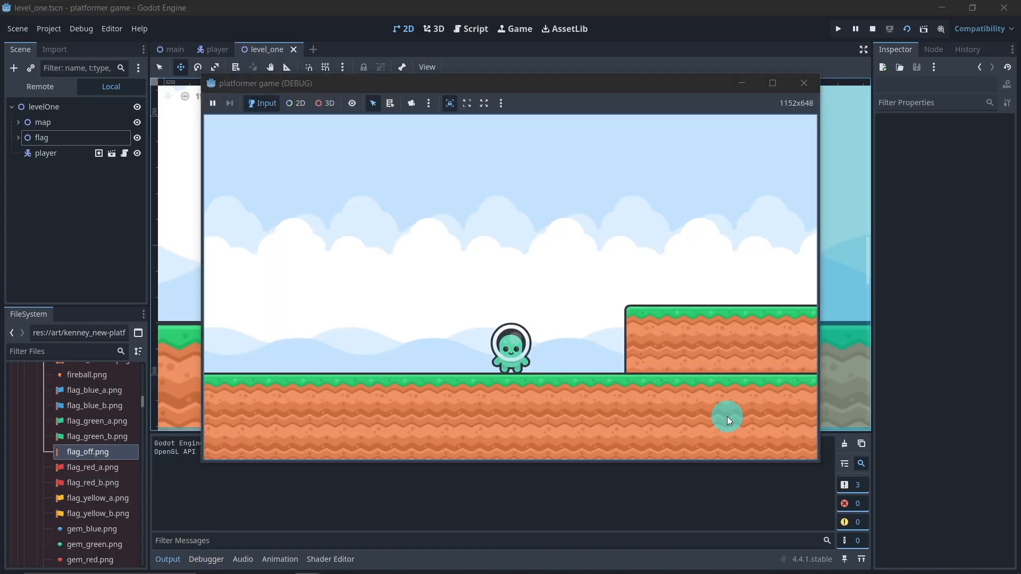
pyautogui.press('Right')
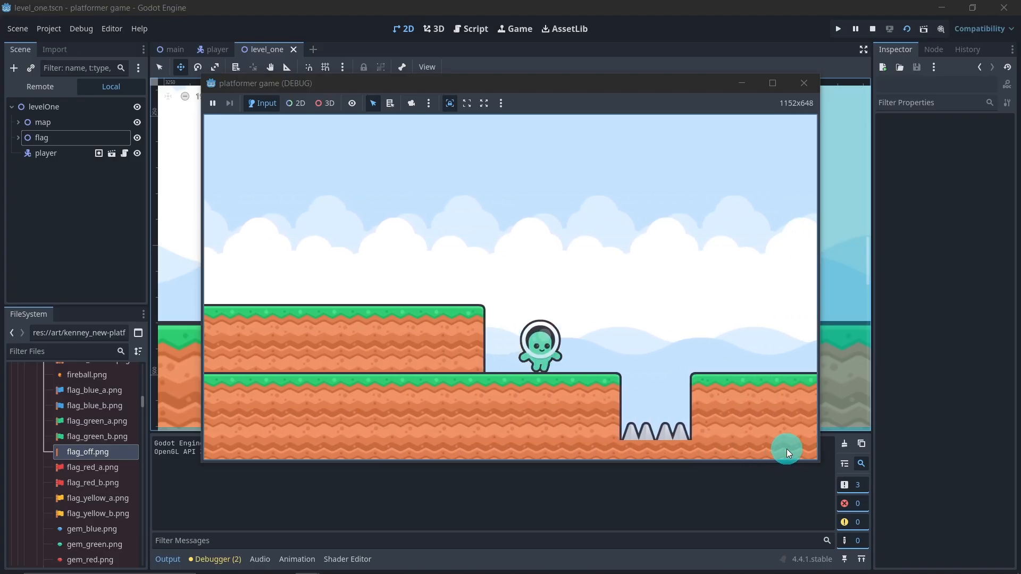
pyautogui.press('space')
pyautogui.press('Right')
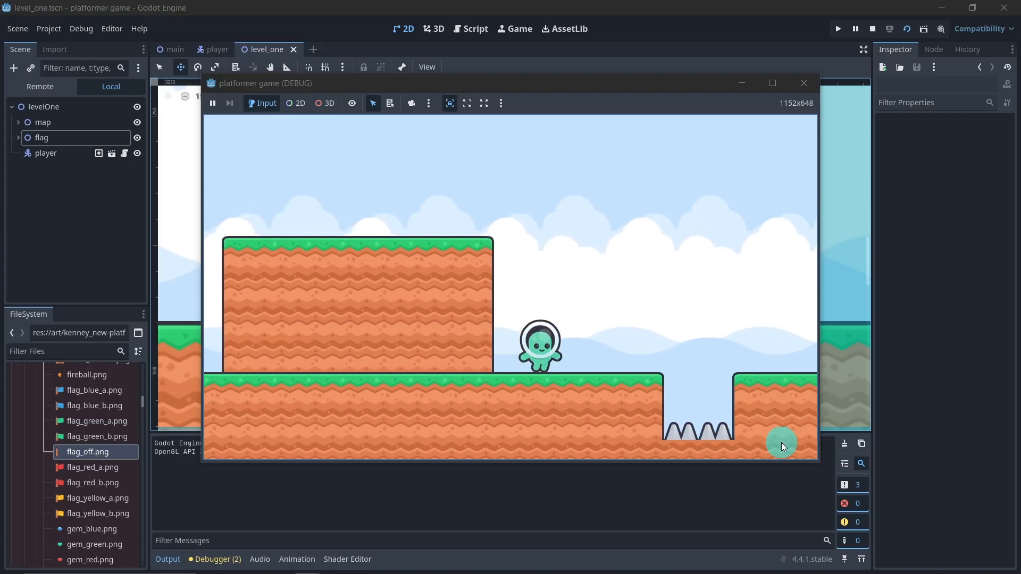
pyautogui.press('space')
pyautogui.press('Right')
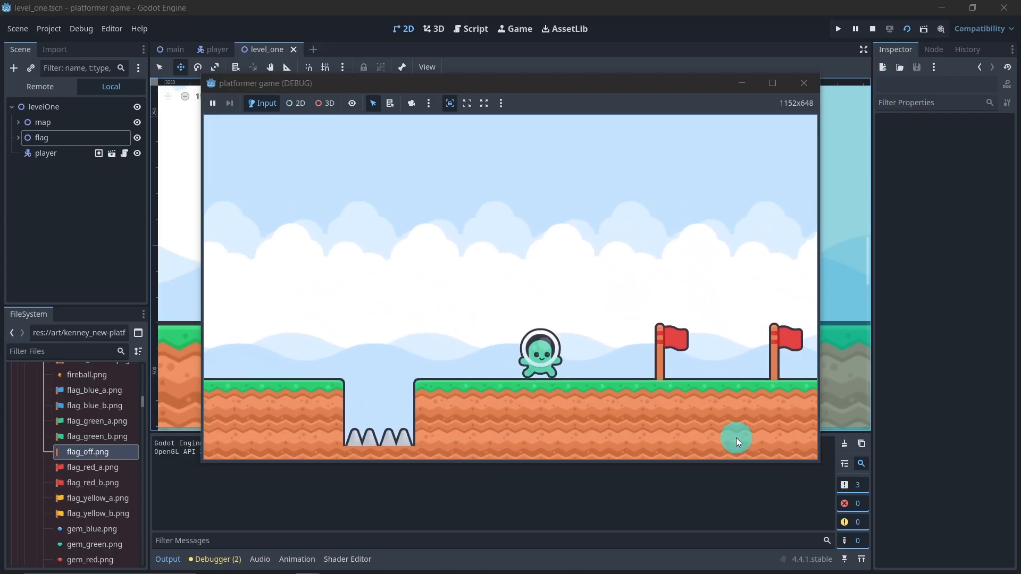
pyautogui.press('Right')
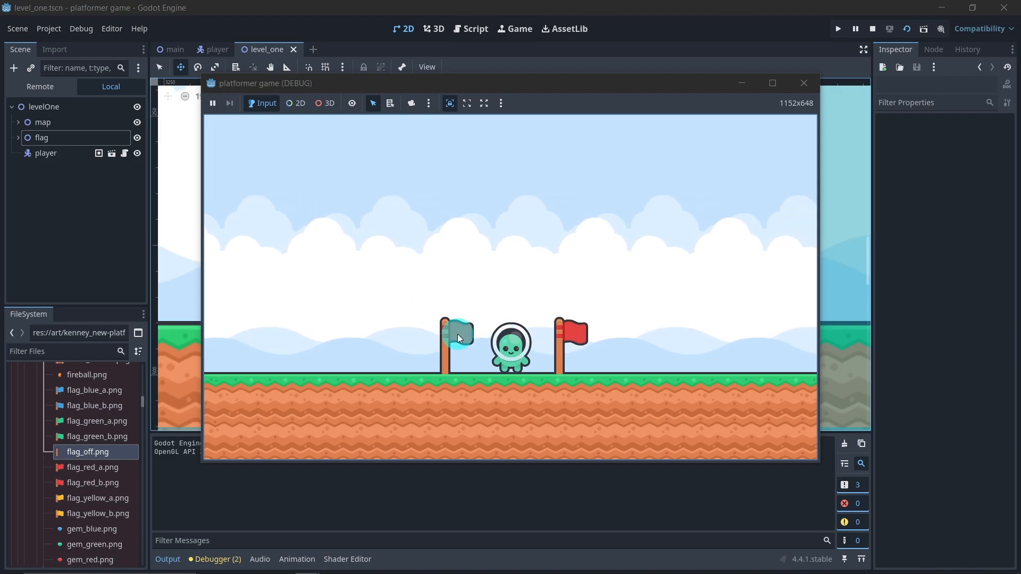
pyautogui.click(803, 83)
# Step: Nudge the whole flag node slightly right to position (3525, 376)
pyautogui.click(47, 118)
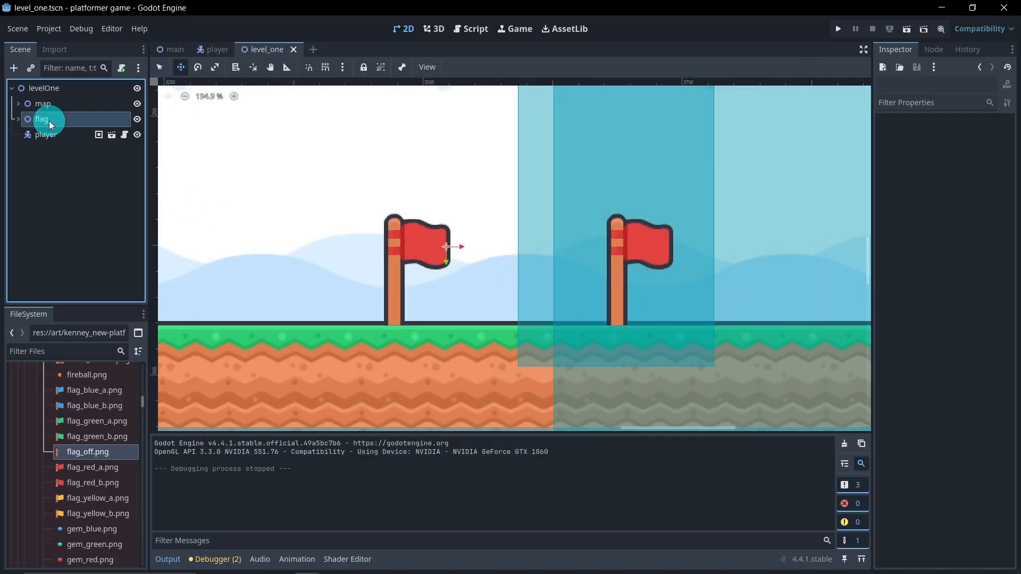
pyautogui.moveTo(462, 246); pyautogui.dragTo(465, 245)
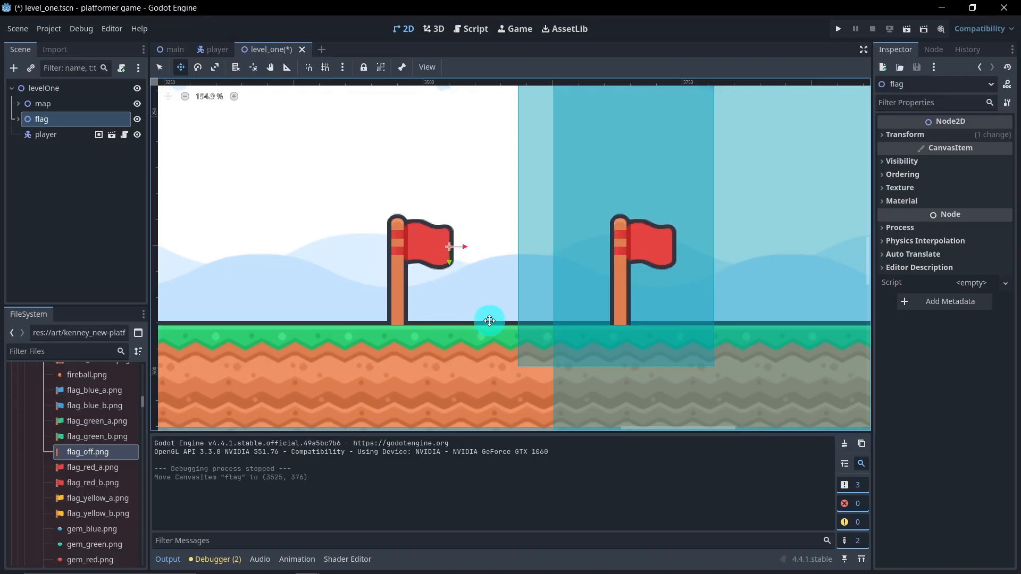
pyautogui.click(43, 118)
pyautogui.click(344, 232)
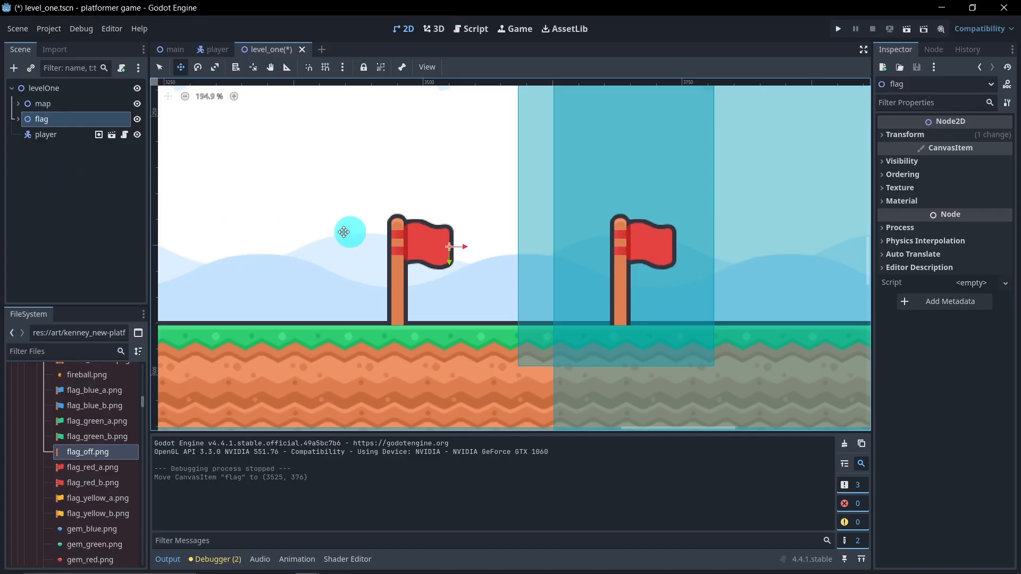
# Step: Save the flag branch as its own scene, flag.tscn, in the components folder with Reset Position enabled
pyautogui.rightClick(55, 118)
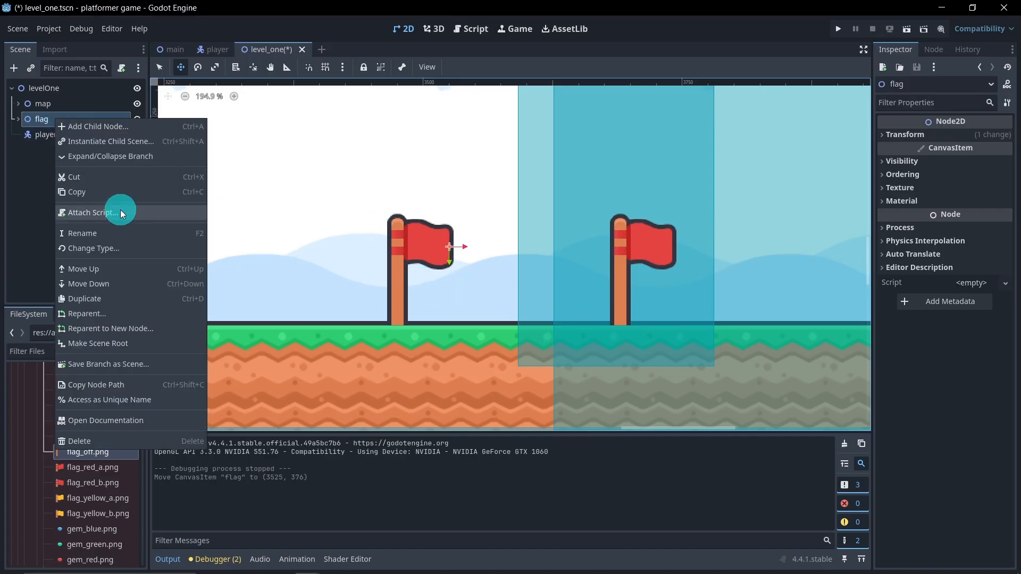
pyautogui.click(145, 363)
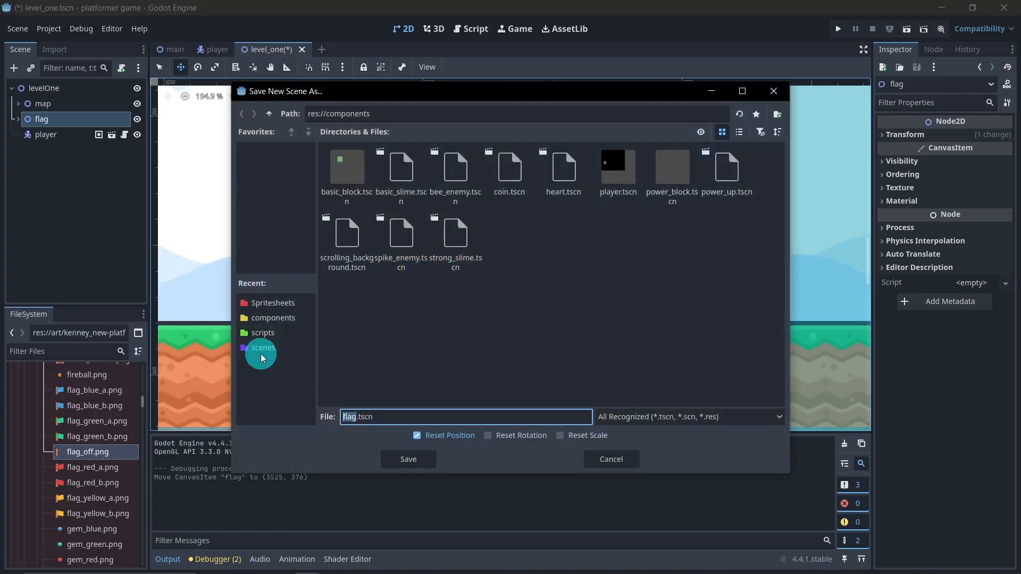
pyautogui.click(292, 321)
pyautogui.rightClick(392, 416)
pyautogui.click(375, 402)
pyautogui.click(286, 318)
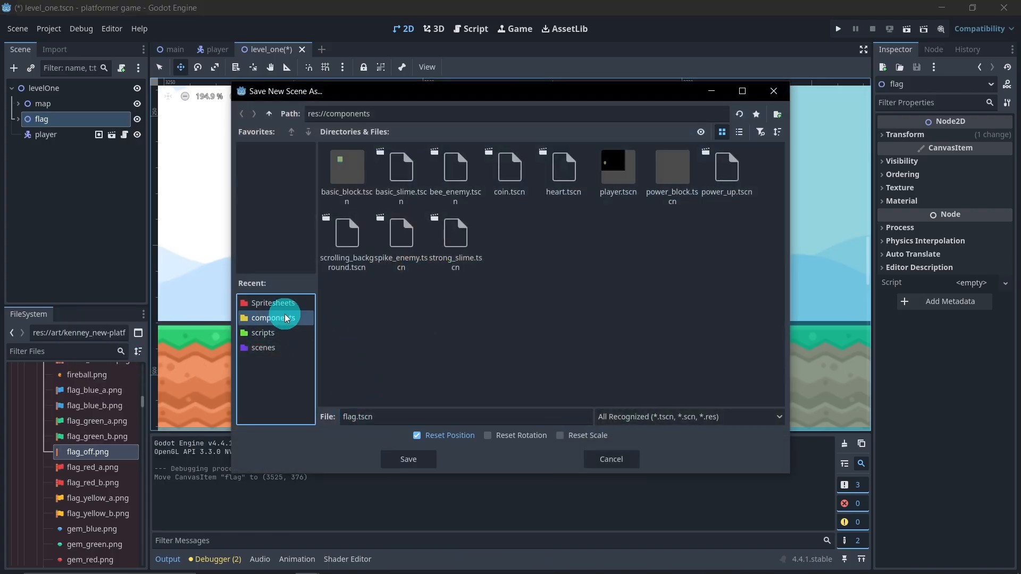
pyautogui.click(414, 460)
# Step: Collapse the Tiles, Sprites, platformer pack and art folders in the project file tree
pyautogui.scroll(15, 94, 433)
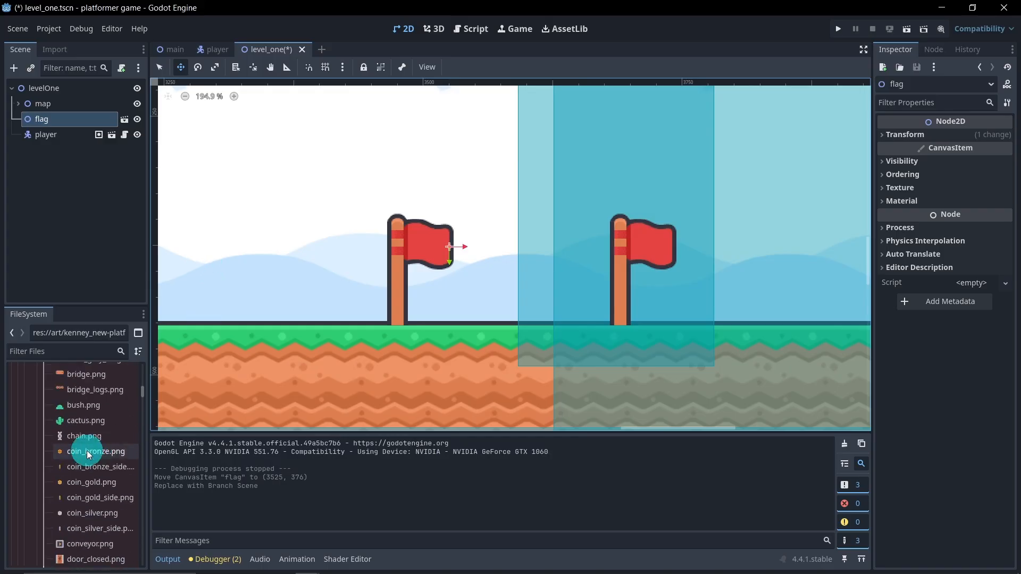
pyautogui.scroll(4, 96, 458)
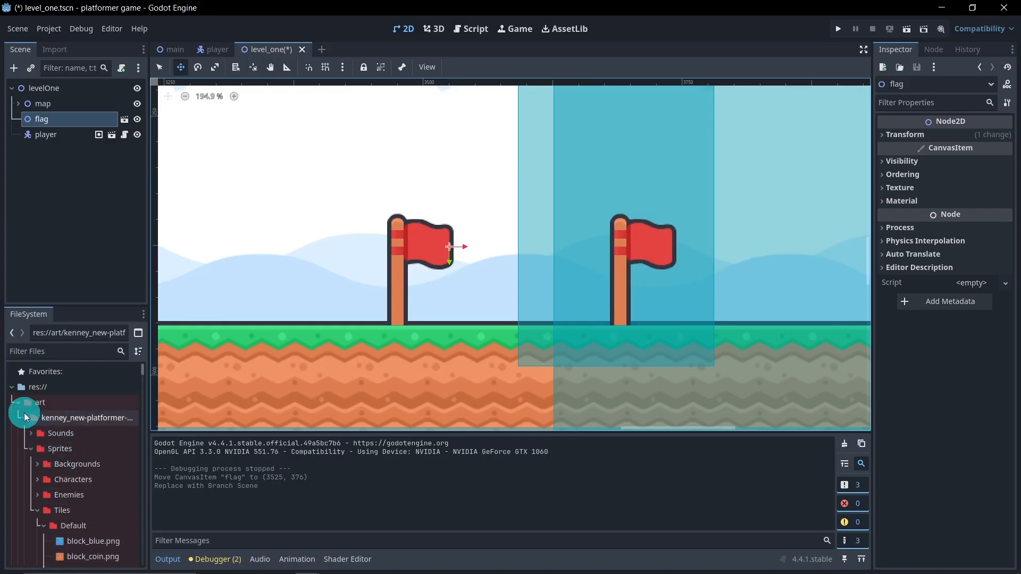
pyautogui.click(37, 510)
pyautogui.click(31, 449)
pyautogui.click(25, 418)
pyautogui.click(18, 403)
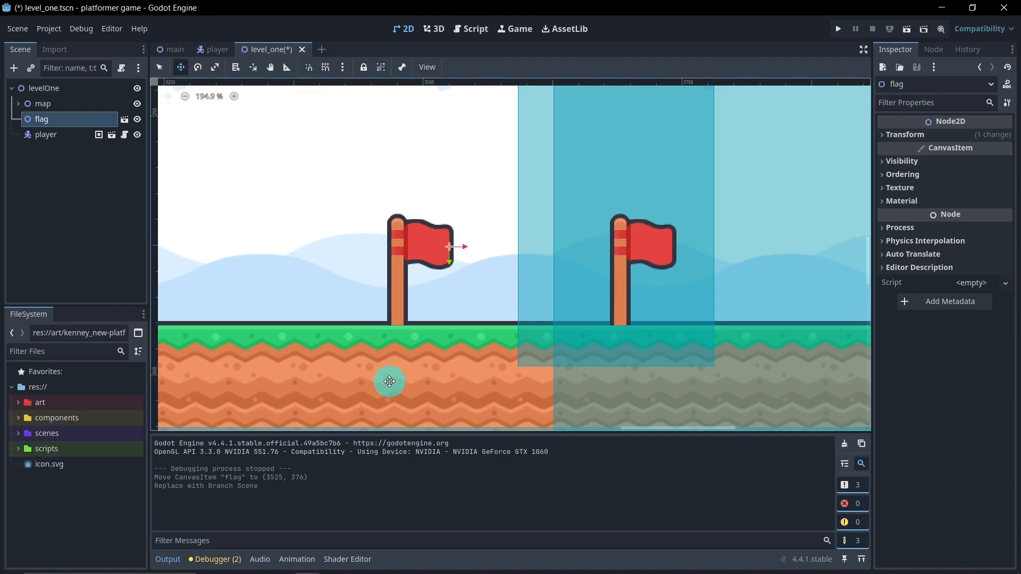
# Step: Clear the flag node's selection and save the level_one scene
pyautogui.scroll(-3, 406, 322)
pyautogui.scroll(-8, 405, 322)
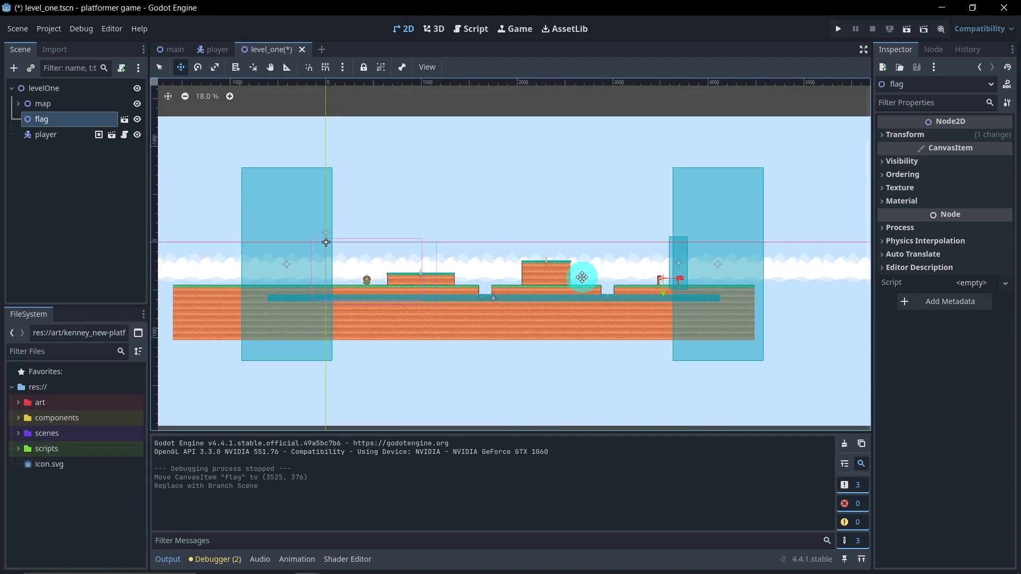
pyautogui.moveTo(550, 258); pyautogui.dragTo(551, 257, button='middle')
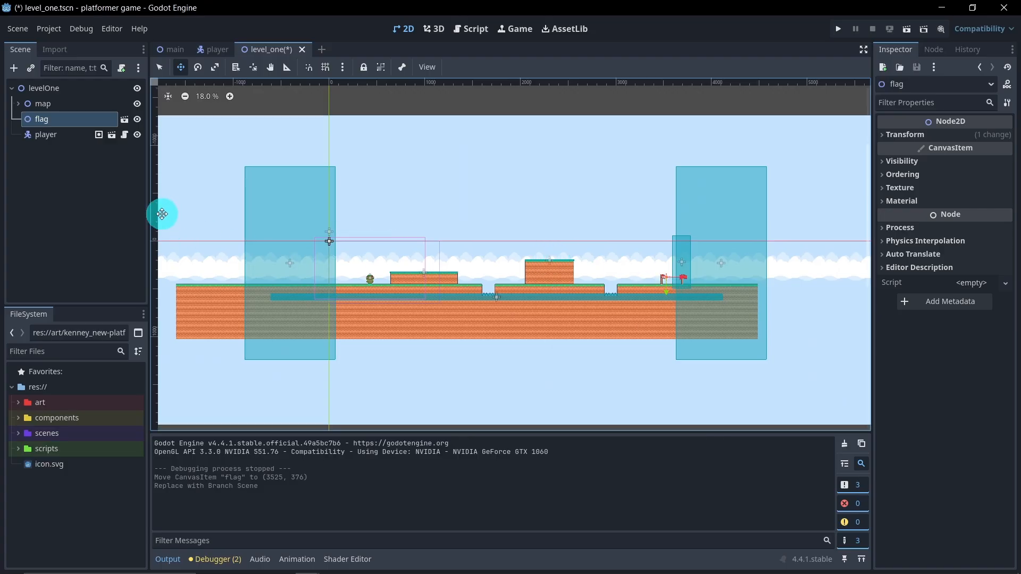
pyautogui.click(116, 192)
pyautogui.hotkey('ctrl', 's')
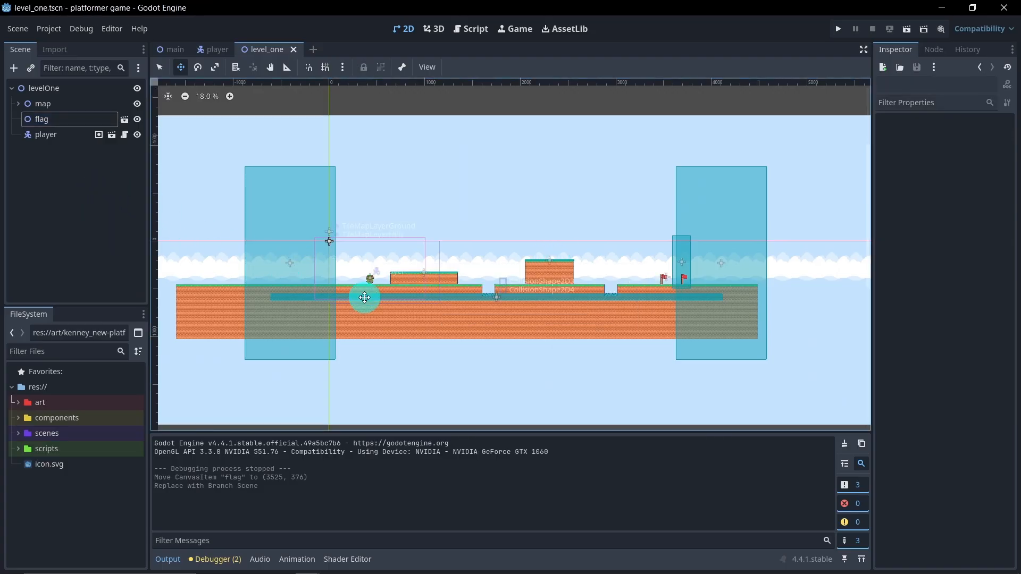
# Step: Open level_two.tscn from the scenes folder and collapse its collisions and map nodes in the scene tree
pyautogui.click(18, 434)
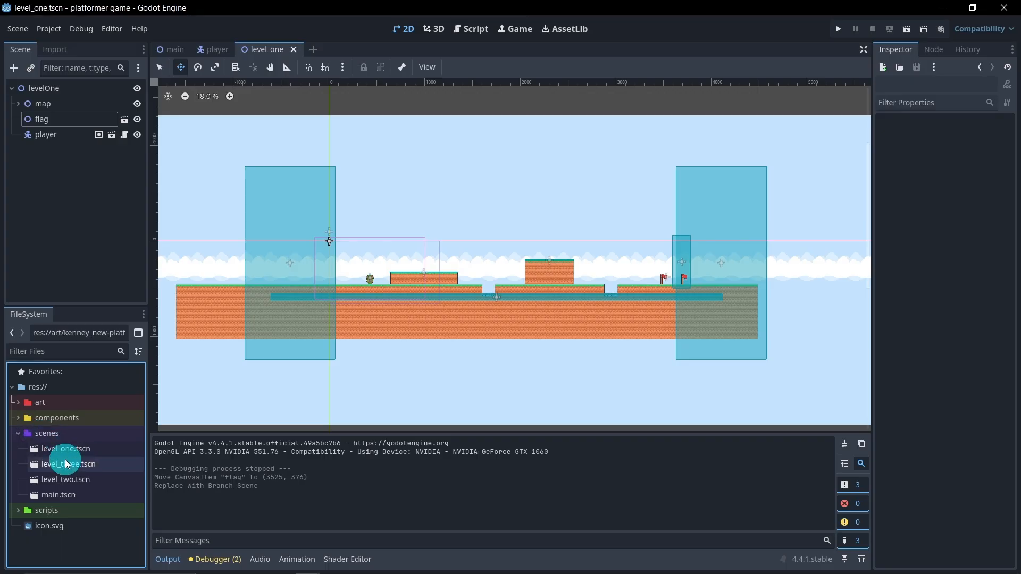
pyautogui.doubleClick(66, 479)
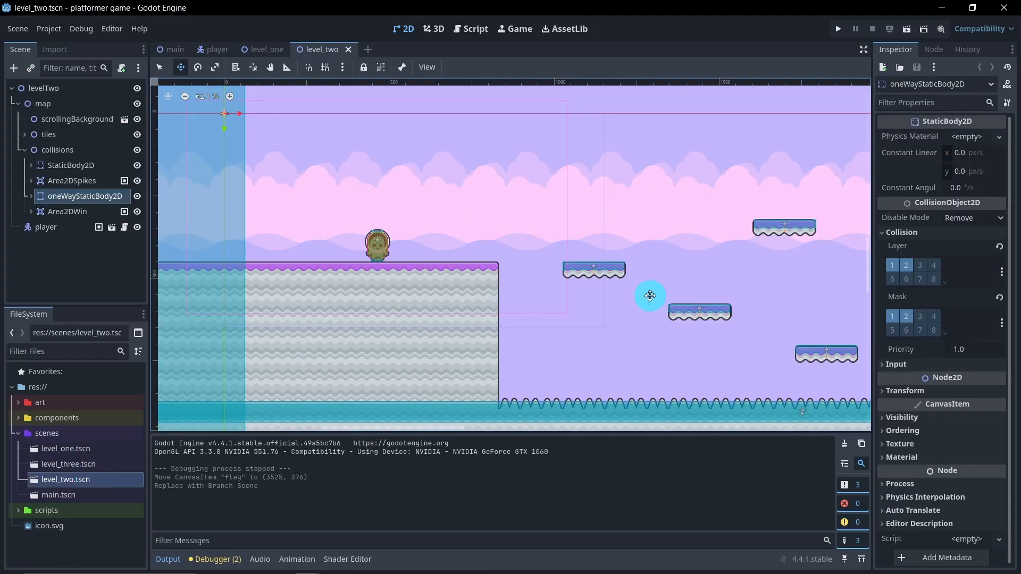
pyautogui.scroll(-5, 607, 301)
pyautogui.moveTo(730, 274); pyautogui.dragTo(360, 282, button='middle')
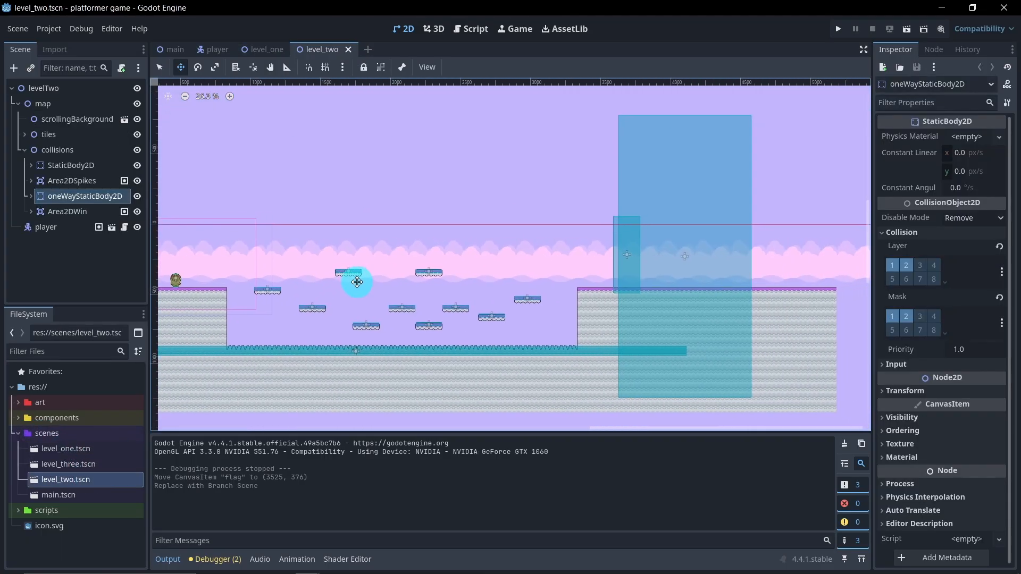
pyautogui.click(24, 149)
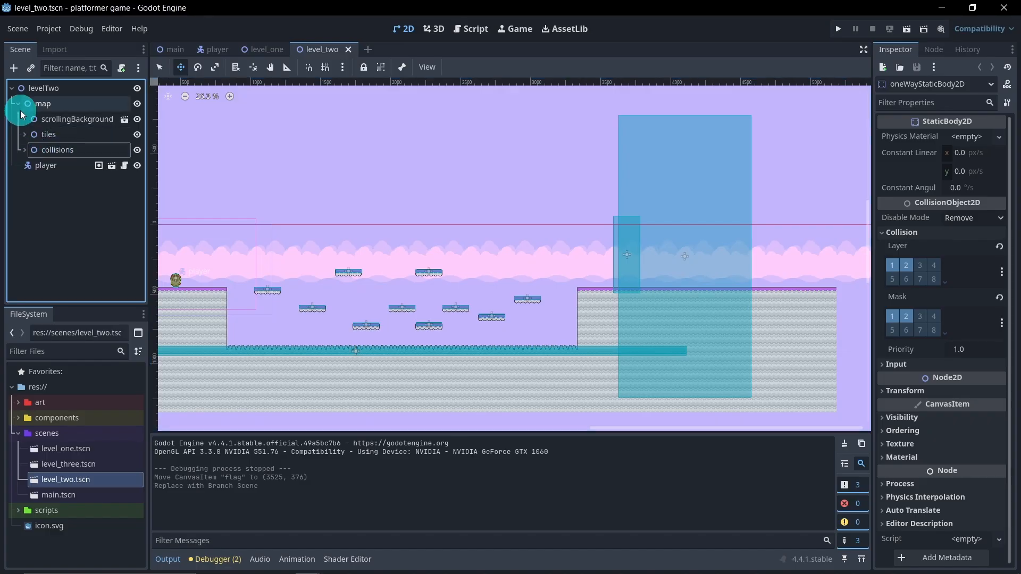
pyautogui.click(18, 103)
pyautogui.click(50, 184)
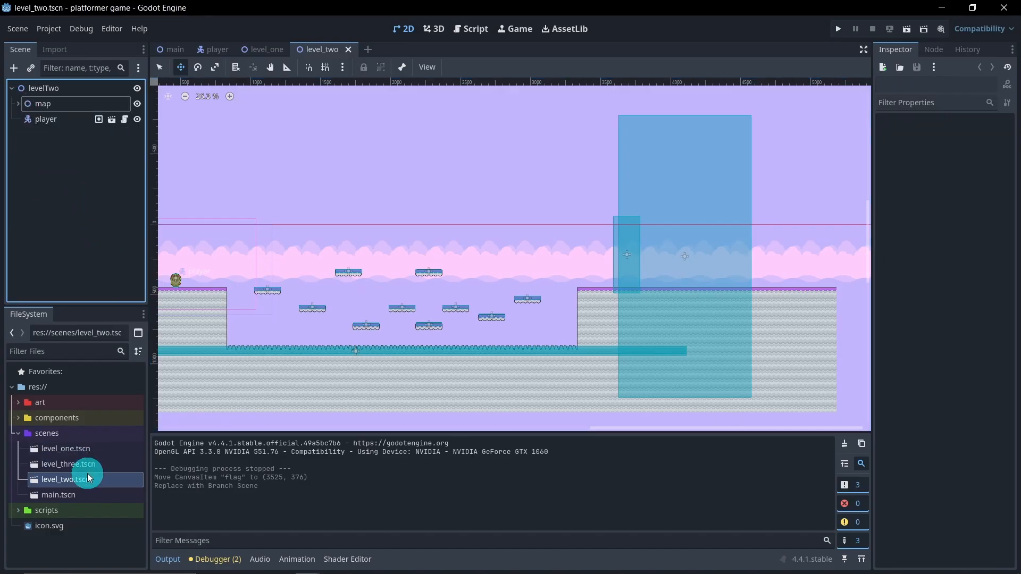
# Step: Instance flag.tscn from the components folder under levelTwo and place it between map and player in the tree
pyautogui.click(19, 419)
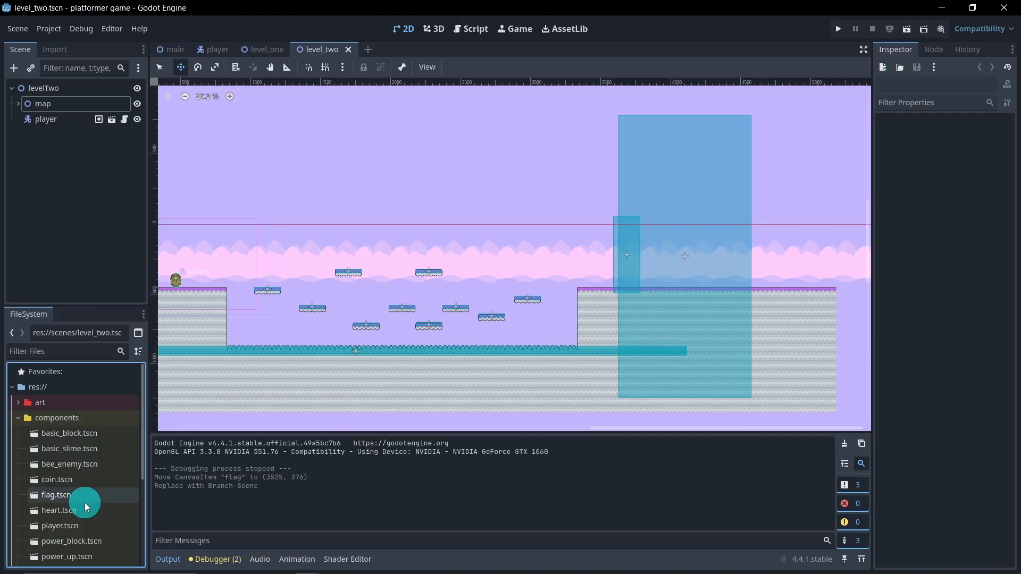
pyautogui.moveTo(78, 496); pyautogui.dragTo(72, 93)
pyautogui.moveTo(55, 135); pyautogui.dragTo(60, 114)
# Step: Move the flag node onto the final ledge around the win area at (3540, 376) and save level_two
pyautogui.moveTo(249, 164); pyautogui.dragTo(297, 166, button='middle')
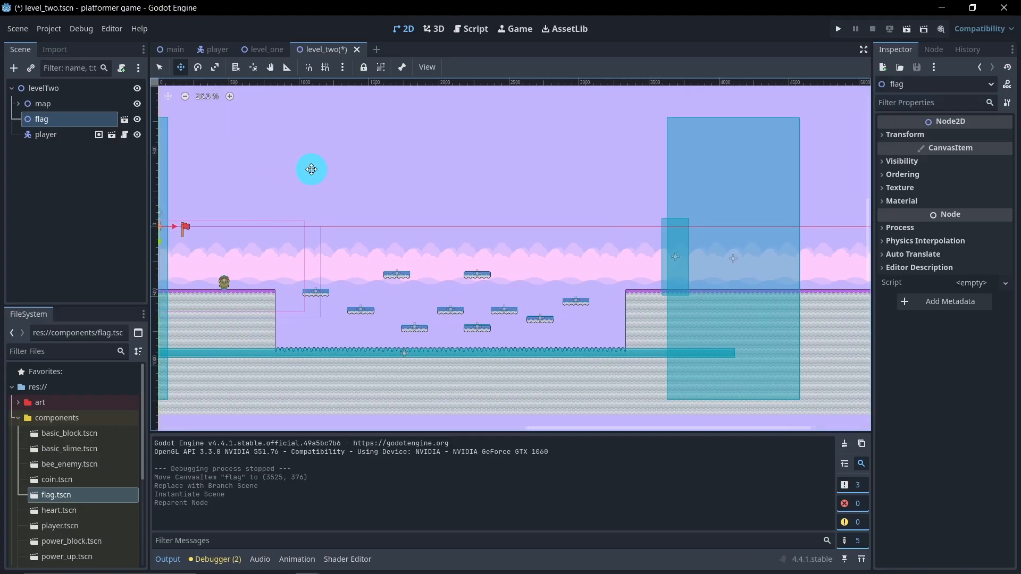
pyautogui.moveTo(598, 292); pyautogui.dragTo(722, 296)
pyautogui.scroll(10, 722, 287)
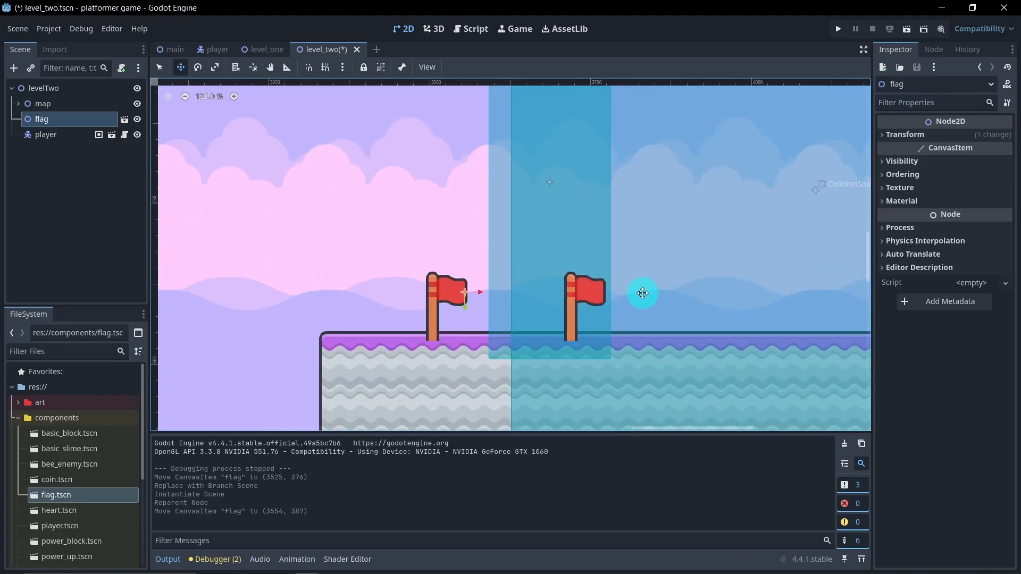
pyautogui.moveTo(468, 349); pyautogui.dragTo(464, 337)
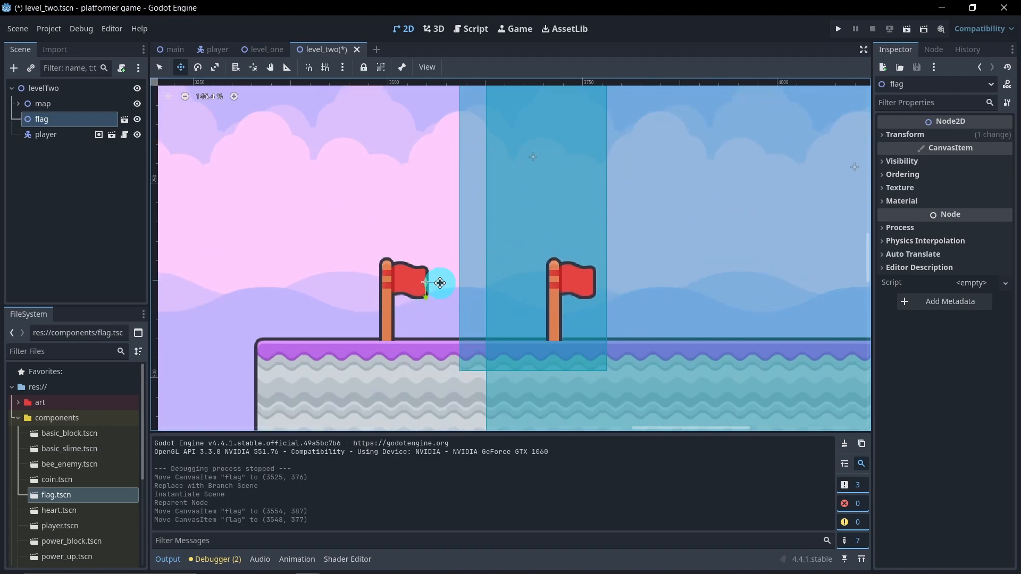
pyautogui.moveTo(427, 295); pyautogui.dragTo(434, 284)
pyautogui.scroll(-4, 448, 343)
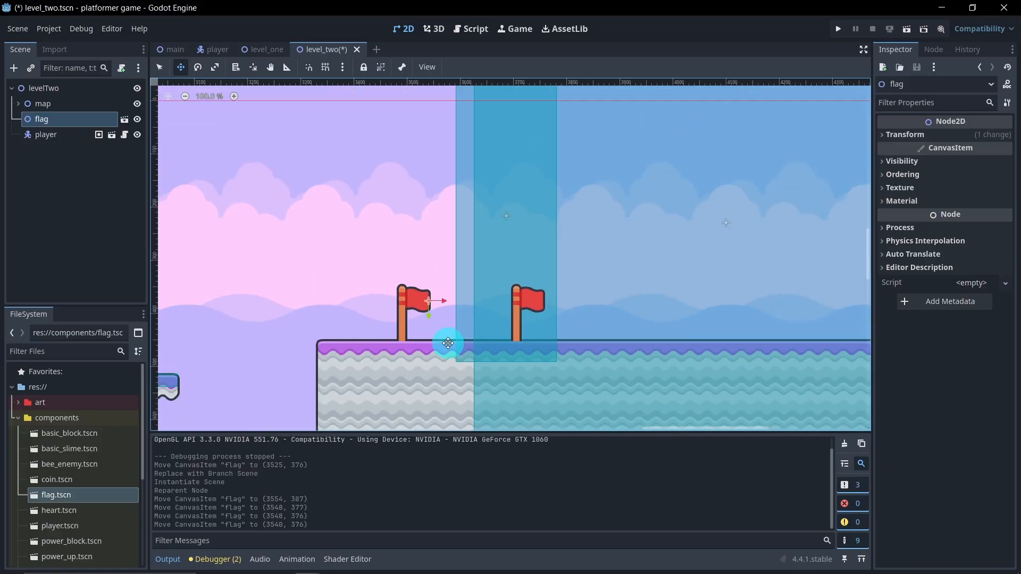
pyautogui.hotkey('ctrl', 's')
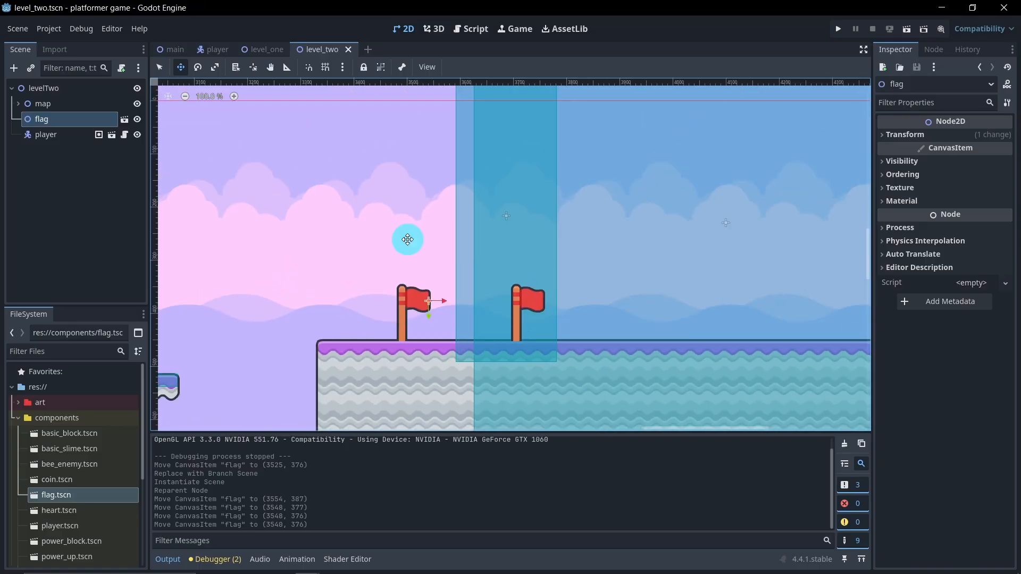
# Step: Run level_two and try to steer the player across the floating platforms, then close the game window
pyautogui.click(907, 33)
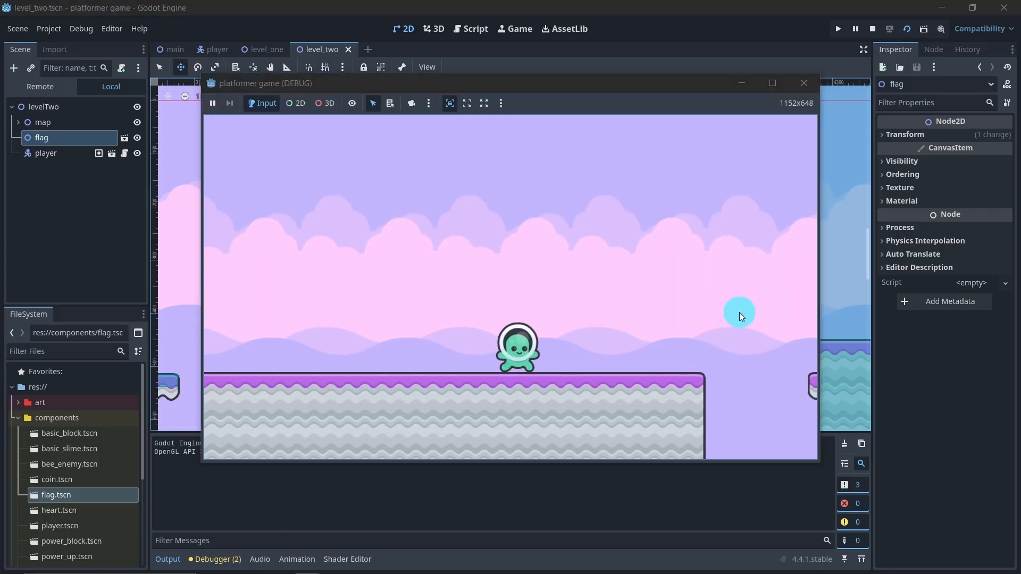
pyautogui.press('Right')
pyautogui.press('space')
pyautogui.press('space')
pyautogui.press('Right')
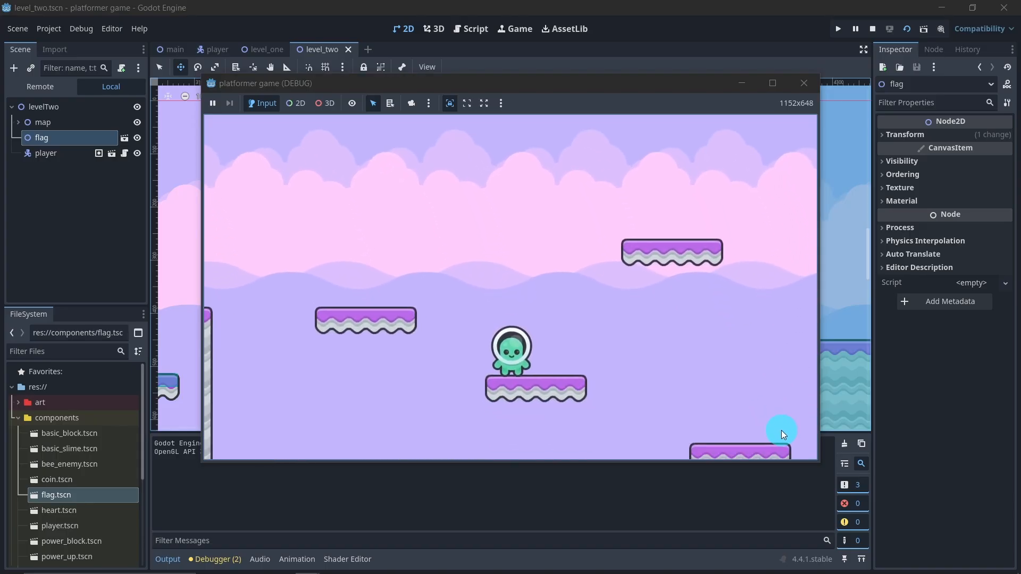
pyautogui.press('Right')
pyautogui.press('Right')
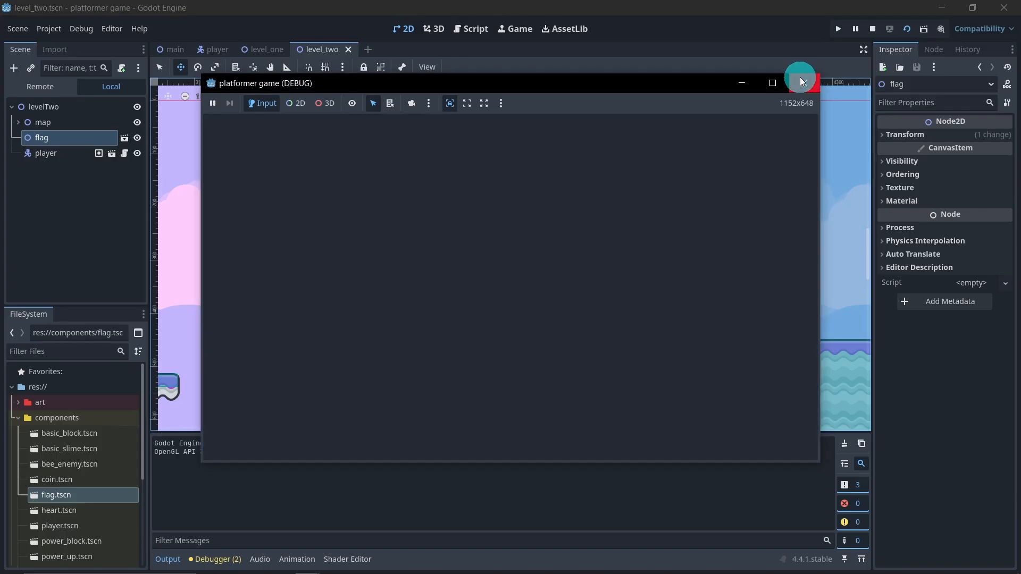
pyautogui.click(802, 80)
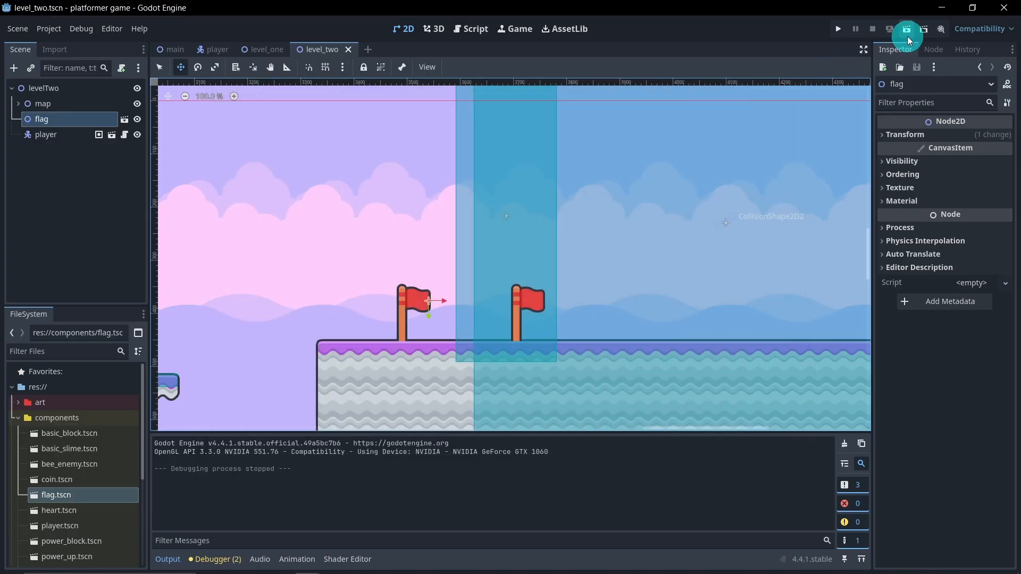
# Step: Play-test level_two again, jumping over the platforms until the player stands between the two flags, then end the run
pyautogui.click(908, 32)
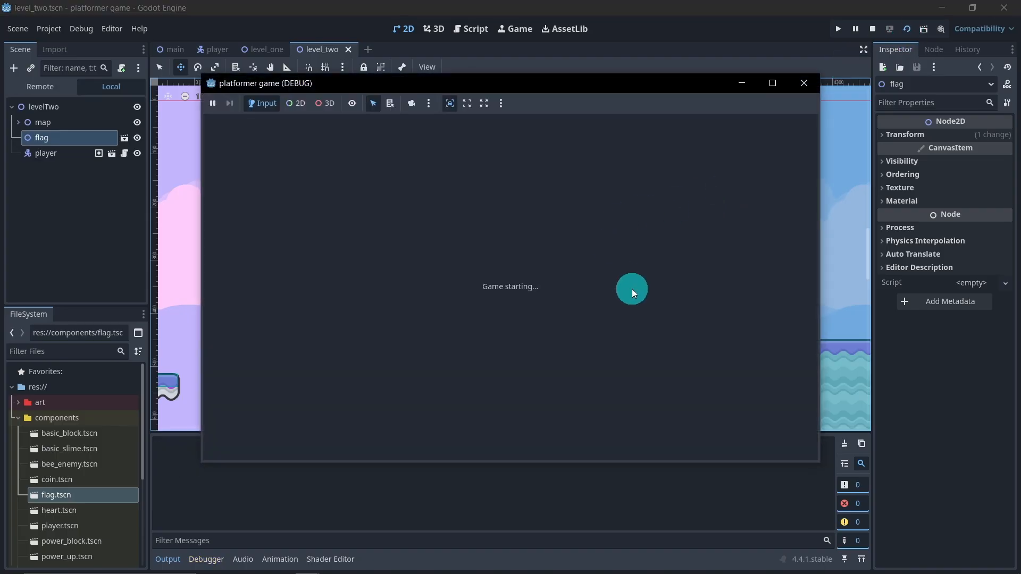
pyautogui.press('Right')
pyautogui.press('space')
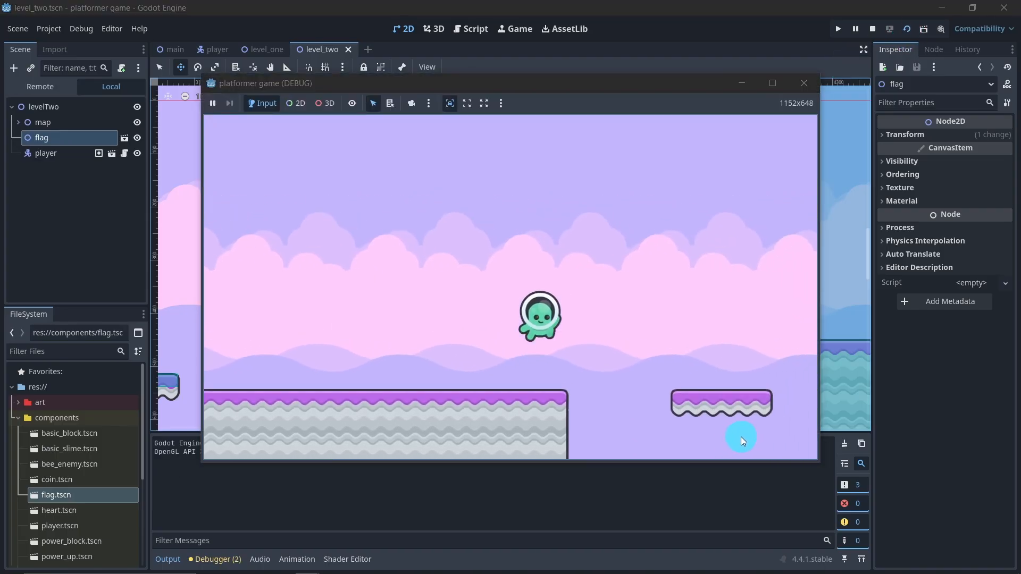
pyautogui.press('space')
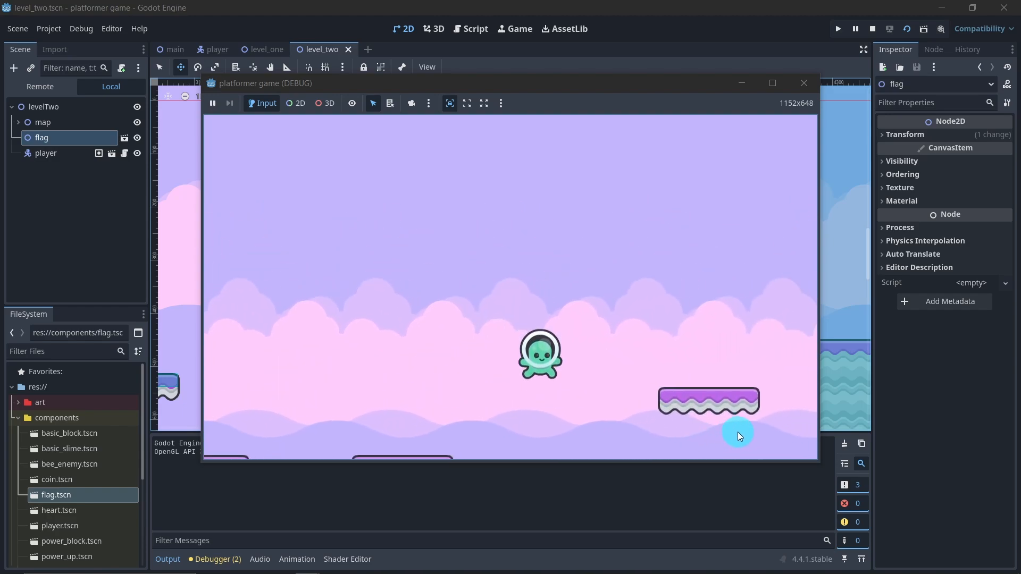
pyautogui.press('space')
pyautogui.press('space')
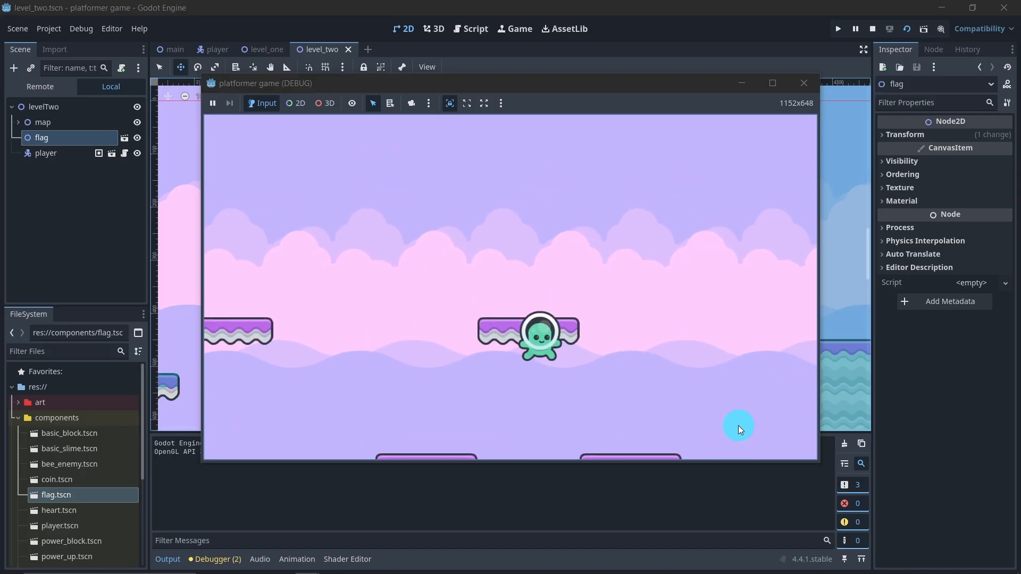
pyautogui.press('space')
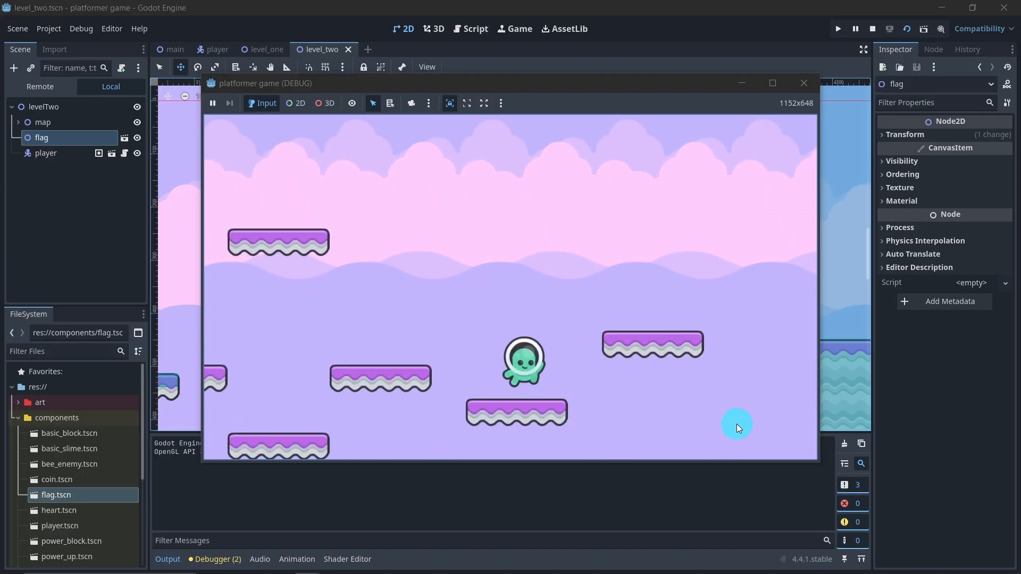
pyautogui.press('d')
pyautogui.press('space')
pyautogui.press('d')
pyautogui.press('space')
pyautogui.press('d')
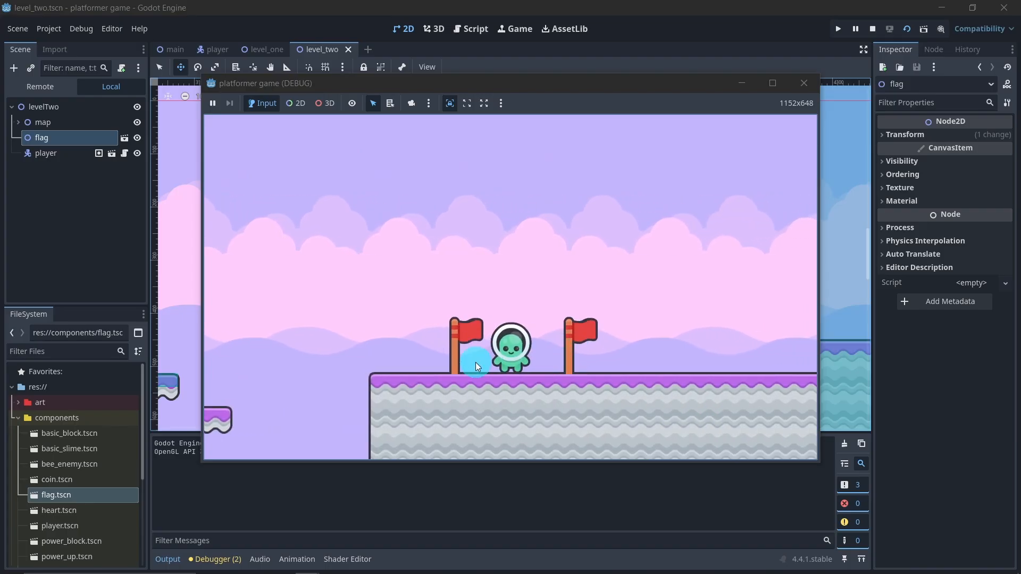
pyautogui.click(799, 84)
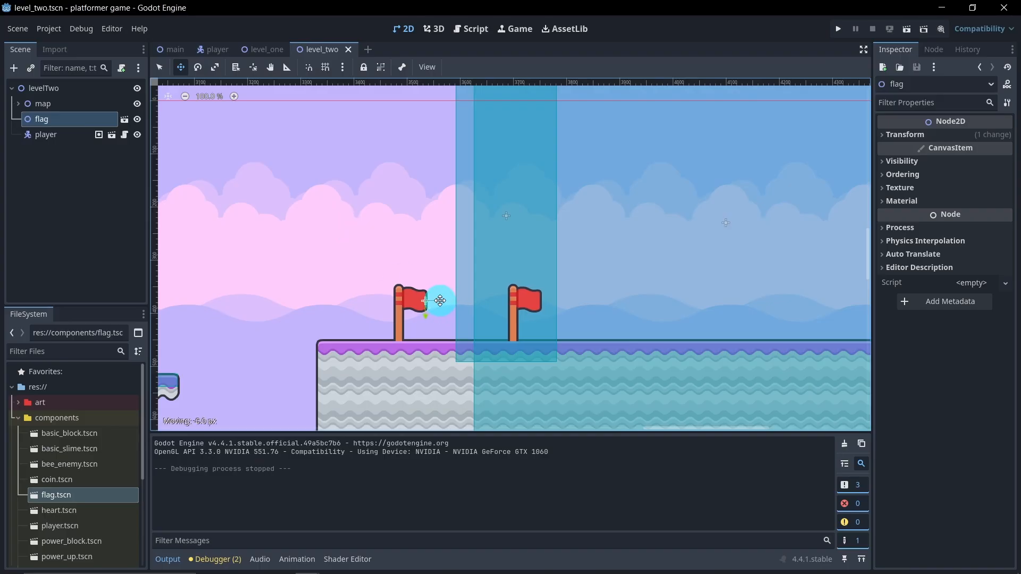
# Step: Nudge the flag node slightly left to (3534, 376) and save level_two
pyautogui.moveTo(440, 301); pyautogui.dragTo(442, 301)
pyautogui.hotkey('ctrl', 's')
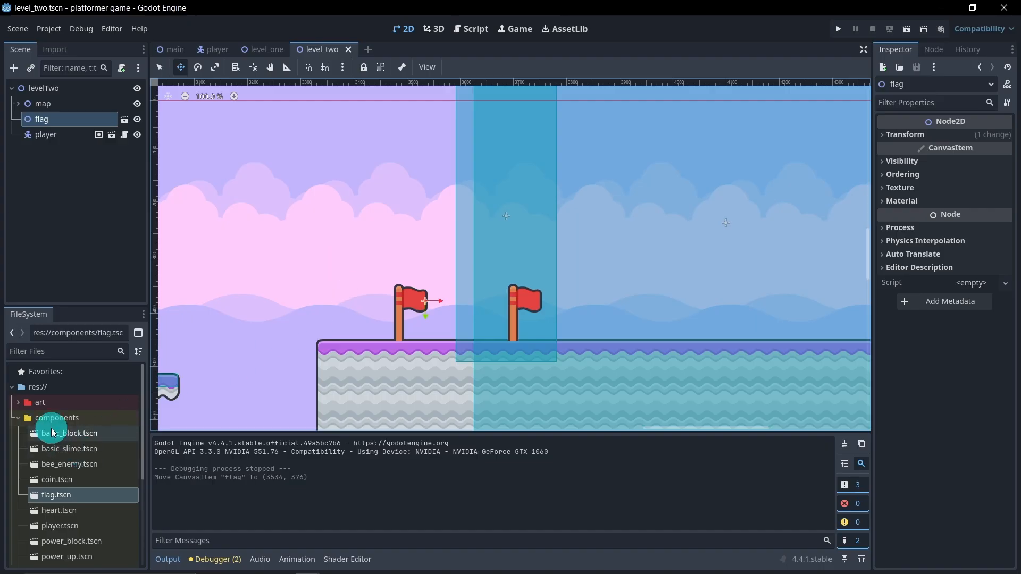
# Step: Collapse the components folder and open level_three.tscn with its end area in view
pyautogui.click(18, 418)
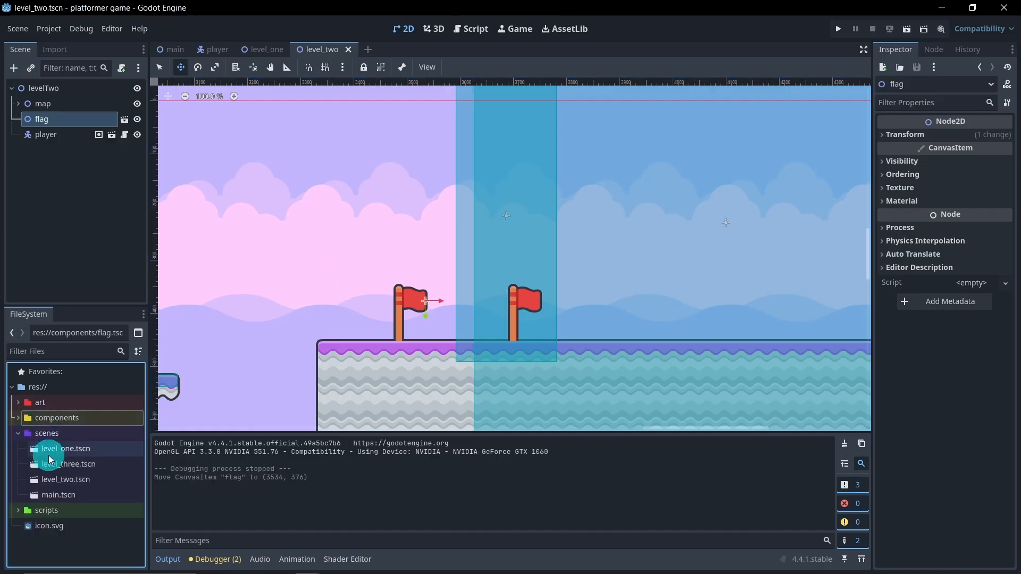
pyautogui.click(89, 470)
pyautogui.doubleClick(92, 468)
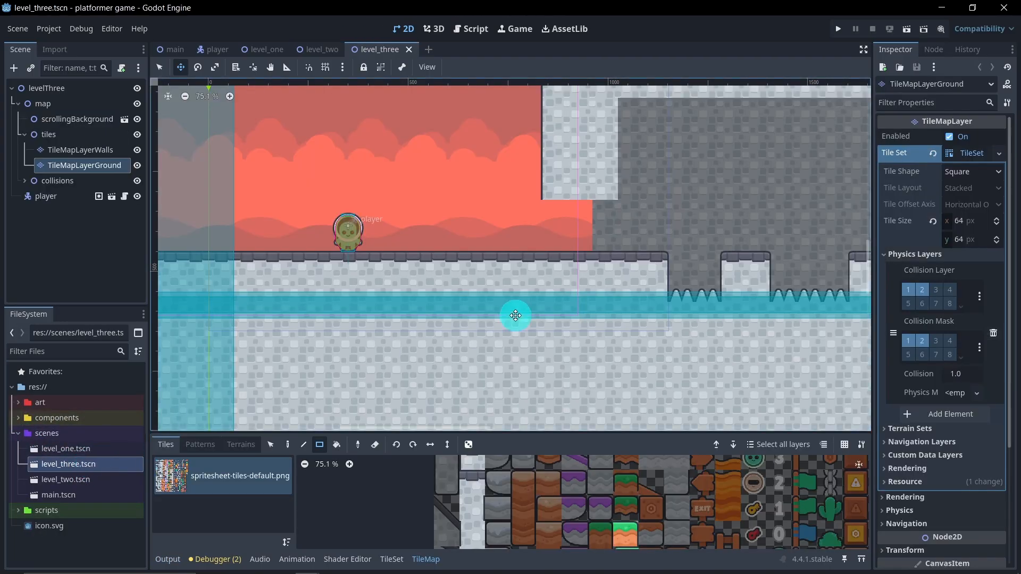
pyautogui.scroll(-3, 587, 316)
pyautogui.moveTo(638, 282); pyautogui.dragTo(407, 287, button='middle')
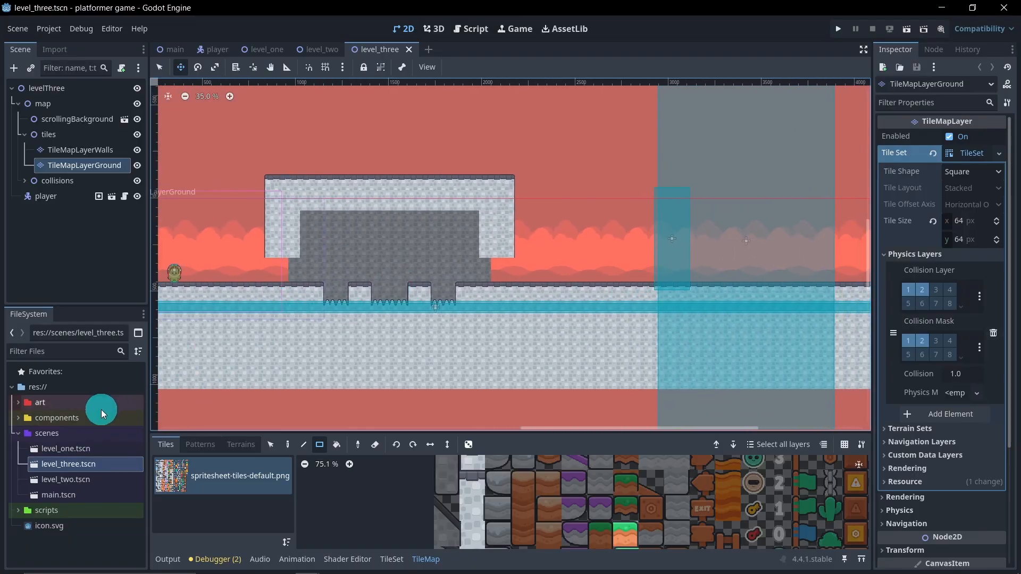
# Step: Instance flag.tscn from the components folder under levelThree and collapse the map node
pyautogui.click(18, 418)
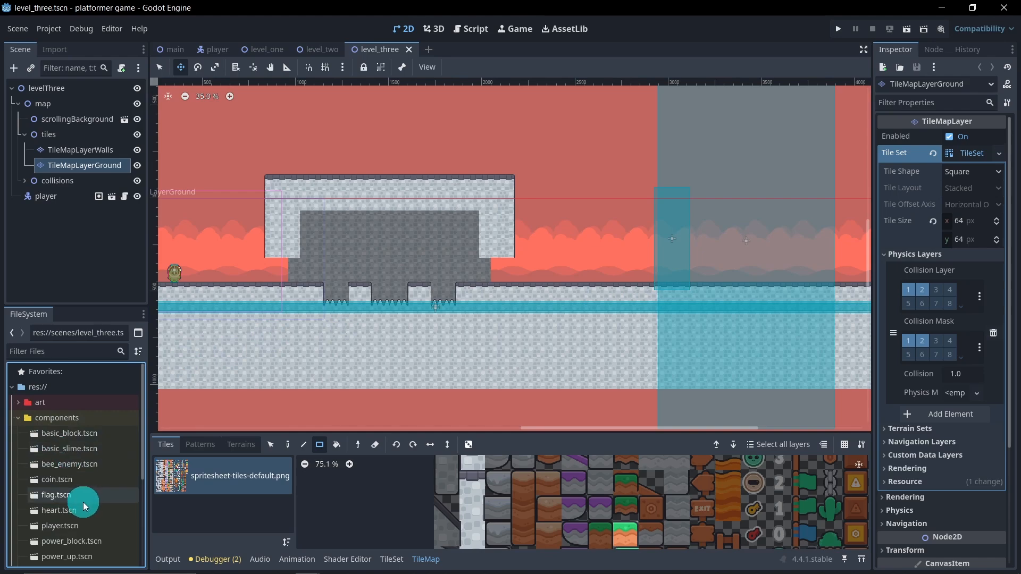
pyautogui.moveTo(72, 494); pyautogui.dragTo(62, 91)
pyautogui.click(16, 105)
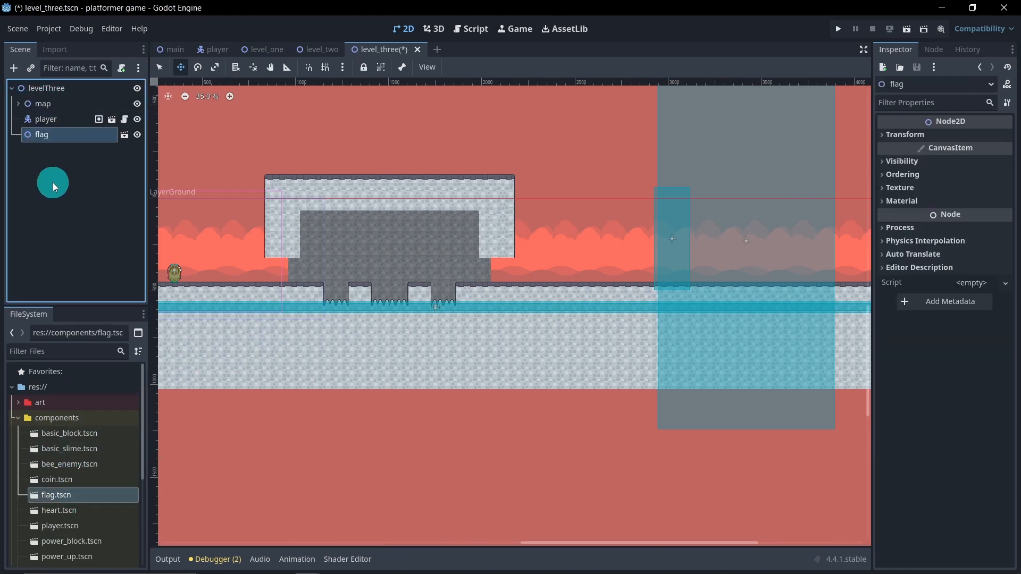
# Step: Move the level_three flag node to about x 2850, with its poles resting on the ground around the win area
pyautogui.moveTo(261, 277); pyautogui.dragTo(369, 265, button='middle')
pyautogui.moveTo(257, 219); pyautogui.dragTo(781, 285)
pyautogui.scroll(3, 782, 286)
pyautogui.scroll(5, 793, 235)
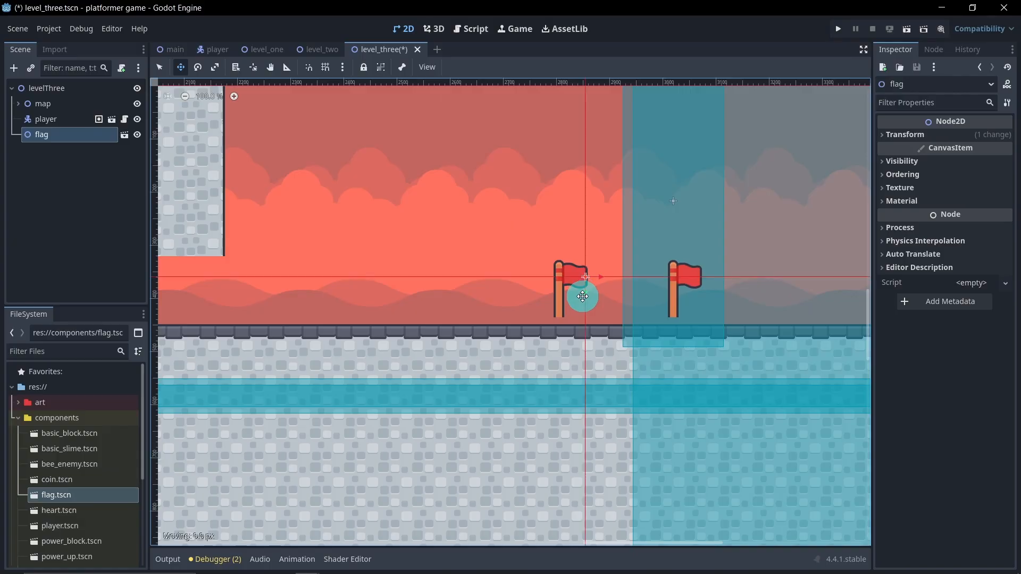
pyautogui.scroll(6, 611, 298)
pyautogui.scroll(2, 596, 309)
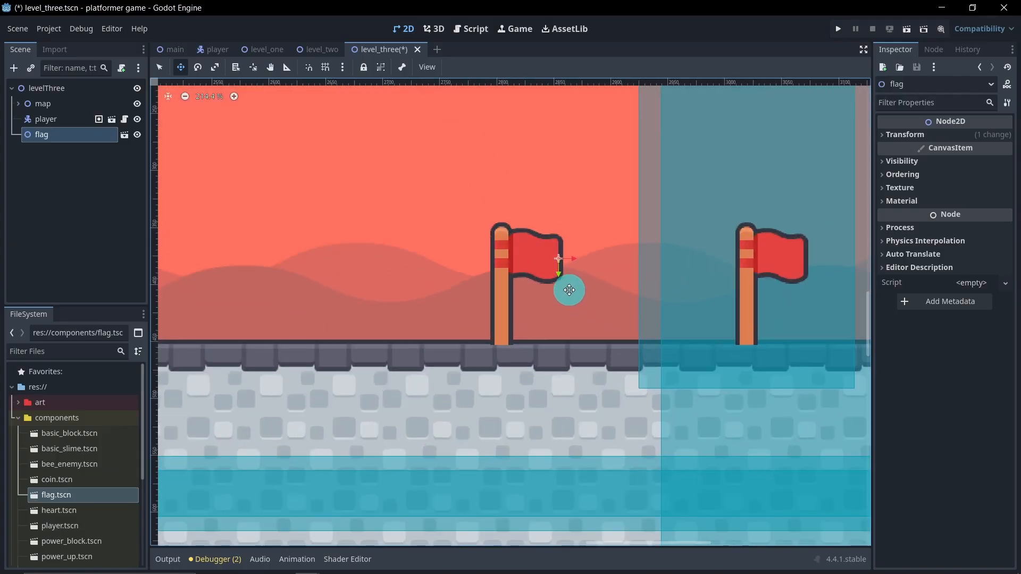
pyautogui.moveTo(559, 273); pyautogui.dragTo(562, 271)
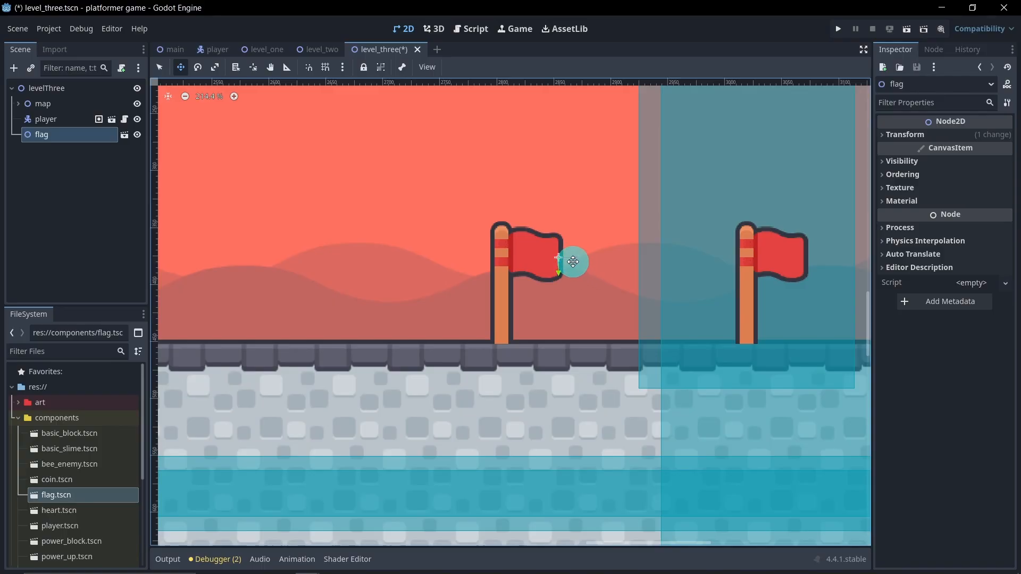
pyautogui.moveTo(573, 262); pyautogui.dragTo(576, 262)
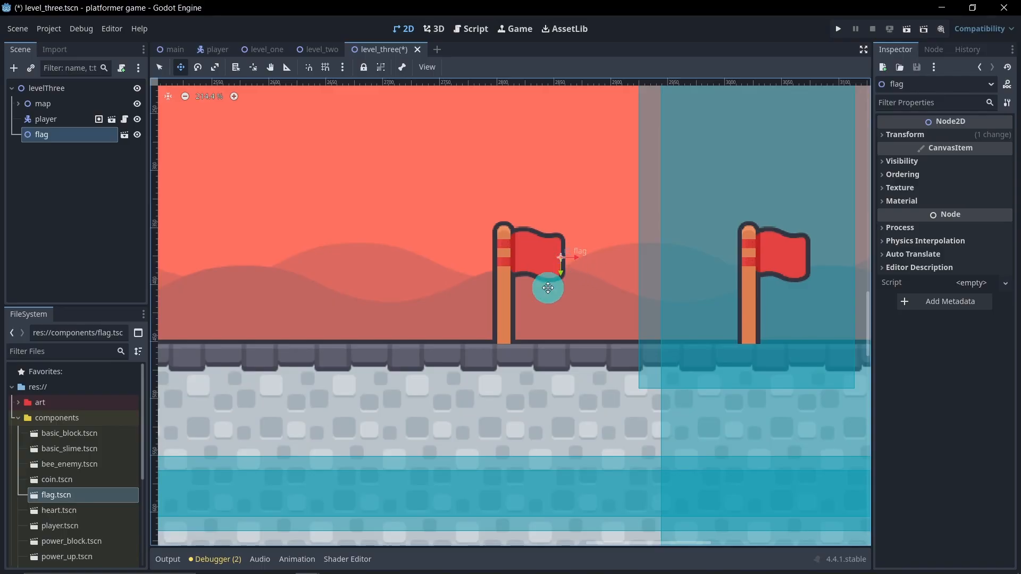
# Step: Move the flag node above player in the levelThree scene tree and save level_three
pyautogui.hotkey('ctrl', 's')
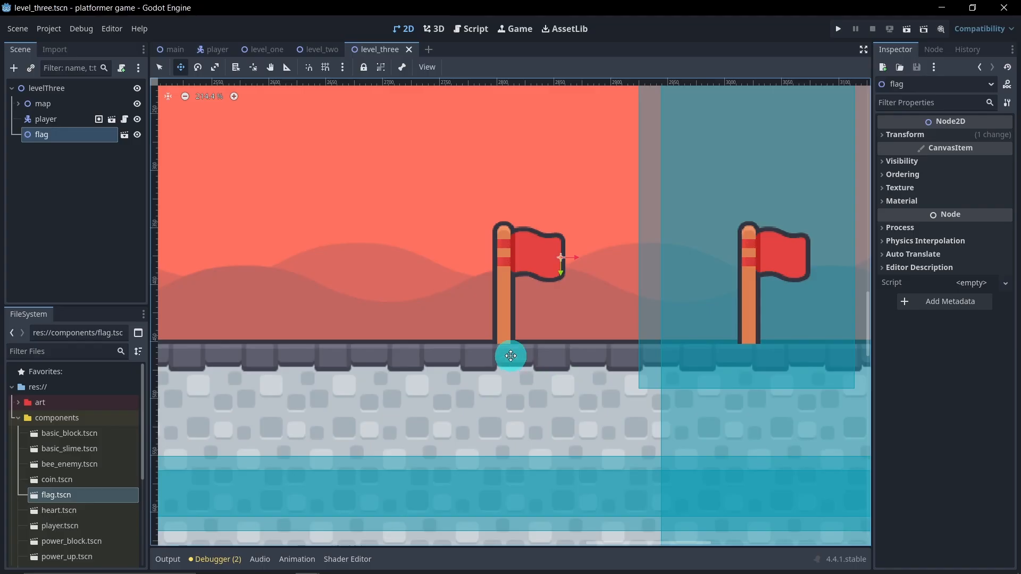
pyautogui.moveTo(50, 136); pyautogui.dragTo(49, 112)
pyautogui.click(118, 211)
pyautogui.hotkey('ctrl', 's')
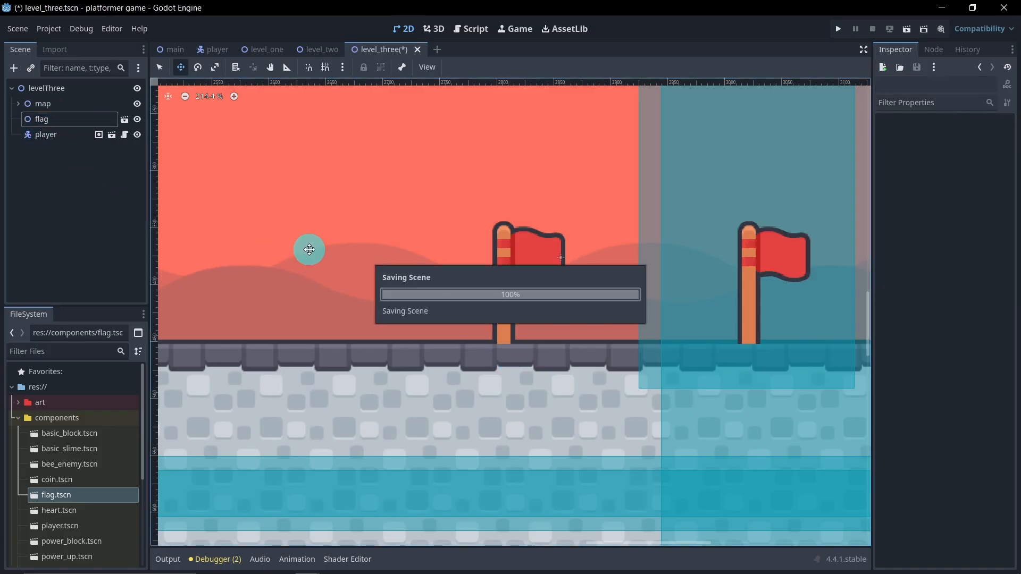
# Step: Run the level_three scene, take the player over the spike gaps to the flags, and close the game
pyautogui.scroll(-10, 410, 252)
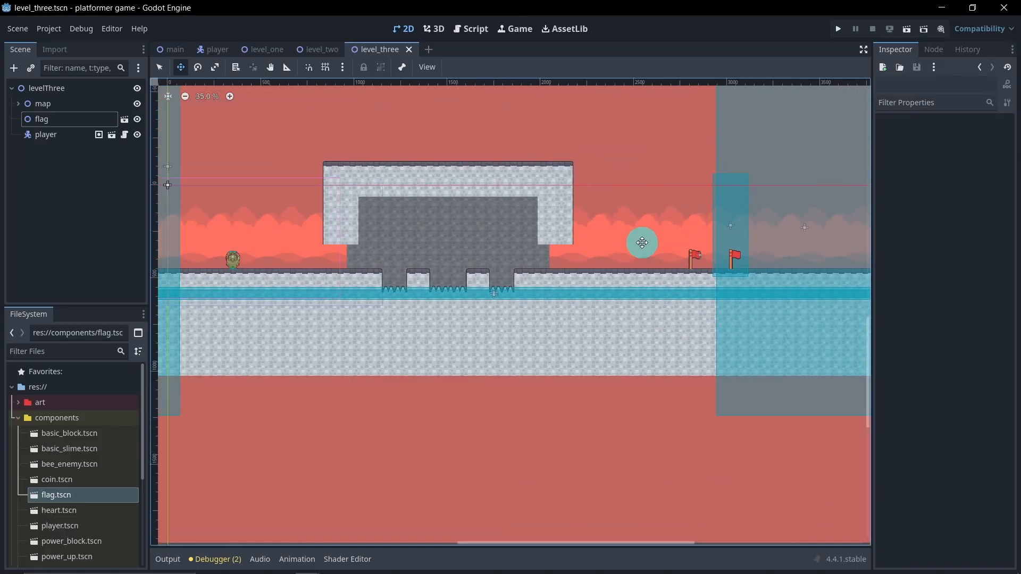
pyautogui.moveTo(642, 243); pyautogui.dragTo(657, 244, button='middle')
pyautogui.click(904, 31)
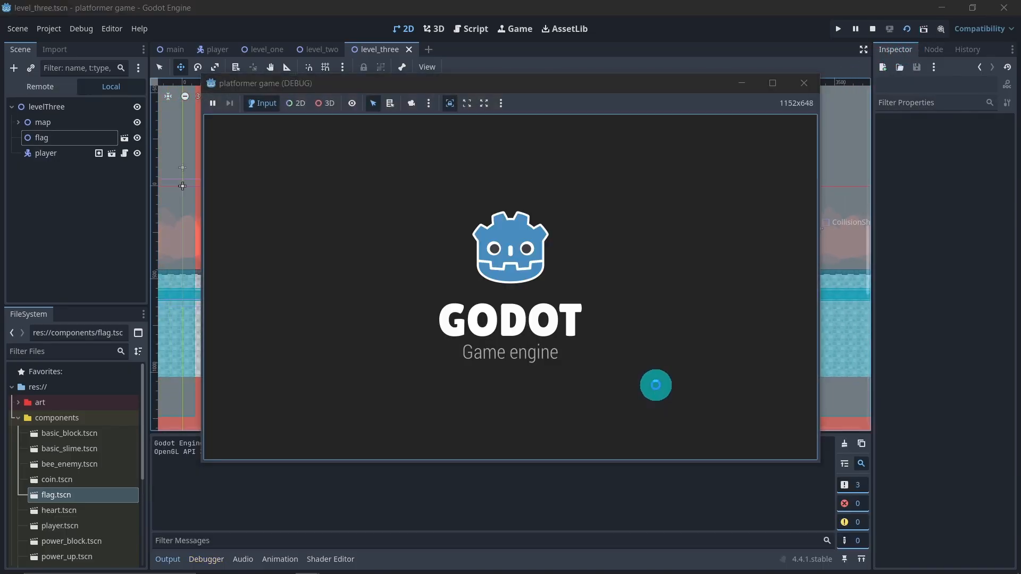
pyautogui.press('d')
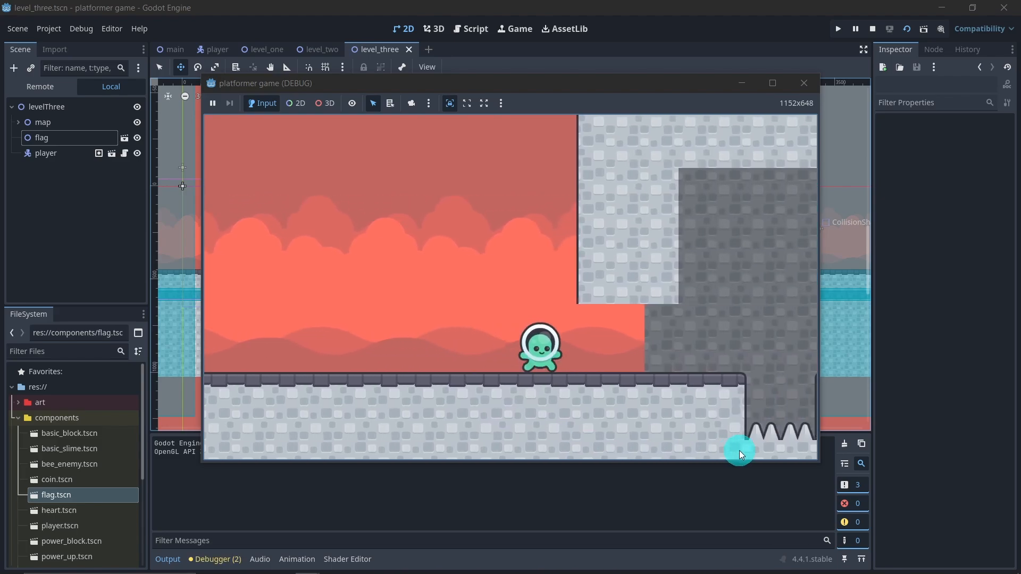
pyautogui.press('space')
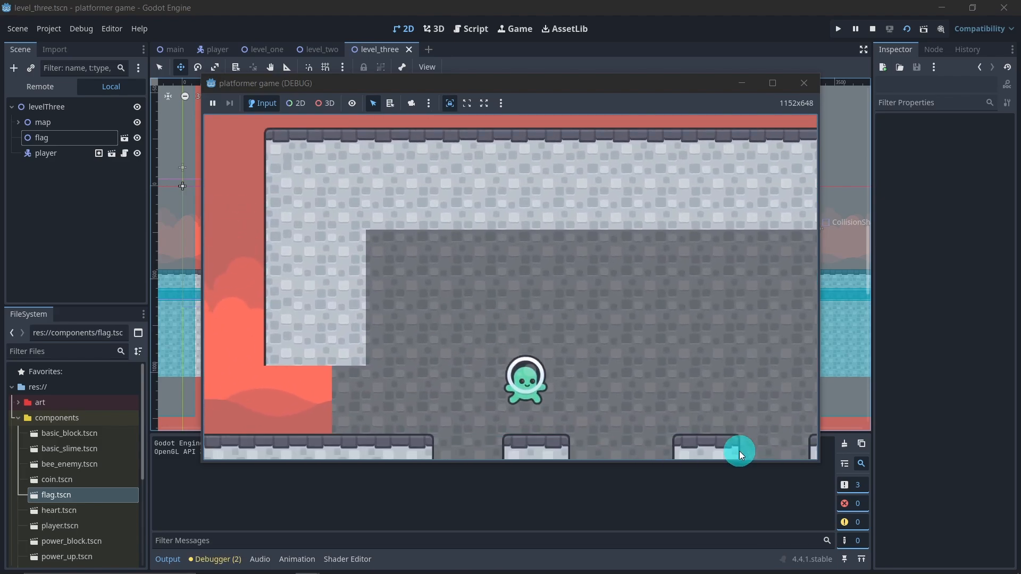
pyautogui.press('d')
pyautogui.press('space')
pyautogui.press('space')
pyautogui.press('d')
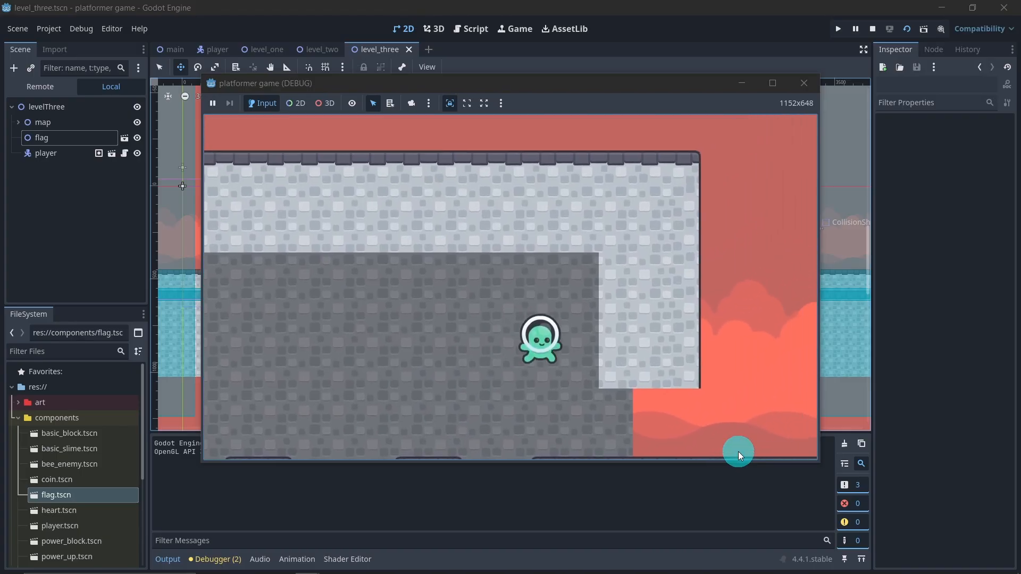
pyautogui.press('d')
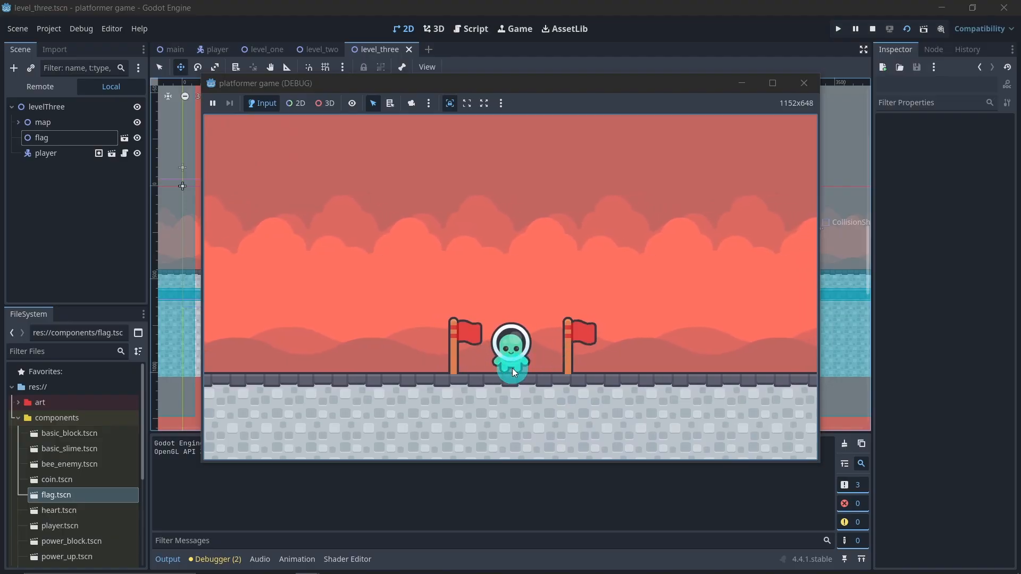
pyautogui.click(799, 86)
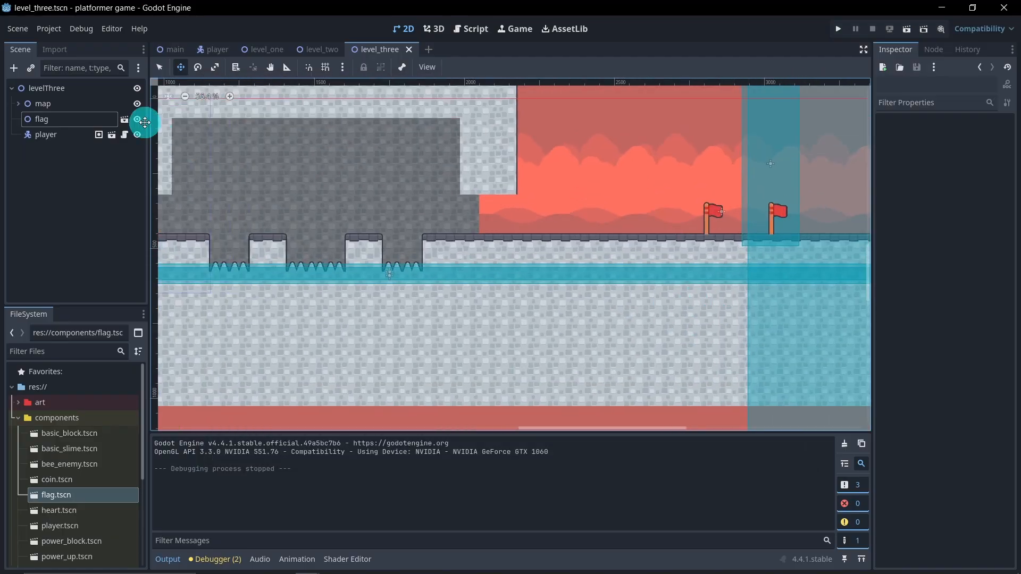
# Step: Nudge the flag node in level_three slightly left to (2849, 376)
pyautogui.click(73, 120)
pyautogui.scroll(6, 712, 183)
pyautogui.moveTo(748, 195); pyautogui.dragTo(482, 218, button='middle')
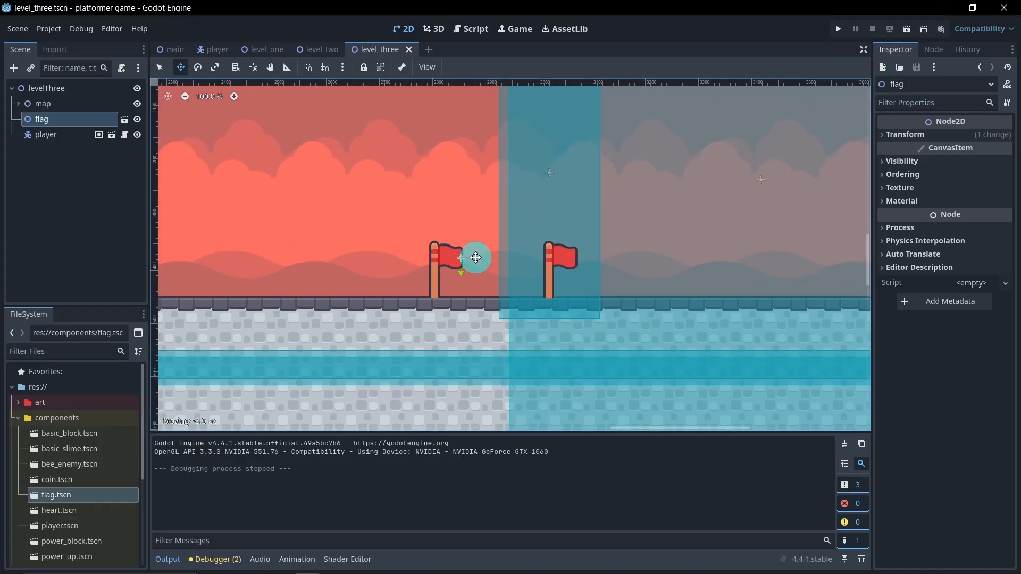
pyautogui.moveTo(474, 258); pyautogui.dragTo(475, 258)
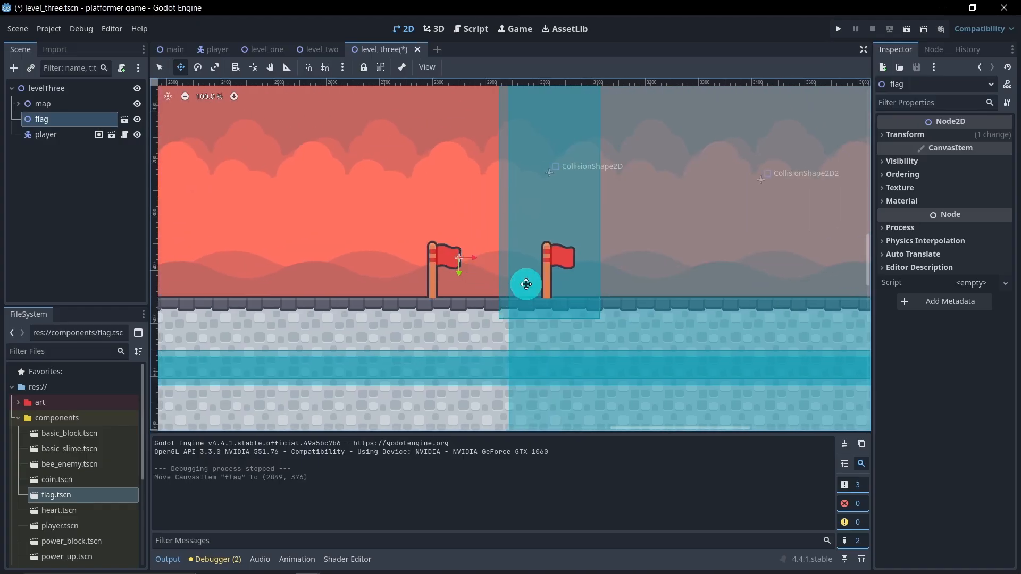
pyautogui.scroll(-5, 441, 266)
pyautogui.scroll(-6, 440, 279)
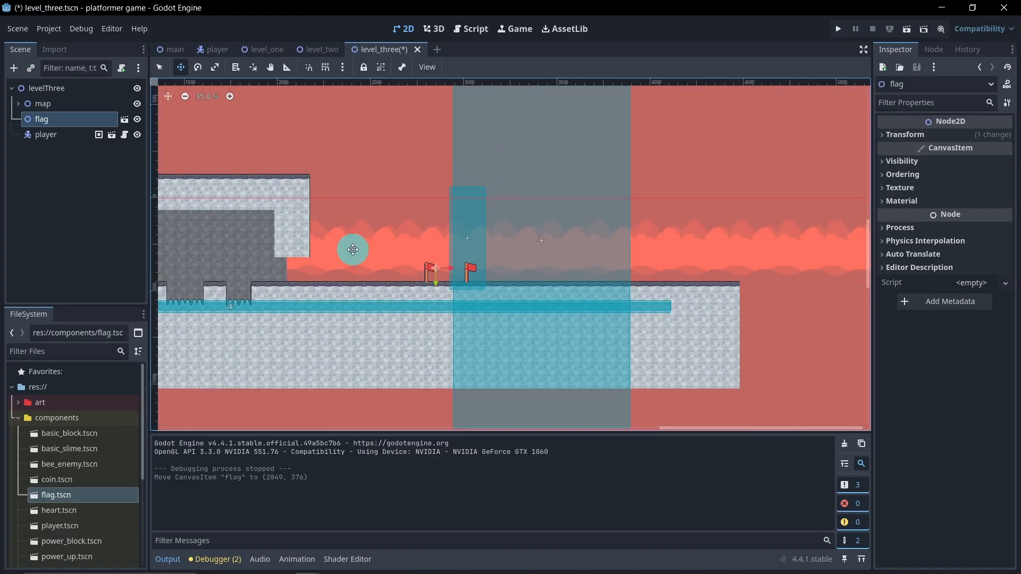
pyautogui.moveTo(466, 236); pyautogui.dragTo(484, 241, button='middle')
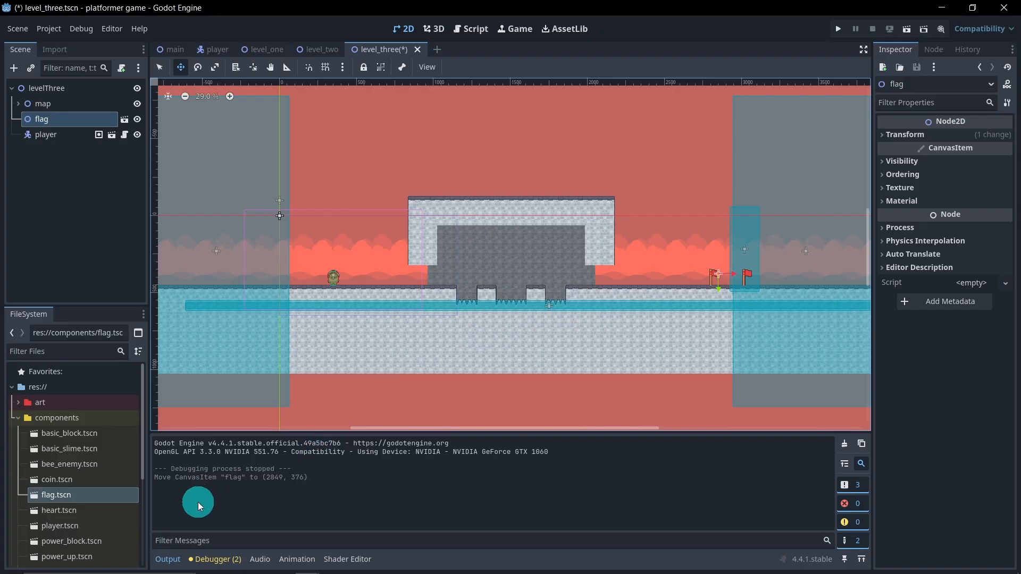
# Step: Hide the output log, collapse the components folder and save level_three
pyautogui.click(168, 559)
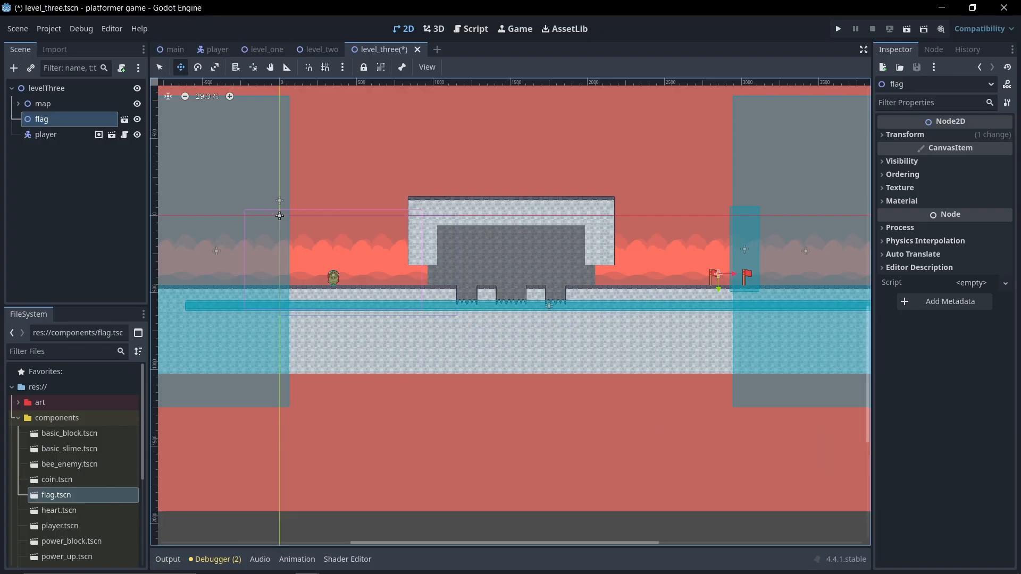
pyautogui.click(18, 417)
pyautogui.hotkey('ctrl', 's')
# Step: Switch to level_one and add a Node2D child named coins under levelOne
pyautogui.click(268, 50)
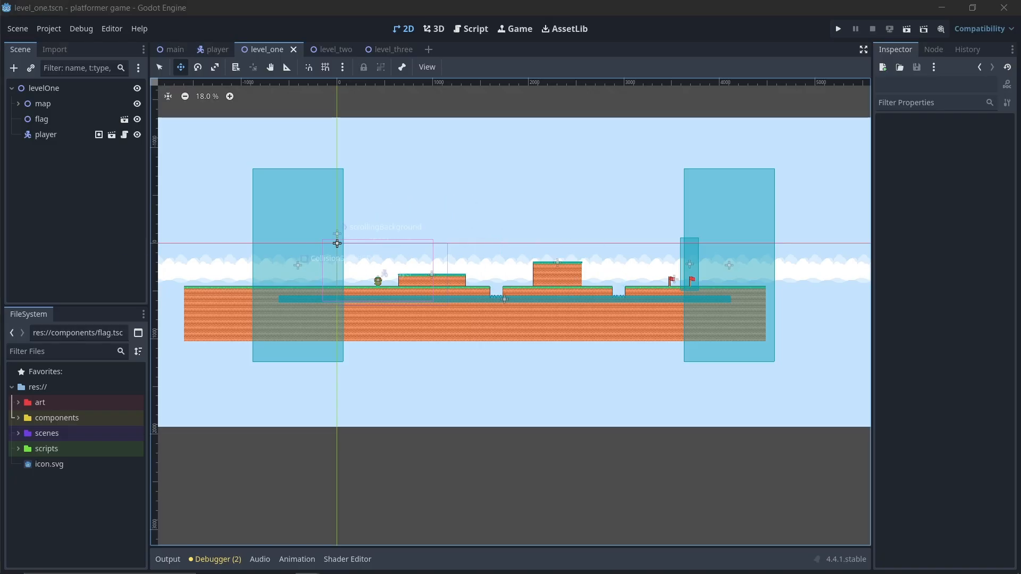
pyautogui.click(155, 68)
pyautogui.scroll(3, 414, 282)
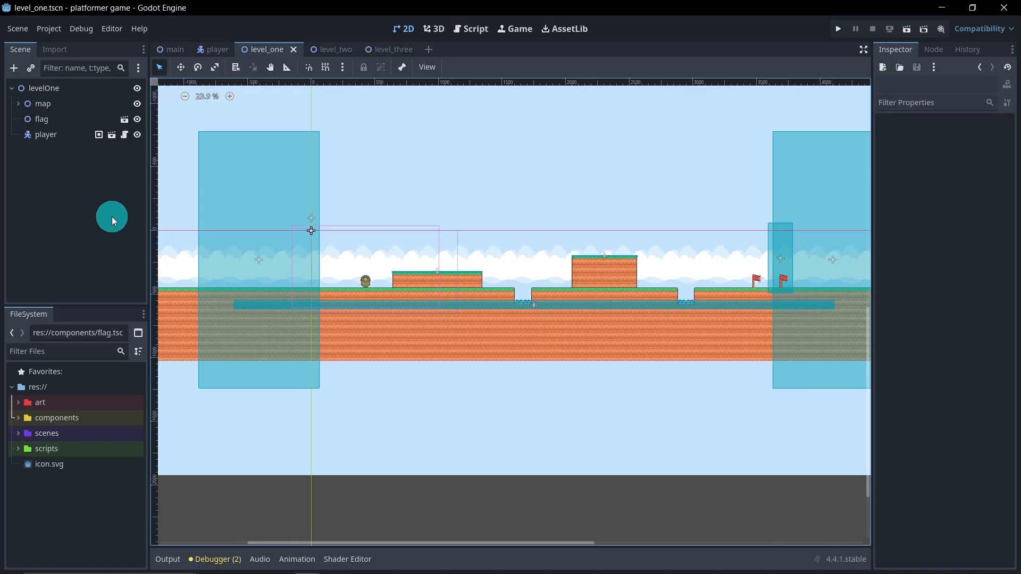
pyautogui.rightClick(56, 90)
pyautogui.click(75, 96)
pyautogui.write('s')
pyautogui.press('BackSpace')
pyautogui.write('node')
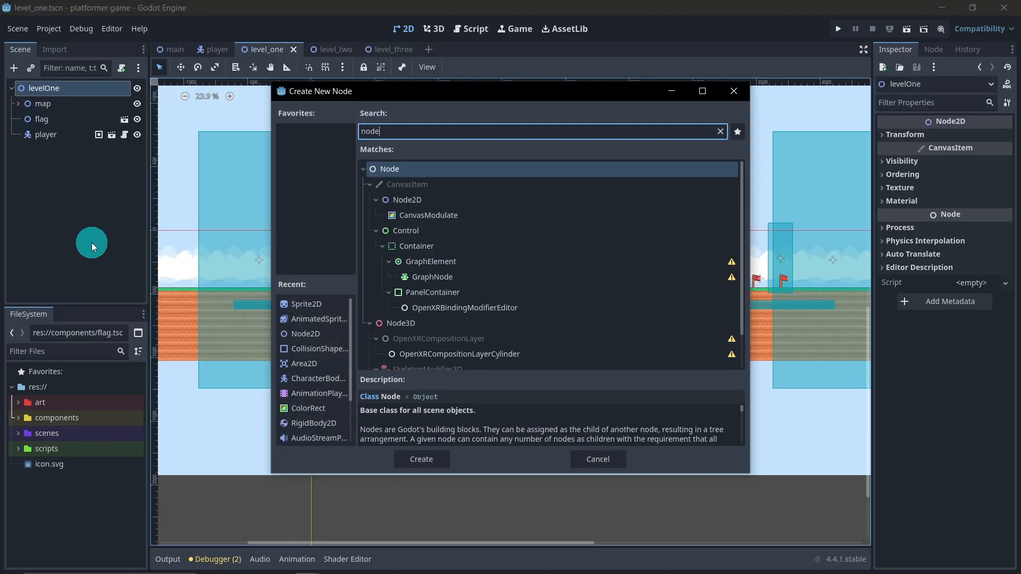
pyautogui.doubleClick(406, 200)
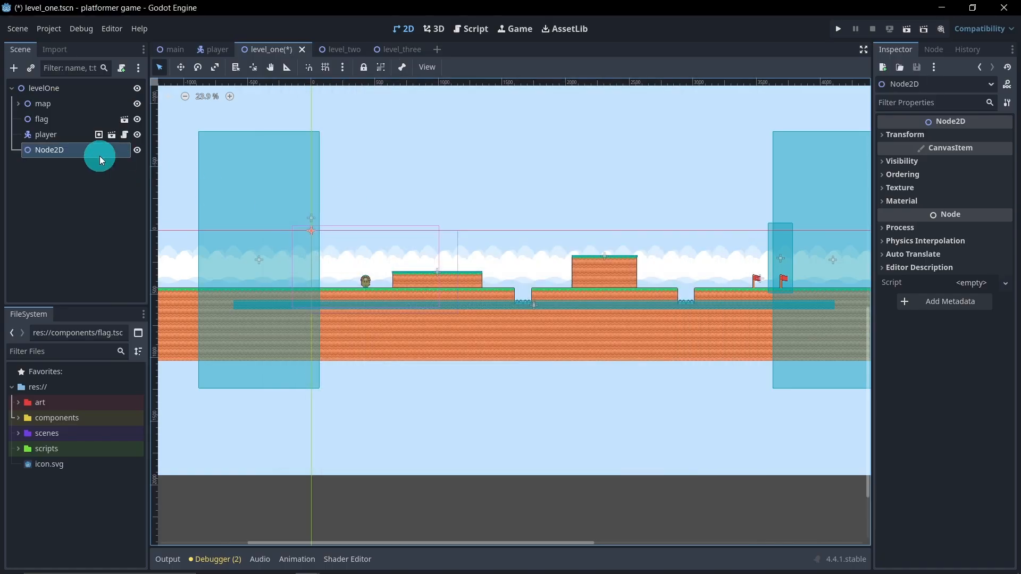
pyautogui.doubleClick(90, 152)
pyautogui.write('coins')
pyautogui.press('Return')
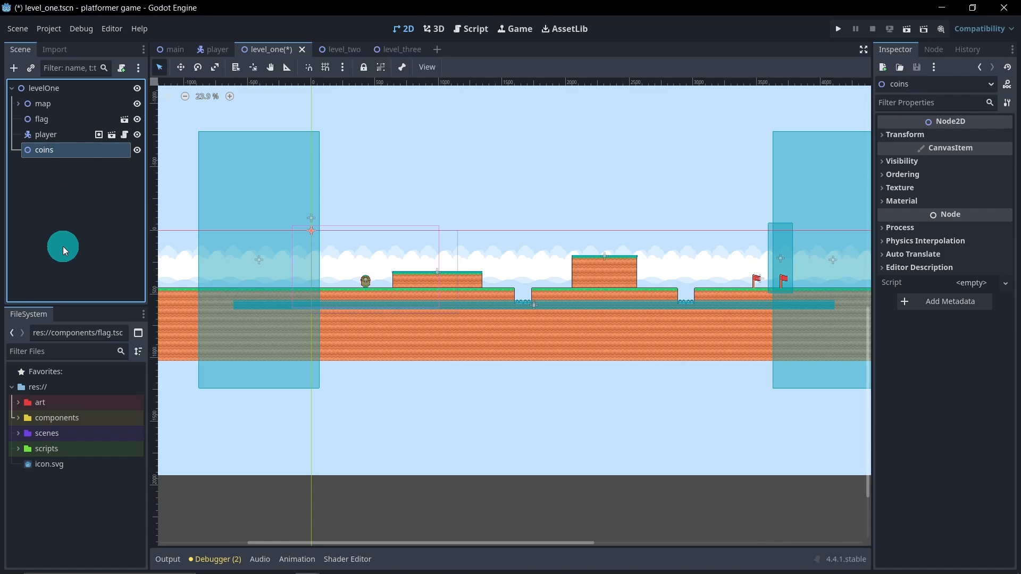
# Step: Instance coin.tscn from the components folder under the coins node and move player below coins in the tree
pyautogui.click(17, 419)
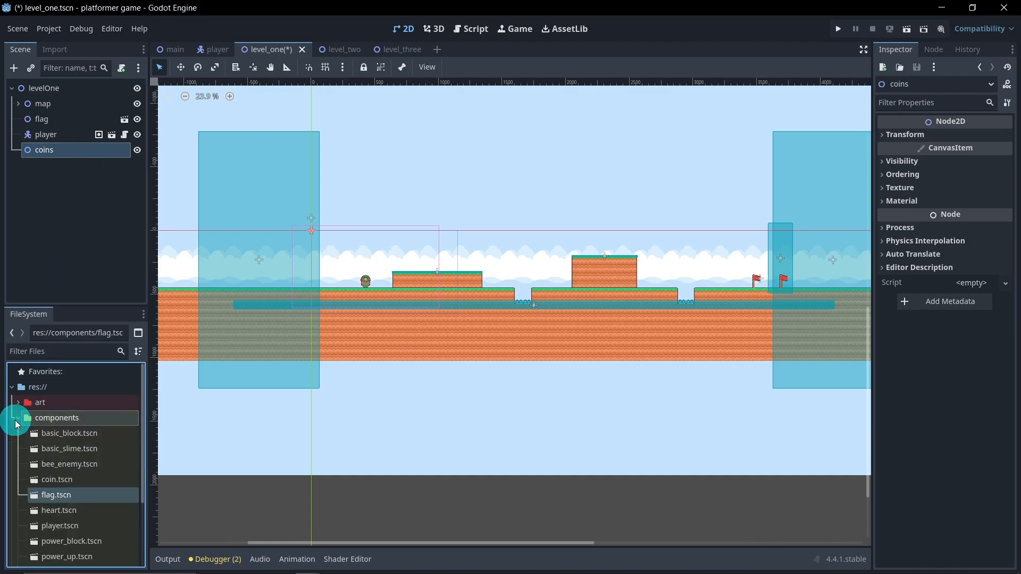
pyautogui.click(91, 480)
pyautogui.moveTo(91, 479); pyautogui.dragTo(66, 152)
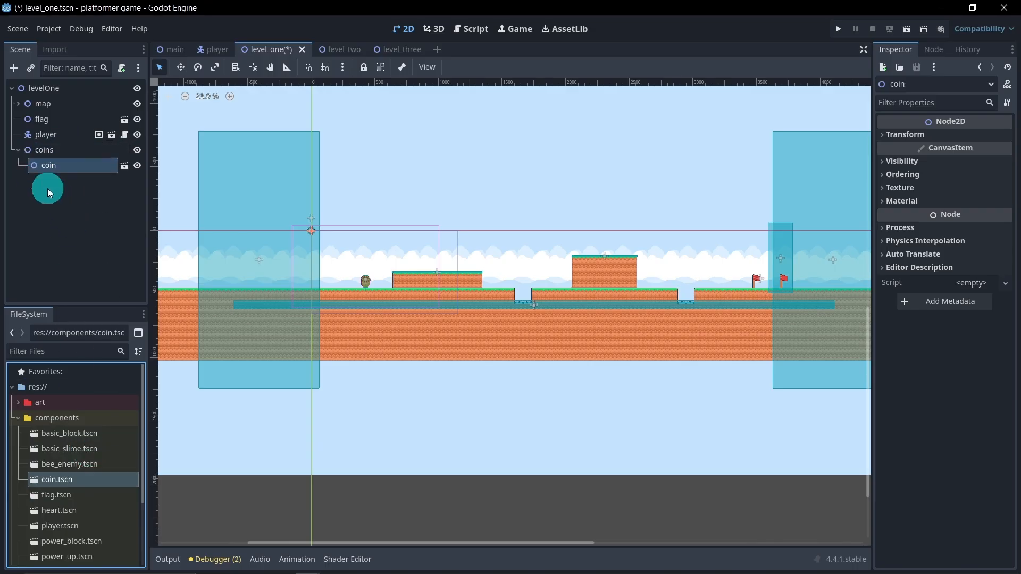
pyautogui.click(20, 151)
pyautogui.moveTo(53, 136); pyautogui.dragTo(52, 155)
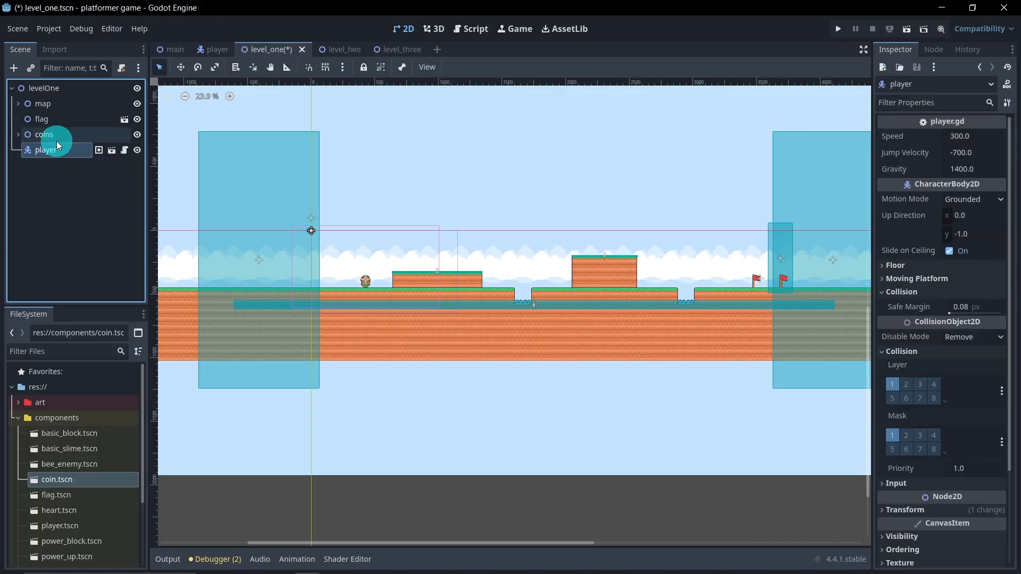
pyautogui.click(62, 135)
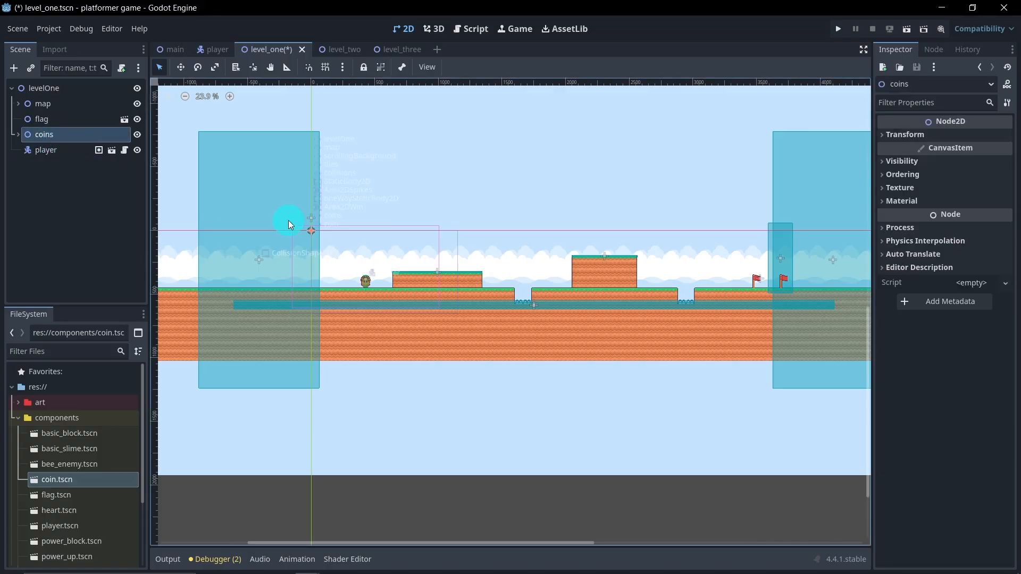
# Step: Move the coin from the scene origin to just above the left part of the first raised platform
pyautogui.click(19, 134)
pyautogui.doubleClick(58, 150)
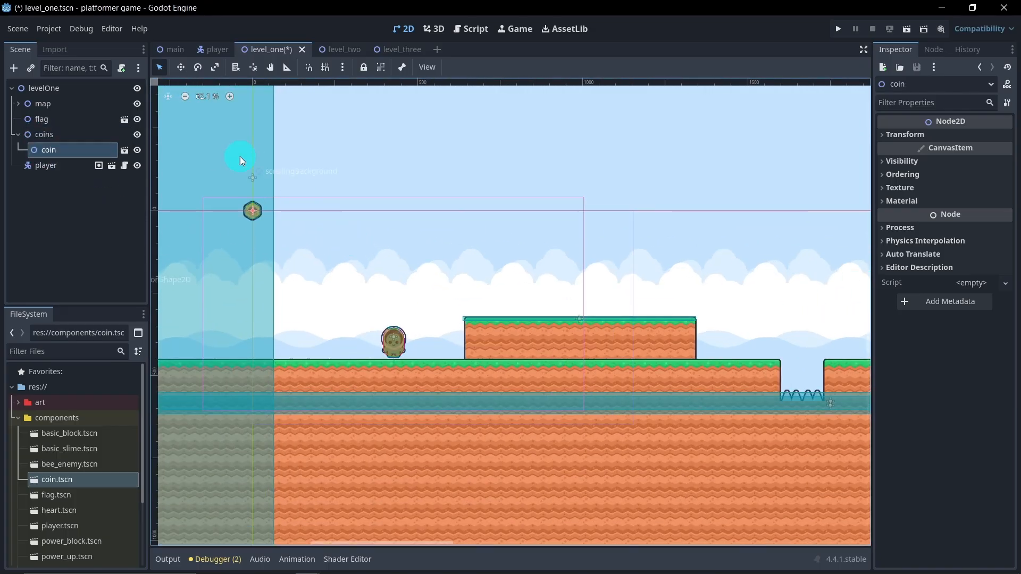
pyautogui.moveTo(306, 227); pyautogui.dragTo(567, 314)
pyautogui.scroll(4, 574, 312)
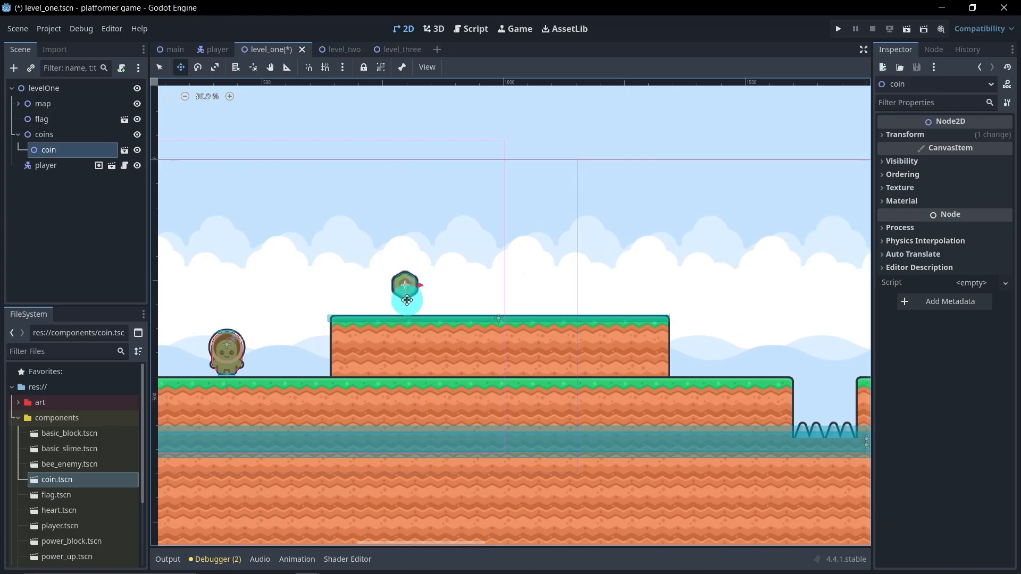
# Step: Duplicate the coin three times and space the copies evenly in a row above the first raised platform
pyautogui.hotkey('ctrl', 'd')
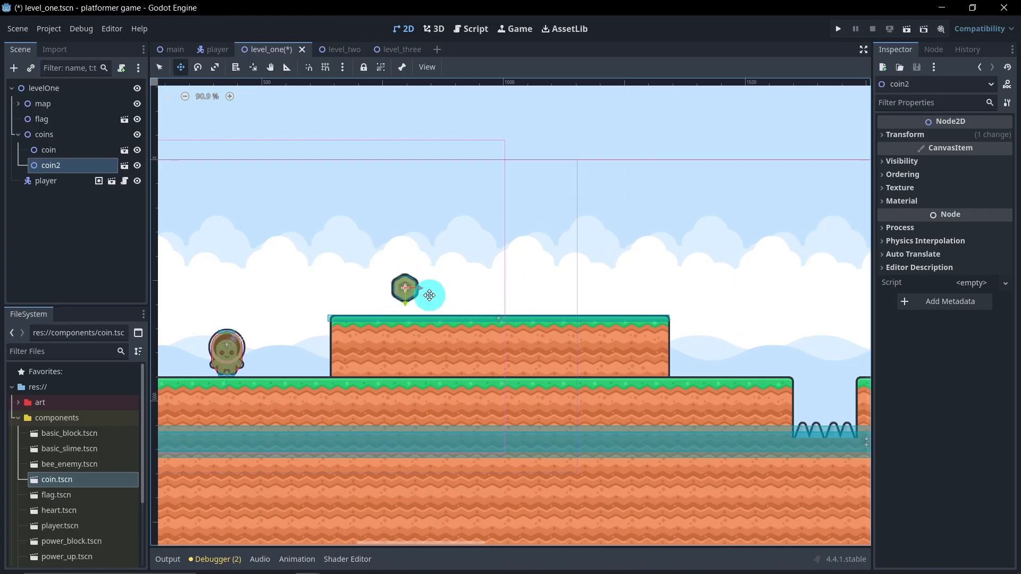
pyautogui.moveTo(421, 290); pyautogui.dragTo(592, 288)
pyautogui.hotkey('ctrl', 'd')
pyautogui.hotkey('ctrl', 'd')
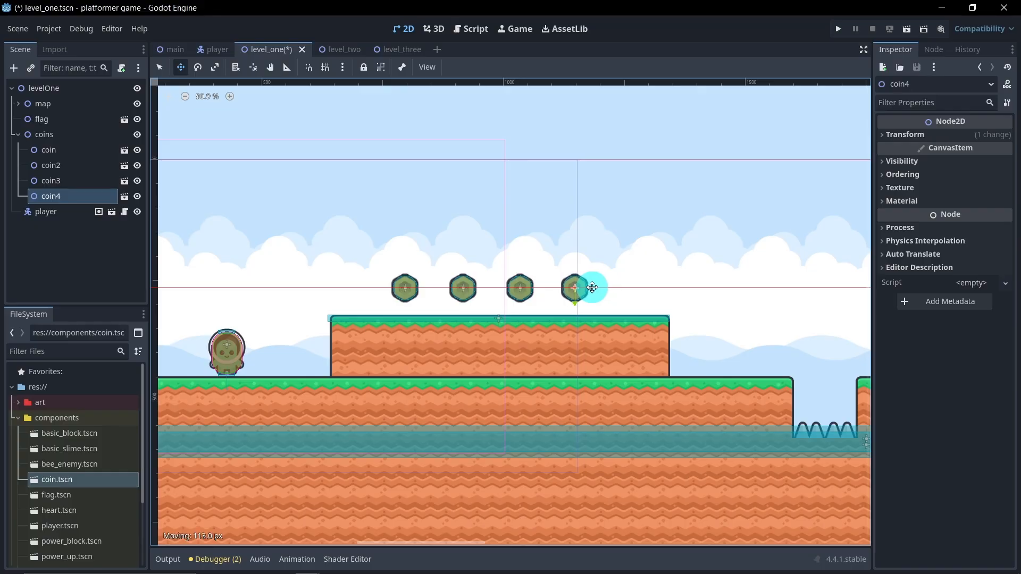
pyautogui.moveTo(592, 288); pyautogui.dragTo(592, 288)
# Step: Select all four coins and shift them slightly right to centre the row over the platform
pyautogui.click(82, 149)
pyautogui.keyDown('shift'); pyautogui.click(75, 196); pyautogui.keyUp('shift')
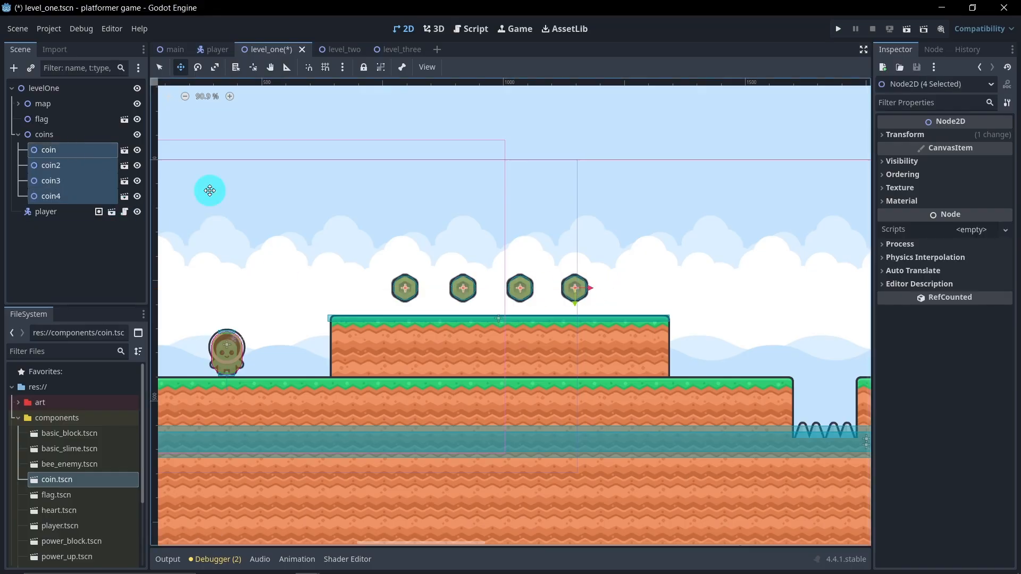
pyautogui.moveTo(592, 289); pyautogui.dragTo(603, 288)
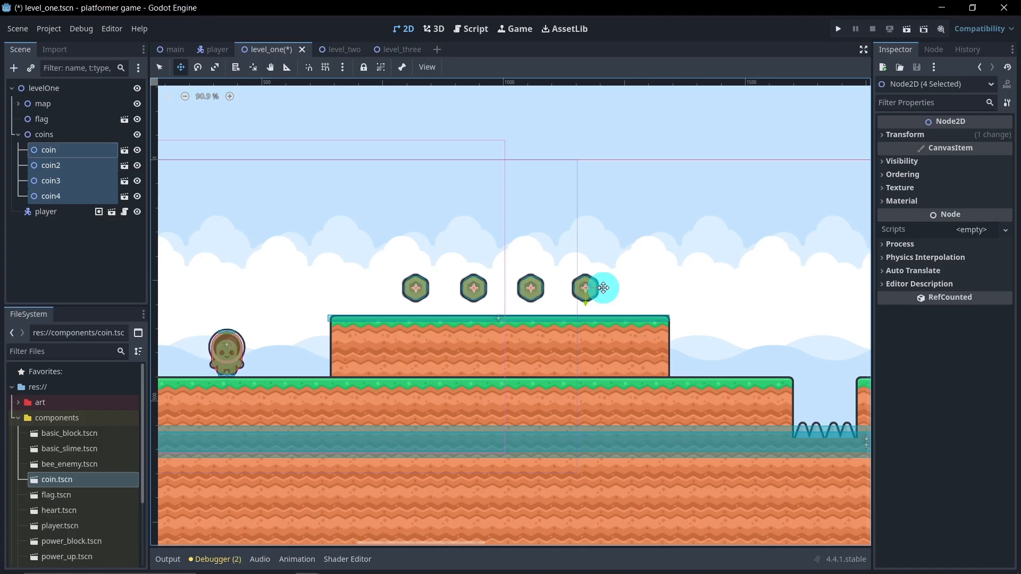
# Step: Duplicate coin4 and place the copy just above the left end of the second, taller platform
pyautogui.scroll(-4, 674, 258)
pyautogui.moveTo(678, 251); pyautogui.dragTo(262, 242, button='middle')
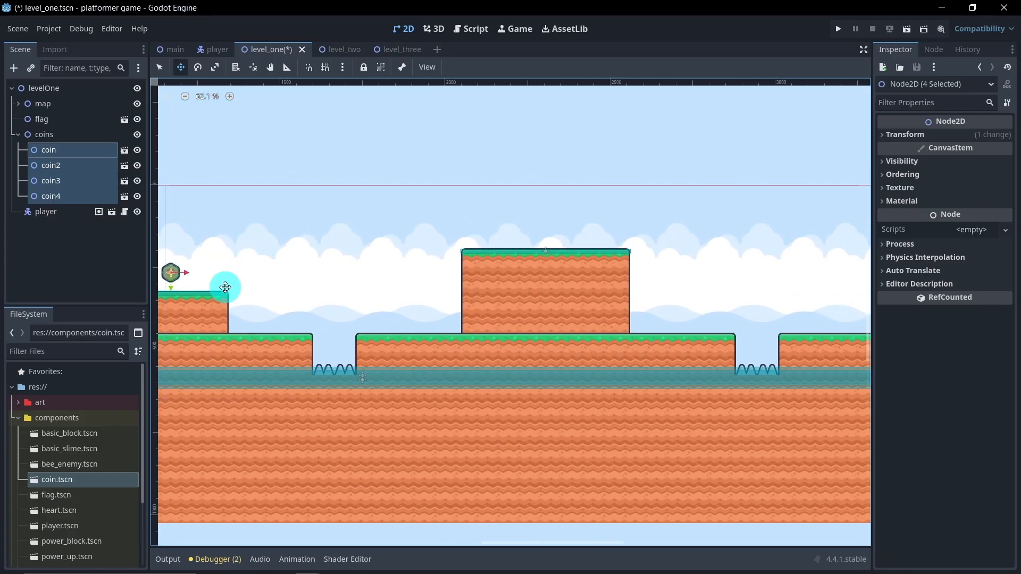
pyautogui.click(87, 236)
pyautogui.click(75, 197)
pyautogui.hotkey('ctrl', 'd')
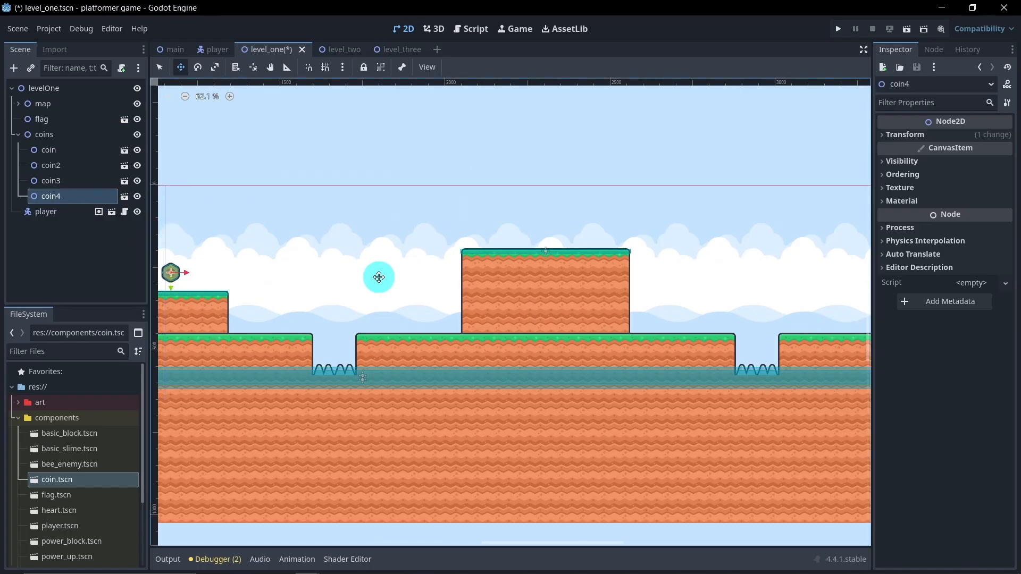
pyautogui.moveTo(218, 287); pyautogui.dragTo(517, 238)
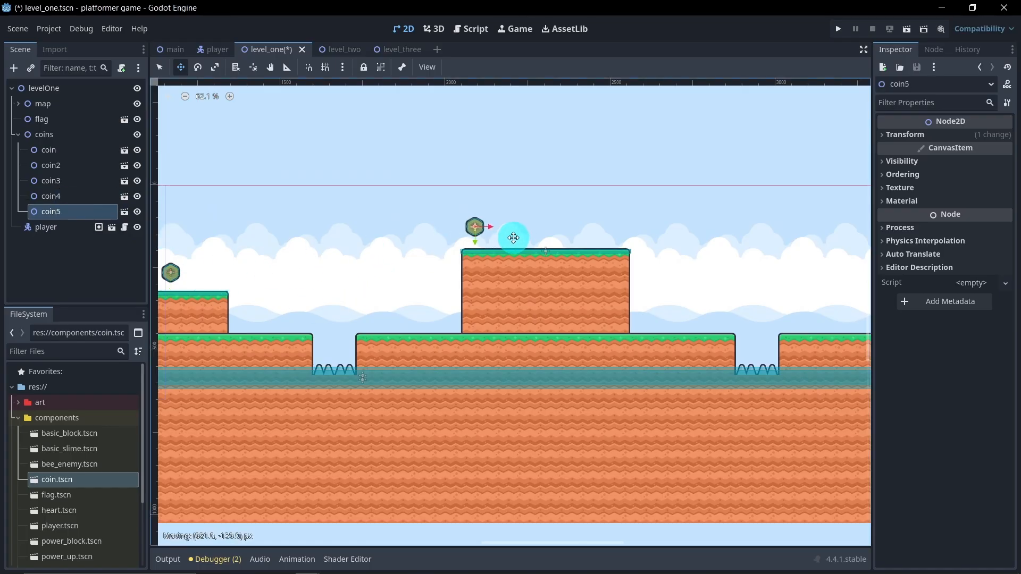
pyautogui.moveTo(399, 253); pyautogui.dragTo(447, 250, button='middle')
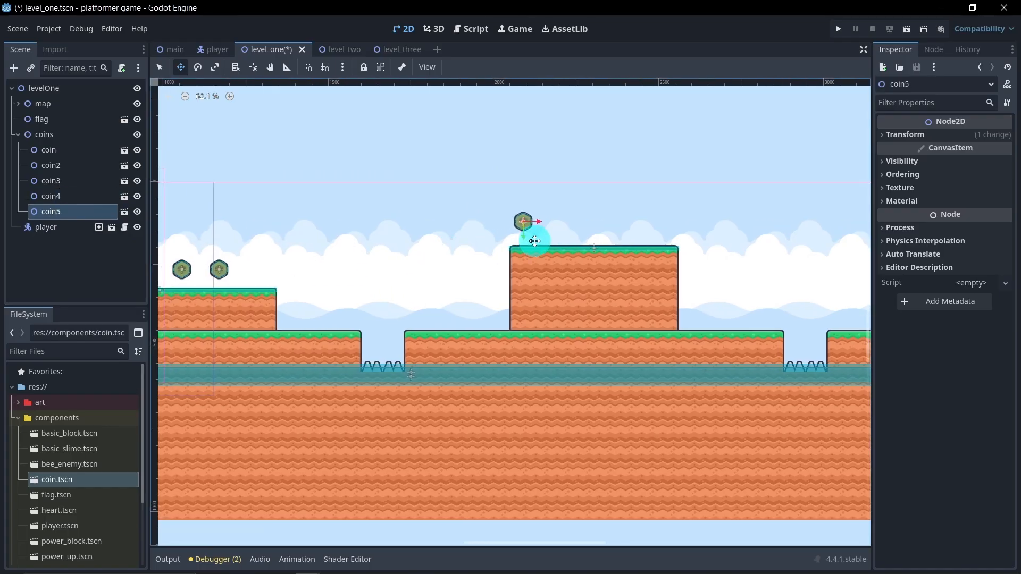
pyautogui.moveTo(524, 241); pyautogui.dragTo(525, 244)
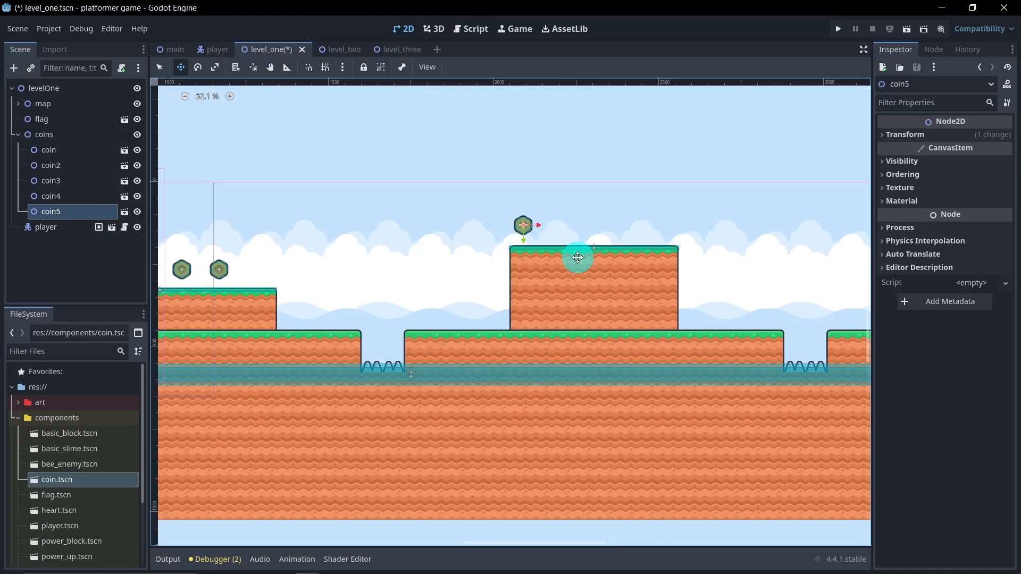
pyautogui.scroll(3, 577, 258)
pyautogui.moveTo(585, 248); pyautogui.dragTo(506, 277, button='middle')
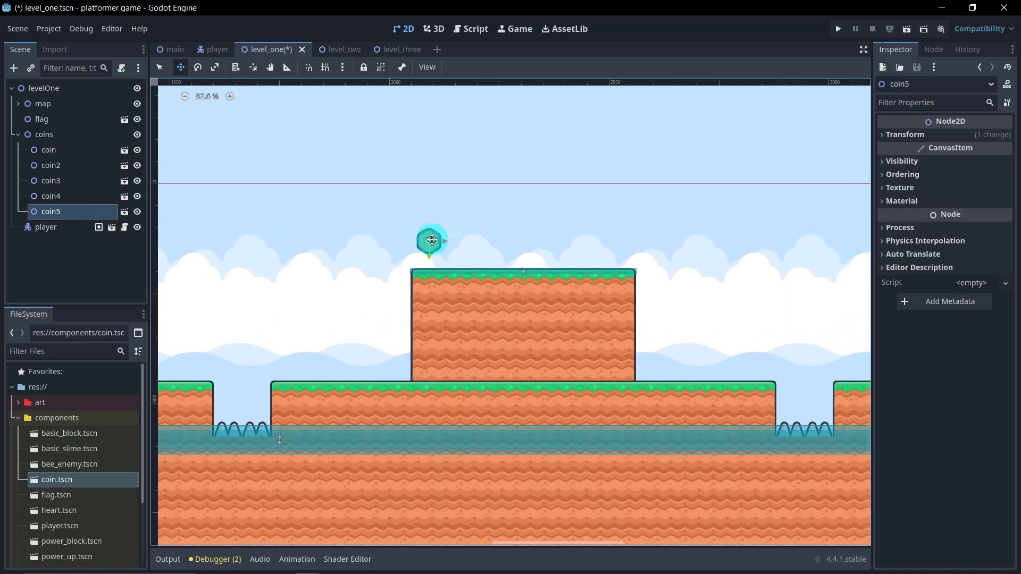
# Step: Nudge coin5 slightly right, then duplicate it twice and space the copies evenly in a row above the second, taller platform
pyautogui.moveTo(448, 242); pyautogui.dragTo(453, 242)
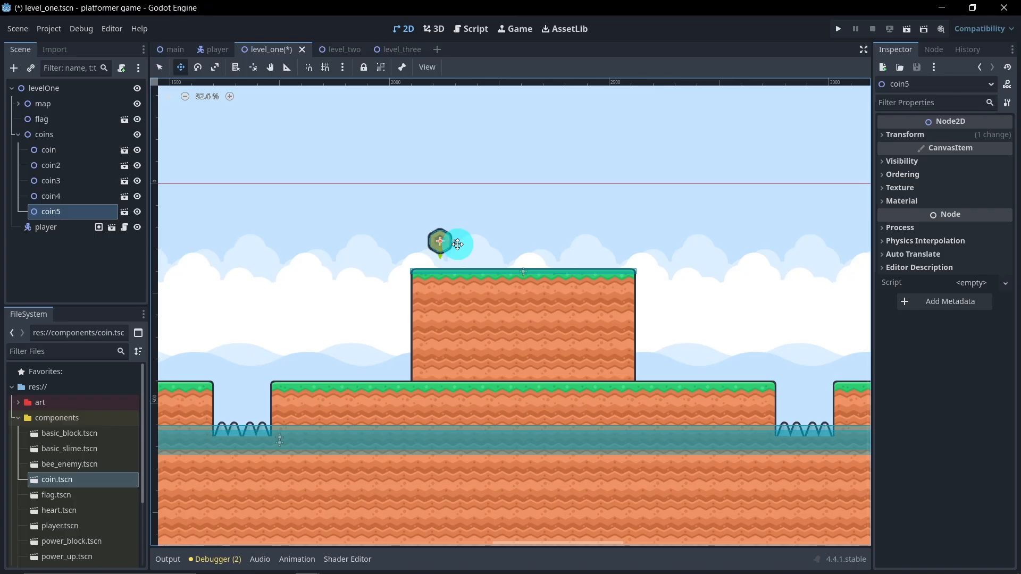
pyautogui.hotkey('ctrl', 'd')
pyautogui.moveTo(457, 243); pyautogui.dragTo(520, 243)
pyautogui.rightClick(522, 246)
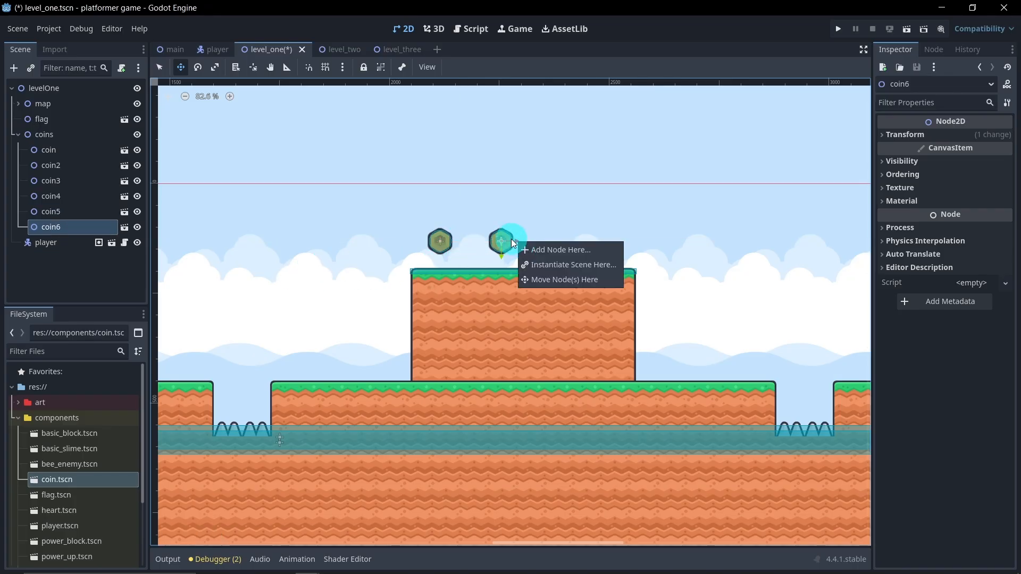
pyautogui.click(125, 227)
pyautogui.hotkey('ctrl', 'd')
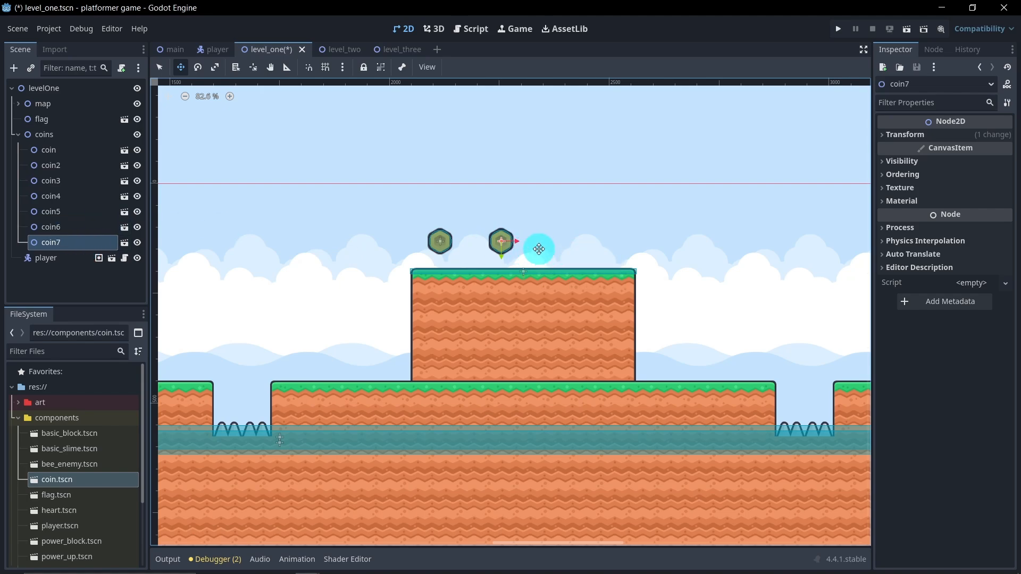
pyautogui.moveTo(518, 241); pyautogui.dragTo(607, 240)
# Step: Select coin5, coin6 and coin7 and shift them to centre the row over the second, taller platform
pyautogui.keyDown('shift'); pyautogui.click(80, 211); pyautogui.keyUp('shift')
pyautogui.scroll(-2, 452, 290)
pyautogui.moveTo(399, 289); pyautogui.dragTo(529, 274, button='middle')
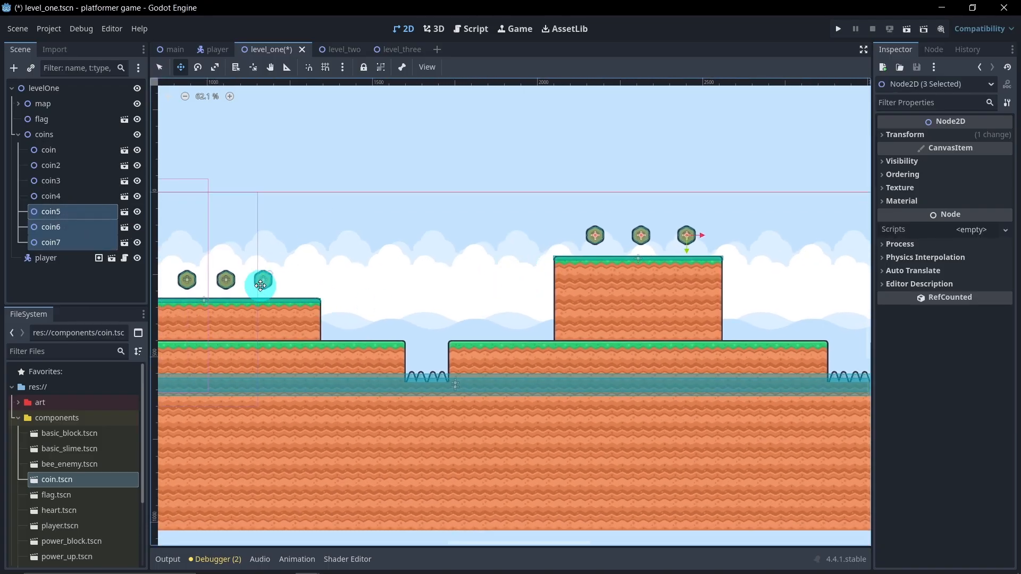
pyautogui.scroll(4, 651, 252)
pyautogui.moveTo(663, 251); pyautogui.dragTo(664, 253)
pyautogui.scroll(-2, 337, 314)
pyautogui.moveTo(337, 314); pyautogui.dragTo(499, 268, button='middle')
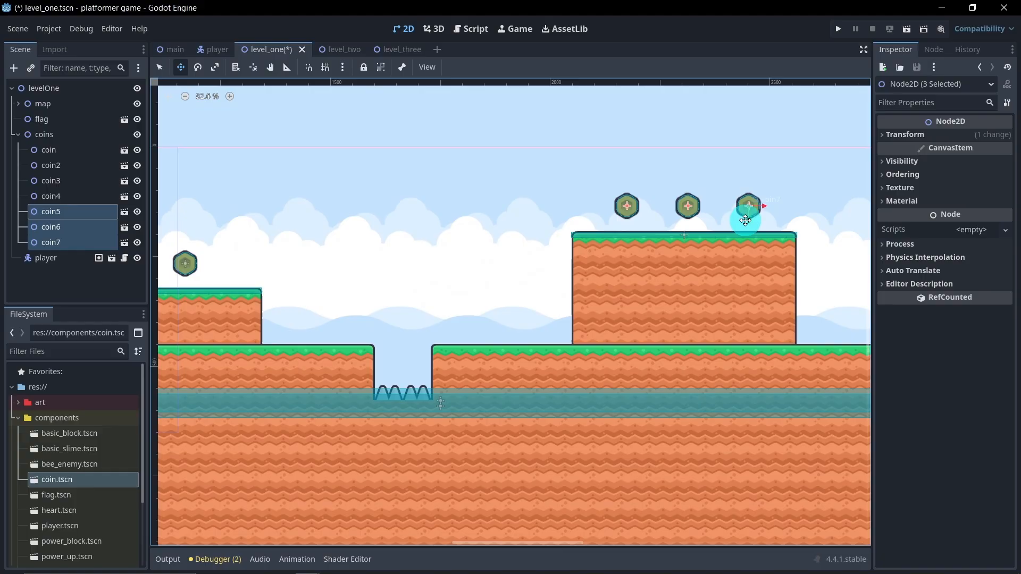
pyautogui.moveTo(749, 223); pyautogui.dragTo(750, 226)
# Step: Duplicate the three selected coins and place the copies just above the ground between the second spike pit and the flag
pyautogui.moveTo(732, 260); pyautogui.dragTo(382, 311, button='middle')
pyautogui.scroll(-2, 648, 321)
pyautogui.moveTo(648, 322); pyautogui.dragTo(579, 294, button='middle')
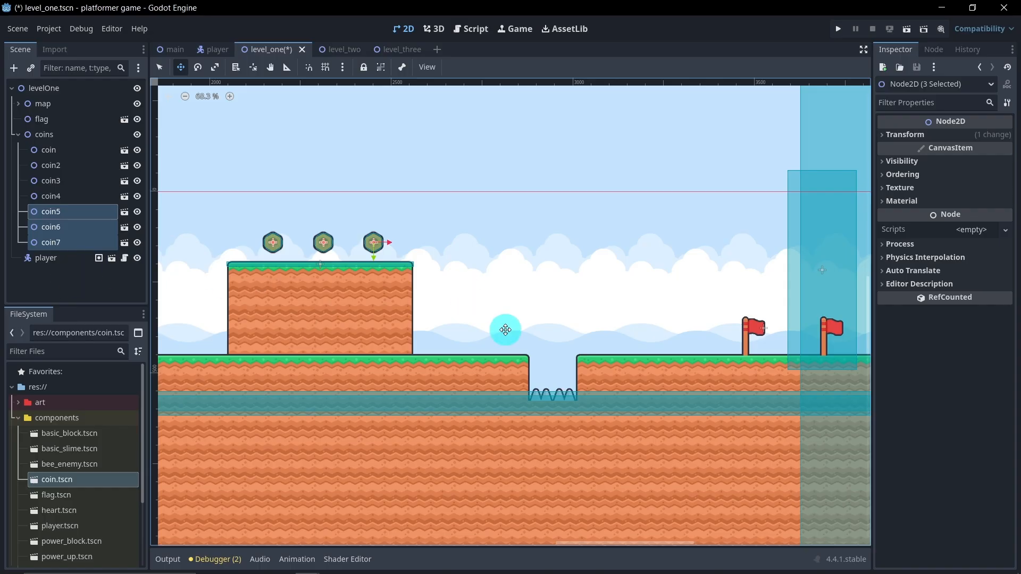
pyautogui.hotkey('ctrl', 'd')
pyautogui.moveTo(337, 262); pyautogui.dragTo(674, 351)
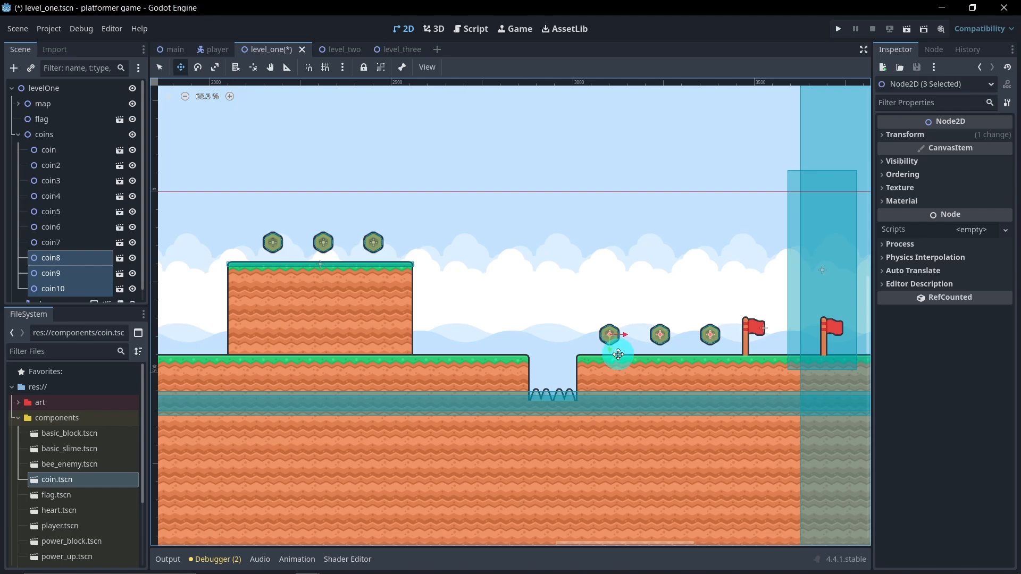
pyautogui.scroll(-2, 615, 352)
pyautogui.scroll(-5, 599, 248)
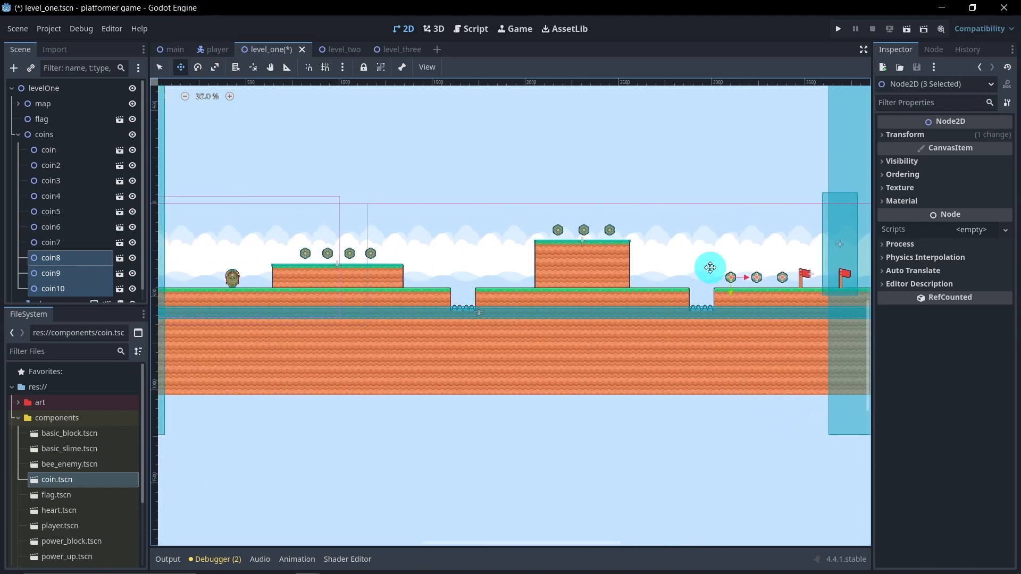
pyautogui.click(18, 135)
pyautogui.click(94, 248)
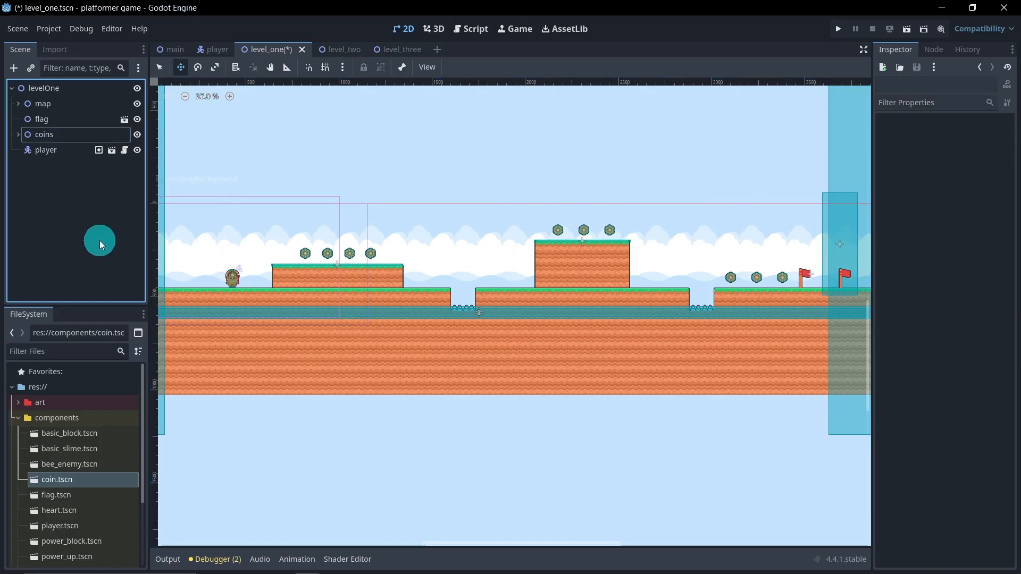
# Step: Add a Node2D child named blocks to levelOne and place it above player in the scene tree
pyautogui.rightClick(54, 95)
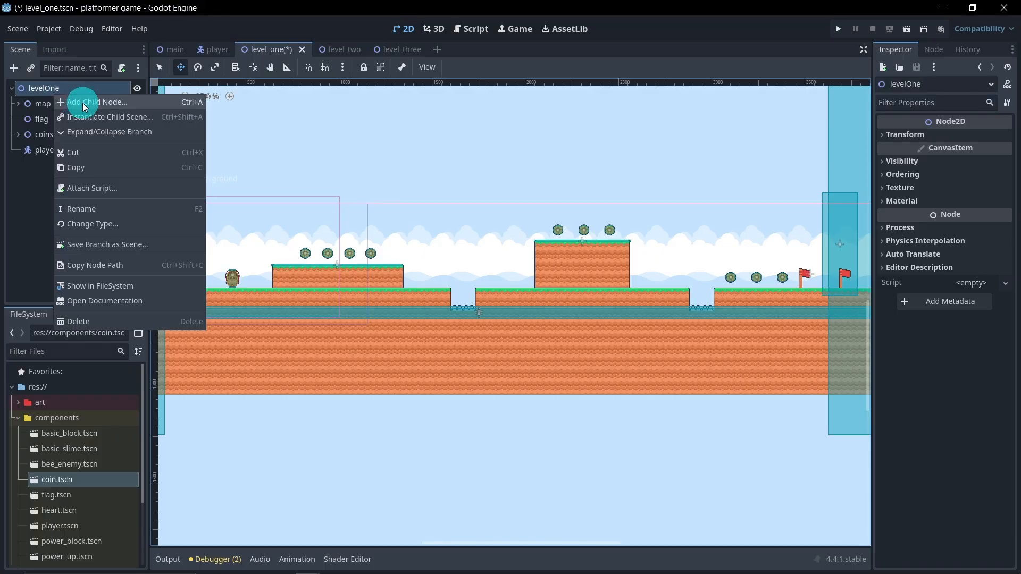
pyautogui.click(81, 101)
pyautogui.doubleClick(432, 200)
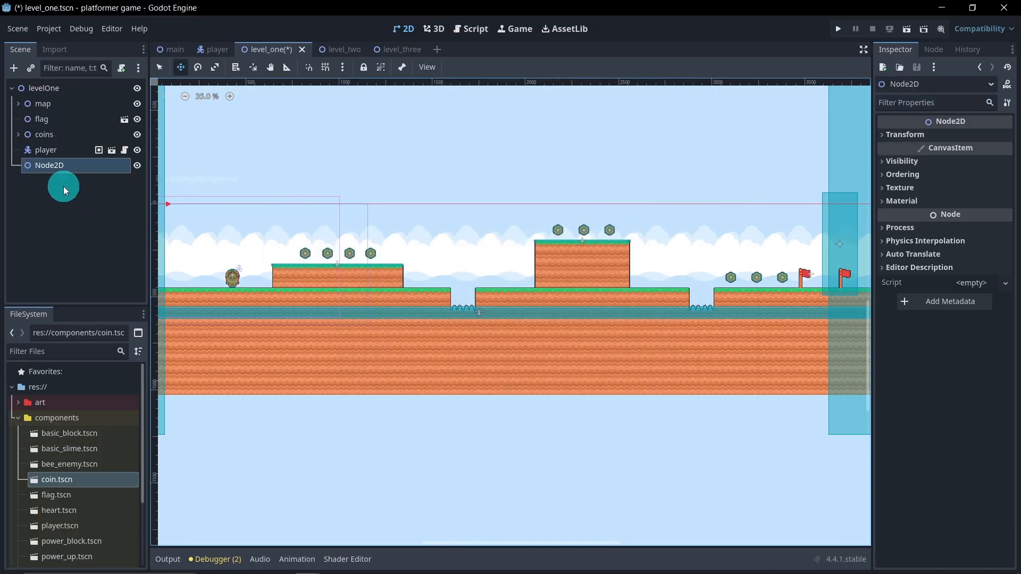
pyautogui.doubleClick(63, 167)
pyautogui.write('blocks')
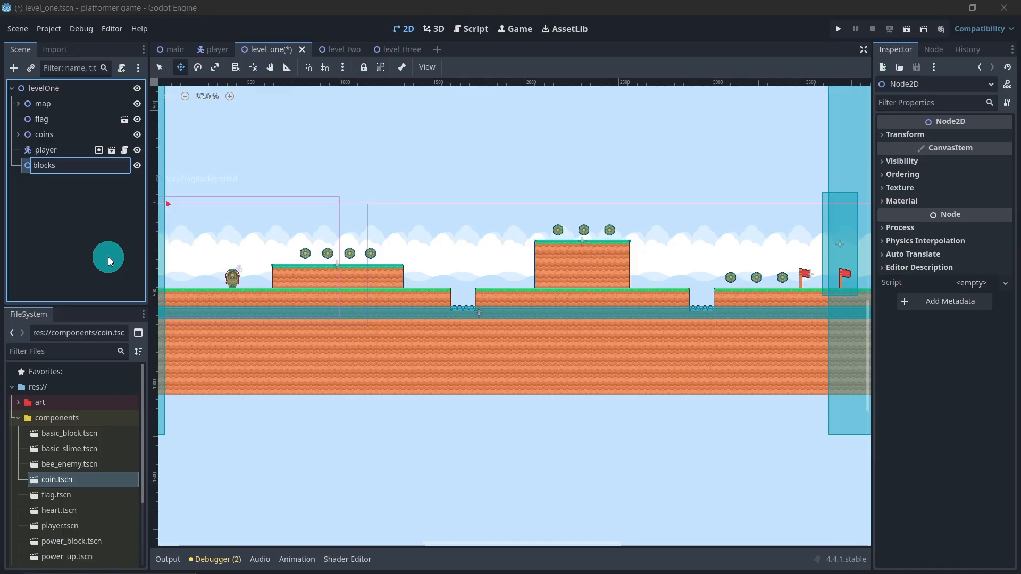
pyautogui.press('Return')
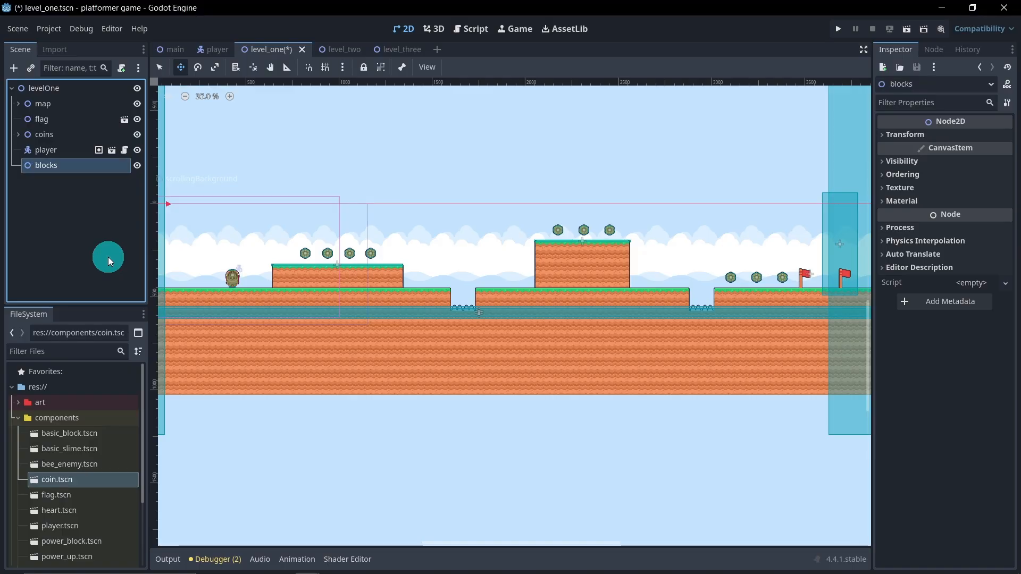
pyautogui.click(70, 184)
pyautogui.moveTo(52, 170); pyautogui.dragTo(58, 152)
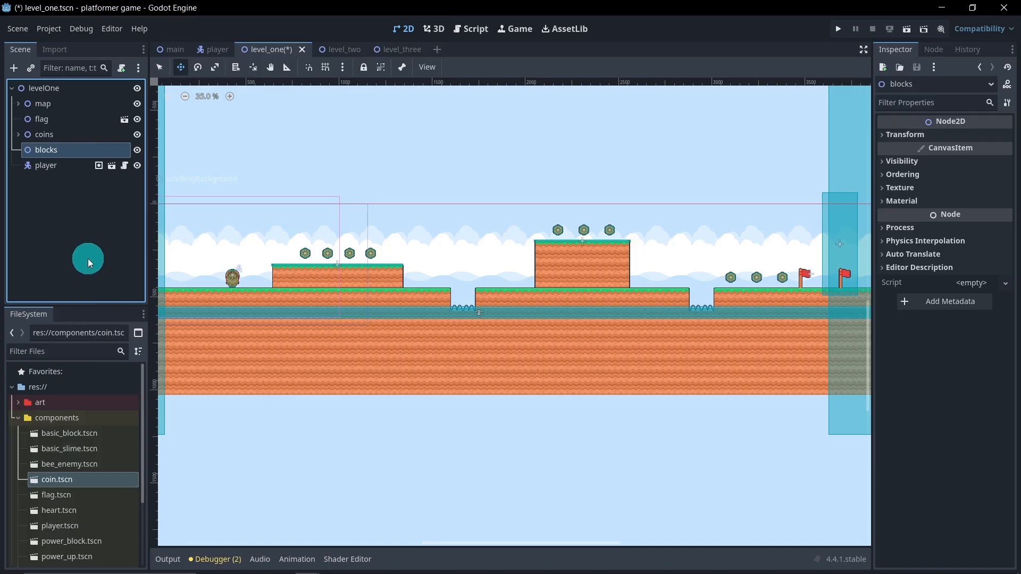
# Step: Instance basic_block.tscn under blocks and move it into the air between the first raised platform and the first spike pit
pyautogui.scroll(-1, 388, 340)
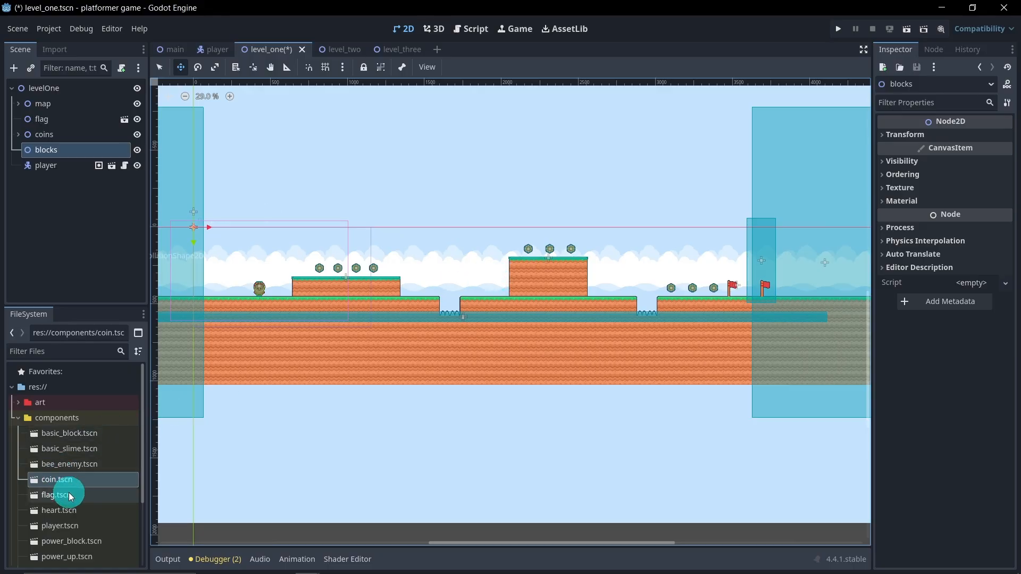
pyautogui.scroll(-1, 69, 493)
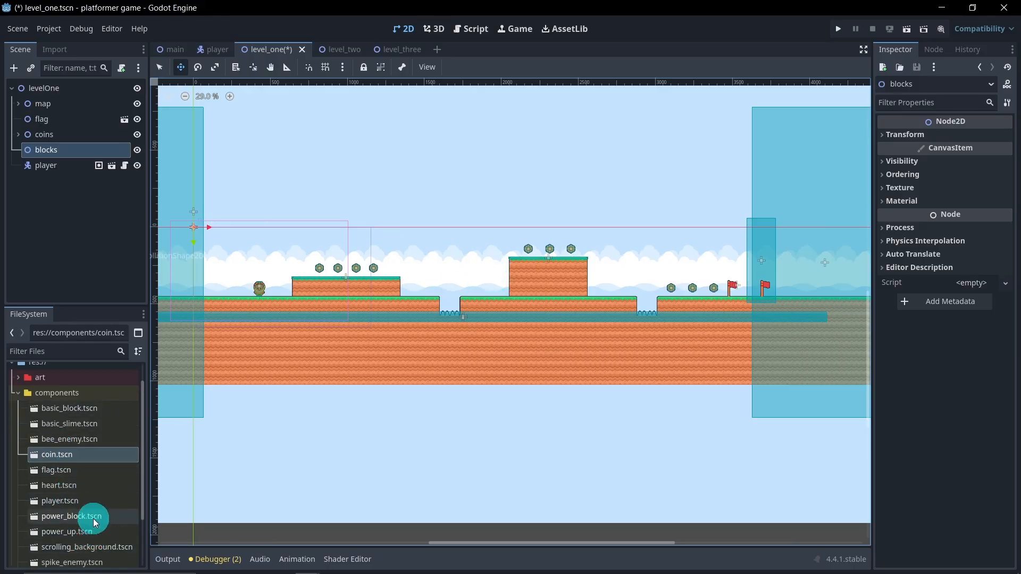
pyautogui.scroll(-1, 95, 518)
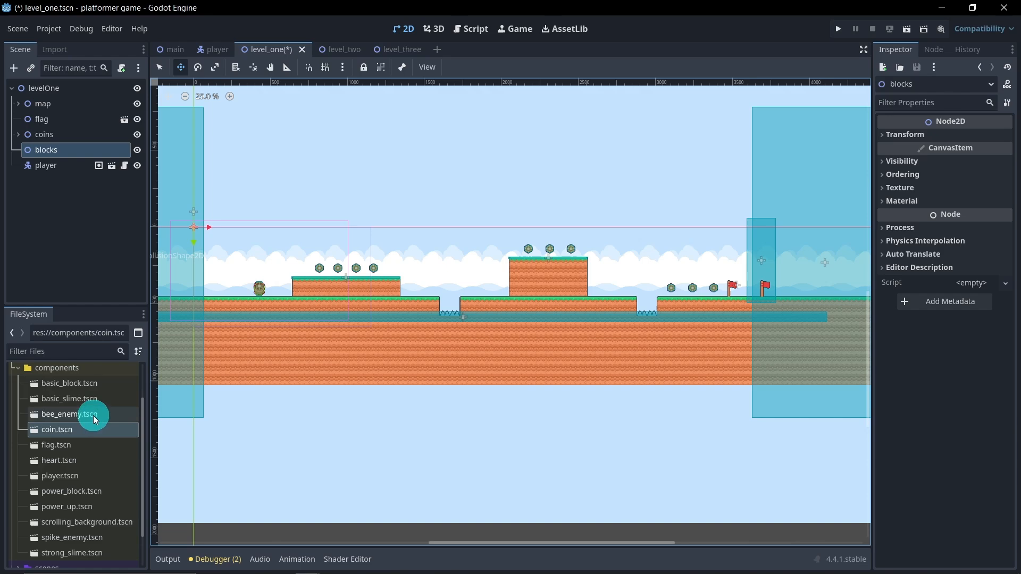
pyautogui.moveTo(80, 383); pyautogui.dragTo(62, 150)
pyautogui.scroll(1, 222, 236)
pyautogui.moveTo(212, 237); pyautogui.dragTo(492, 291)
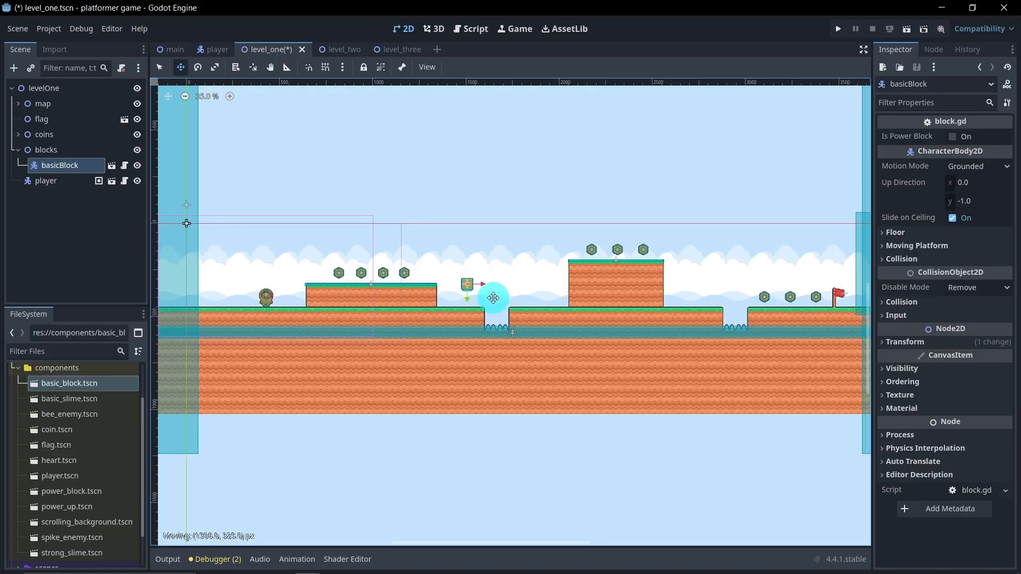
# Step: Raise the basic block slightly so its underside sits about level with the first raised platform's surface
pyautogui.scroll(3, 496, 299)
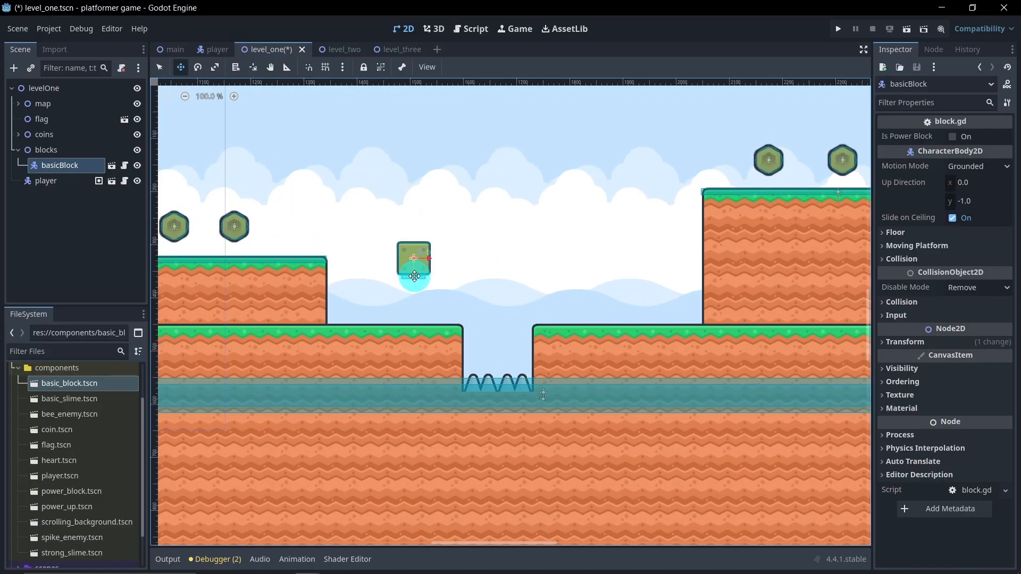
pyautogui.moveTo(414, 276); pyautogui.dragTo(417, 266)
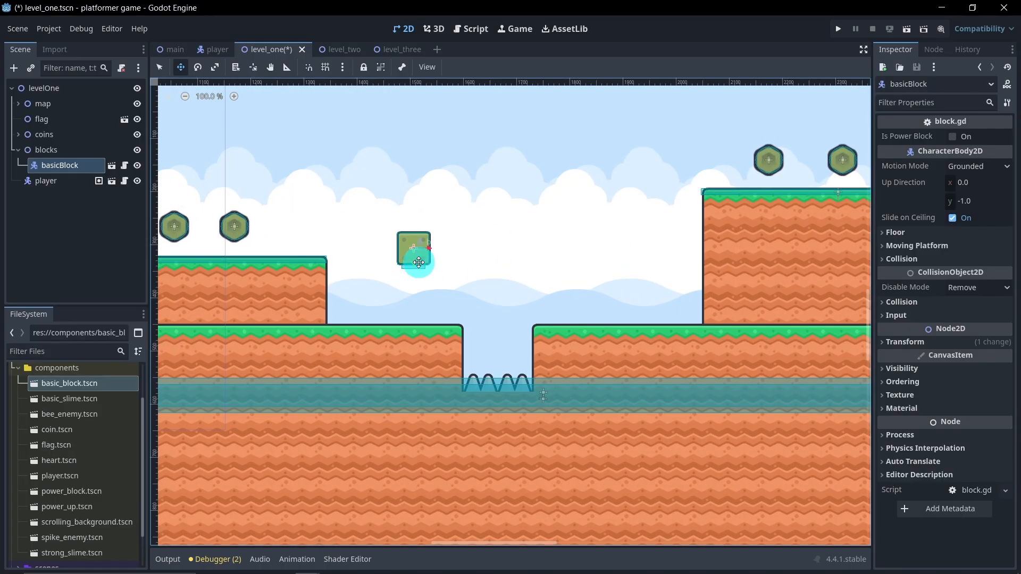
pyautogui.scroll(-3, 420, 262)
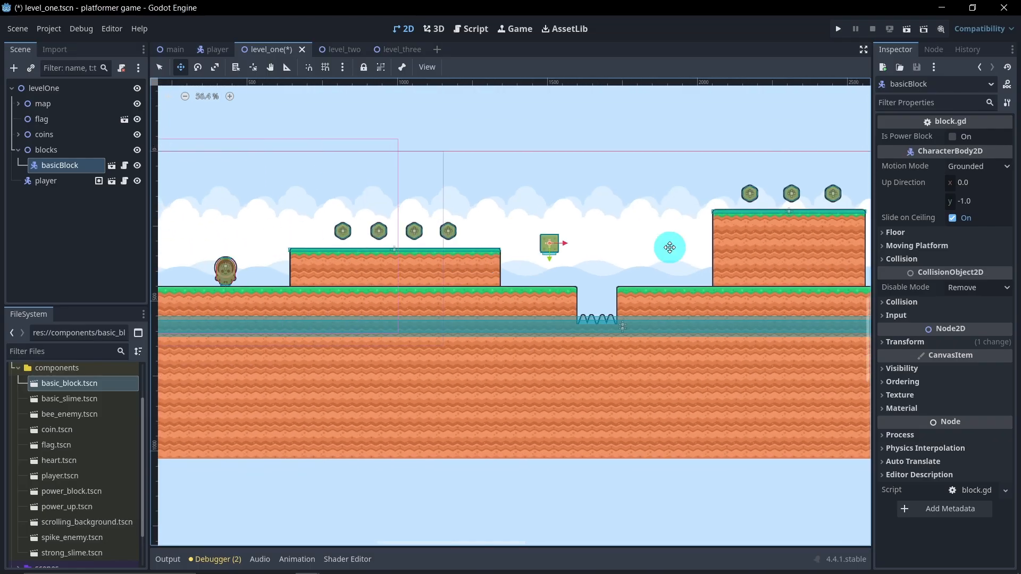
pyautogui.moveTo(565, 246); pyautogui.dragTo(574, 297)
pyautogui.moveTo(559, 259); pyautogui.dragTo(558, 257)
# Step: Duplicate the basic block and place the copy at the same height just past the first spike pit
pyautogui.moveTo(587, 259); pyautogui.dragTo(518, 276, button='middle')
pyautogui.scroll(5, 561, 260)
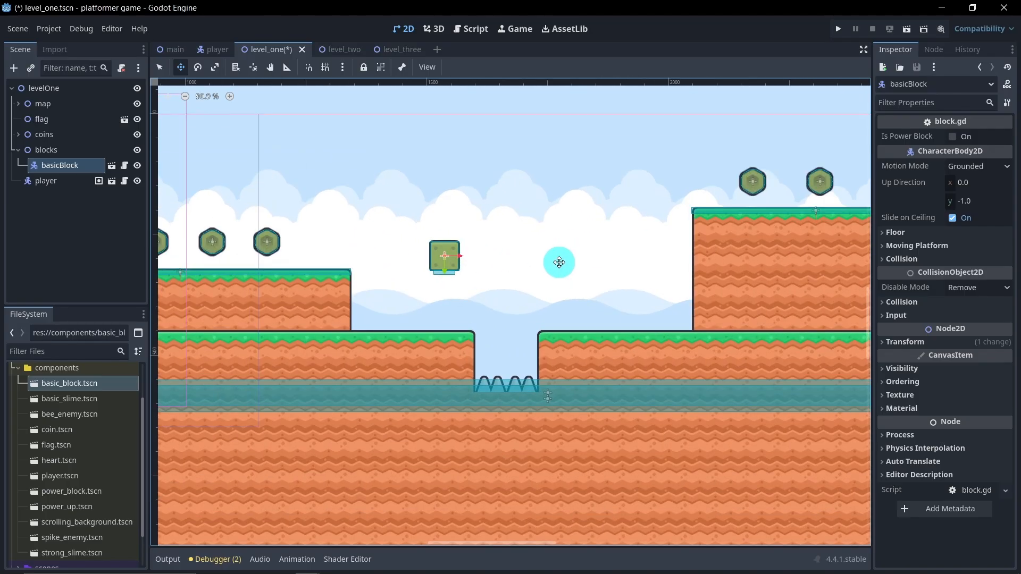
pyautogui.hotkey('ctrl', 'd')
pyautogui.moveTo(463, 256); pyautogui.dragTo(588, 273)
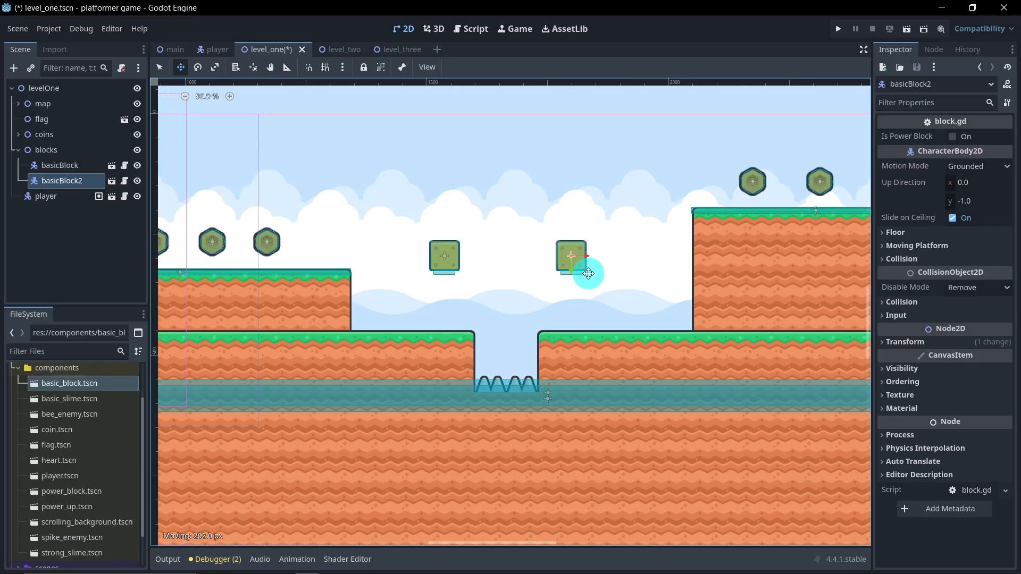
pyautogui.moveTo(593, 273); pyautogui.dragTo(593, 273)
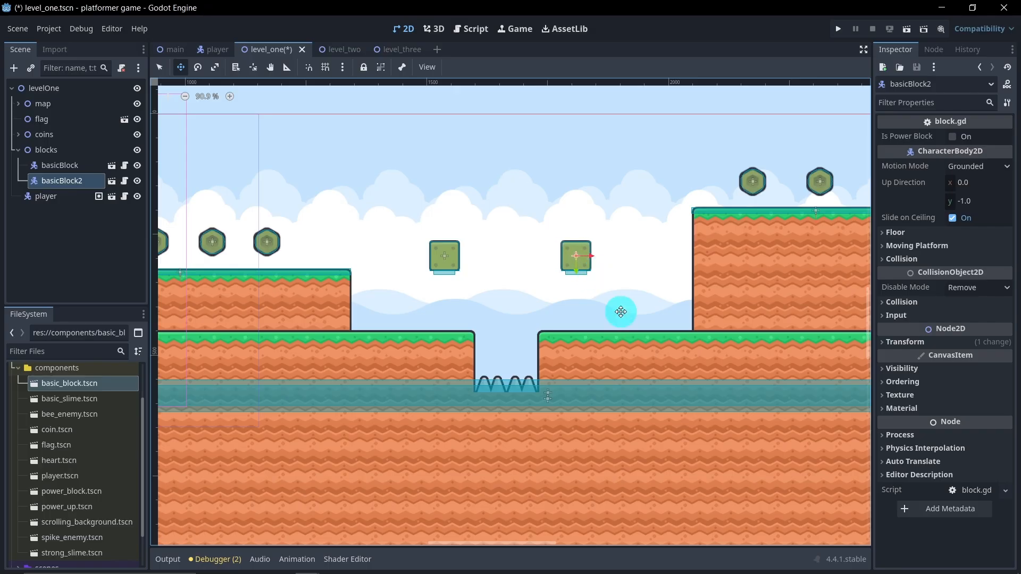
# Step: Duplicate both basic blocks together and place the copies at the same height on either side of the second spike pit
pyautogui.moveTo(606, 290); pyautogui.dragTo(506, 289, button='middle')
pyautogui.scroll(-5, 505, 289)
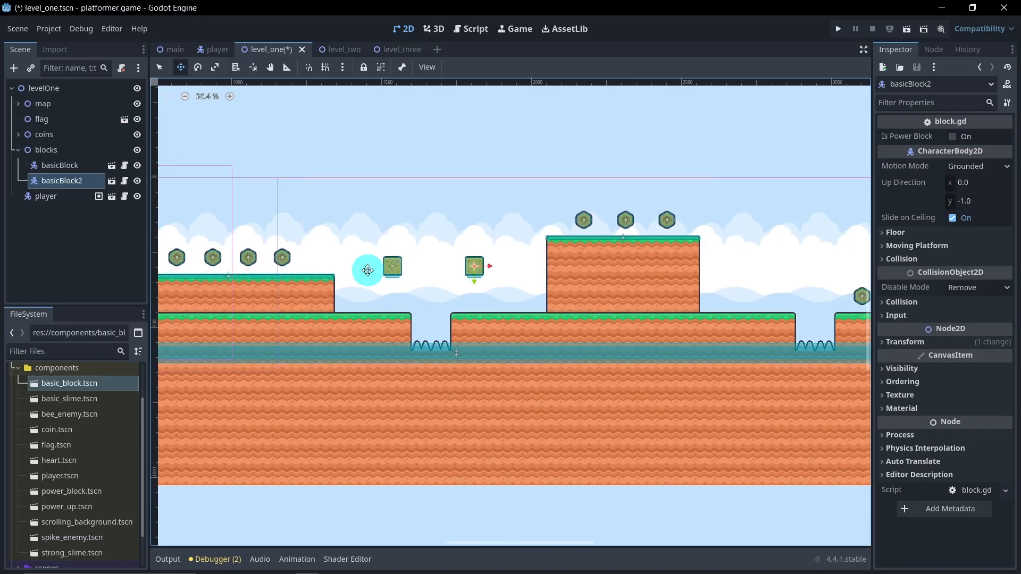
pyautogui.click(96, 216)
pyautogui.click(73, 167)
pyautogui.keyDown('ctrl'); pyautogui.click(81, 185); pyautogui.keyUp('ctrl')
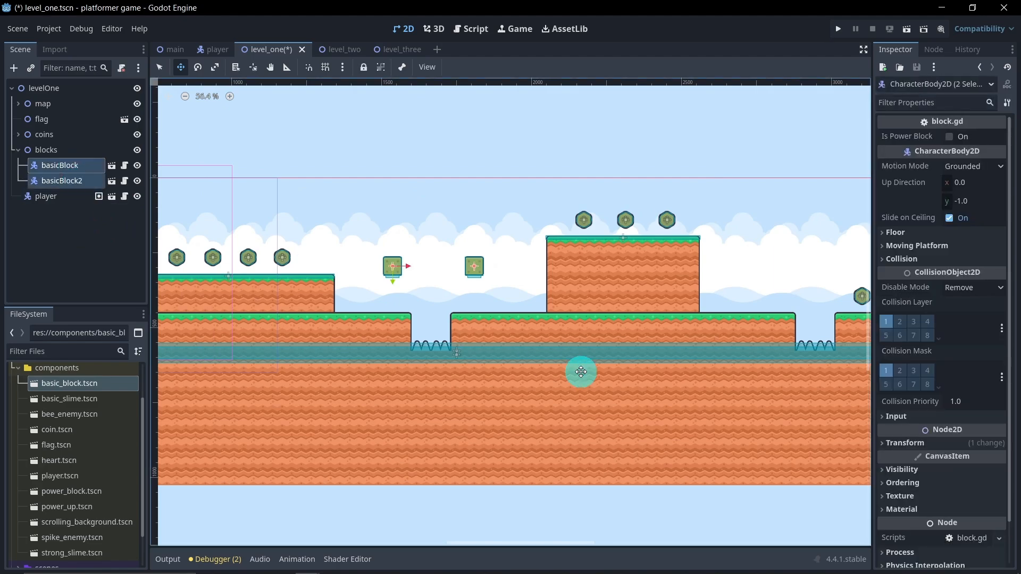
pyautogui.hotkey('ctrl', 'd')
pyautogui.keyDown('shift'); pyautogui.moveTo(408, 268); pyautogui.dragTo(786, 321); pyautogui.keyUp('shift')
pyautogui.moveTo(771, 321); pyautogui.dragTo(540, 318, button='middle')
pyautogui.scroll(7, 614, 287)
pyautogui.moveTo(488, 237); pyautogui.dragTo(493, 237)
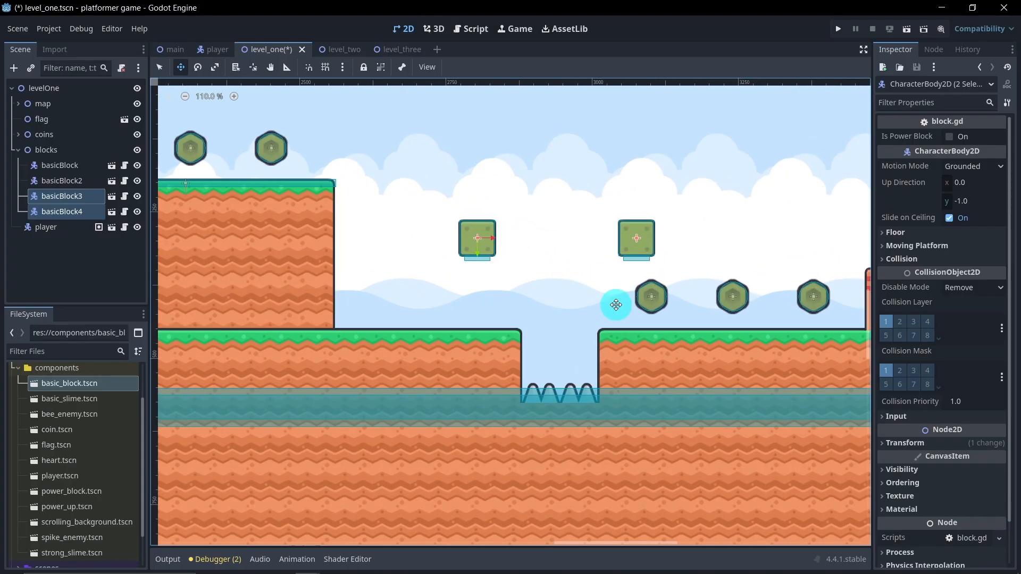
# Step: Delete coin8, the ground coin nearest the second spike pit, and collapse the coins group
pyautogui.click(17, 150)
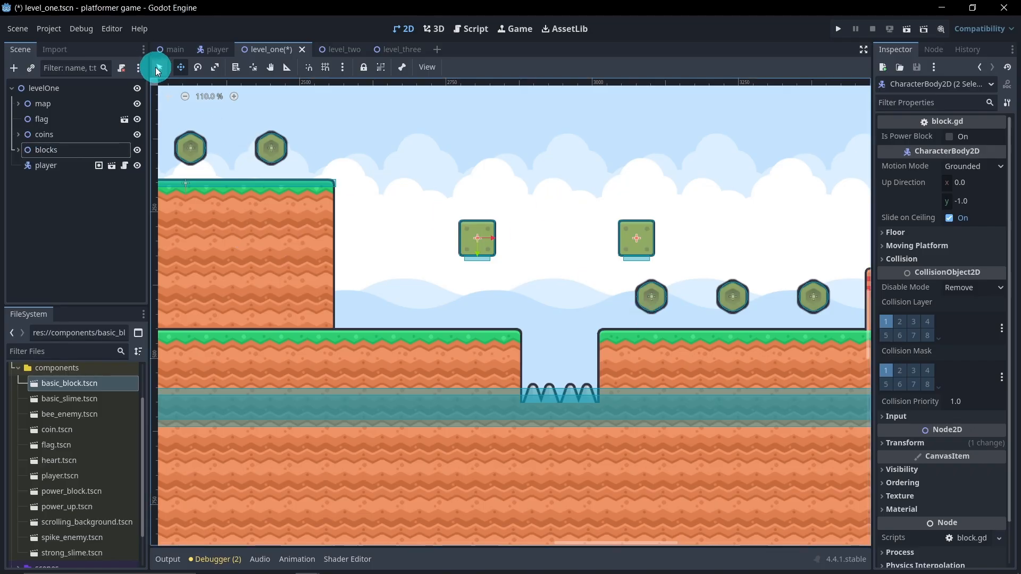
pyautogui.click(652, 295)
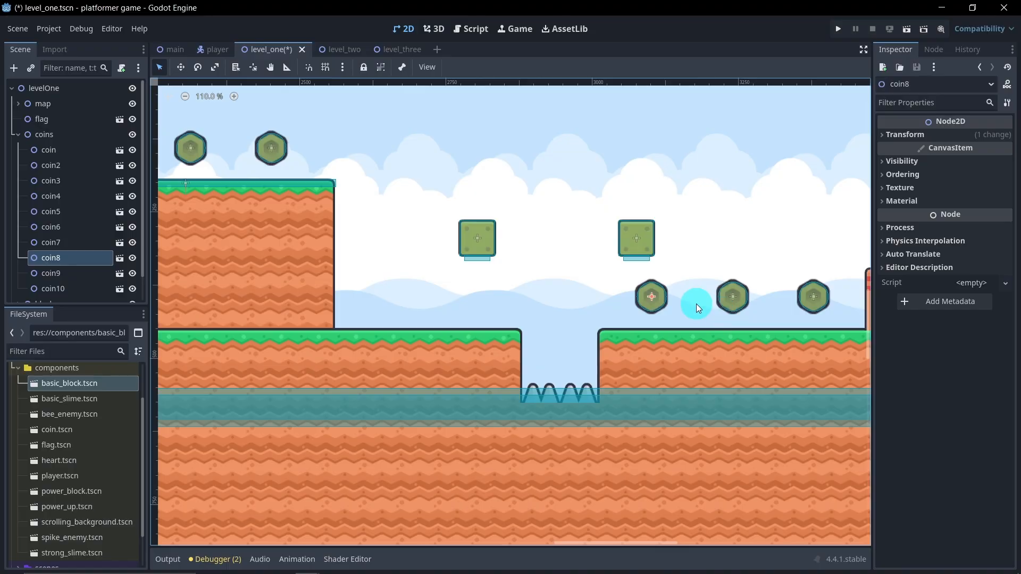
pyautogui.press('Delete')
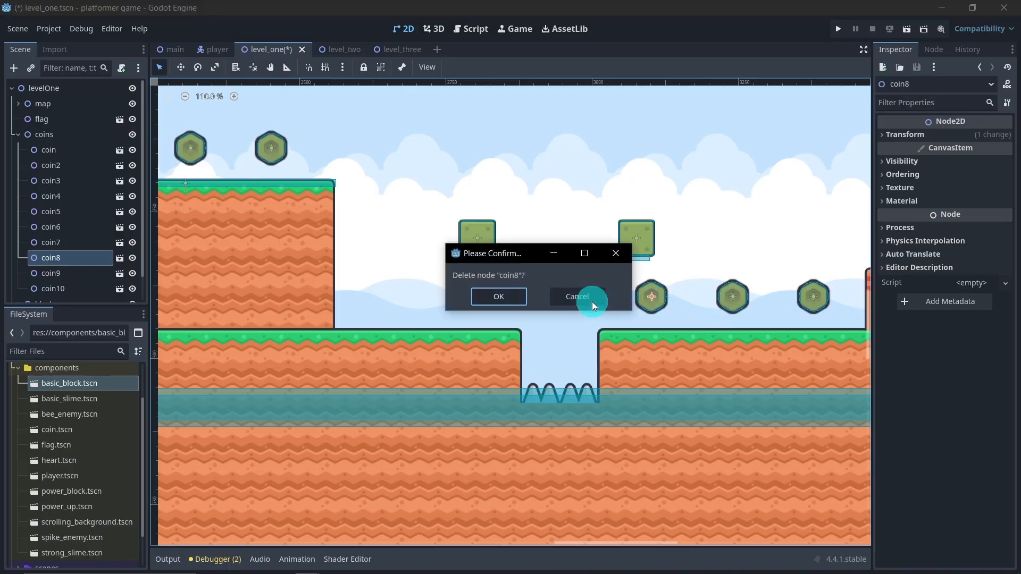
pyautogui.click(503, 301)
pyautogui.scroll(-3, 508, 308)
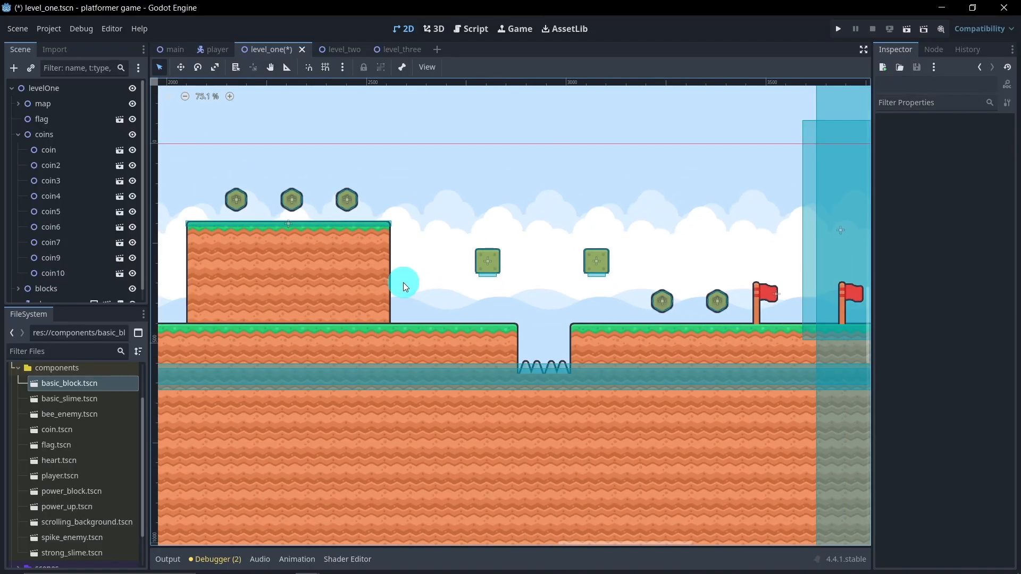
pyautogui.scroll(-3, 456, 285)
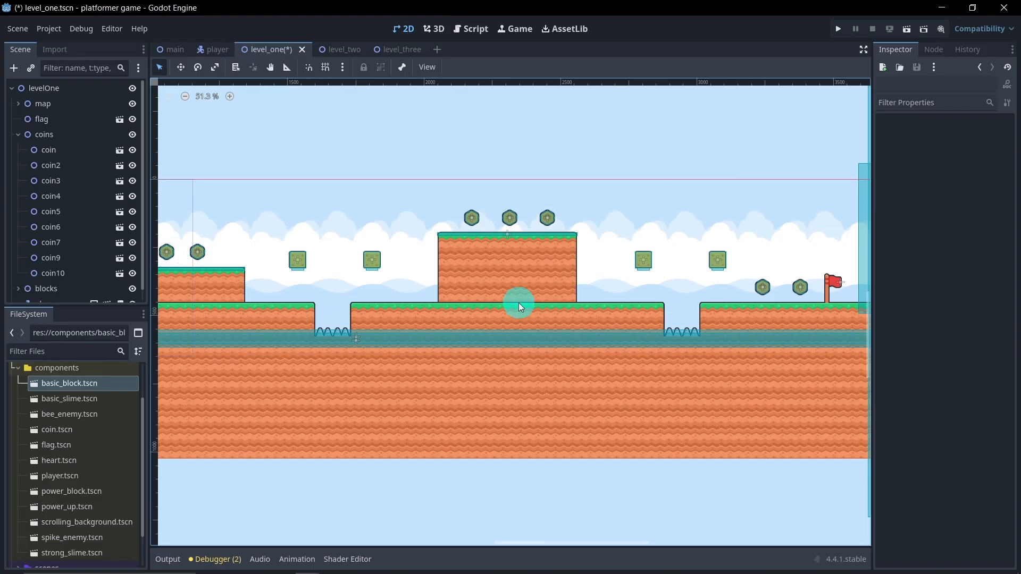
pyautogui.click(18, 134)
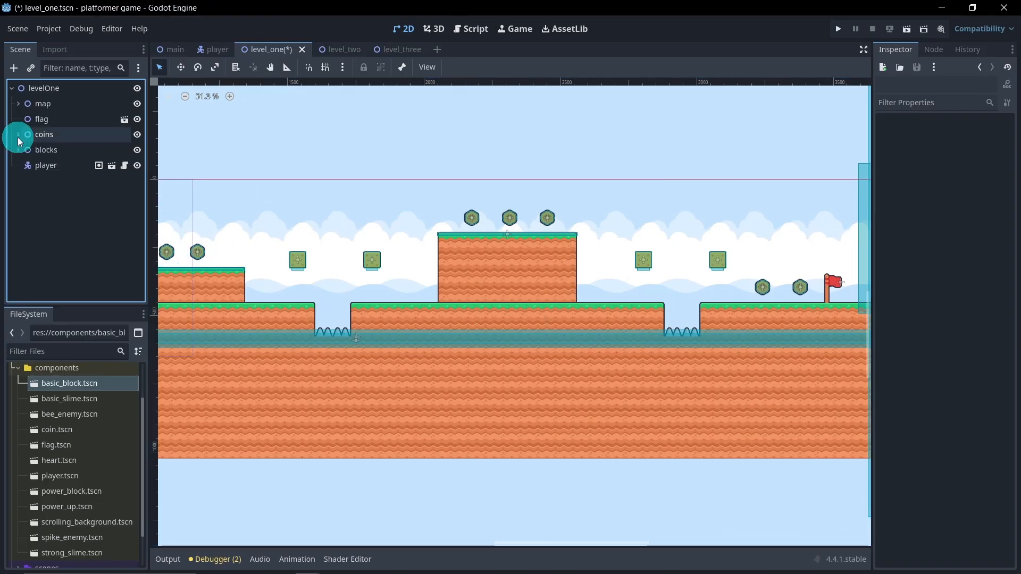
# Step: Add a Node2D named enemies under levelOne and move it just above the player node in the scene tree
pyautogui.click(46, 88)
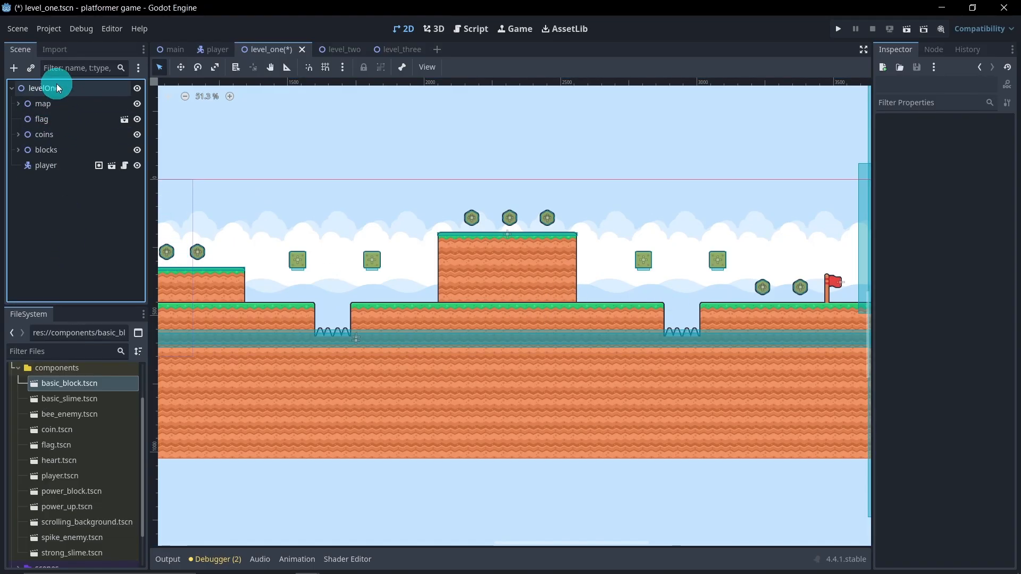
pyautogui.rightClick(56, 85)
pyautogui.click(80, 93)
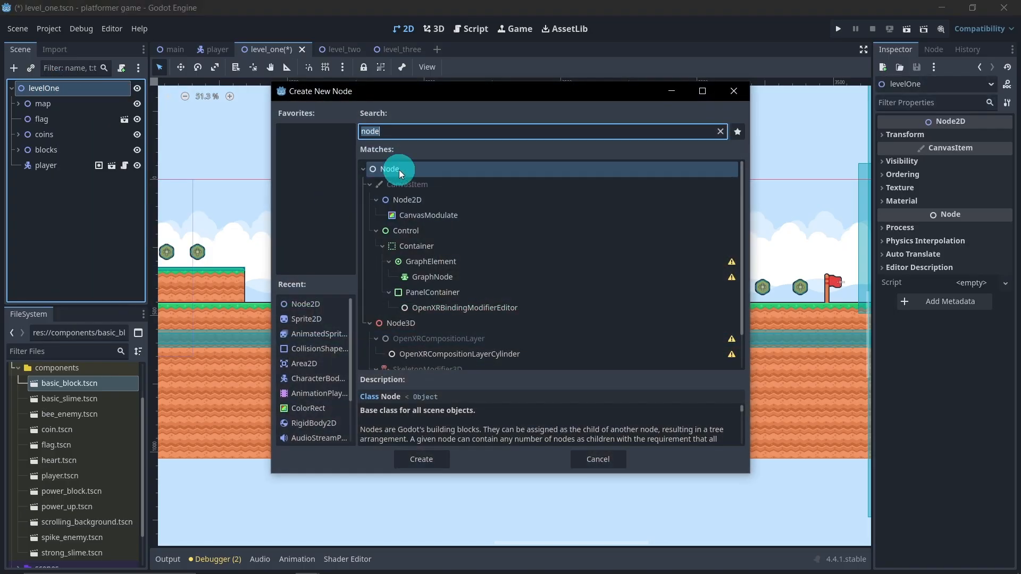
pyautogui.doubleClick(398, 200)
pyautogui.doubleClick(94, 184)
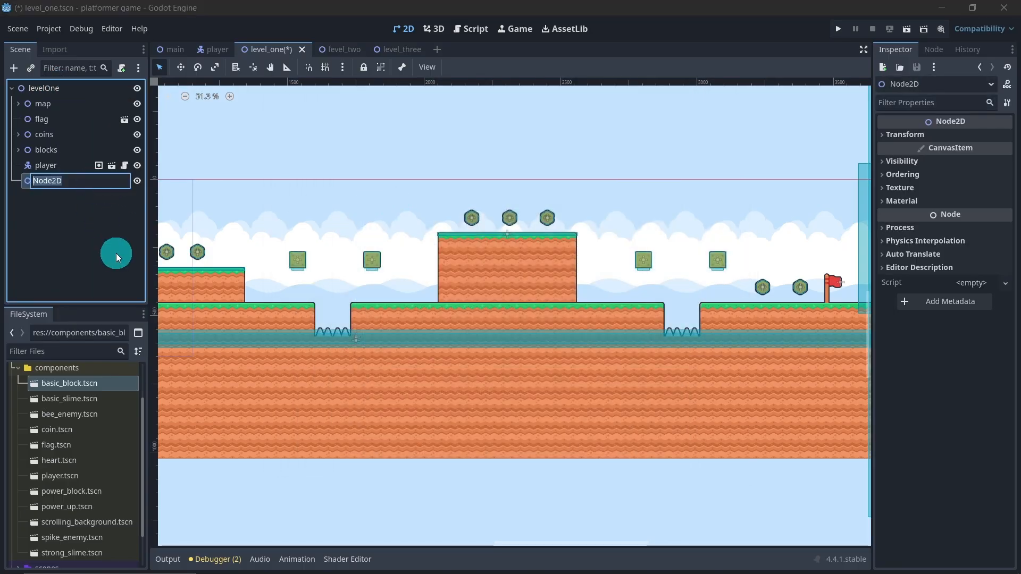
pyautogui.write('enemies')
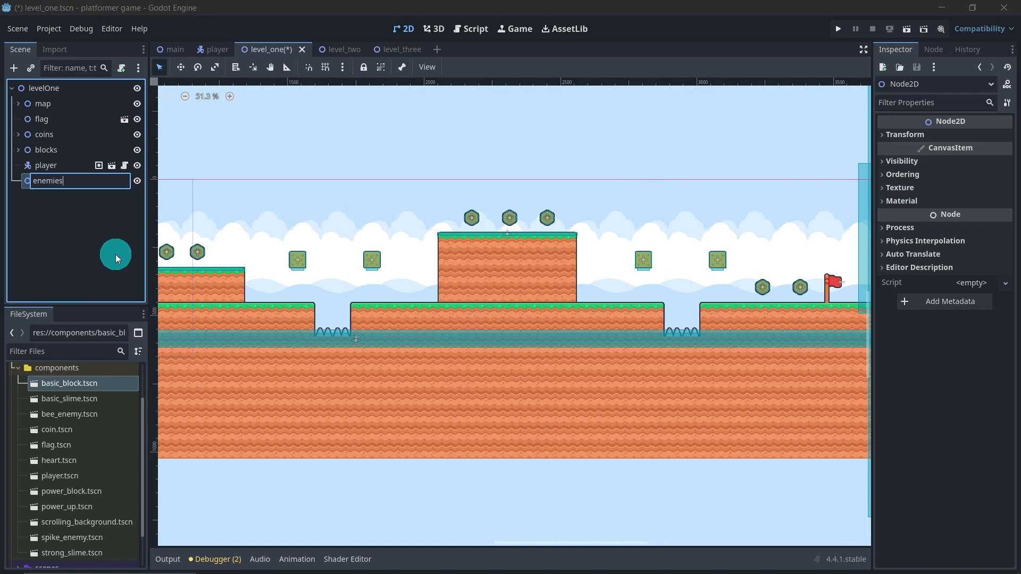
pyautogui.press('Return')
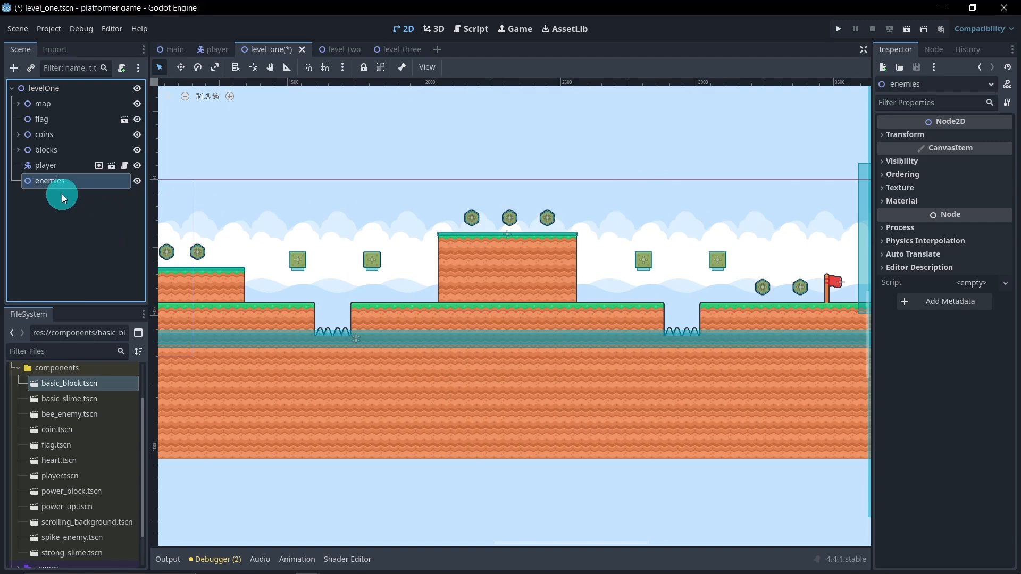
pyautogui.moveTo(56, 184); pyautogui.dragTo(53, 162)
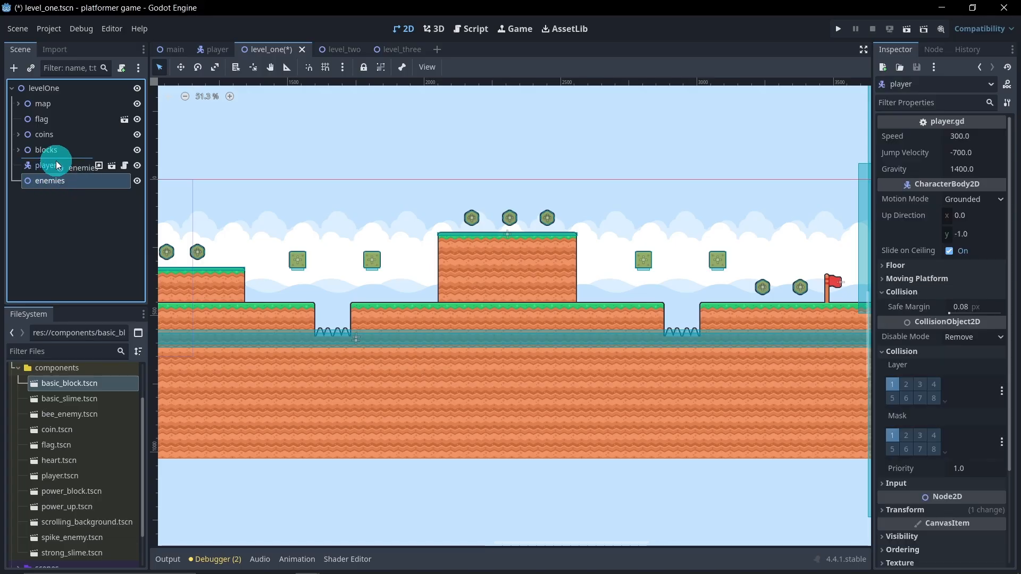
# Step: Instance spike_enemy.tscn as a child of the enemies node
pyautogui.moveTo(291, 345); pyautogui.dragTo(449, 321, button='middle')
pyautogui.scroll(-2, 483, 339)
pyautogui.scroll(3, 472, 319)
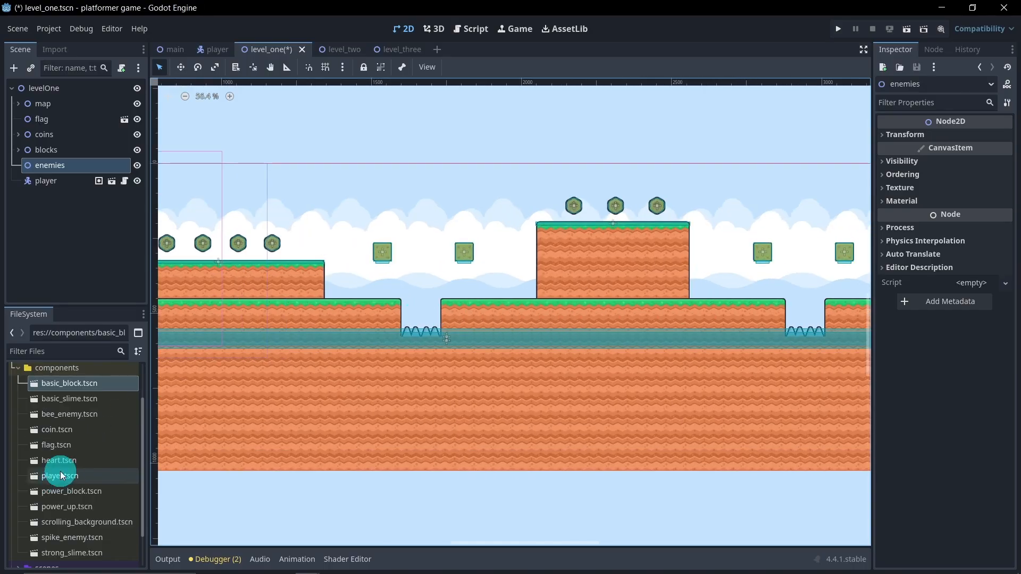
pyautogui.scroll(-3, 91, 469)
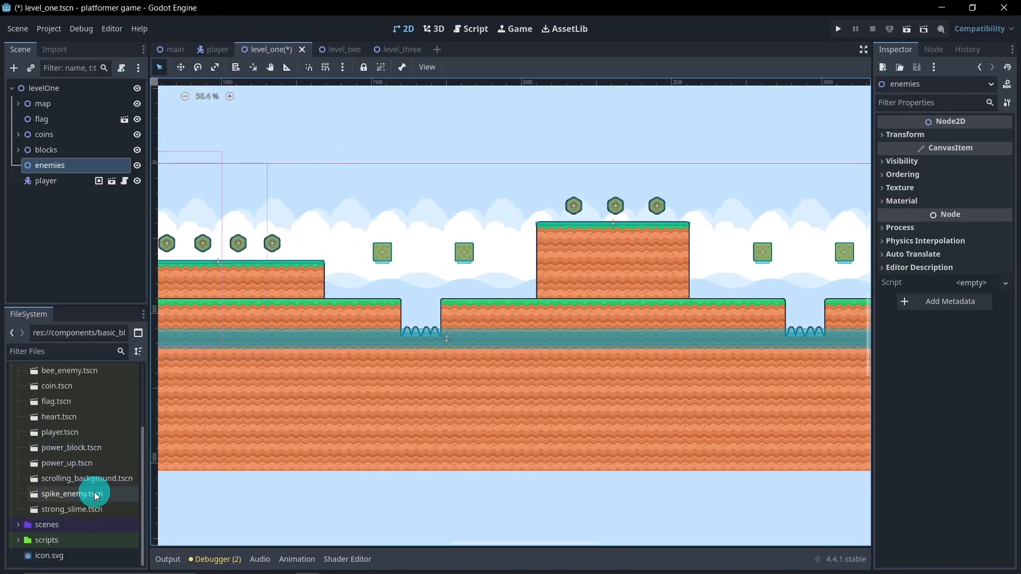
pyautogui.moveTo(100, 496); pyautogui.dragTo(53, 165)
# Step: Move the spike enemy over the first spike pit, centred between the two basic blocks and slightly above them
pyautogui.moveTo(316, 251); pyautogui.dragTo(479, 262, button='middle')
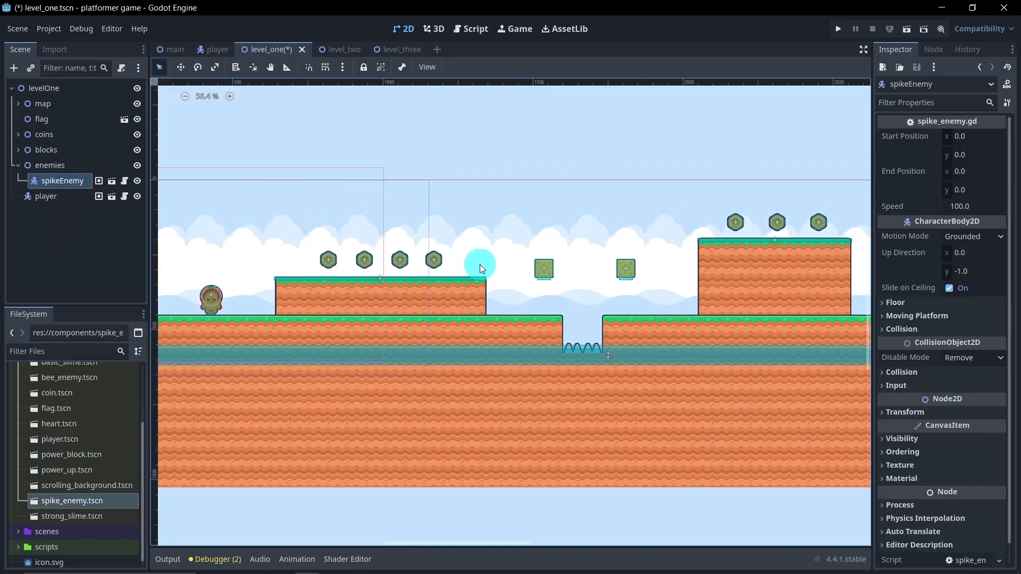
pyautogui.scroll(-4, 478, 262)
pyautogui.click(180, 67)
pyautogui.moveTo(270, 221); pyautogui.dragTo(583, 271)
pyautogui.scroll(8, 583, 272)
pyautogui.moveTo(481, 157); pyautogui.dragTo(474, 217)
pyautogui.scroll(-2, 494, 257)
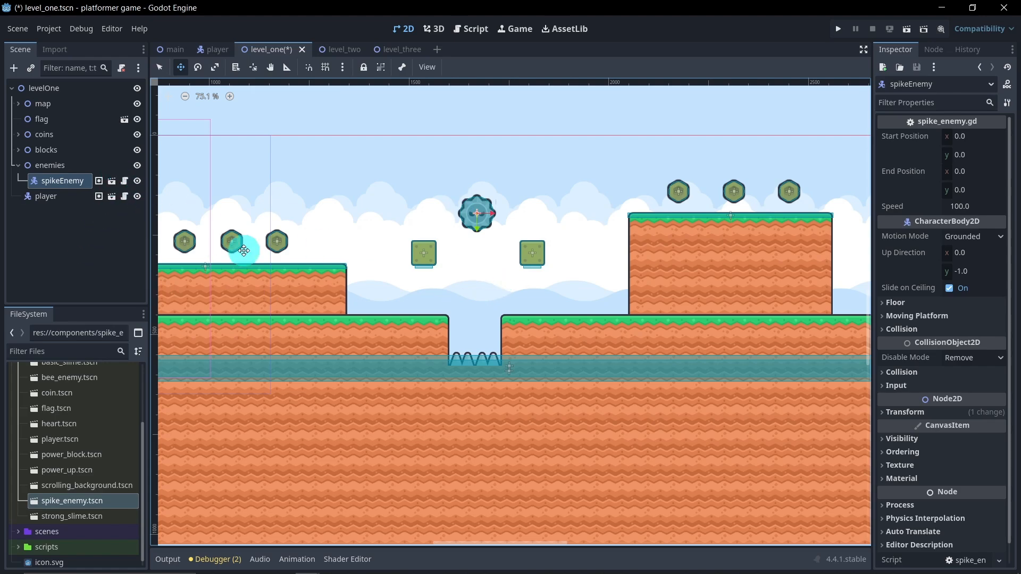
# Step: Open the spike enemy's own scene, delete its endPoint node and save the scene
pyautogui.click(111, 181)
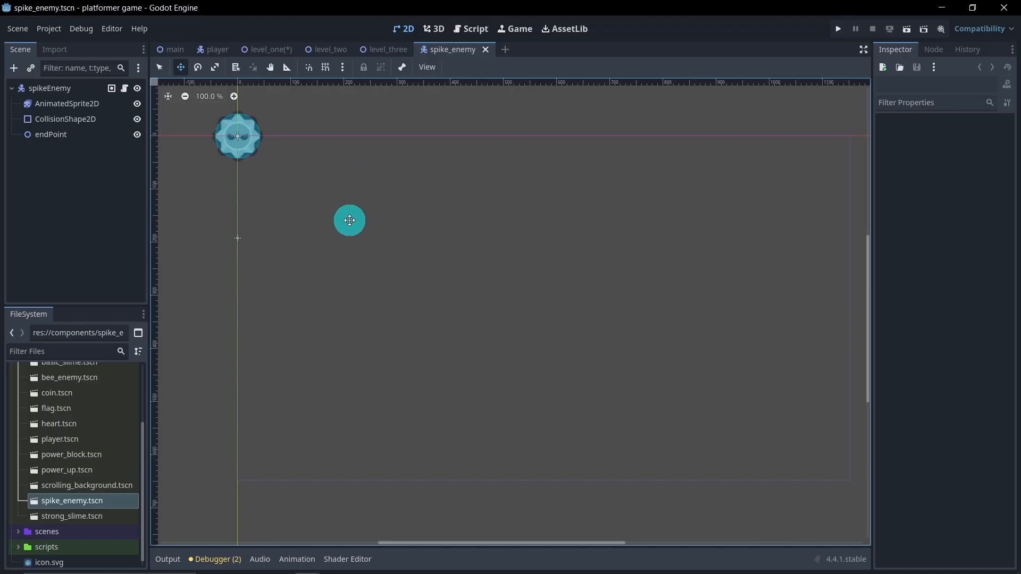
pyautogui.click(74, 139)
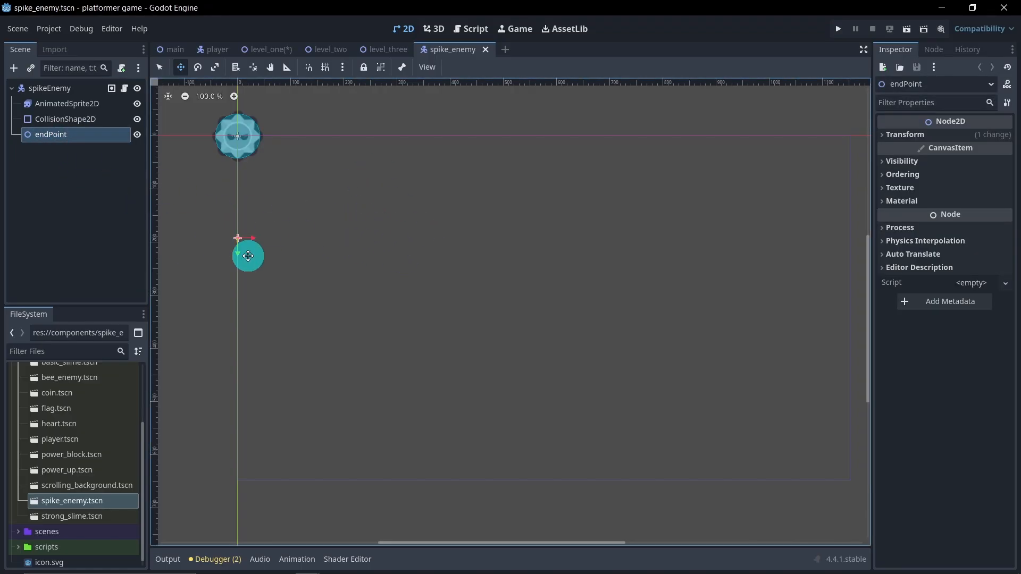
pyautogui.press('Delete')
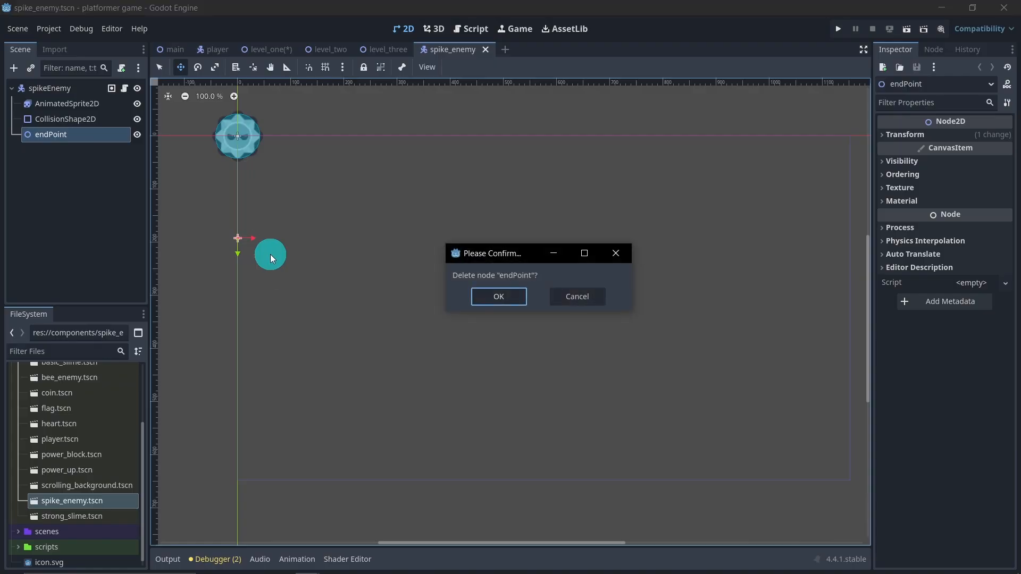
pyautogui.click(502, 296)
pyautogui.hotkey('ctrl', 's')
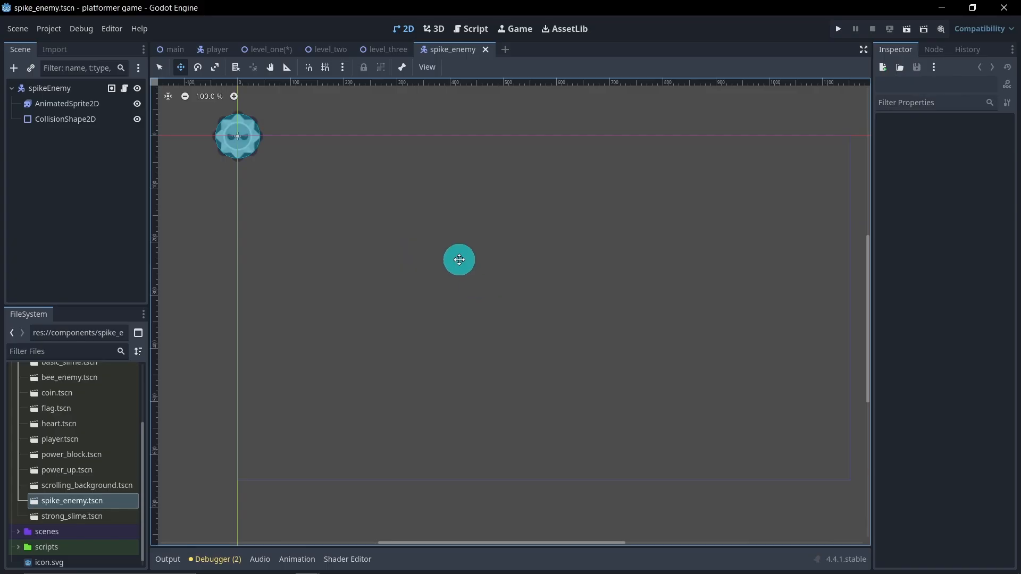
# Step: In level_one, add a Node2D named endPoint under spikeEnemy and move it straight down to just above the first spike pit's opening
pyautogui.click(267, 48)
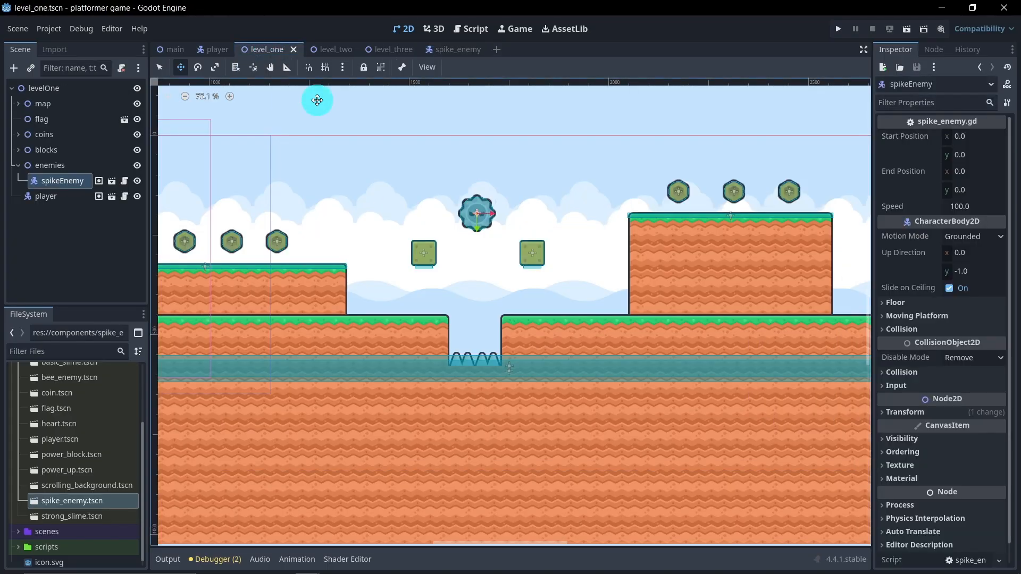
pyautogui.rightClick(51, 182)
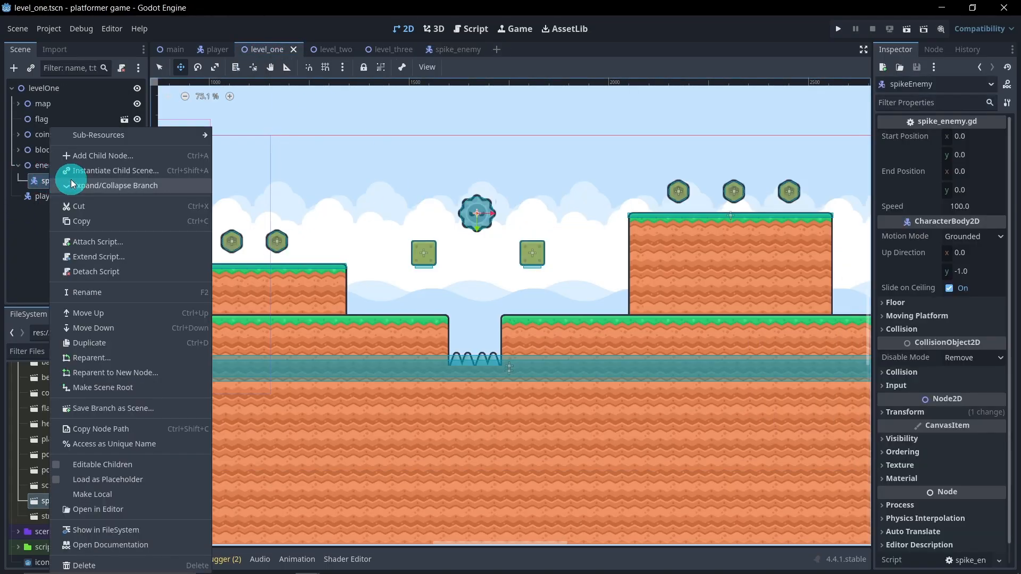
pyautogui.click(90, 157)
pyautogui.doubleClick(407, 200)
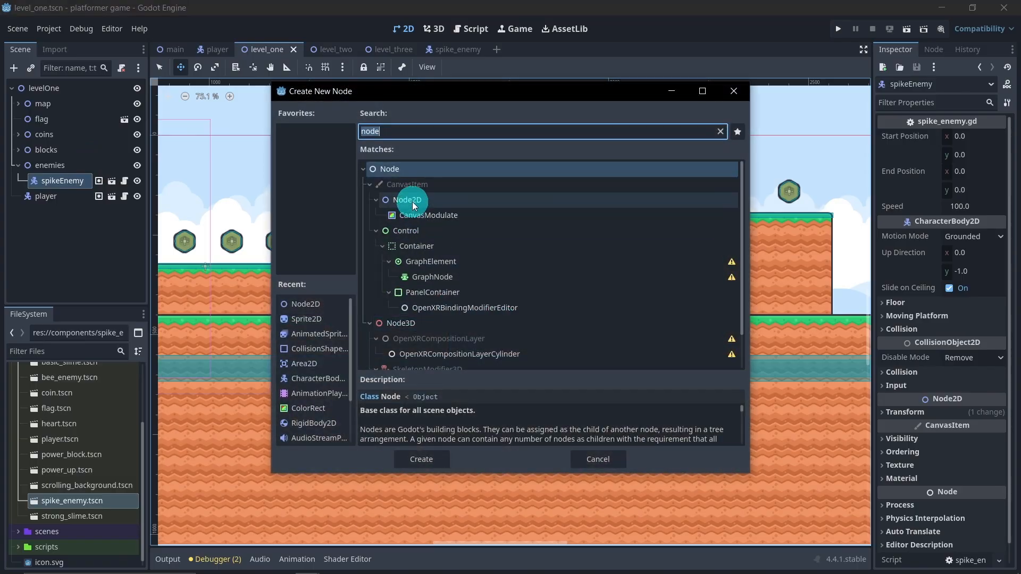
pyautogui.doubleClick(88, 196)
pyautogui.write('endPoint')
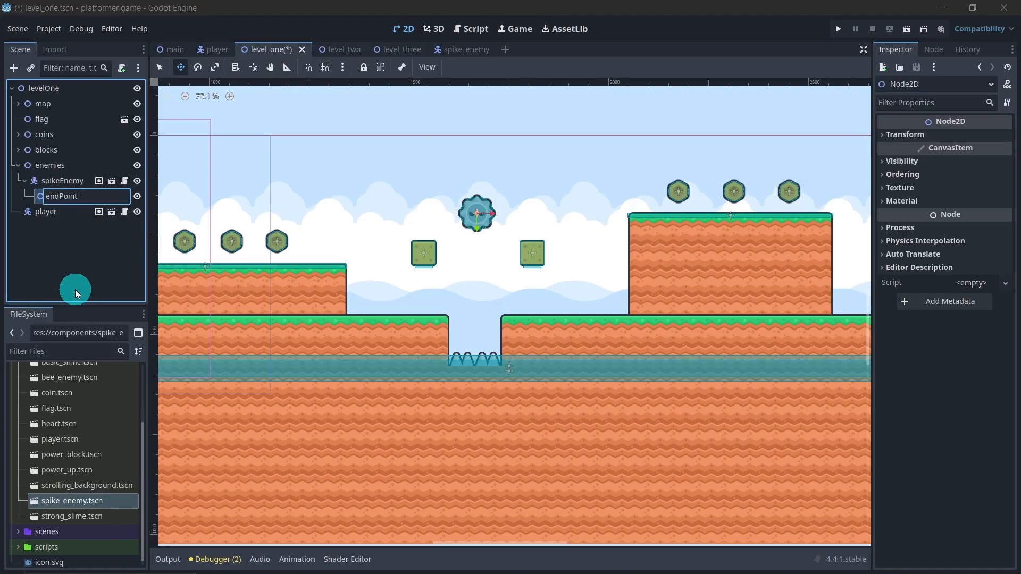
pyautogui.press('Return')
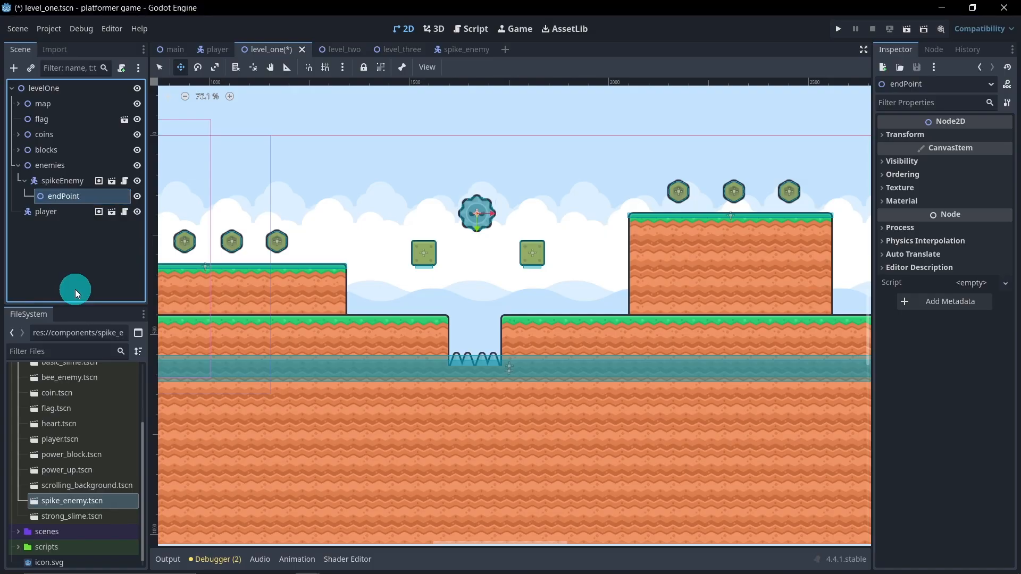
pyautogui.moveTo(474, 229); pyautogui.dragTo(479, 305)
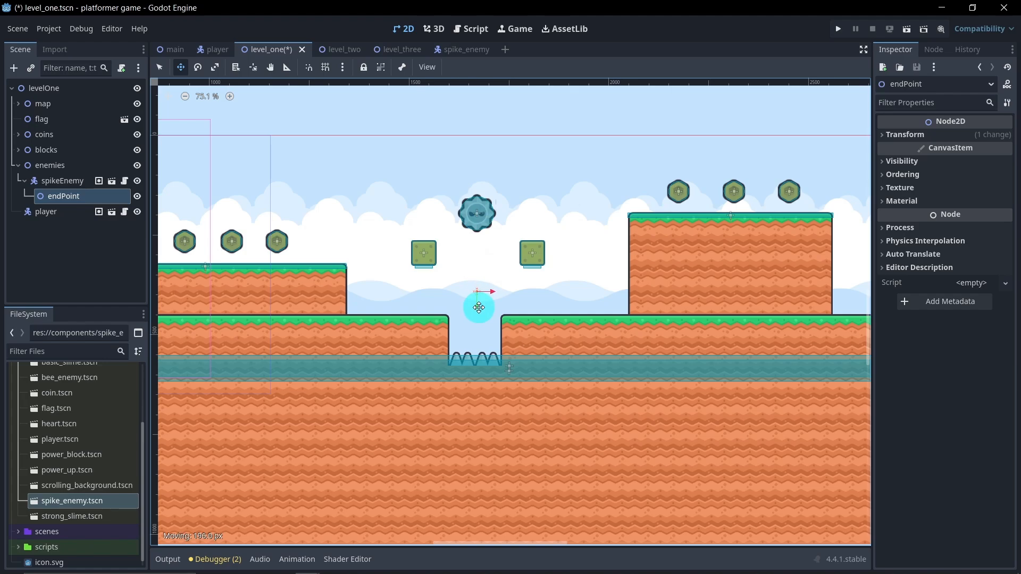
pyautogui.moveTo(479, 307); pyautogui.dragTo(479, 308)
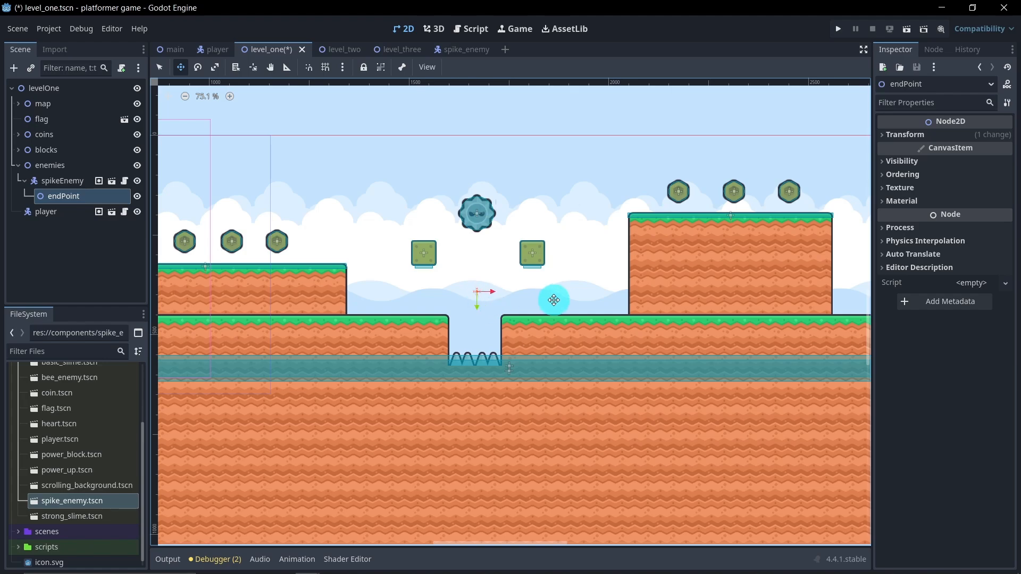
# Step: Duplicate the spike enemy with its endPoint and place the copy at the same height, centred over the second spike pit
pyautogui.scroll(-3, 585, 290)
pyautogui.click(74, 182)
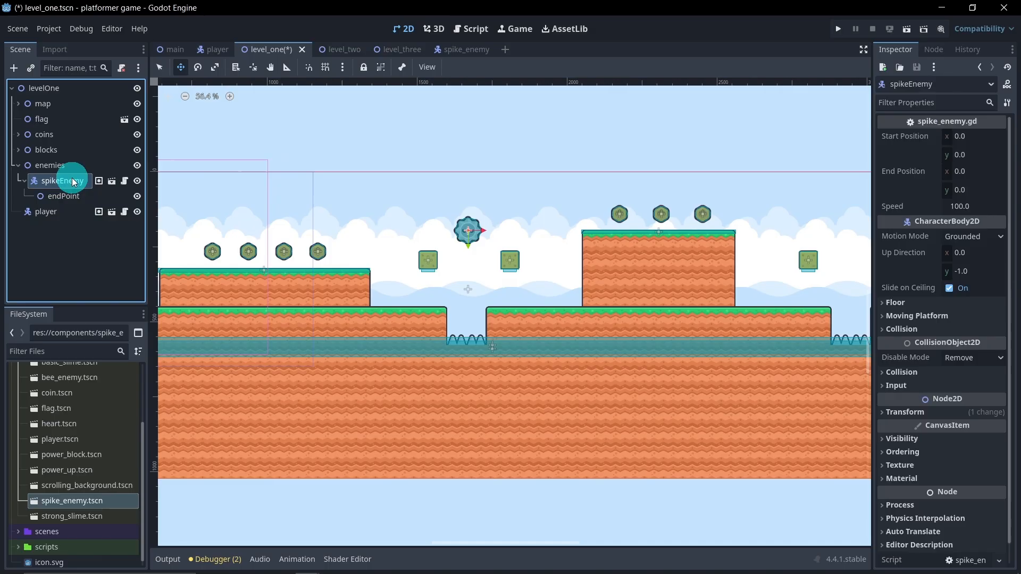
pyautogui.hotkey('ctrl', 'd')
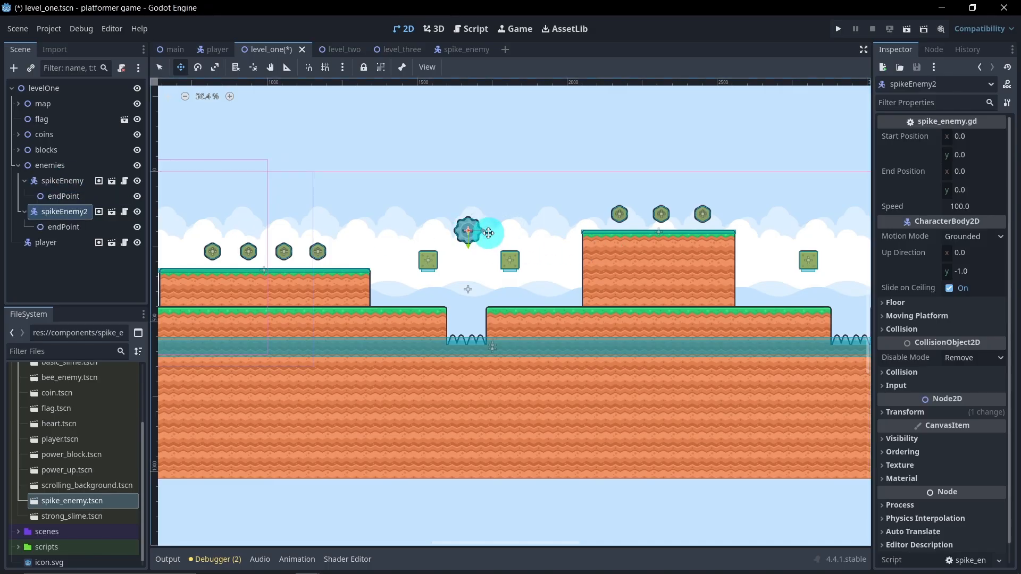
pyautogui.moveTo(484, 231); pyautogui.dragTo(828, 241)
pyautogui.moveTo(828, 241); pyautogui.dragTo(594, 241, button='middle')
pyautogui.moveTo(597, 232); pyautogui.dragTo(632, 234)
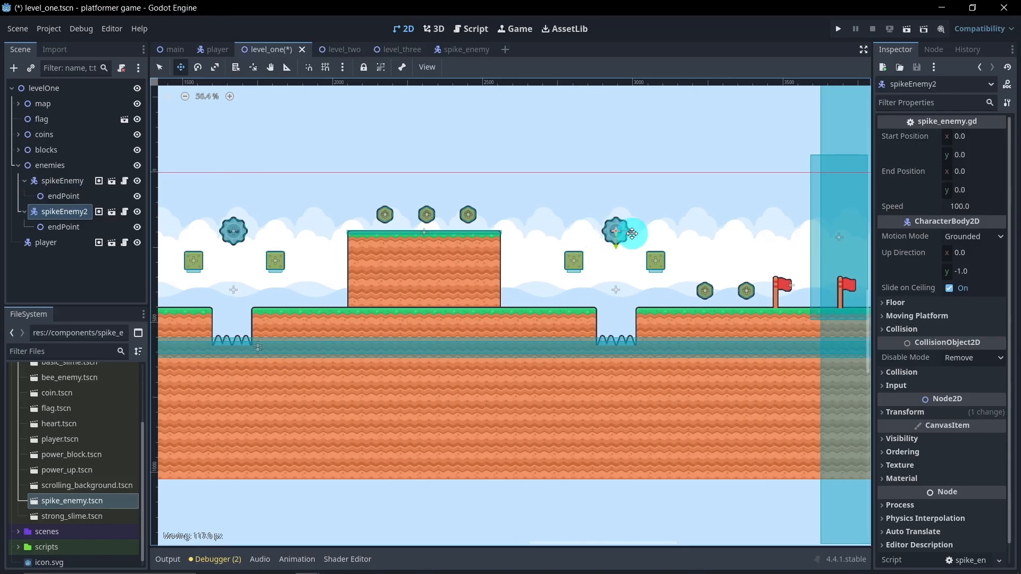
pyautogui.scroll(4, 626, 249)
pyautogui.scroll(-3, 521, 270)
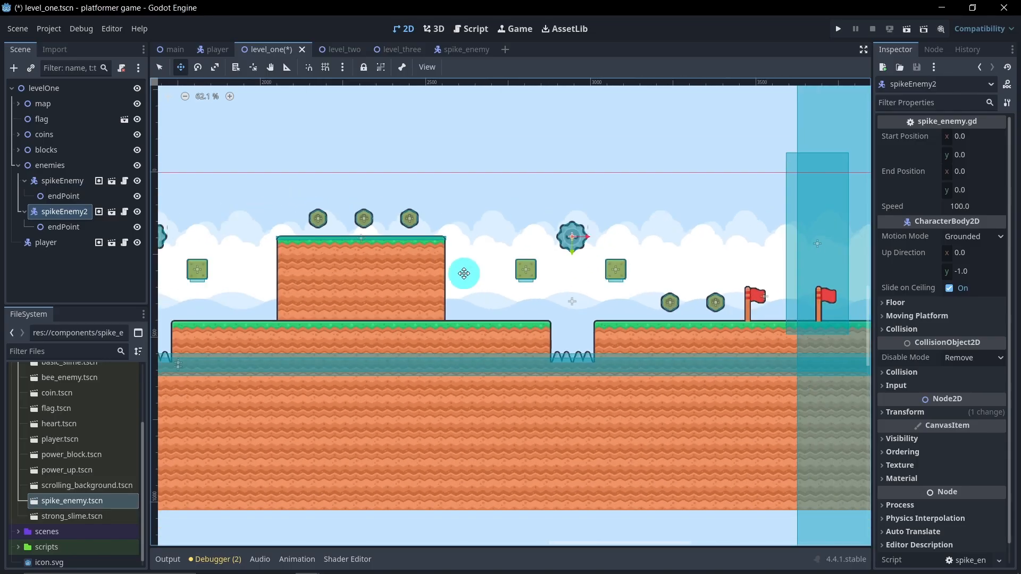
pyautogui.moveTo(415, 269); pyautogui.dragTo(594, 261, button='middle')
pyautogui.scroll(6, 266, 275)
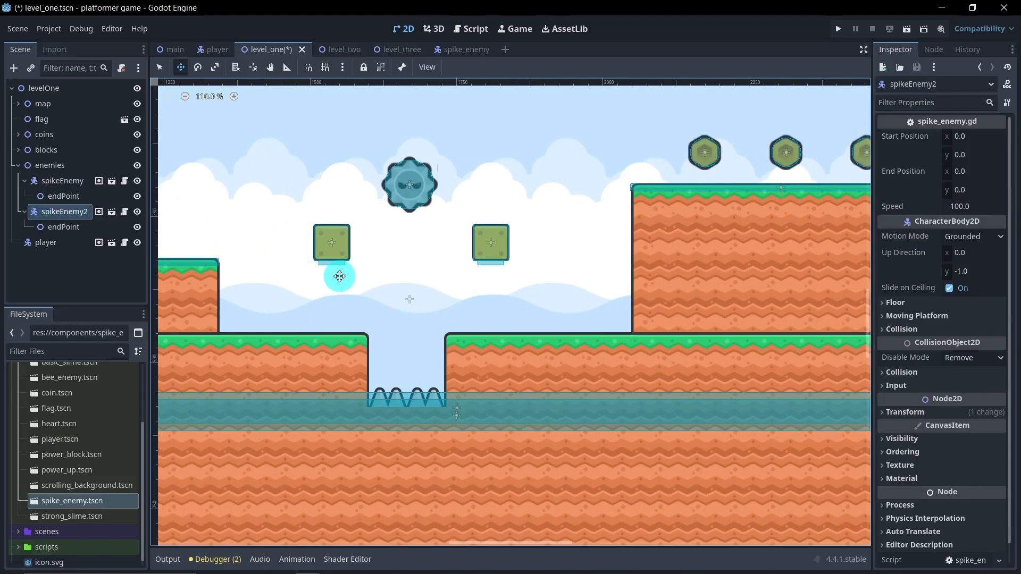
pyautogui.scroll(-5, 429, 274)
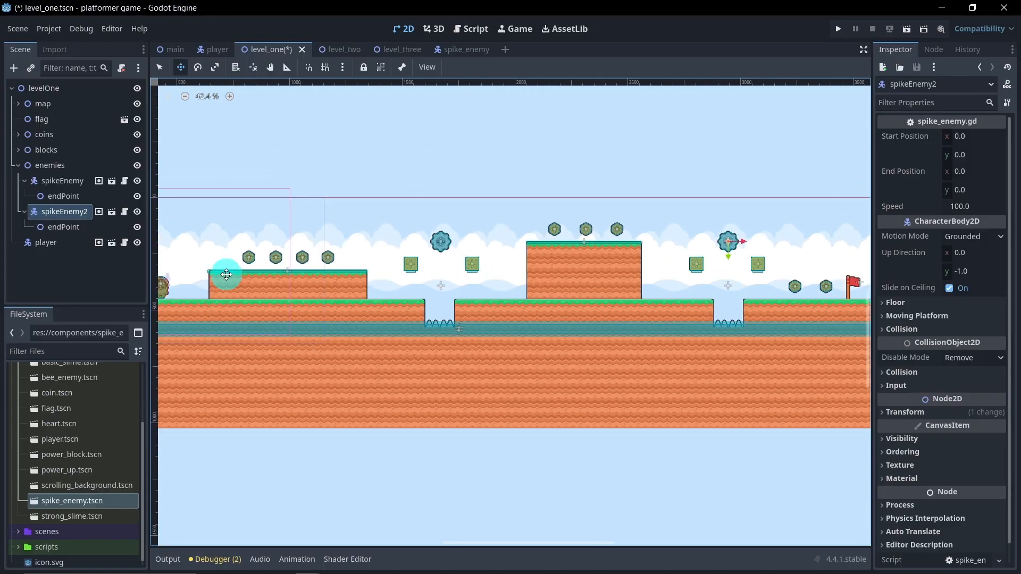
# Step: Collapse both spike enemy nodes and instance basic_slime.tscn as a child of the enemies node
pyautogui.click(25, 181)
pyautogui.click(25, 196)
pyautogui.click(58, 229)
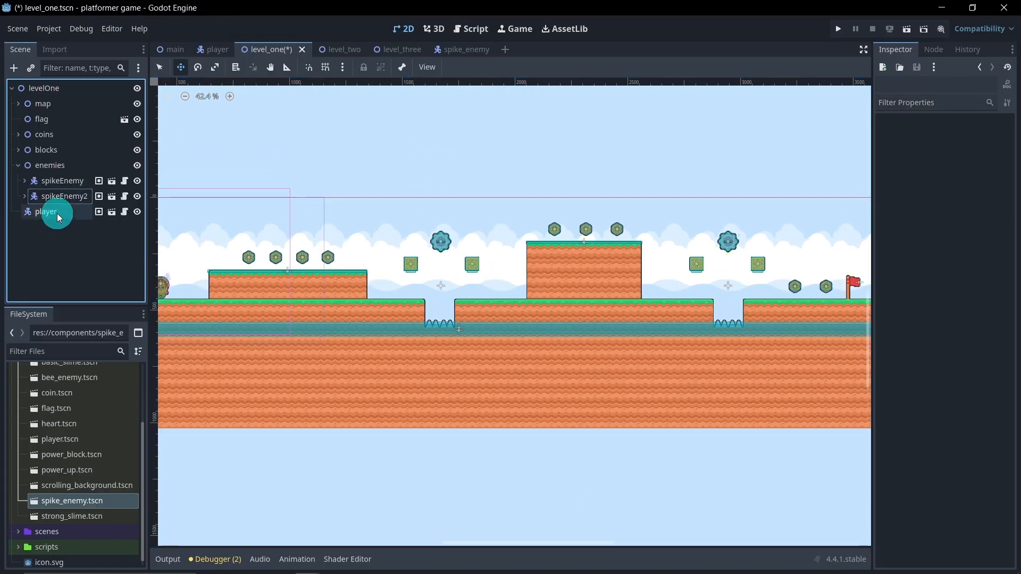
pyautogui.rightClick(54, 167)
pyautogui.click(36, 281)
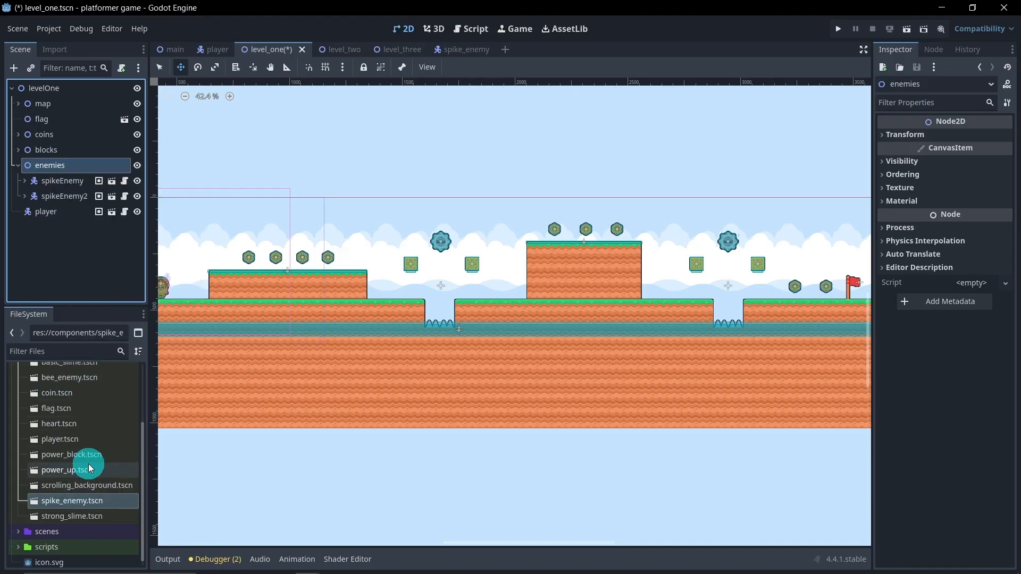
pyautogui.scroll(3, 106, 452)
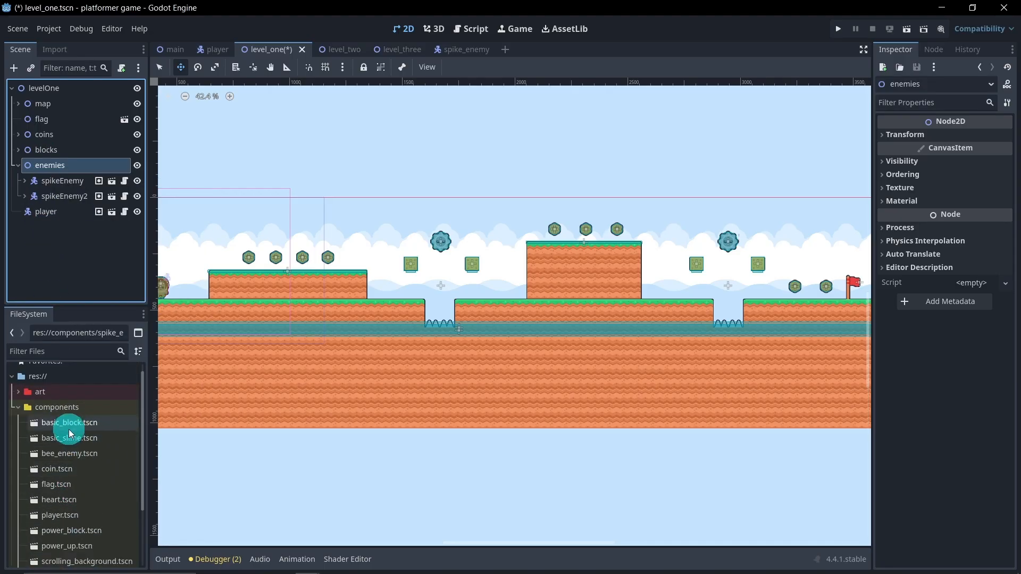
pyautogui.moveTo(82, 444); pyautogui.dragTo(103, 207)
# Step: Place the basic slime on the ground in front of the first raised platform, near the end closest to the first spike pit
pyautogui.moveTo(326, 261); pyautogui.dragTo(525, 264, button='middle')
pyautogui.moveTo(300, 220); pyautogui.dragTo(535, 312)
pyautogui.scroll(5, 528, 310)
pyautogui.moveTo(475, 291); pyautogui.dragTo(599, 293)
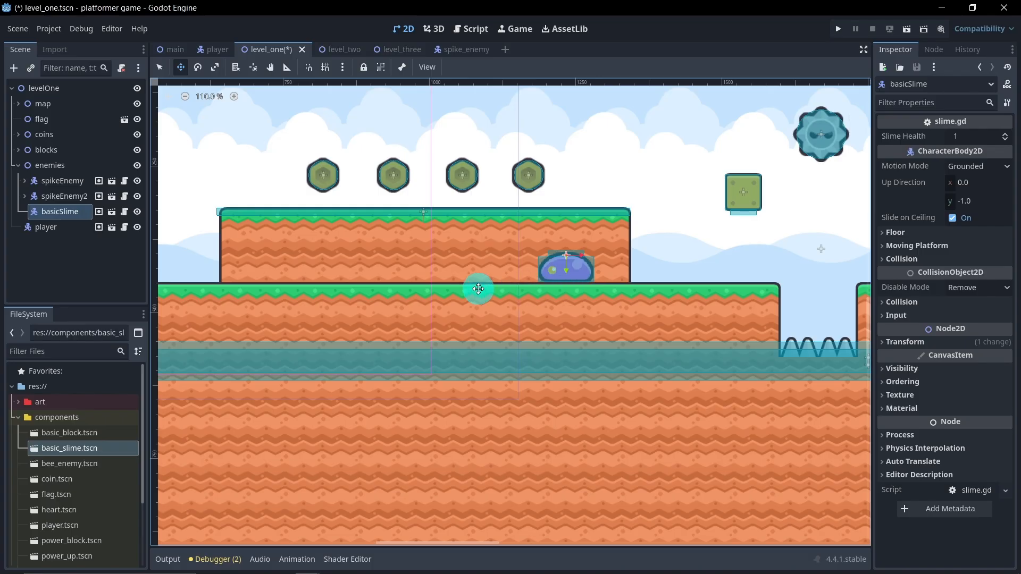
# Step: Add a Node2D child named endPoint under basicSlime
pyautogui.rightClick(56, 215)
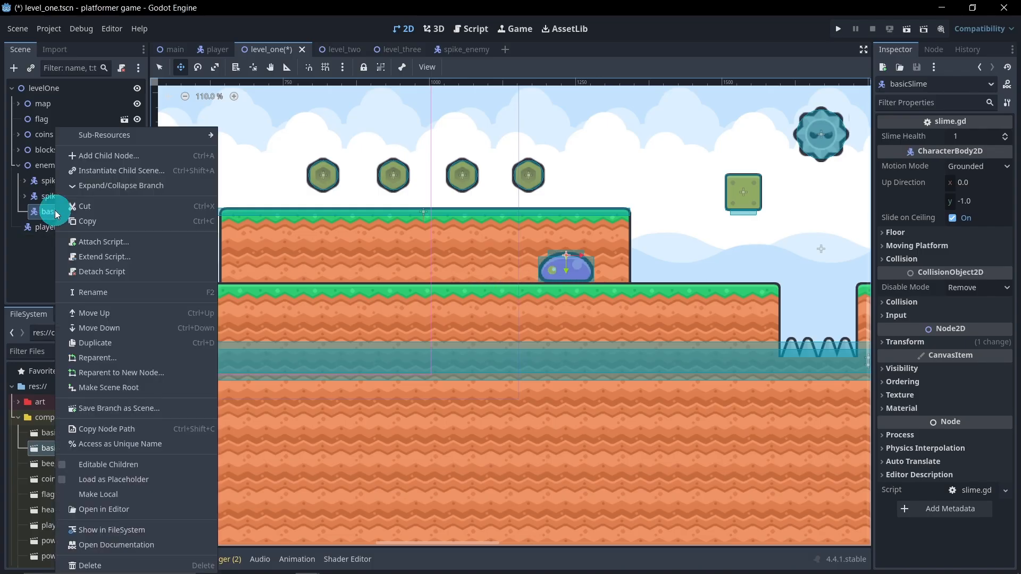
pyautogui.click(129, 158)
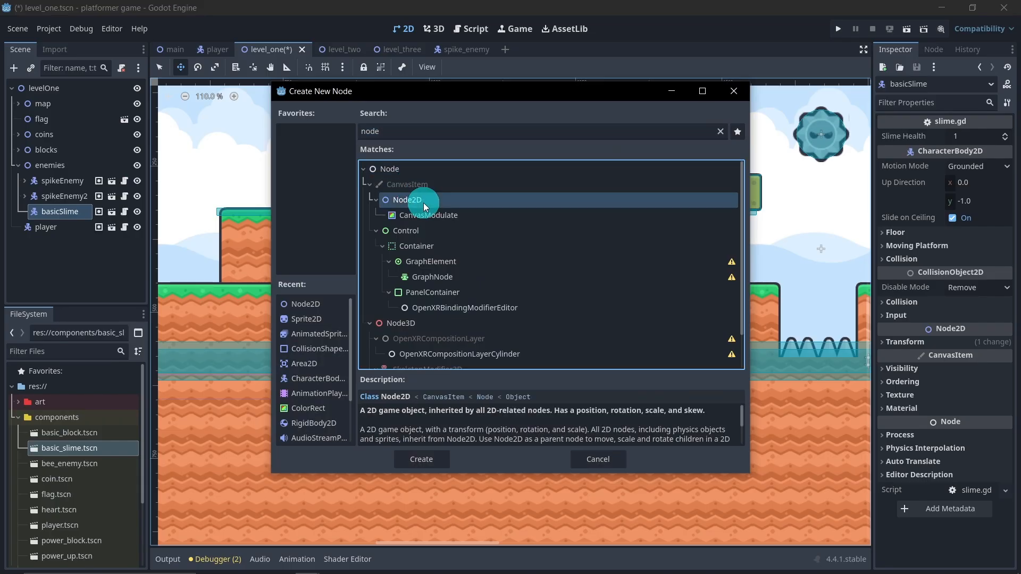
pyautogui.doubleClick(404, 196)
pyautogui.doubleClick(68, 229)
pyautogui.write('endPoint')
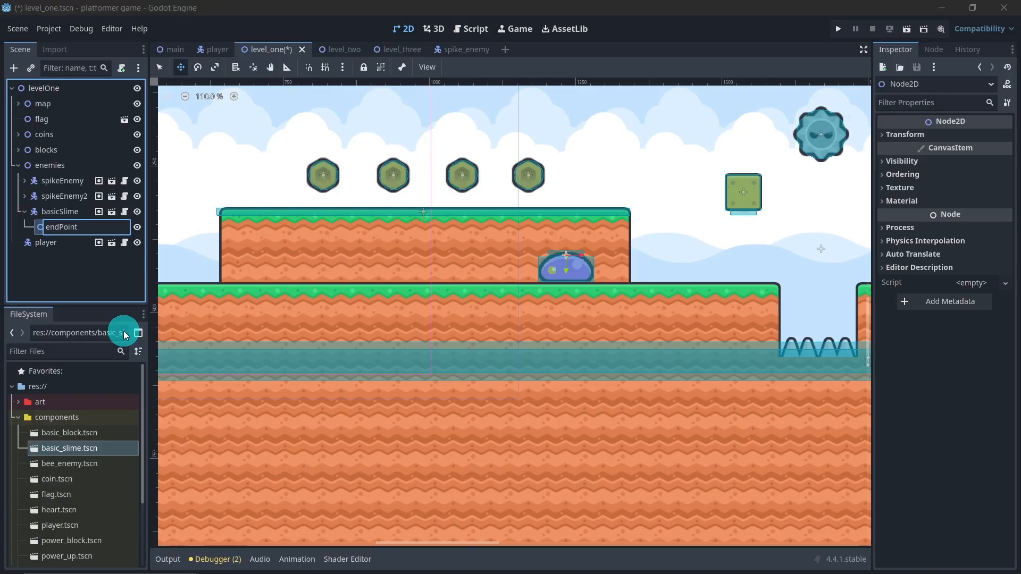
pyautogui.press('Return')
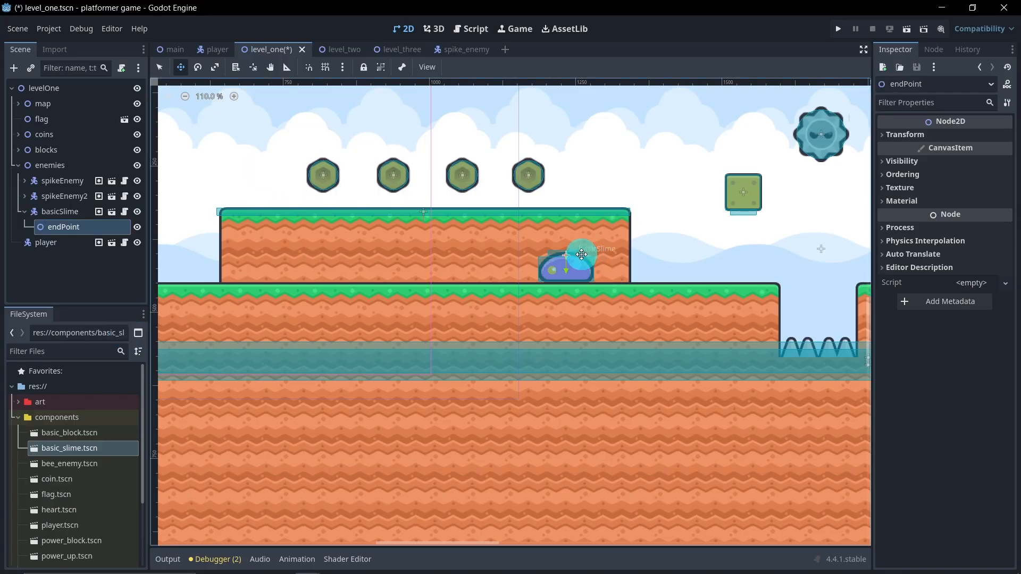
# Step: Move basicSlime's endPoint along the ground toward the platform's middle and place a duplicate of the slime near the platform's opposite end
pyautogui.moveTo(578, 254); pyautogui.dragTo(471, 289)
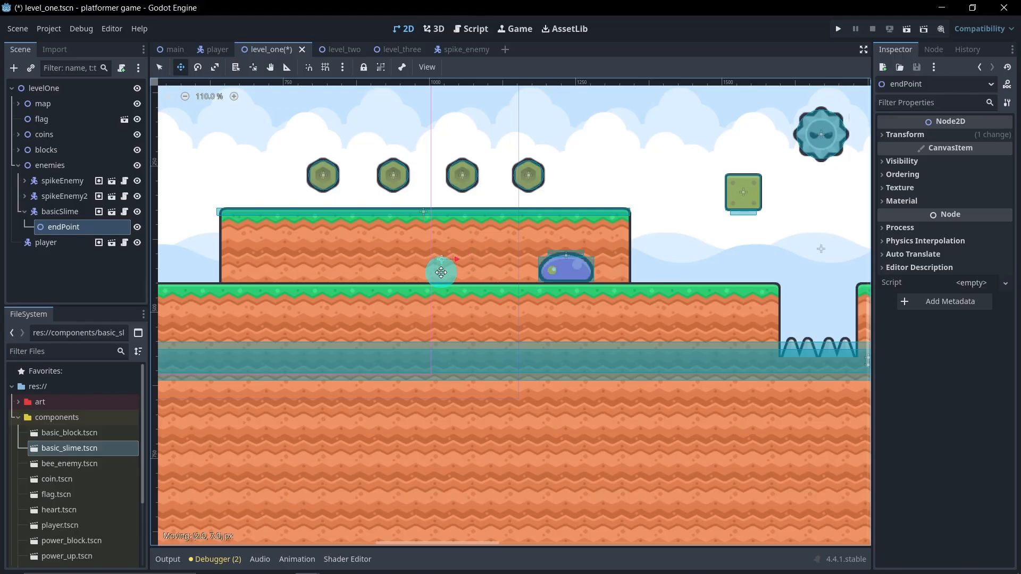
pyautogui.click(72, 213)
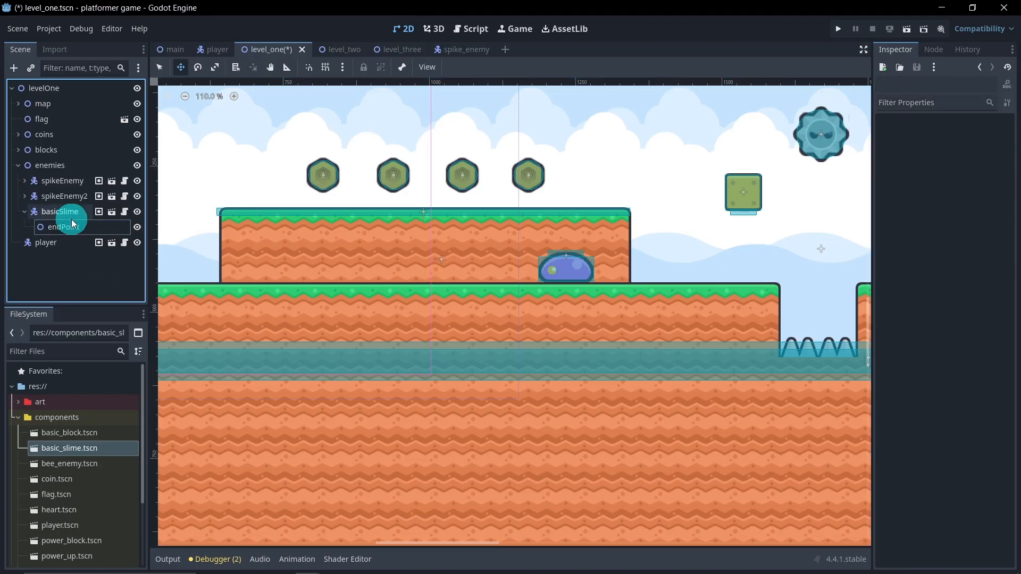
pyautogui.hotkey('ctrl', 'd')
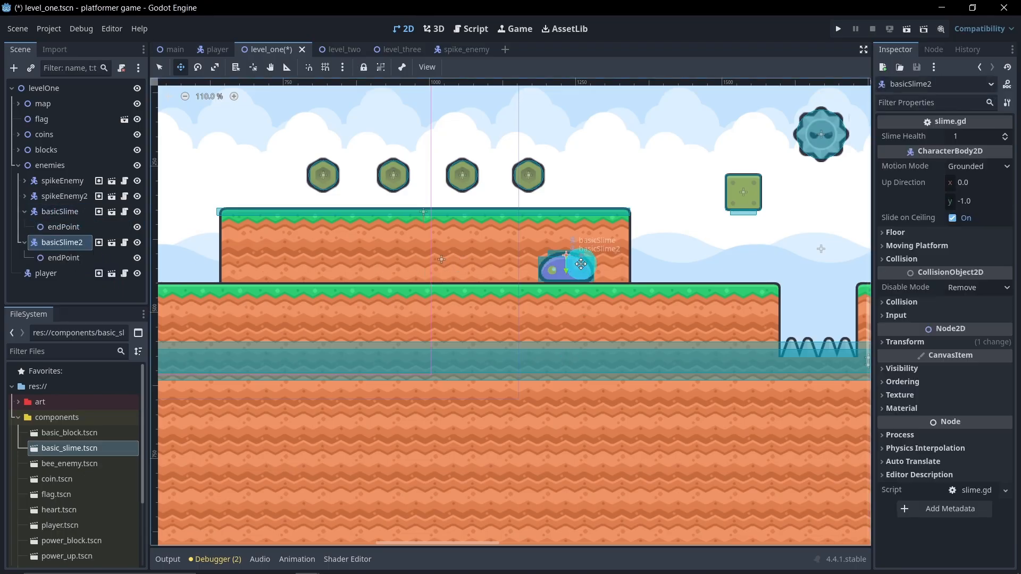
pyautogui.keyDown('shift'); pyautogui.moveTo(579, 256); pyautogui.dragTo(382, 345); pyautogui.keyUp('shift')
pyautogui.scroll(-5, 426, 335)
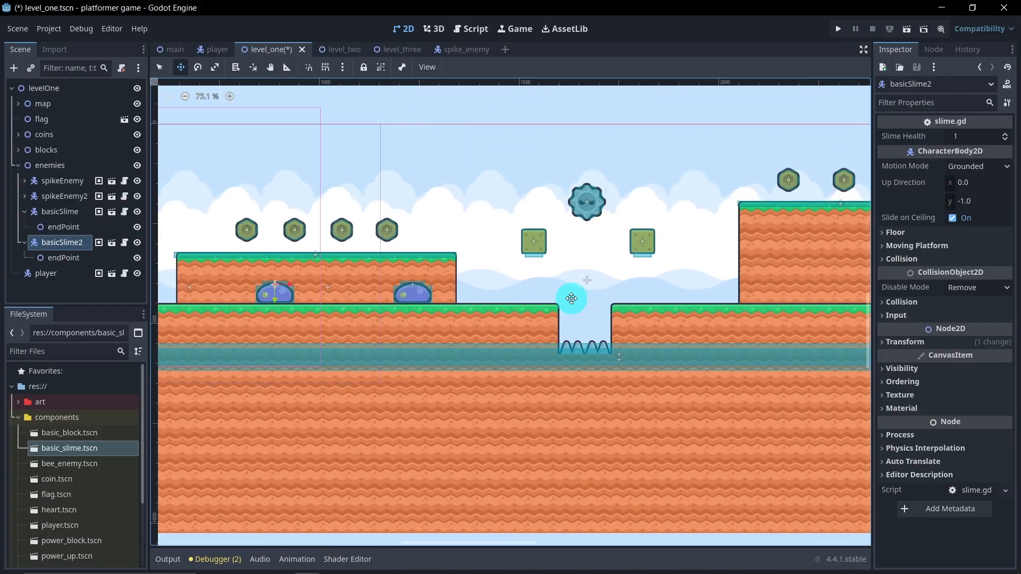
# Step: Collapse both basic slime nodes and instance strong_slime.tscn as a child of the enemies node
pyautogui.keyDown('shift'); pyautogui.hscroll(6, 567, 300); pyautogui.keyUp('shift')
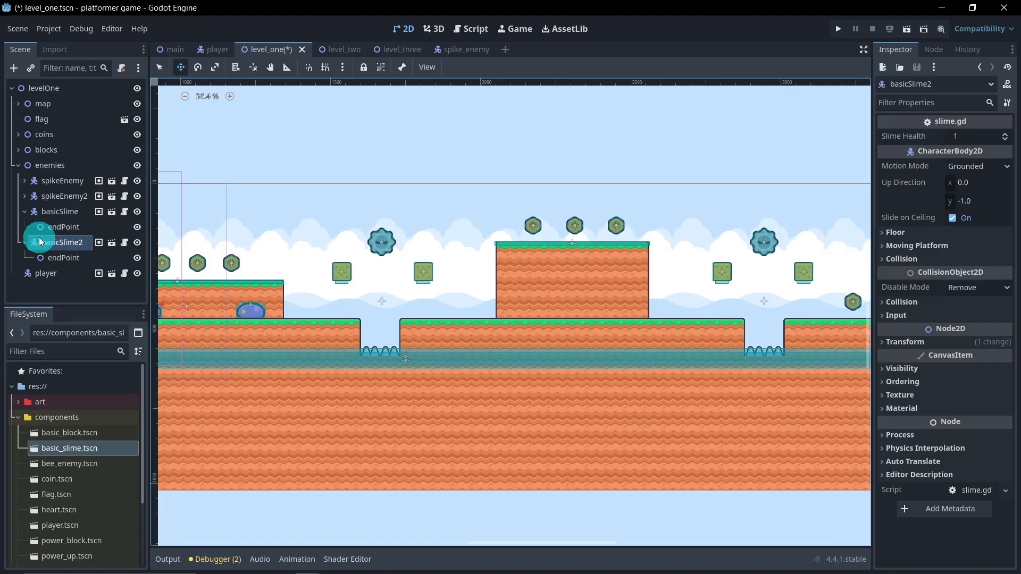
pyautogui.click(25, 211)
pyautogui.click(24, 228)
pyautogui.scroll(-5, 102, 473)
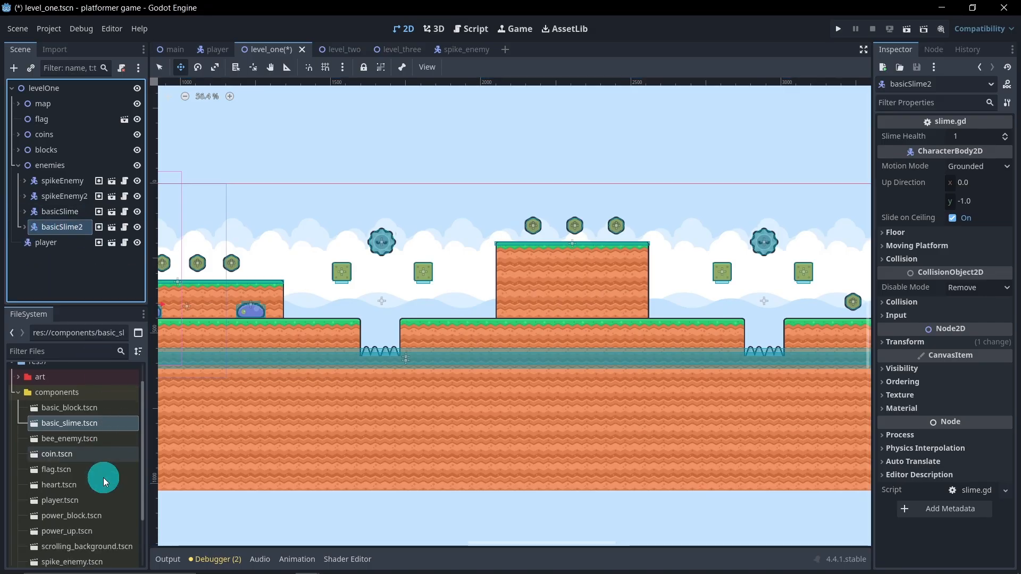
pyautogui.moveTo(88, 526); pyautogui.dragTo(74, 167)
# Step: Place the strong slime on the ground in front of the second raised platform, near the end facing the first spike pit
pyautogui.scroll(-2, 326, 209)
pyautogui.moveTo(326, 210); pyautogui.dragTo(429, 200, button='middle')
pyautogui.moveTo(251, 219); pyautogui.dragTo(357, 210, button='middle')
pyautogui.moveTo(309, 189); pyautogui.dragTo(525, 266)
pyautogui.scroll(4, 744, 266)
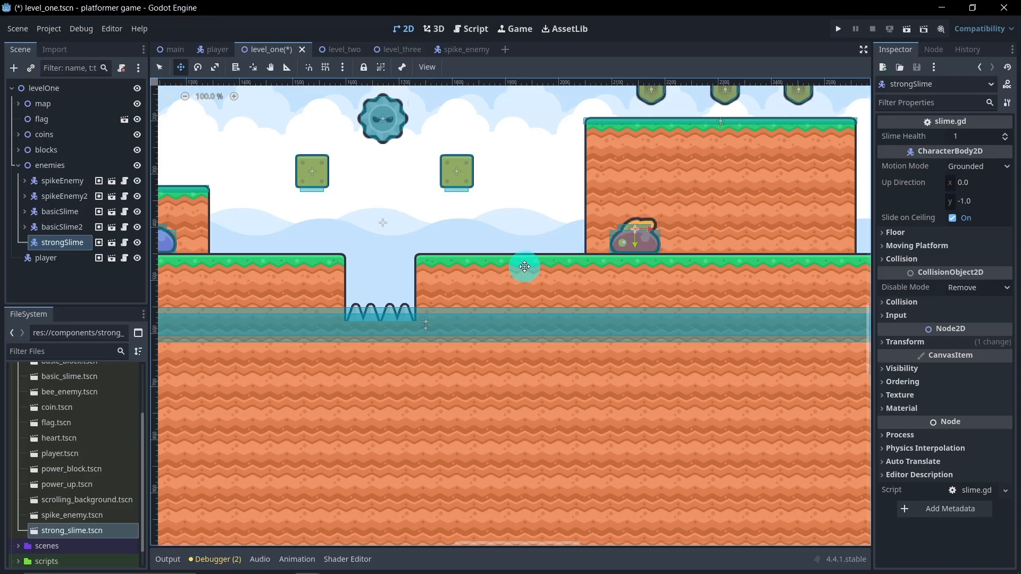
# Step: Add a Node2D child named endPoint under strongSlime
pyautogui.rightClick(75, 243)
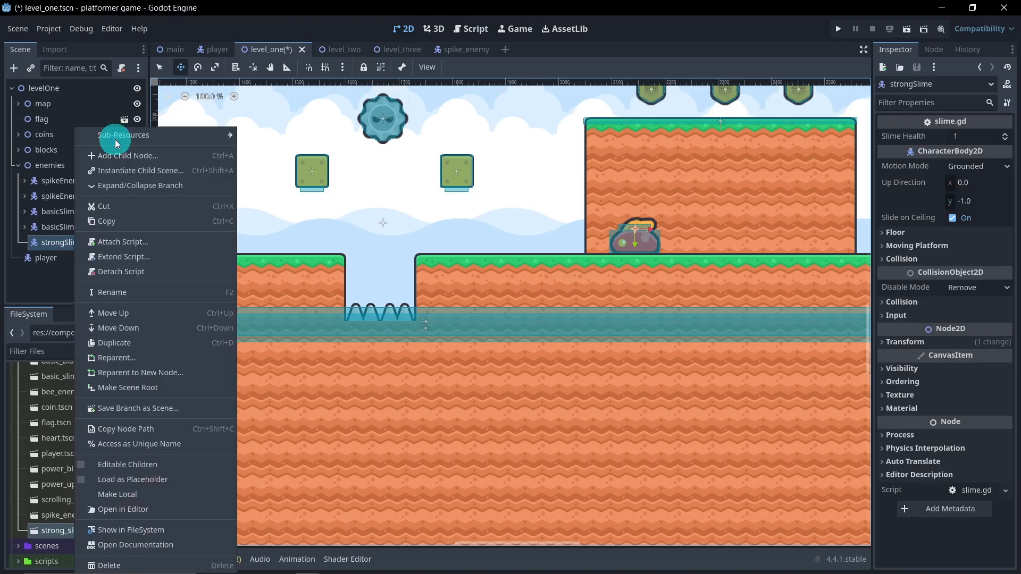
pyautogui.click(127, 154)
pyautogui.click(409, 201)
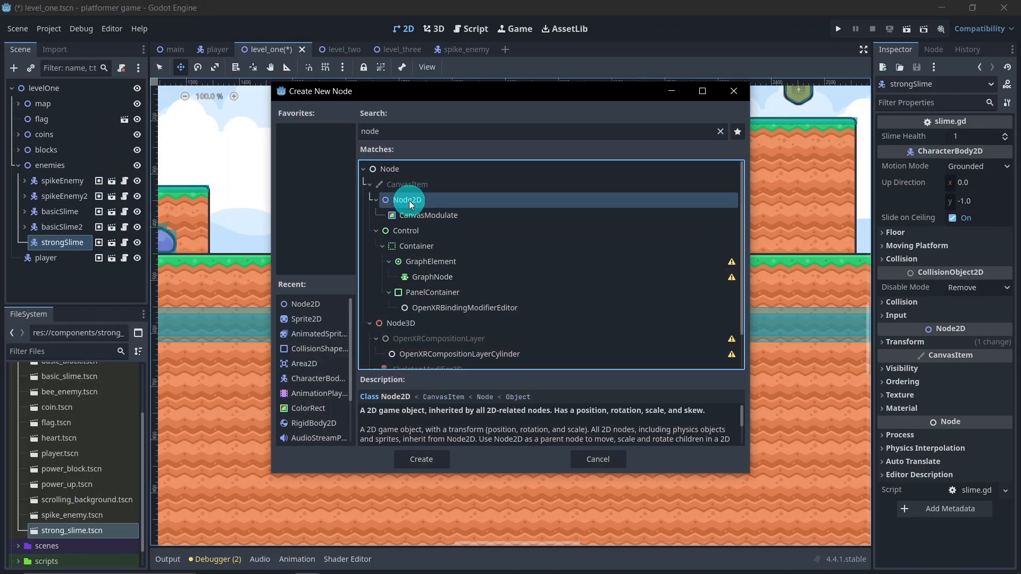
pyautogui.doubleClick(409, 201)
pyautogui.doubleClick(81, 260)
pyautogui.write('endPoint')
pyautogui.press('Return')
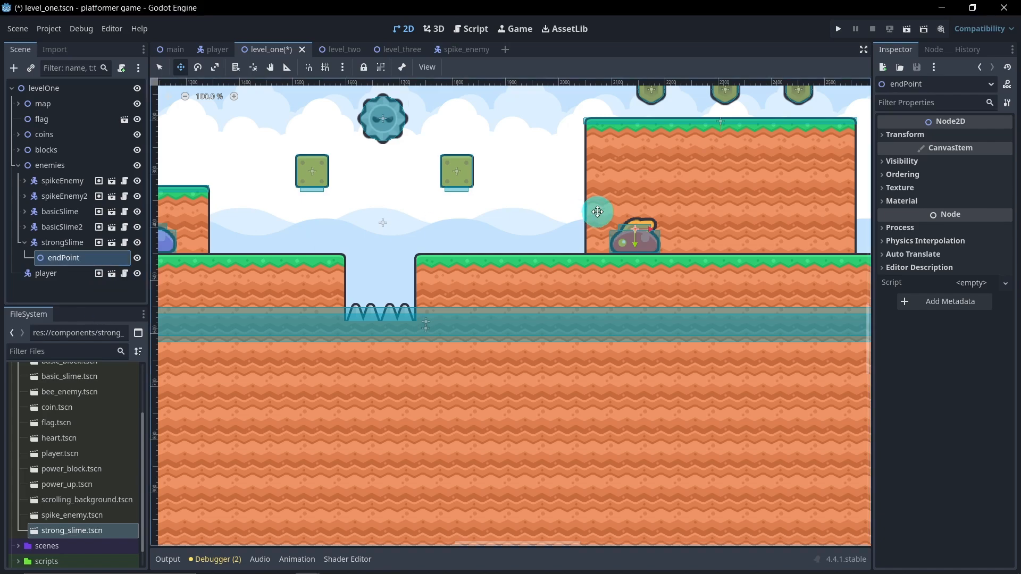
# Step: Move strongSlime's endPoint about 233 px toward the first spike pit and place a duplicate strong slime about 362 px away, near the platform's far end
pyautogui.moveTo(649, 228); pyautogui.dragTo(529, 281)
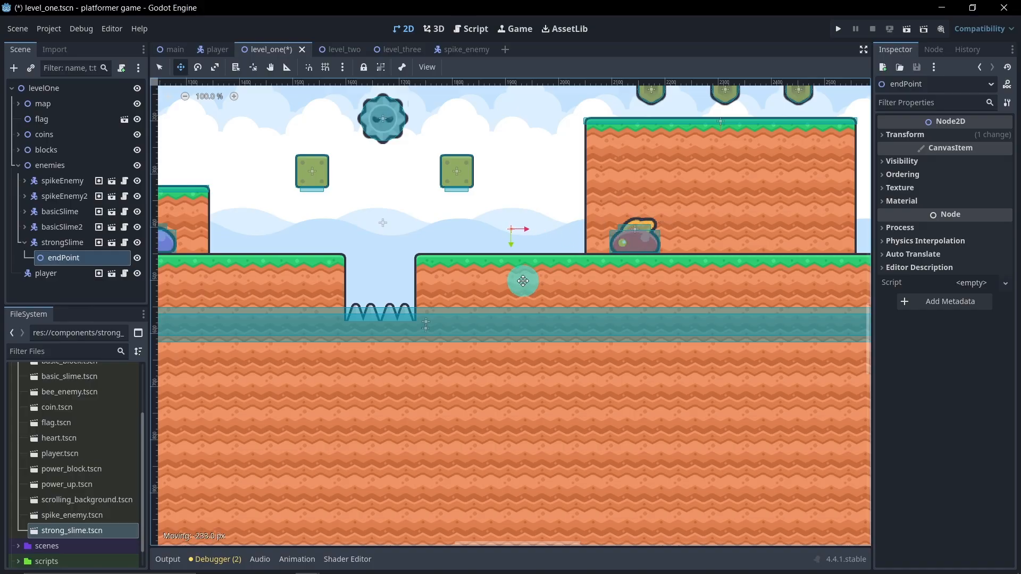
pyautogui.moveTo(554, 283); pyautogui.dragTo(385, 287, button='middle')
pyautogui.click(60, 296)
pyautogui.click(65, 245)
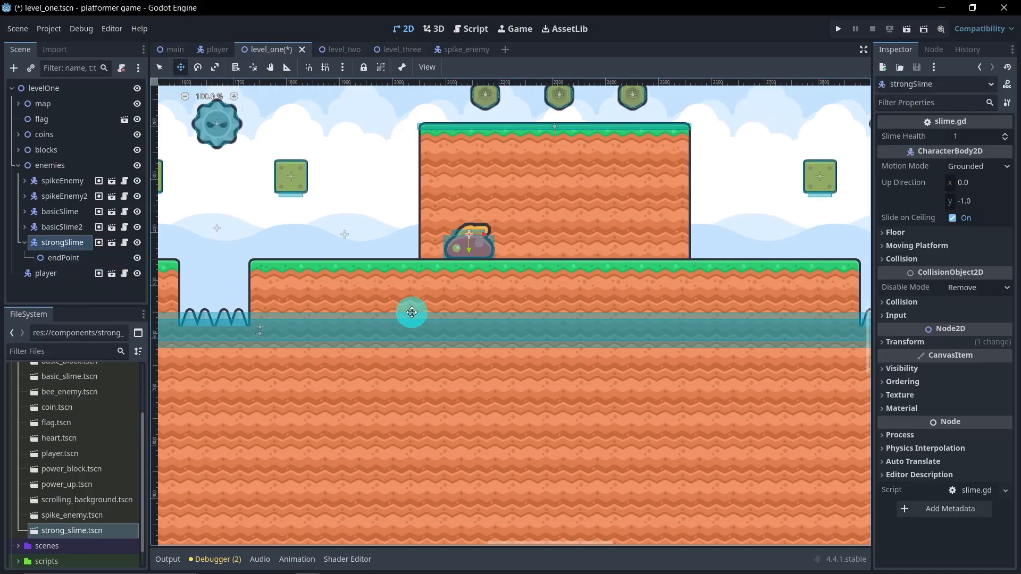
pyautogui.hotkey('ctrl', 'd')
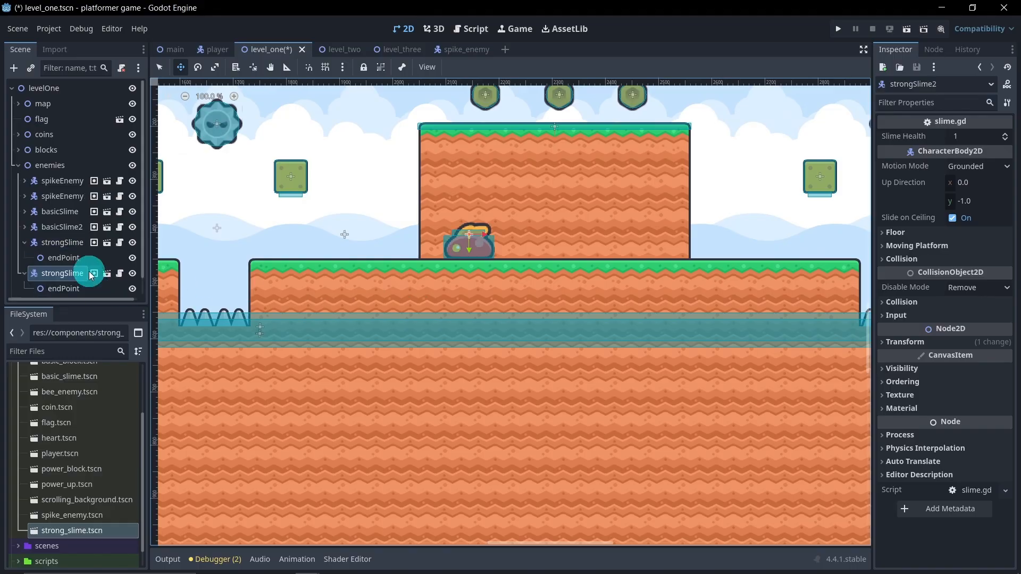
pyautogui.moveTo(486, 235); pyautogui.dragTo(678, 254)
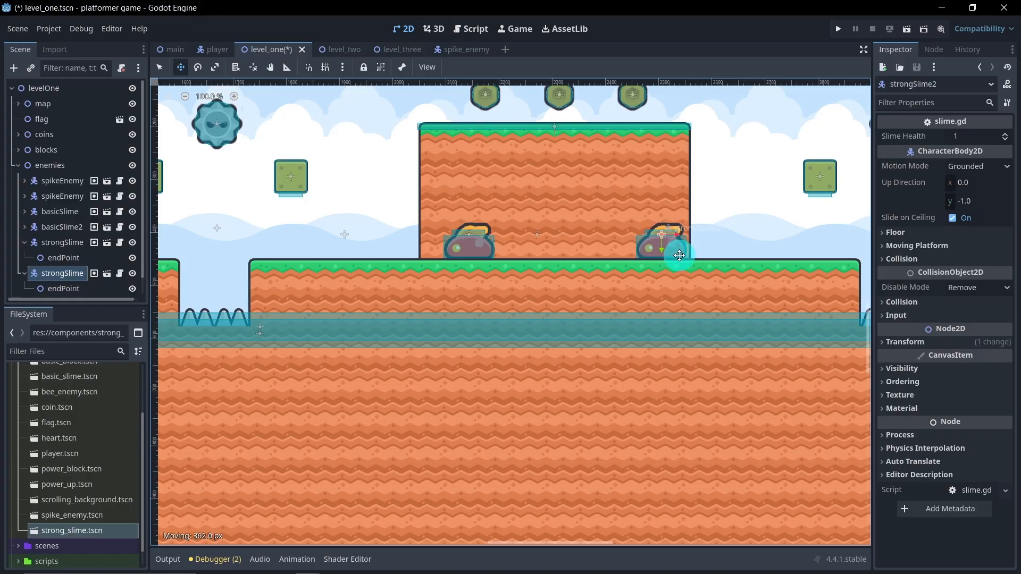
pyautogui.moveTo(693, 266); pyautogui.dragTo(588, 297, button='middle')
# Step: Move the first basicSlime along the ground to between the first raised platform and the first spike pit
pyautogui.scroll(-3, 426, 283)
pyautogui.scroll(-2, 426, 283)
pyautogui.scroll(-2, 420, 287)
pyautogui.scroll(-2, 372, 316)
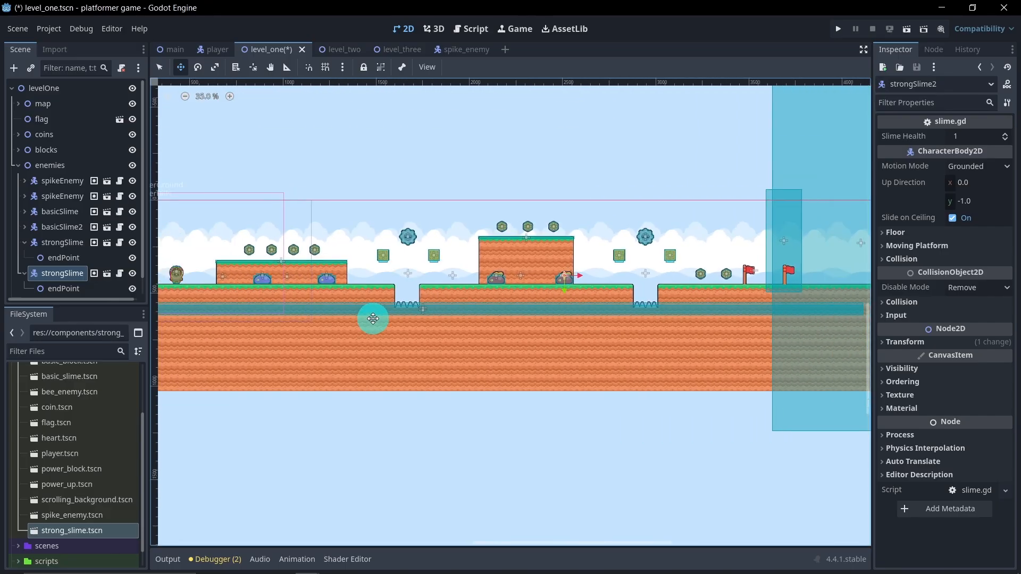
pyautogui.scroll(2, 351, 296)
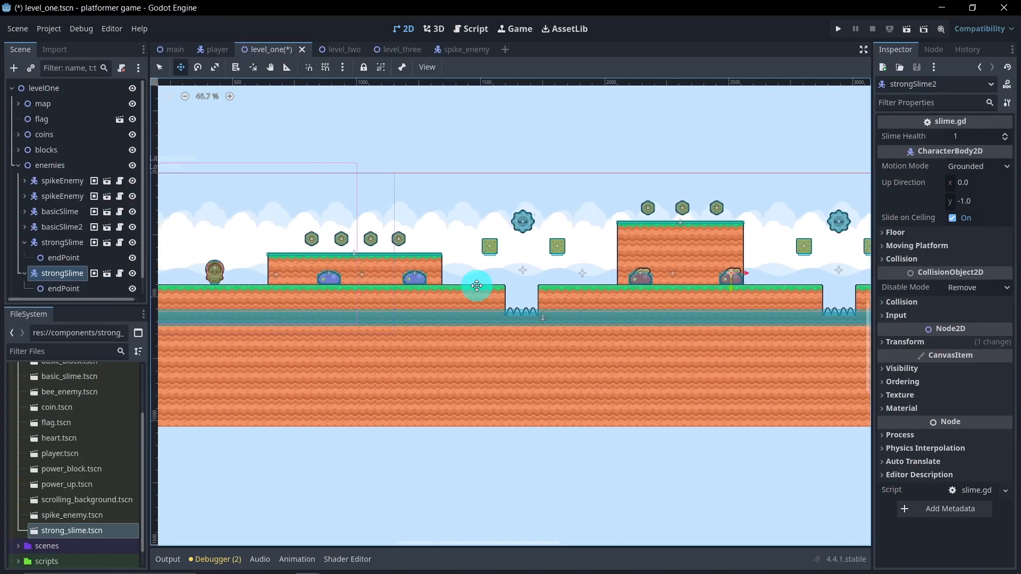
pyautogui.keyDown('shift'); pyautogui.hscroll(-3, 467, 280); pyautogui.keyUp('shift')
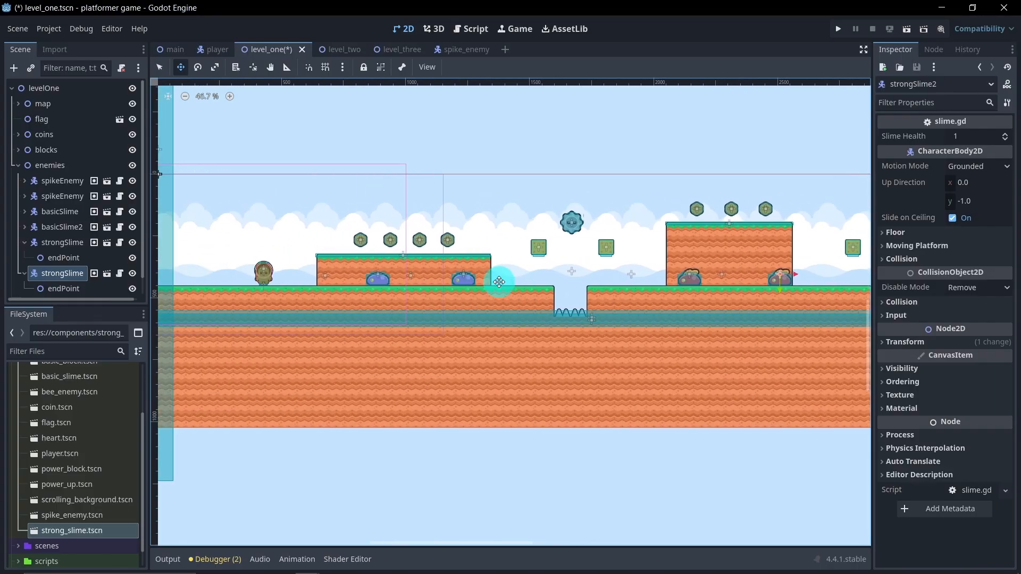
pyautogui.click(63, 228)
pyautogui.click(60, 212)
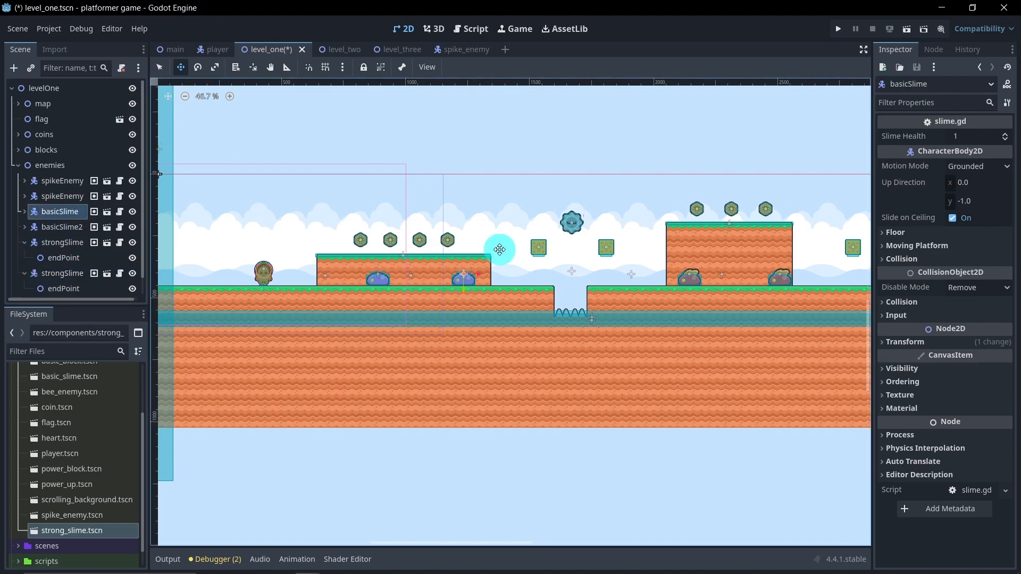
pyautogui.moveTo(484, 276); pyautogui.dragTo(528, 273)
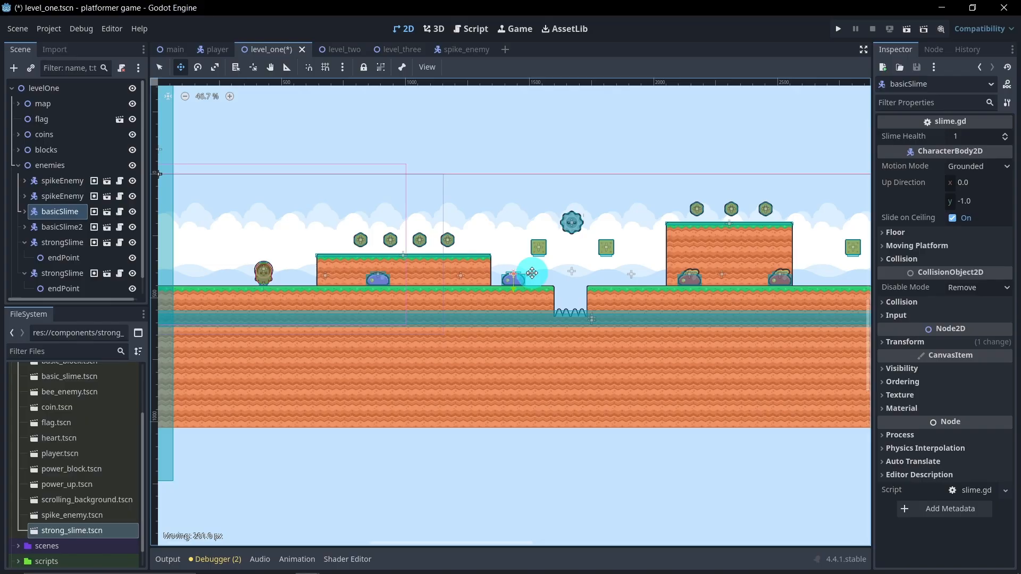
pyautogui.moveTo(594, 298); pyautogui.dragTo(571, 299, button='middle')
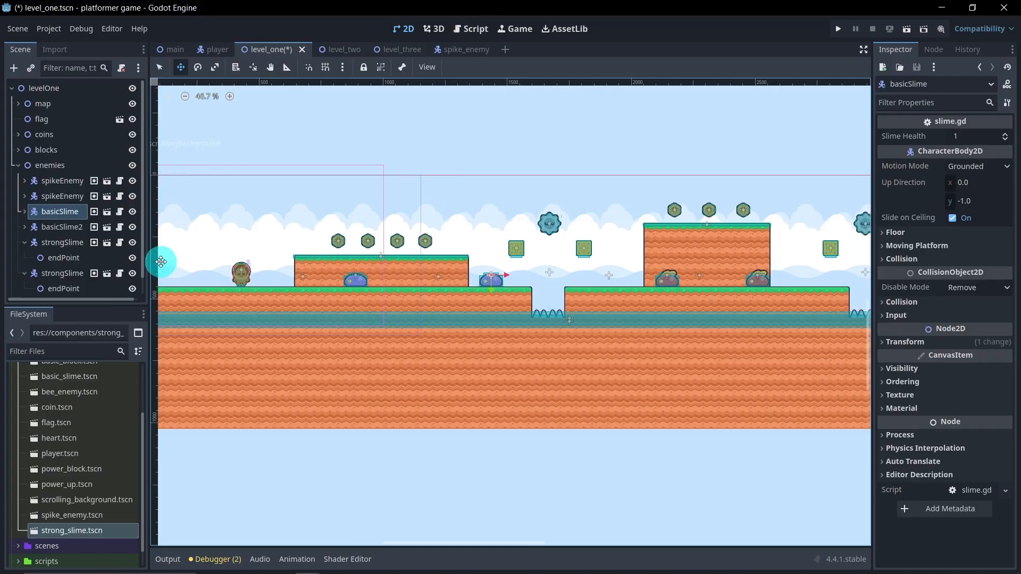
# Step: Collapse the strong slime nodes, the enemies node and the components folder, and save the level_one scene
pyautogui.click(21, 242)
pyautogui.click(19, 259)
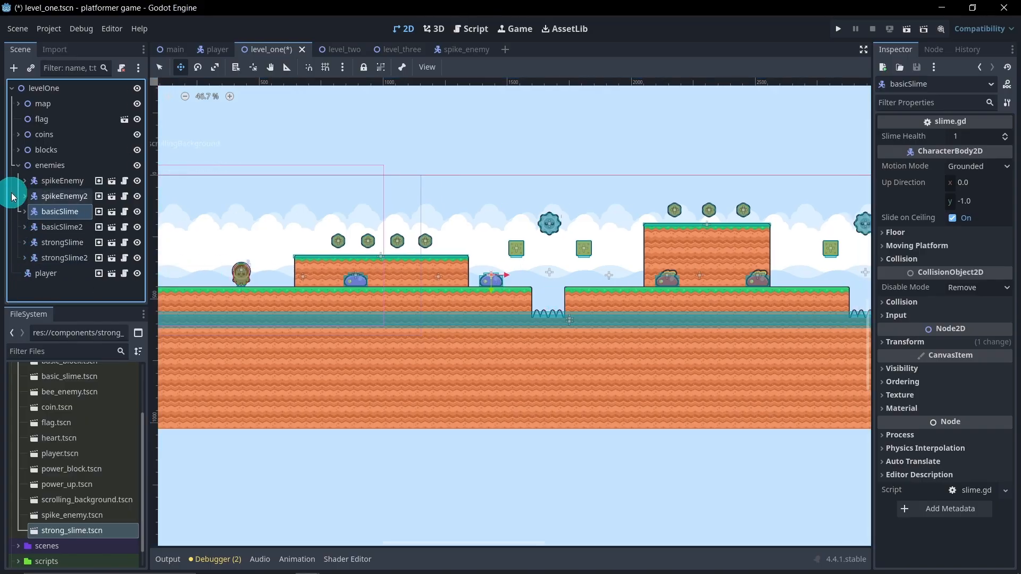
pyautogui.click(18, 166)
pyautogui.scroll(-5, 396, 268)
pyautogui.click(91, 240)
pyautogui.moveTo(326, 270); pyautogui.dragTo(311, 287, button='middle')
pyautogui.scroll(-3, 312, 288)
pyautogui.moveTo(396, 284); pyautogui.dragTo(403, 290, button='middle')
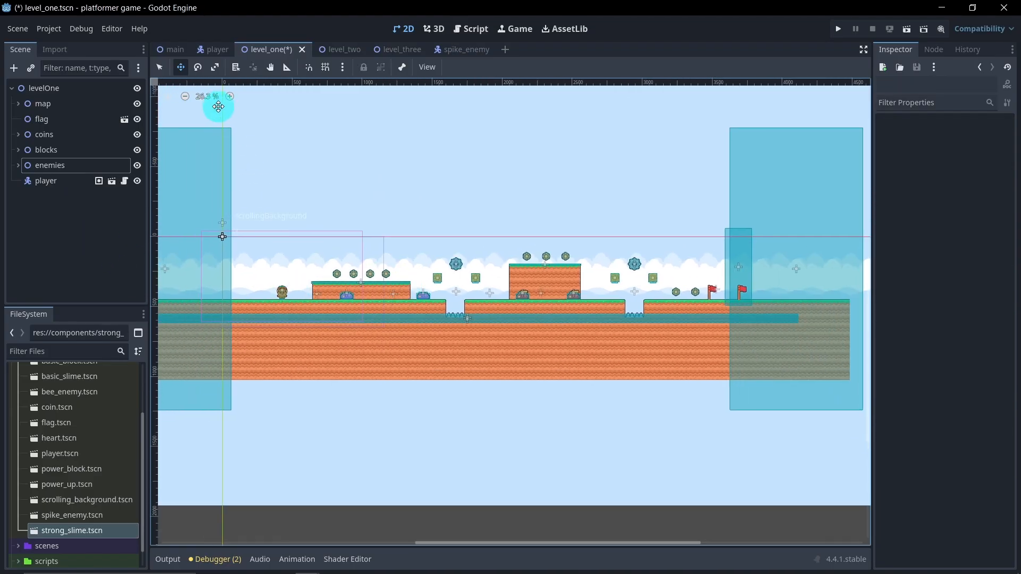
pyautogui.click(93, 233)
pyautogui.scroll(5, 46, 449)
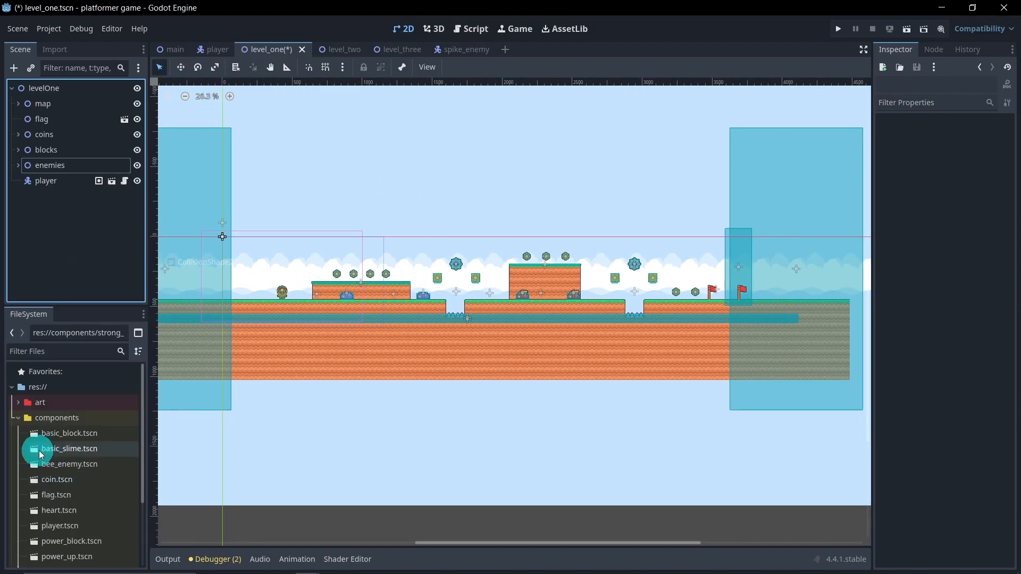
pyautogui.click(18, 418)
pyautogui.hotkey('ctrl', 's')
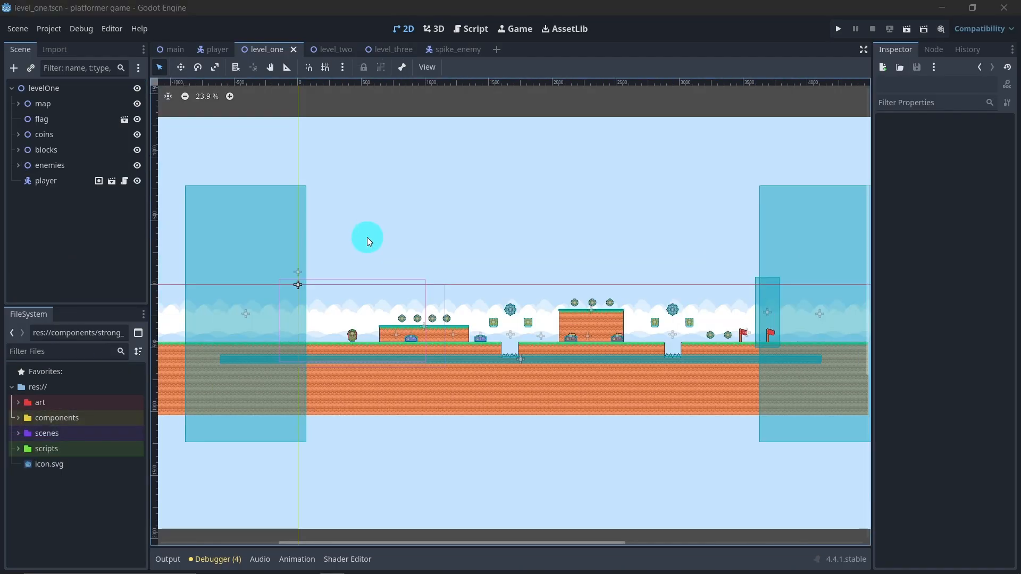
# Step: Run the current scene and play across the first platform, collecting its coins, and over the blocks above the first spike pit
pyautogui.click(907, 29)
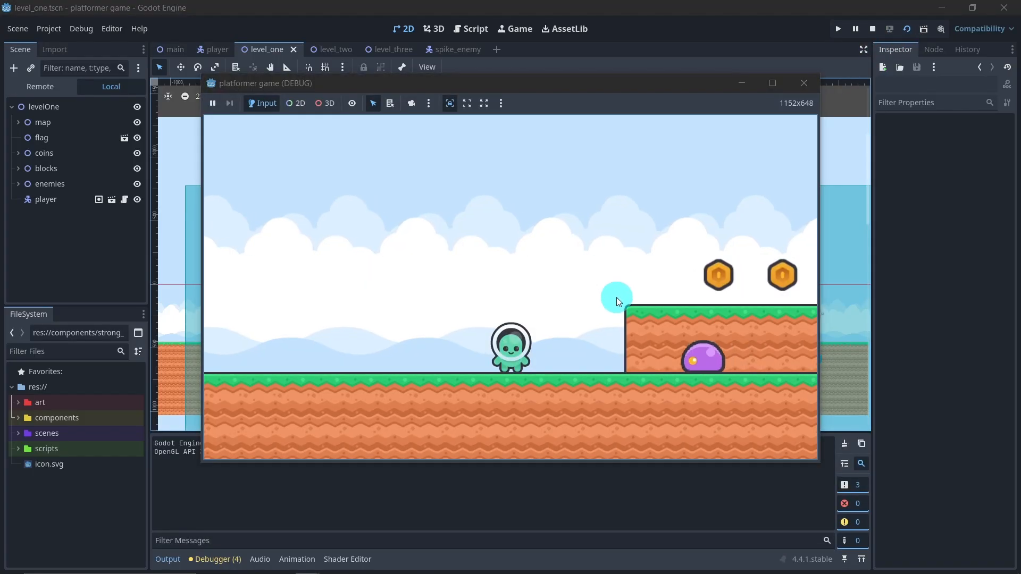
pyautogui.press('Right')
pyautogui.press('space')
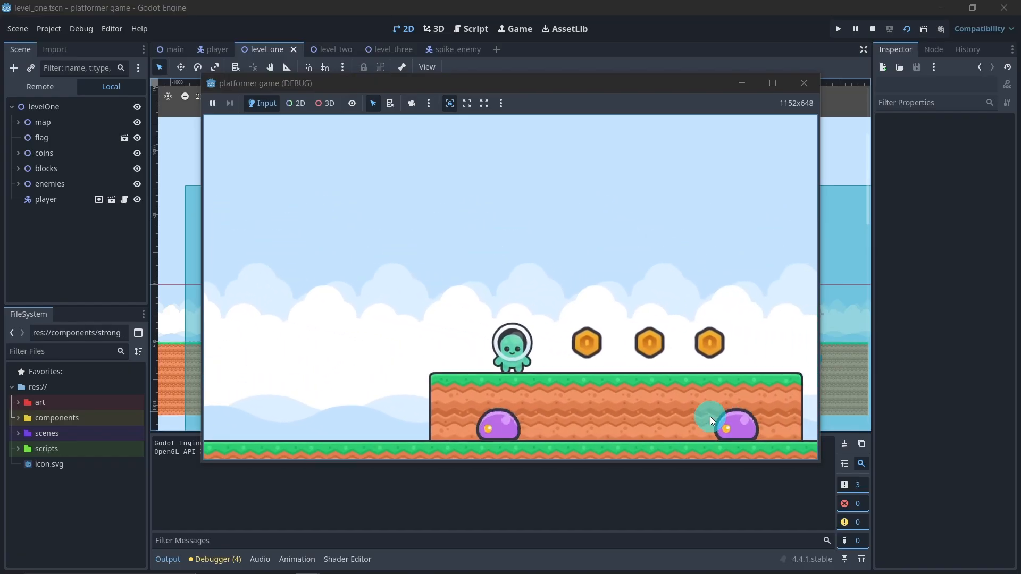
pyautogui.press('Right')
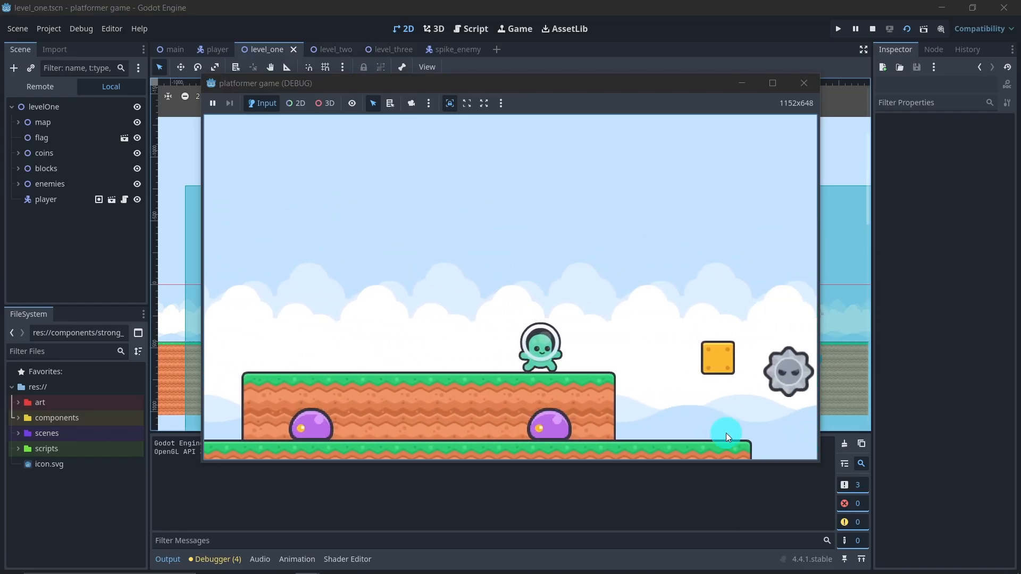
pyautogui.press('space')
pyautogui.press('Right')
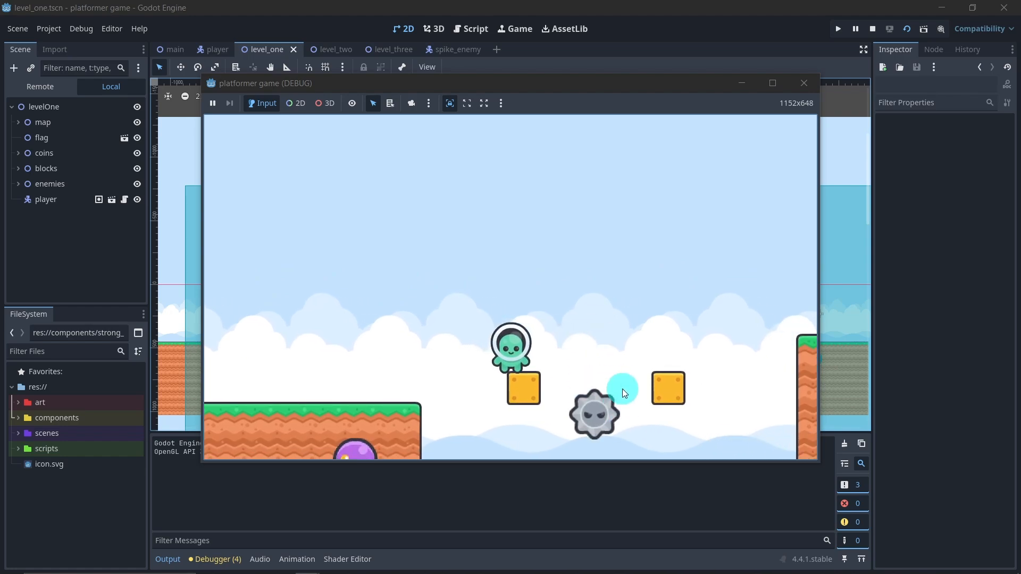
pyautogui.press('space')
pyautogui.press('Right')
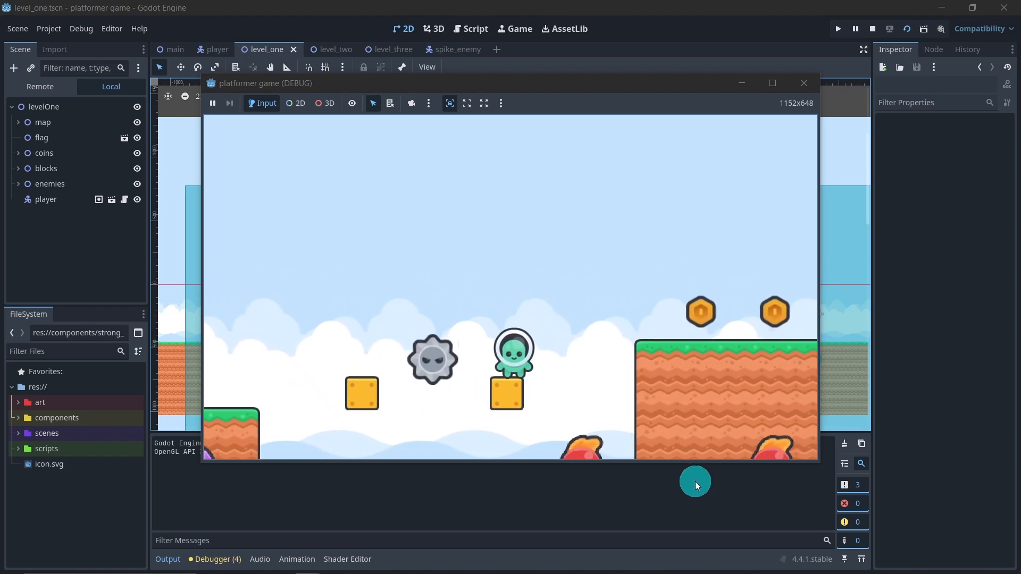
# Step: Playtest the strong slimes, second platform and second spike pit through to the flags, and close the game window
pyautogui.press('Right')
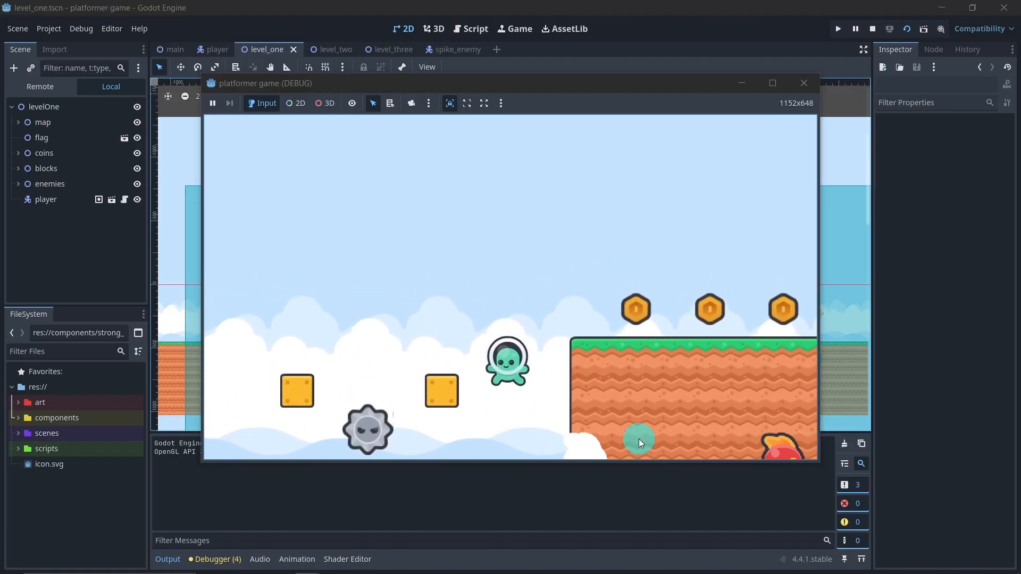
pyautogui.press('space')
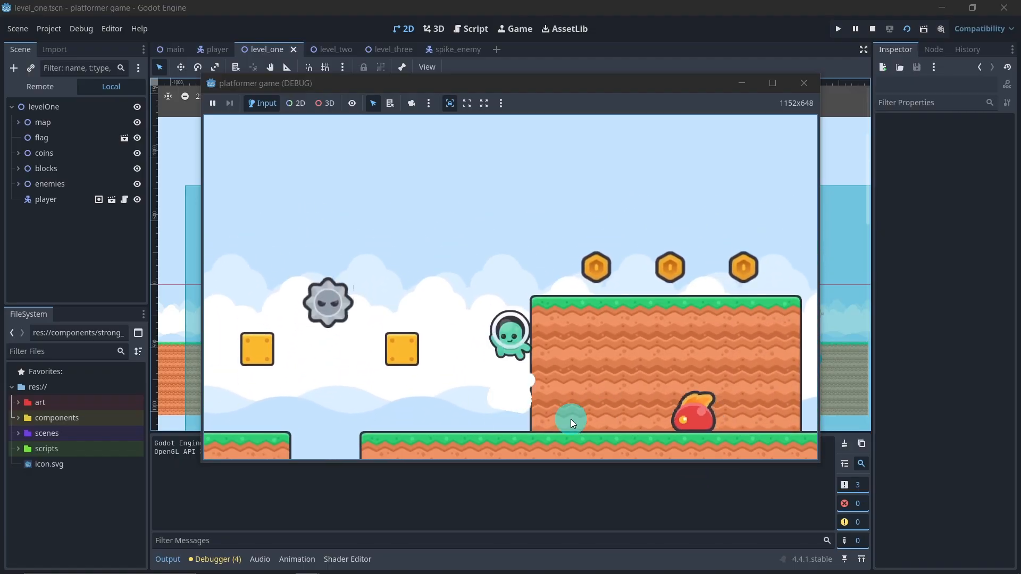
pyautogui.press('Right')
pyautogui.press('space')
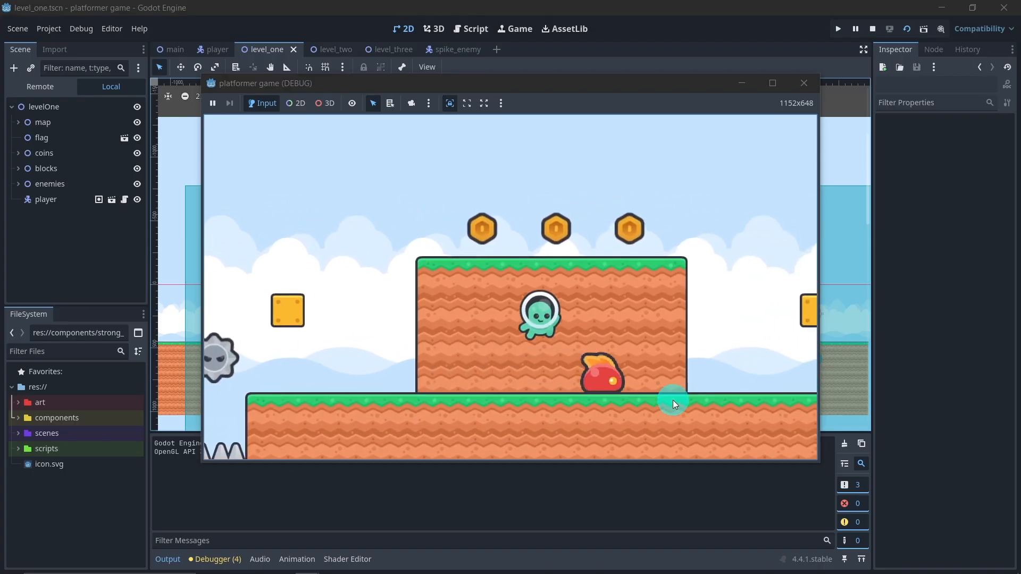
pyautogui.press('Right')
pyautogui.press('space')
pyautogui.press('space')
pyautogui.press('Right')
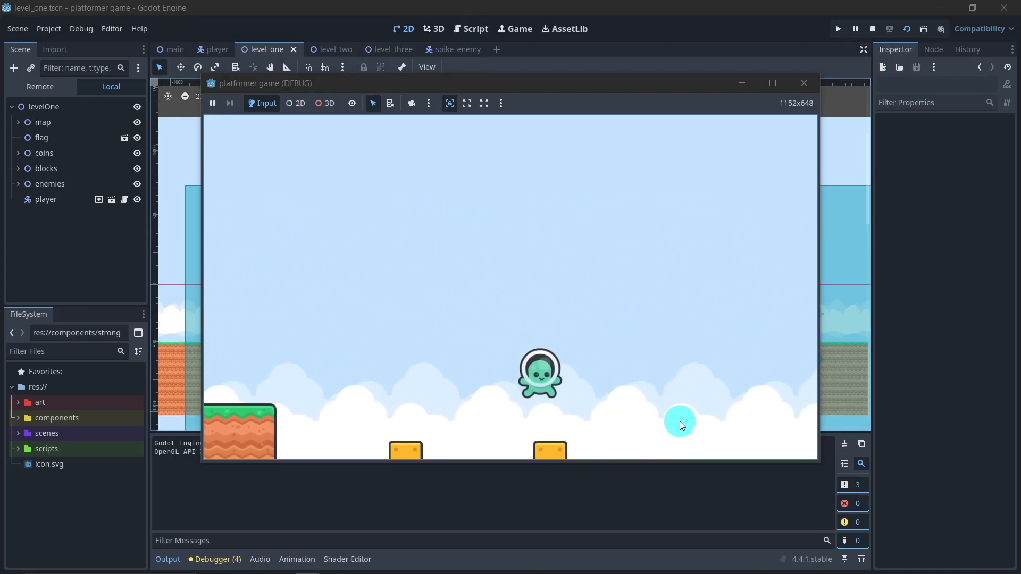
pyautogui.press('Right')
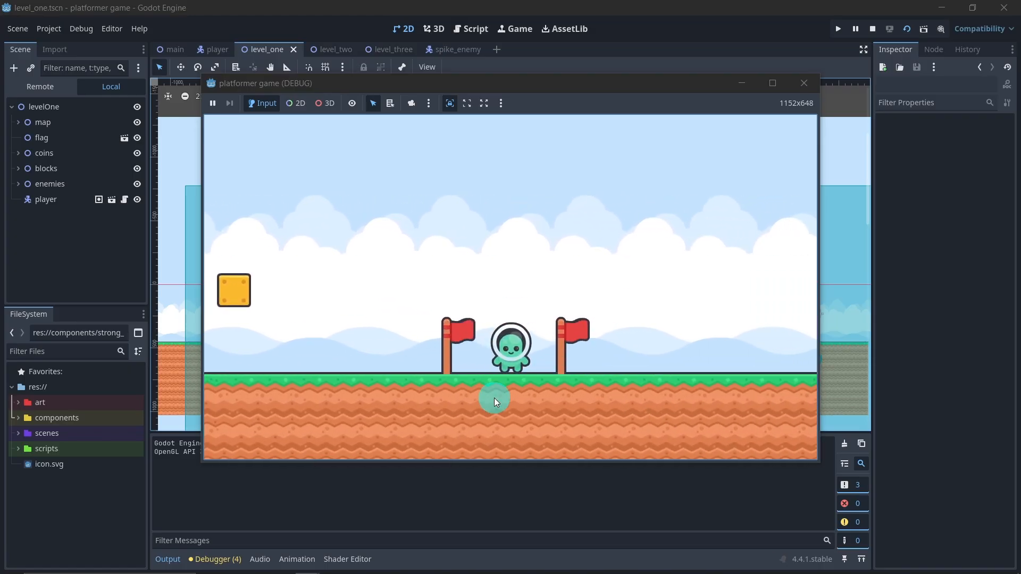
pyautogui.click(793, 87)
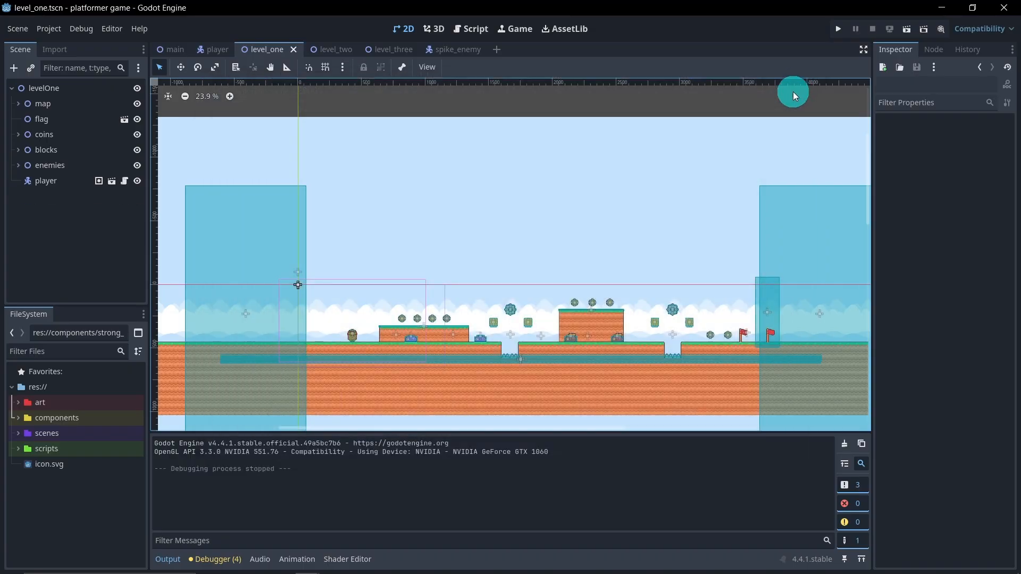
pyautogui.scroll(8, 415, 348)
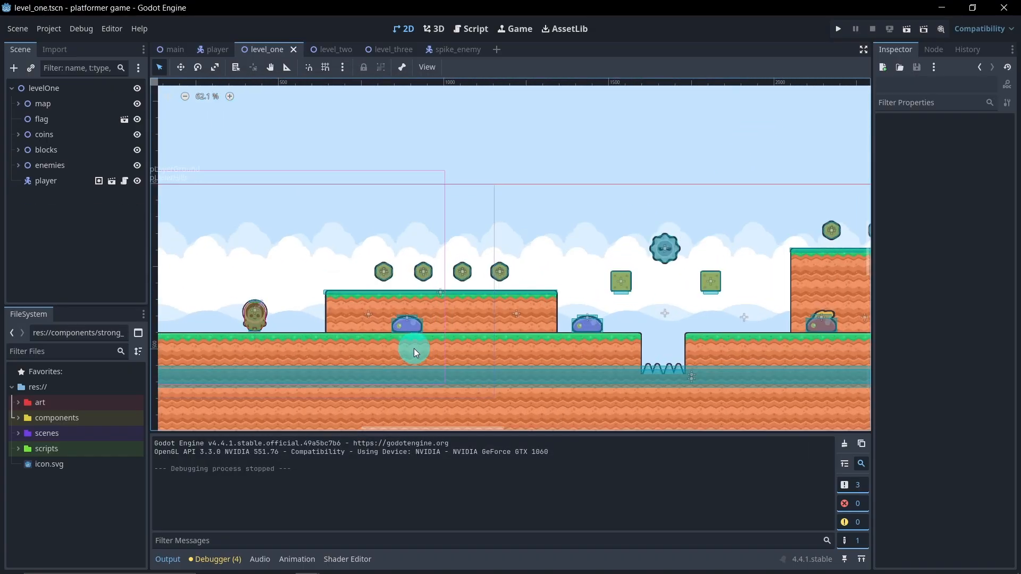
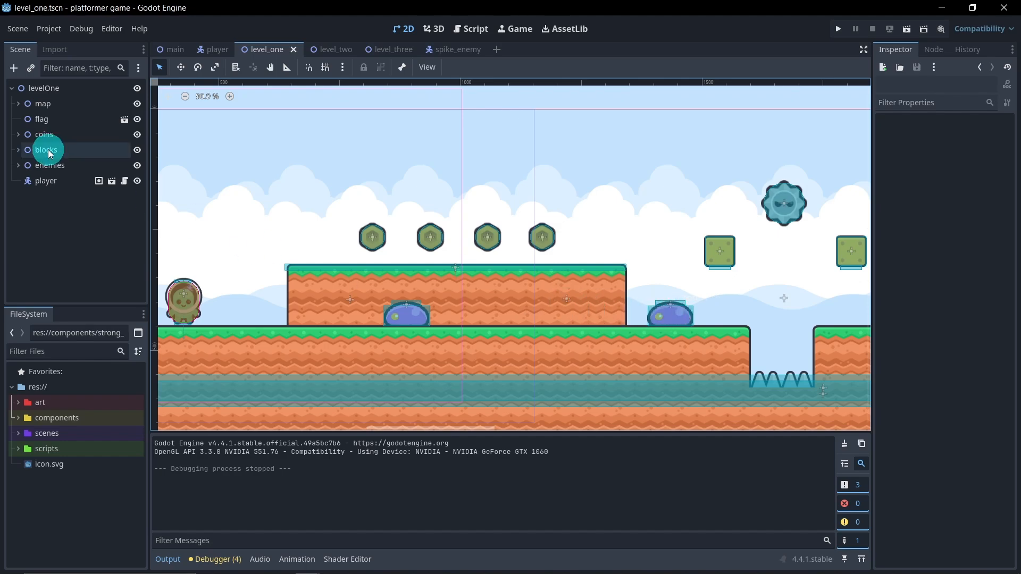
# Step: Expand the enemies group and set the first basicSlime's endPoint Y position to 0
pyautogui.click(18, 165)
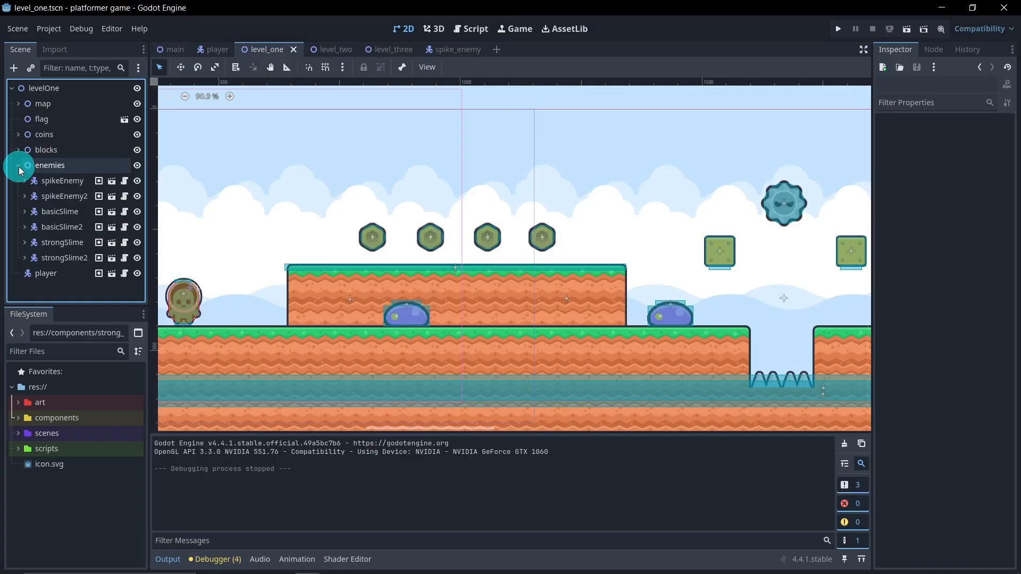
pyautogui.click(29, 211)
pyautogui.click(25, 212)
pyautogui.click(42, 227)
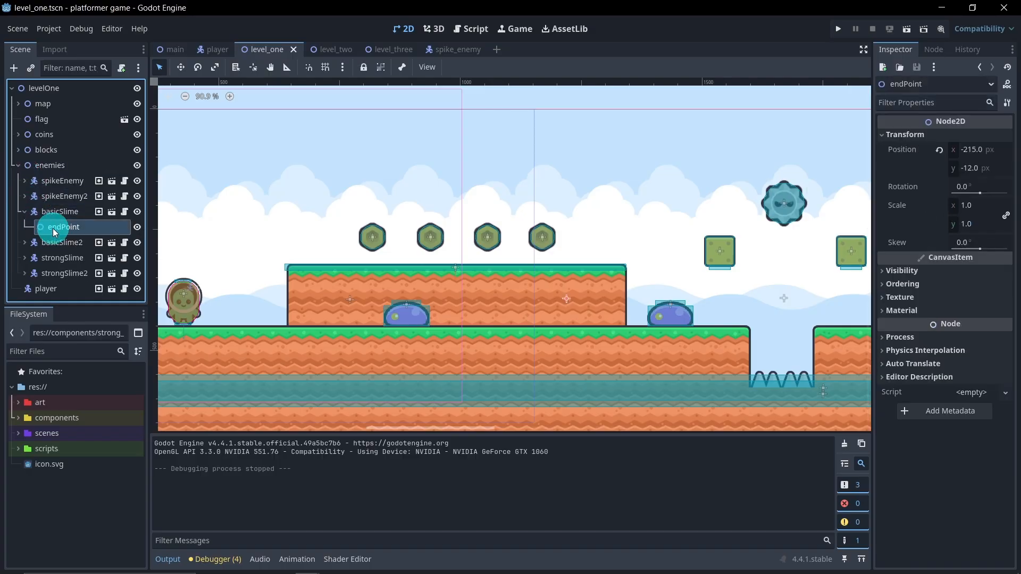
pyautogui.click(969, 169)
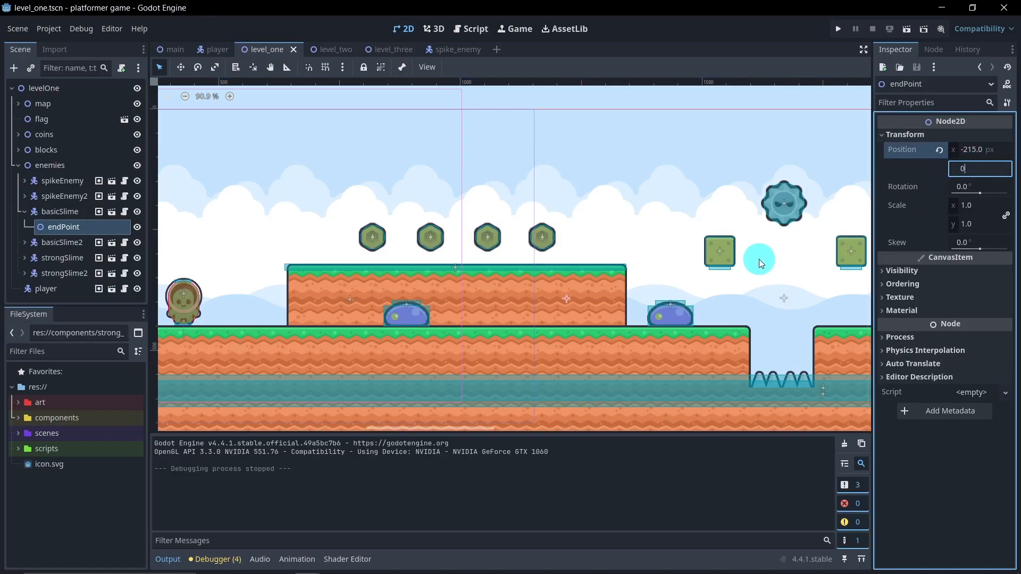
pyautogui.write('0')
pyautogui.press('Return')
# Step: Set the Y position of basicSlime2's endPoint to 0
pyautogui.click(22, 245)
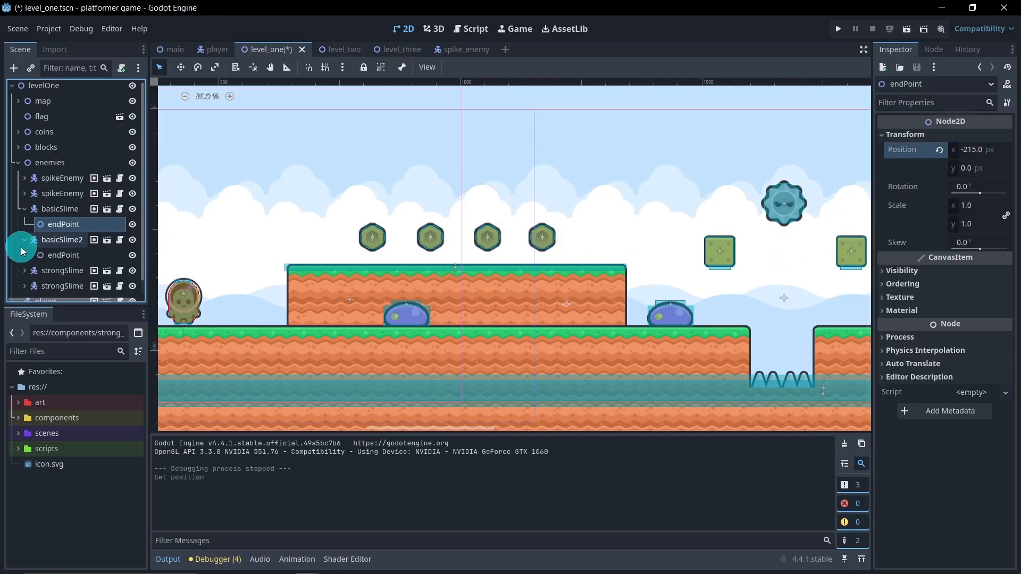
pyautogui.click(53, 255)
pyautogui.click(971, 175)
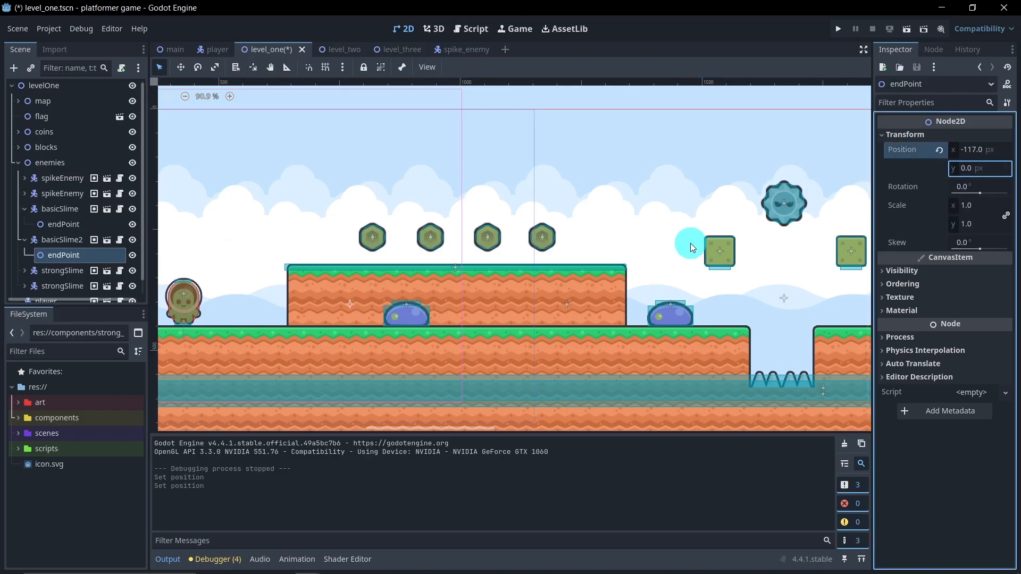
# Step: Select basicSlime2 for moving and examine how both basic slimes sit on the ground around the first raised platform
pyautogui.scroll(3, 365, 340)
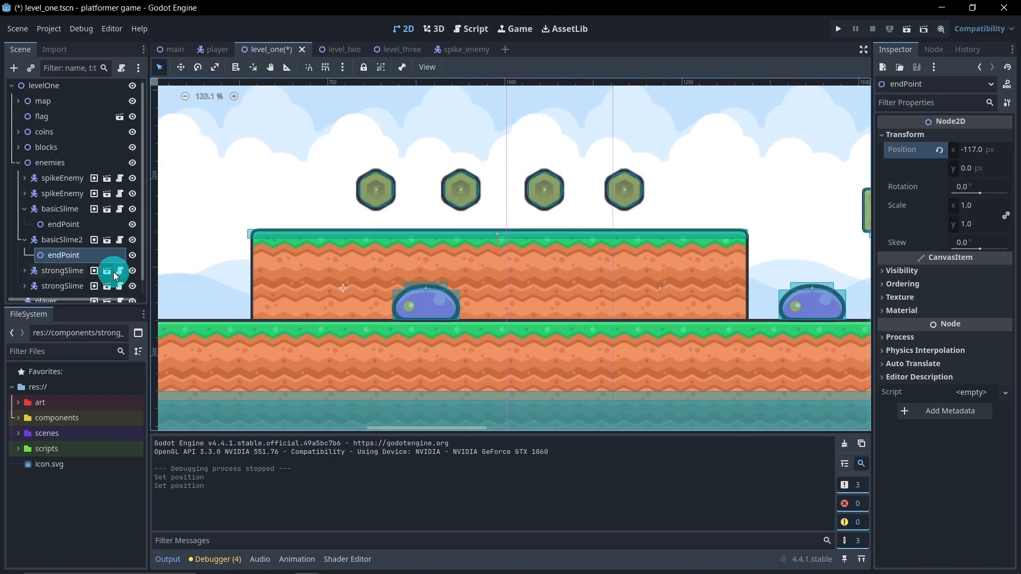
pyautogui.click(64, 239)
pyautogui.click(180, 67)
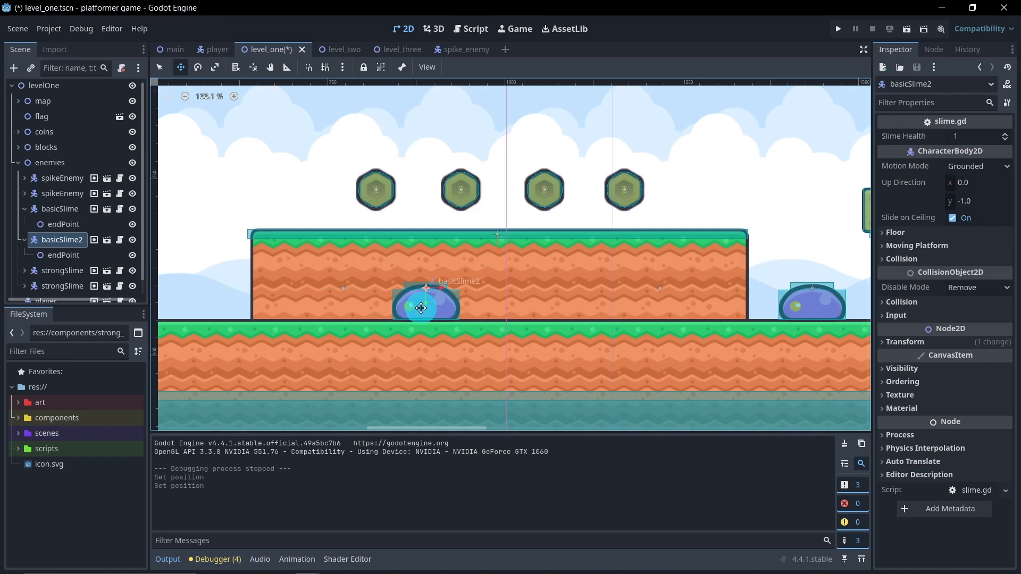
pyautogui.hscroll(3, 587, 301)
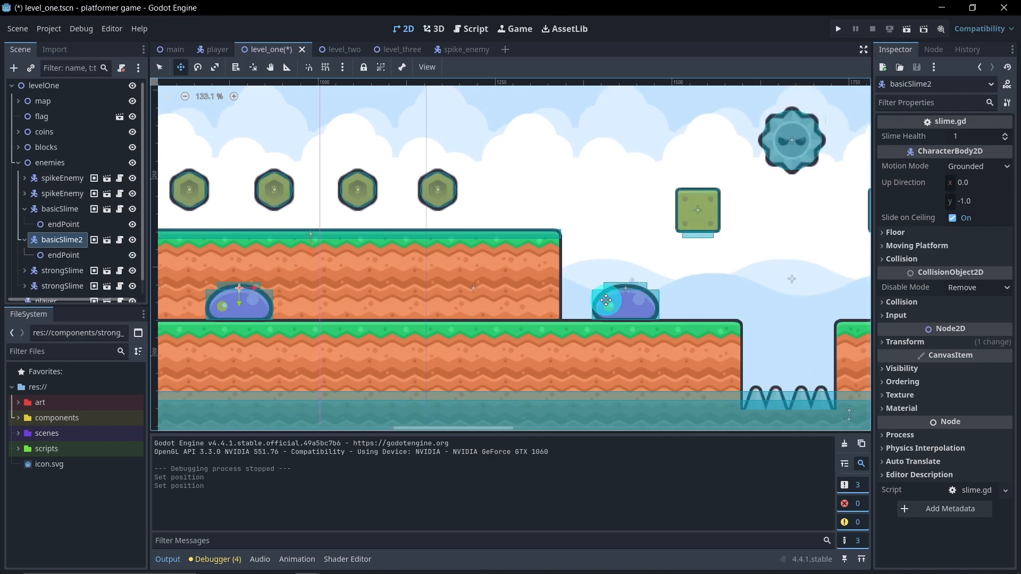
pyautogui.scroll(11, 638, 311)
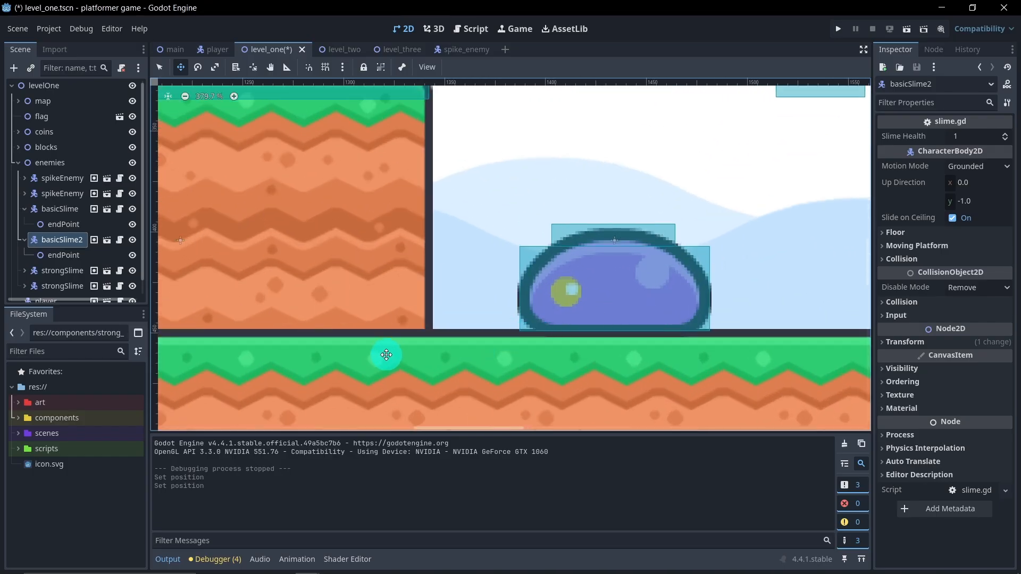
pyautogui.scroll(-5, 325, 339)
pyautogui.moveTo(321, 325); pyautogui.dragTo(239, 295, button='middle')
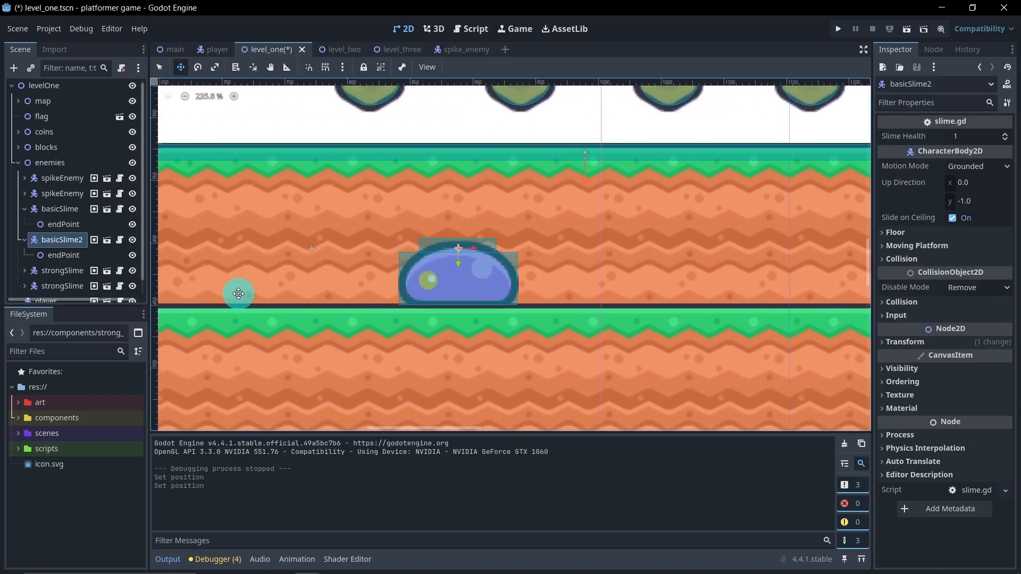
pyautogui.scroll(-14, 482, 294)
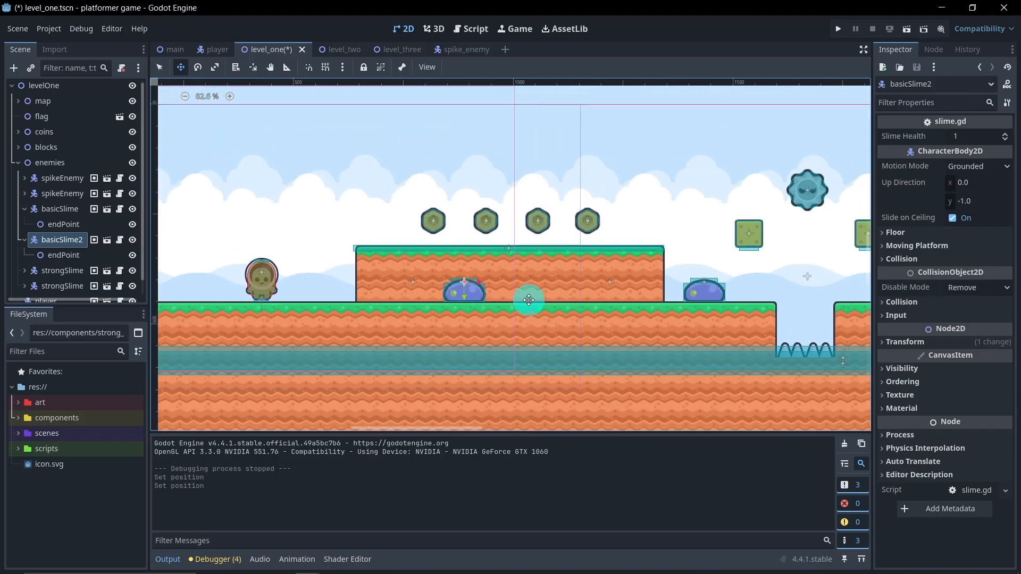
pyautogui.moveTo(477, 297); pyautogui.dragTo(604, 208, button='middle')
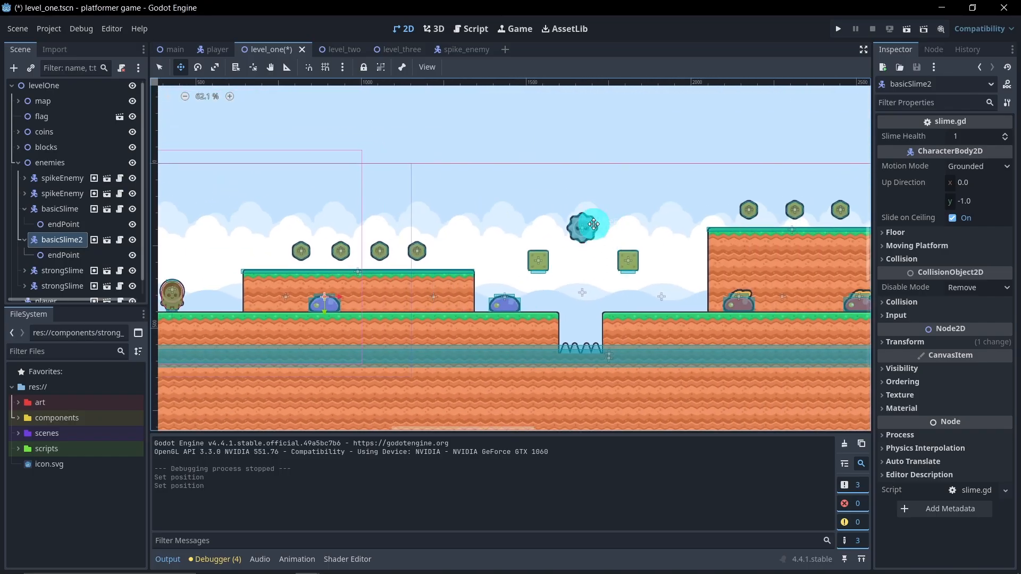
# Step: In the spike_enemy scene, set the AnimatedSprite2D's texture filter to Nearest and save the scene
pyautogui.click(456, 48)
pyautogui.click(75, 123)
pyautogui.click(75, 103)
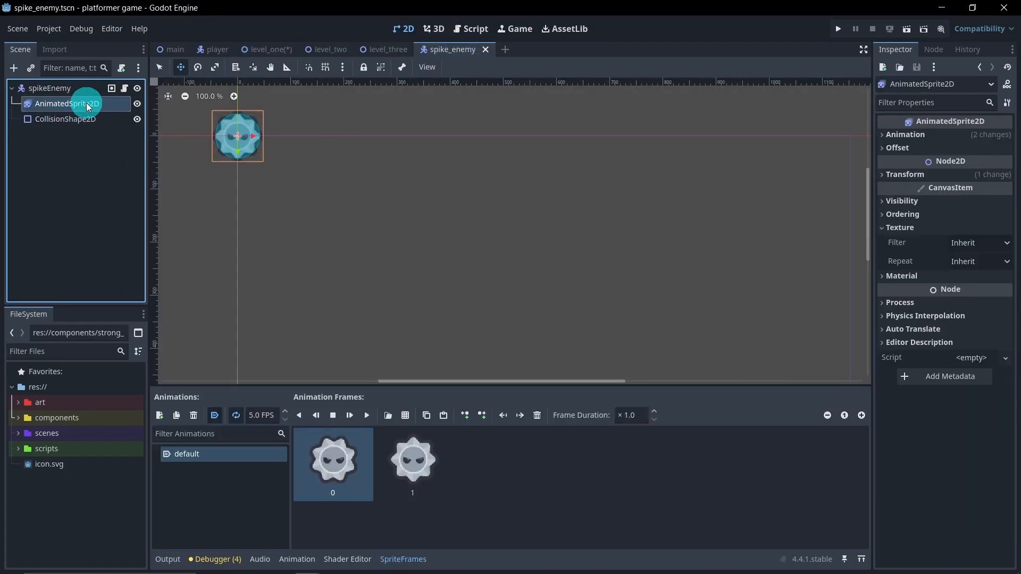
pyautogui.click(901, 228)
pyautogui.click(901, 228)
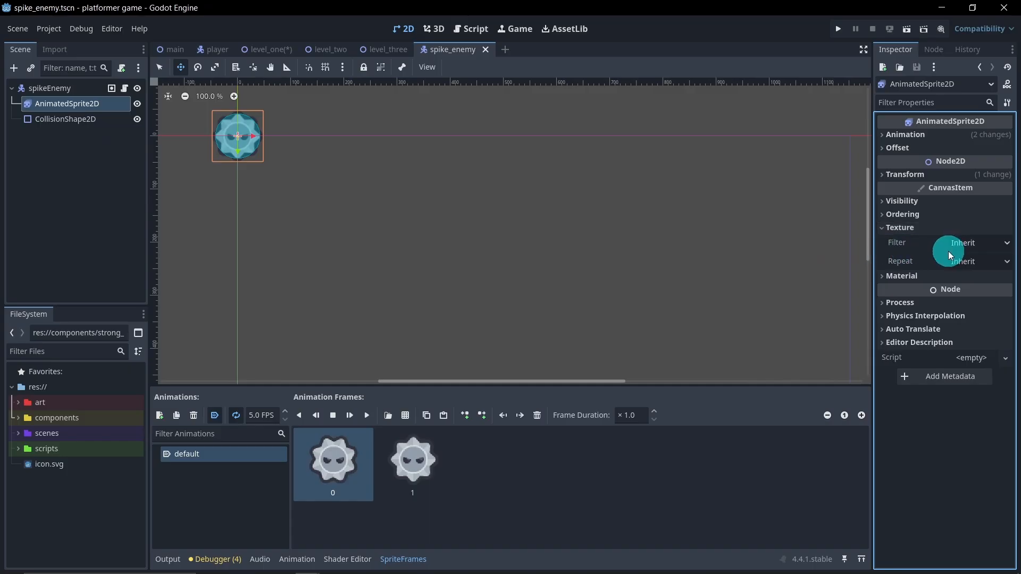
pyautogui.click(967, 242)
pyautogui.click(953, 271)
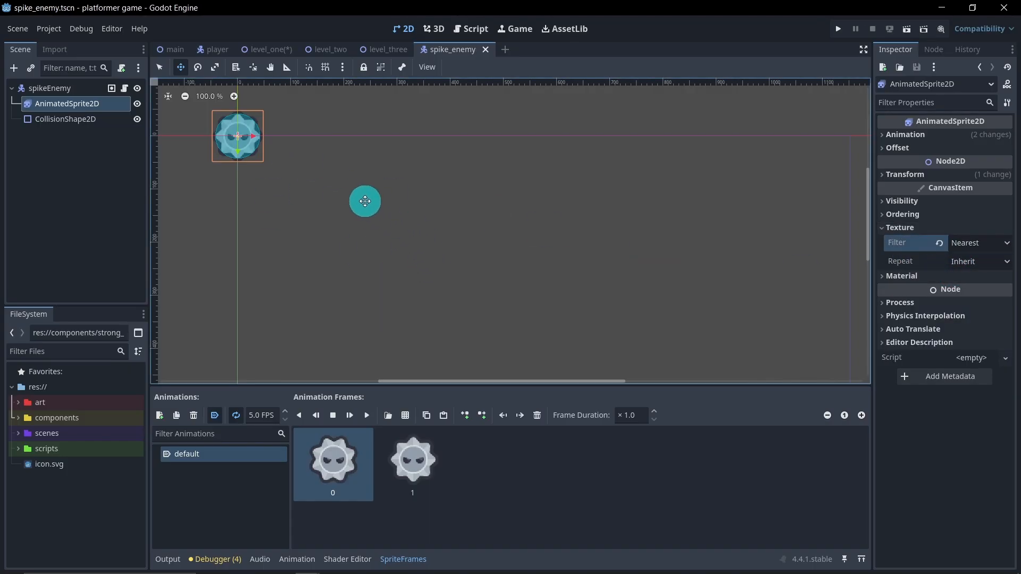
# Step: Save level_one, collapse both basic slime nodes there, and open the strong slime's scene for editing
pyautogui.click(255, 50)
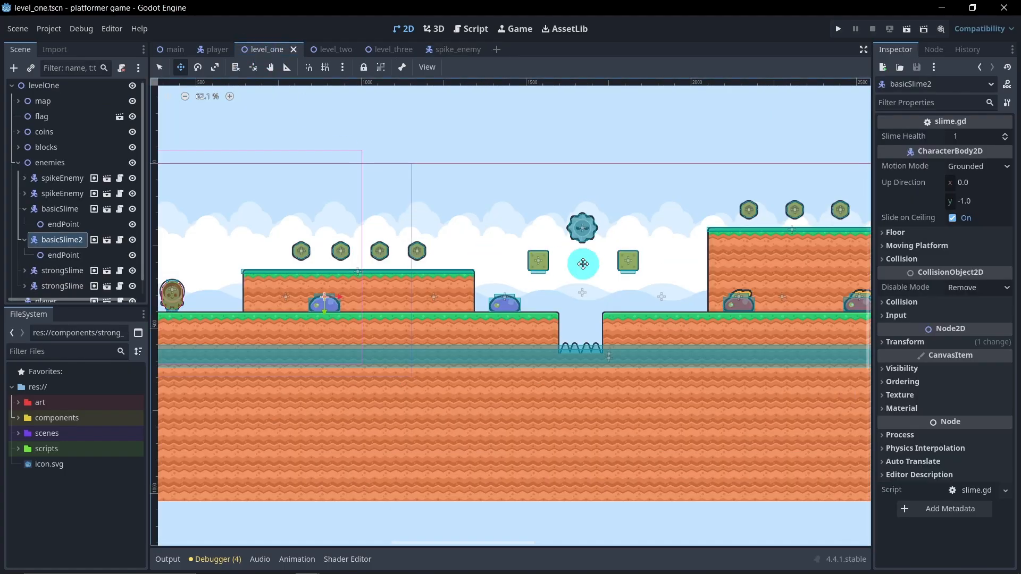
pyautogui.scroll(4, 725, 288)
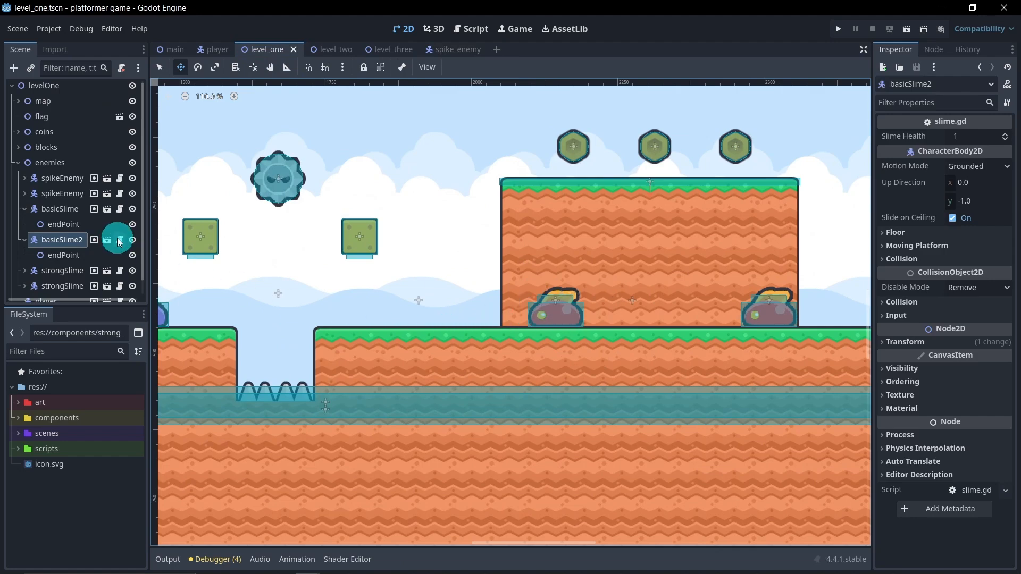
pyautogui.click(25, 209)
pyautogui.click(24, 226)
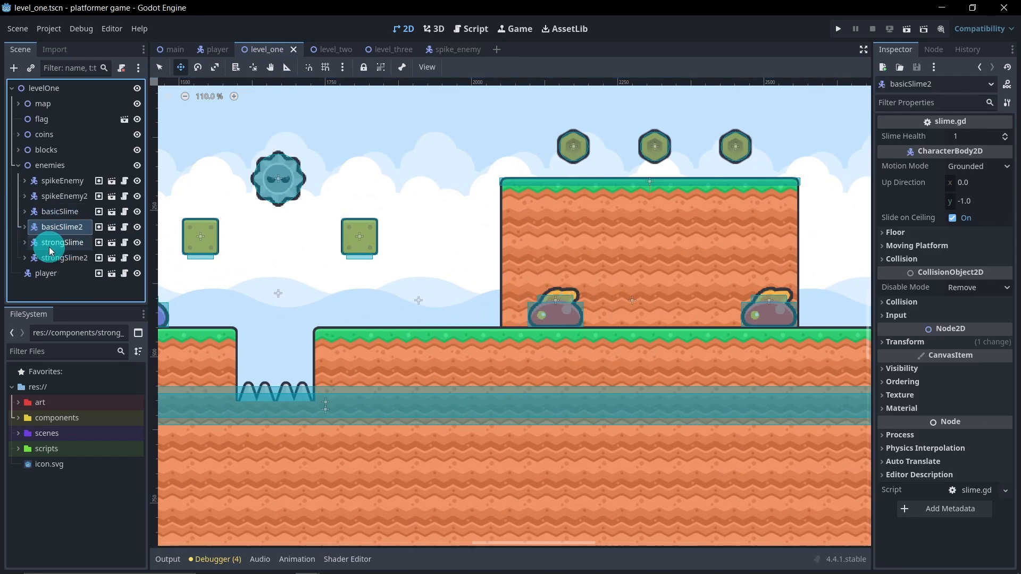
pyautogui.click(112, 245)
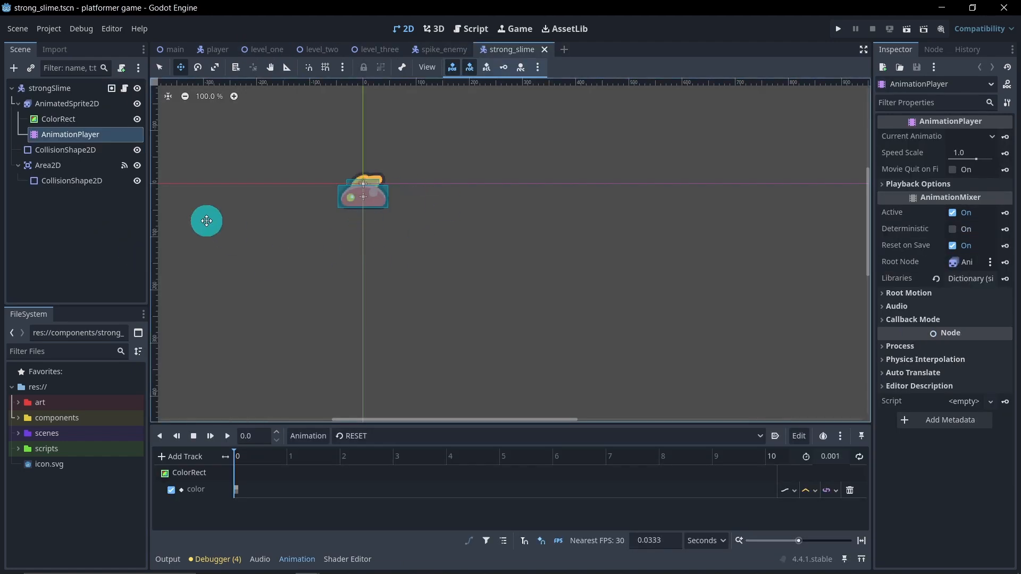
# Step: Load the hurting animation in the strong slime's AnimationPlayer and preview it on the sprite
pyautogui.click(74, 120)
pyautogui.click(15, 106)
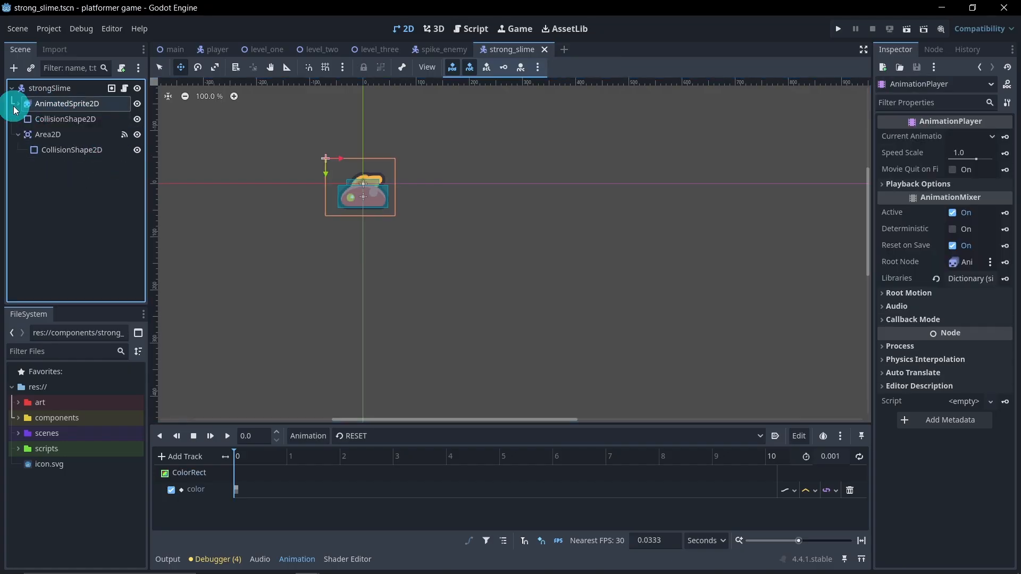
pyautogui.click(18, 104)
pyautogui.click(68, 119)
pyautogui.click(92, 136)
pyautogui.click(221, 237)
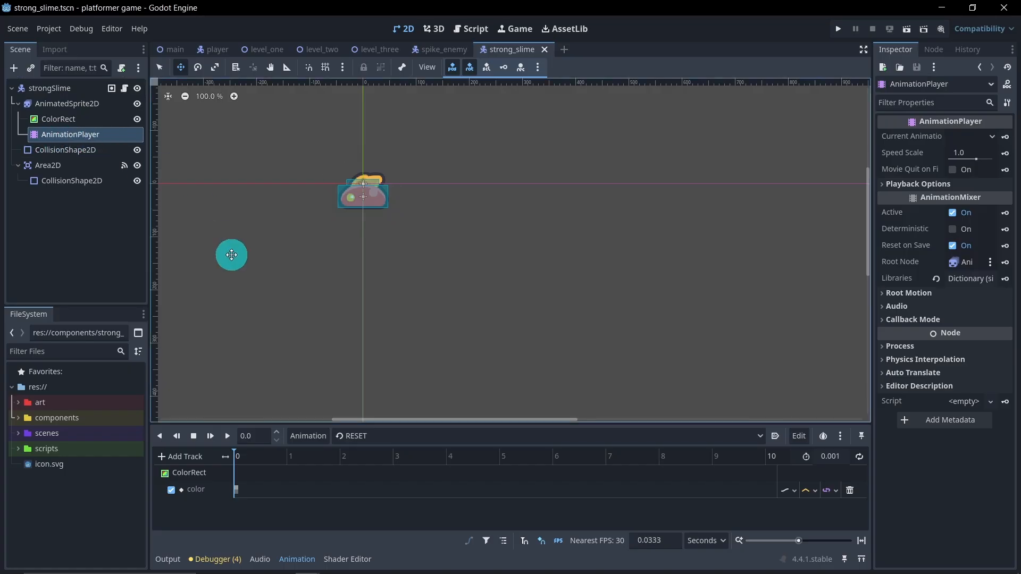
pyautogui.click(365, 437)
pyautogui.click(380, 468)
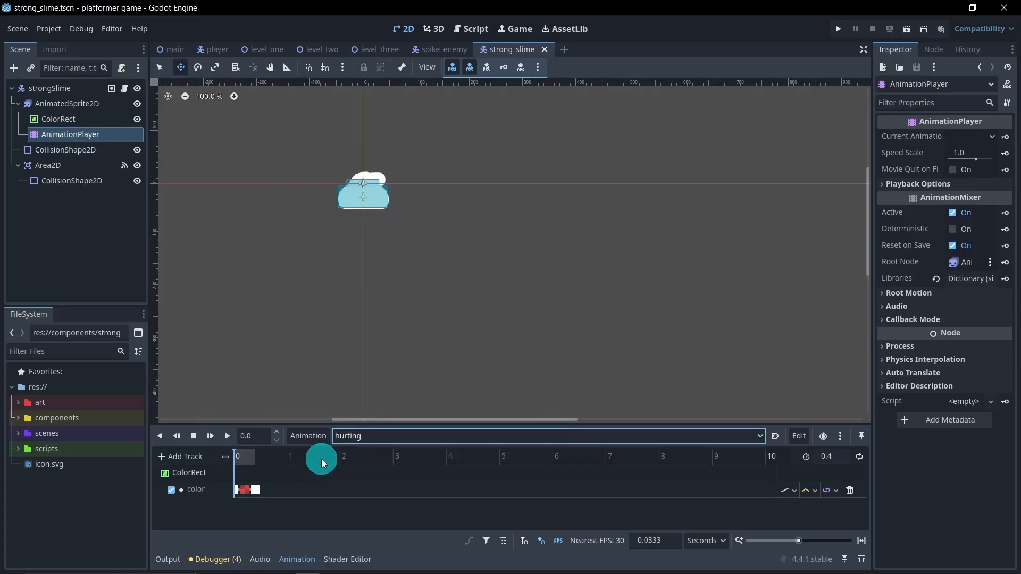
pyautogui.scroll(3, 312, 167)
pyautogui.moveTo(317, 176); pyautogui.dragTo(351, 214, button='middle')
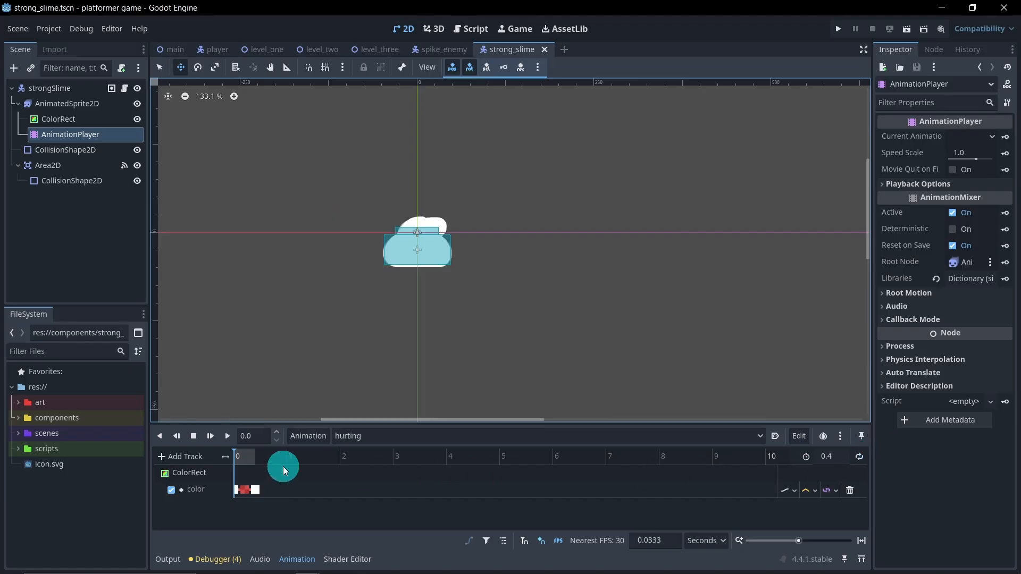
pyautogui.click(228, 436)
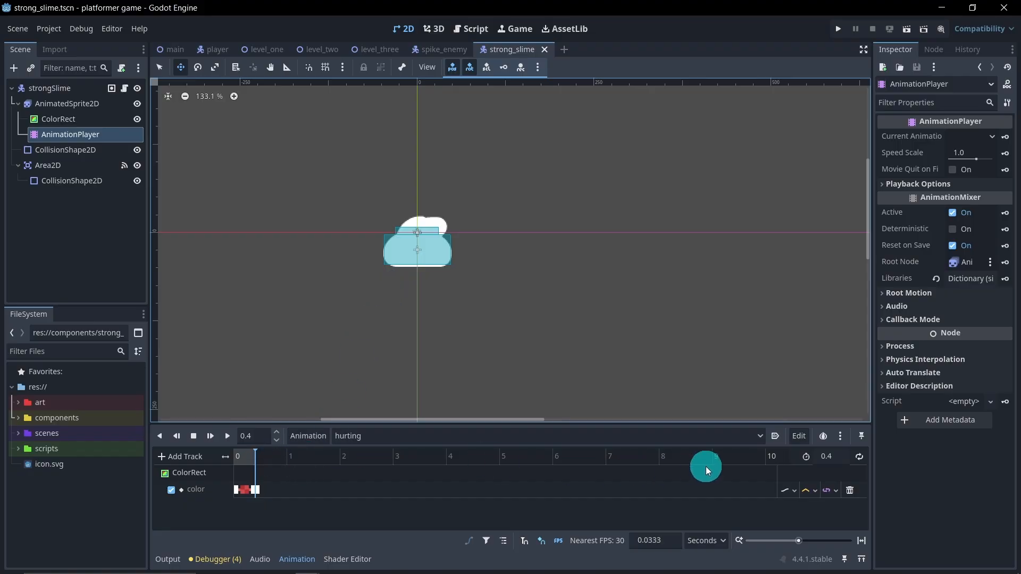
# Step: Set the hurting animation's length to 0.6 seconds and move its playhead to 0.6
pyautogui.click(831, 456)
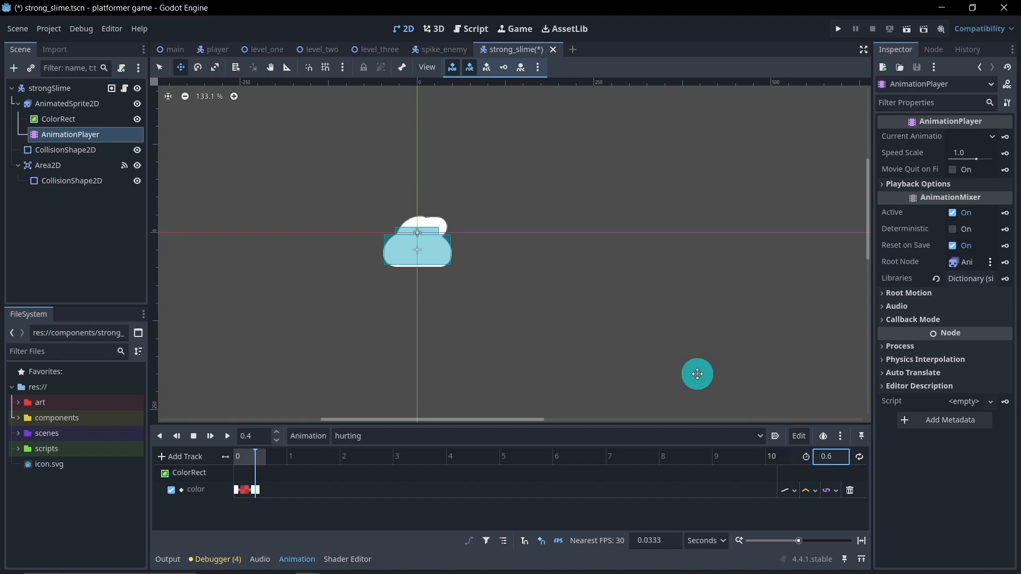
pyautogui.click(255, 436)
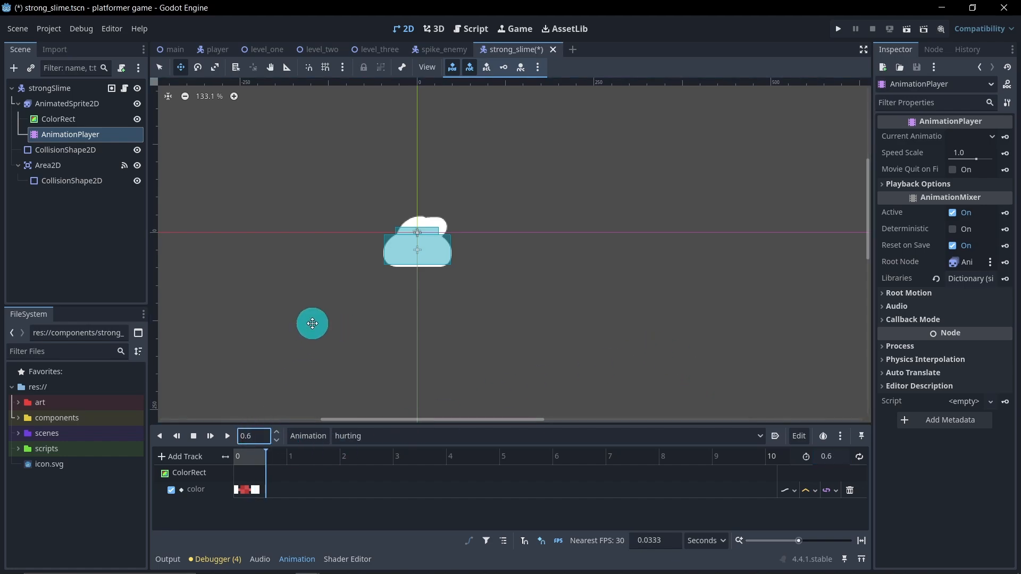
pyautogui.click(256, 490)
pyautogui.click(256, 472)
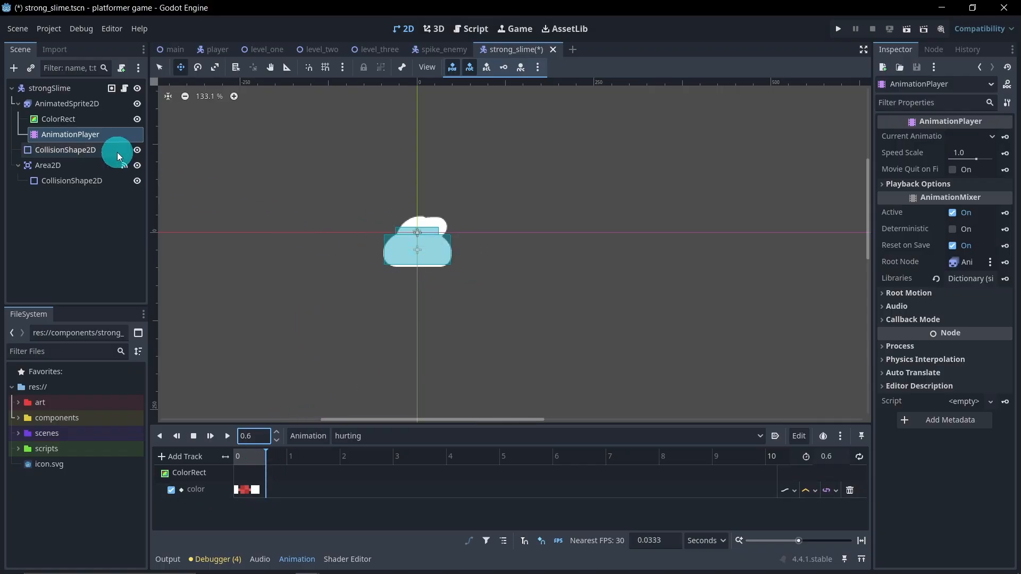
# Step: Set the ColorRect's colour alpha to 0 and add a colour key for it at 0.6 seconds in the hurting animation
pyautogui.click(94, 121)
pyautogui.click(949, 138)
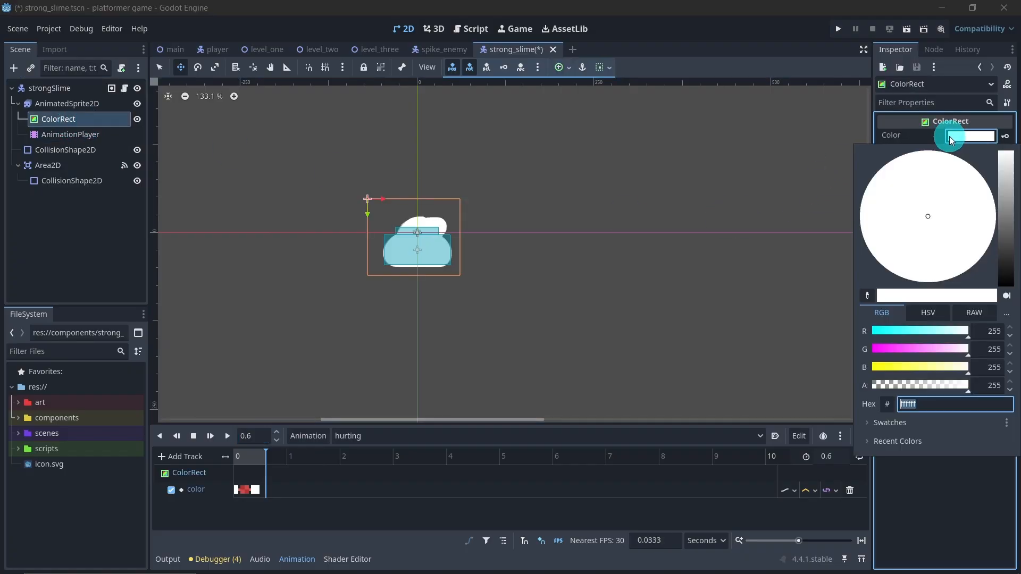
pyautogui.moveTo(946, 386); pyautogui.dragTo(700, 378)
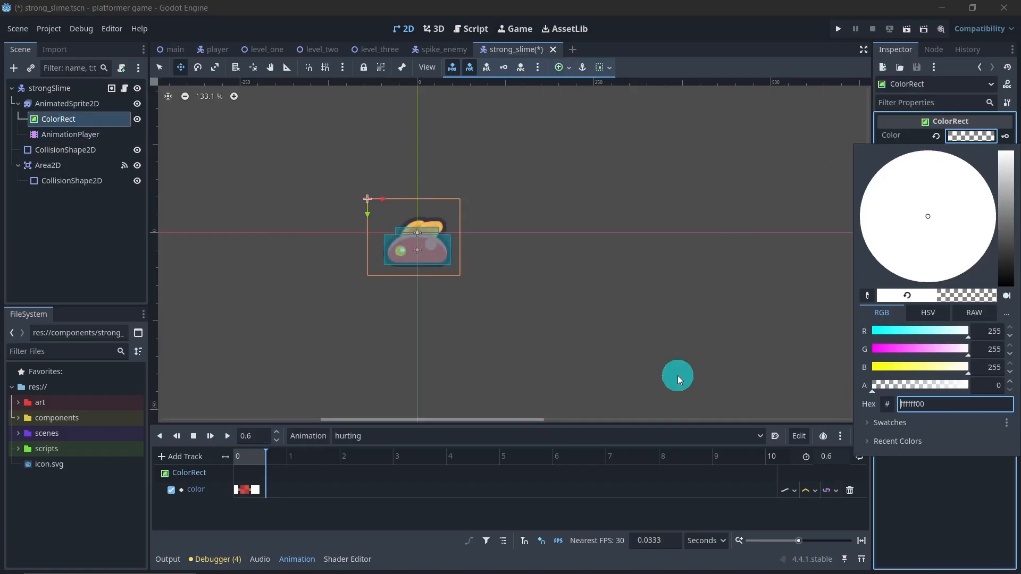
pyautogui.click(126, 234)
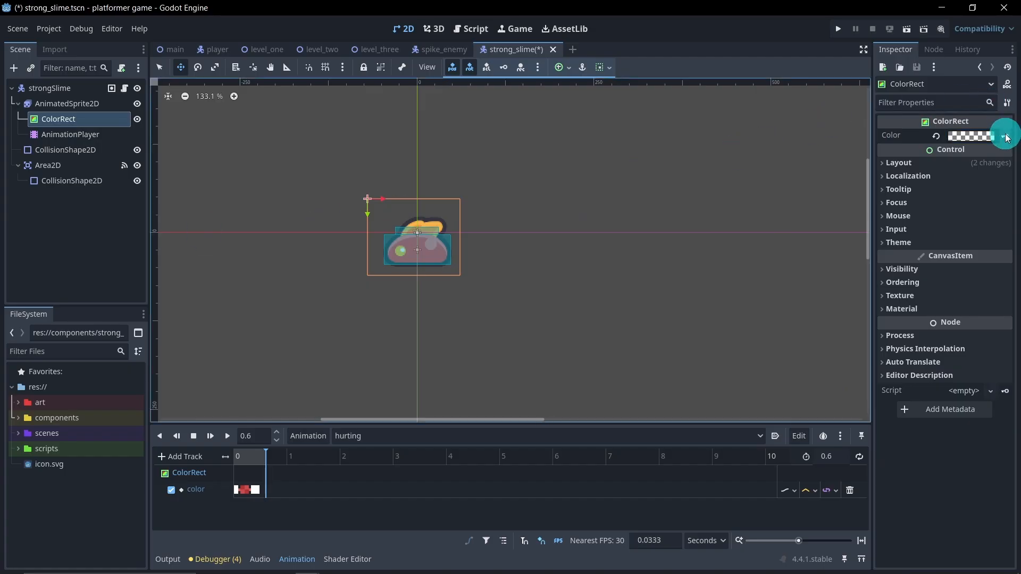
pyautogui.click(1005, 137)
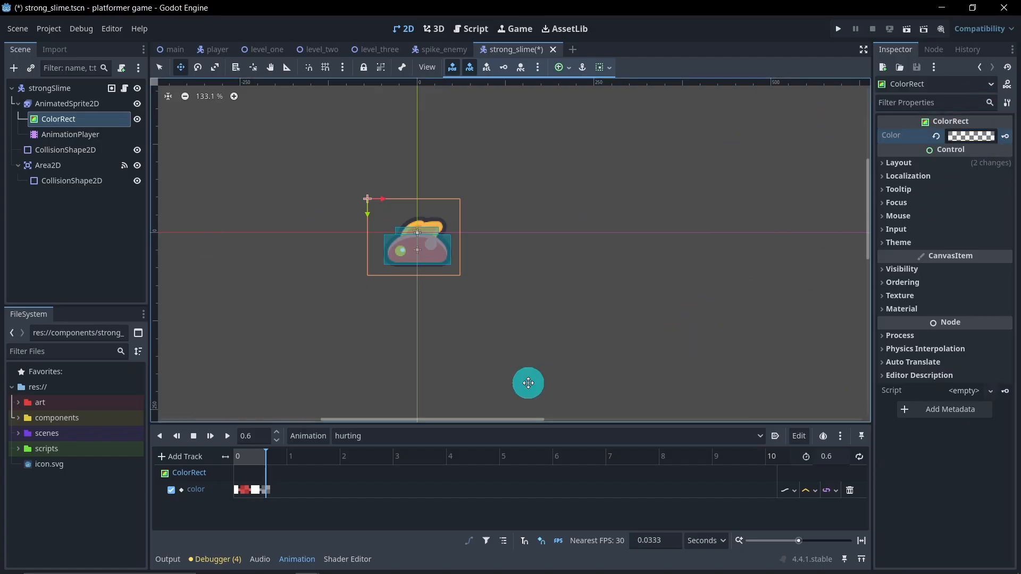
# Step: Play back the edited hurting animation and save the strong_slime scene
pyautogui.click(227, 436)
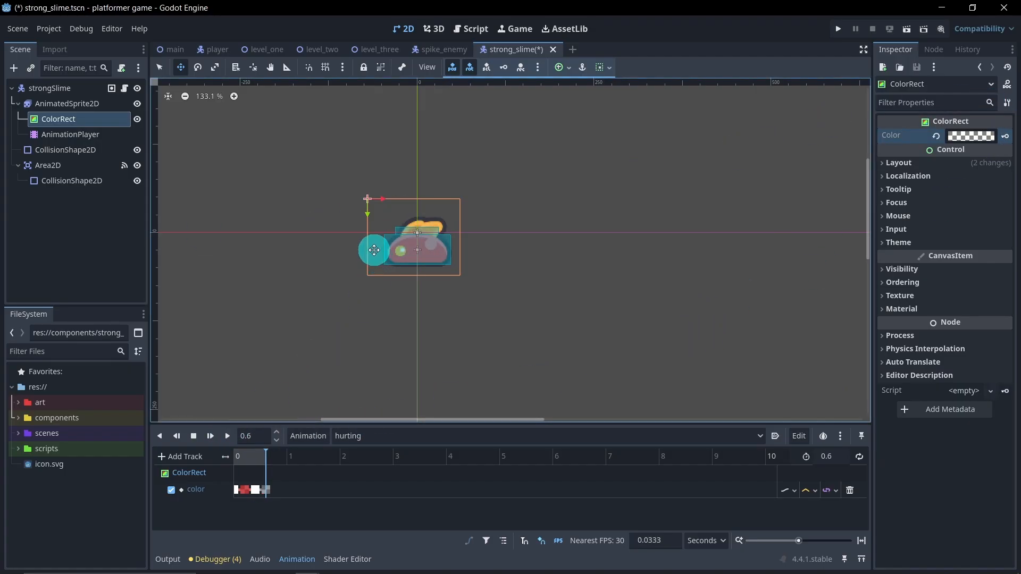
pyautogui.click(270, 489)
pyautogui.click(489, 203)
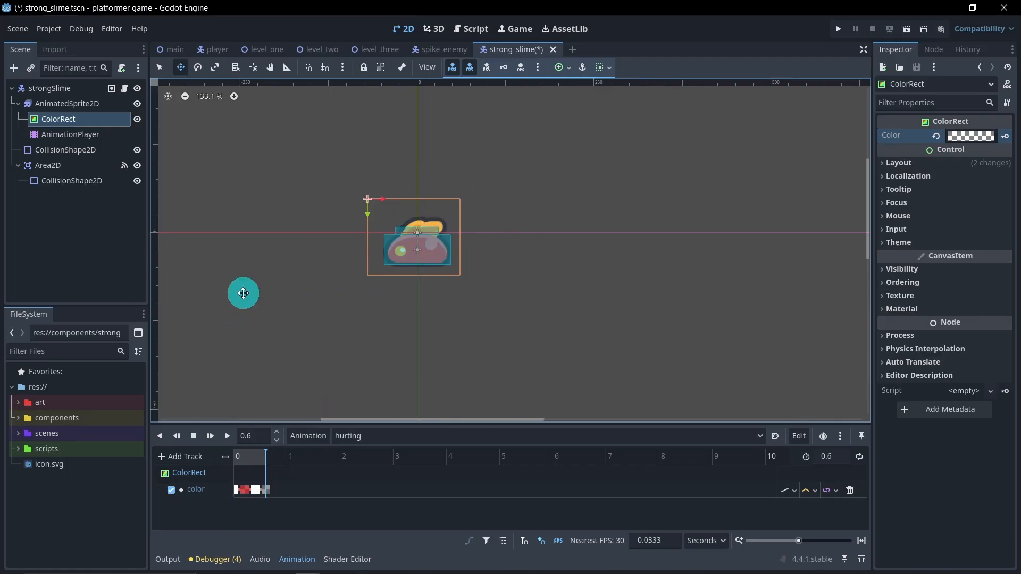
pyautogui.hotkey('ctrl', 's')
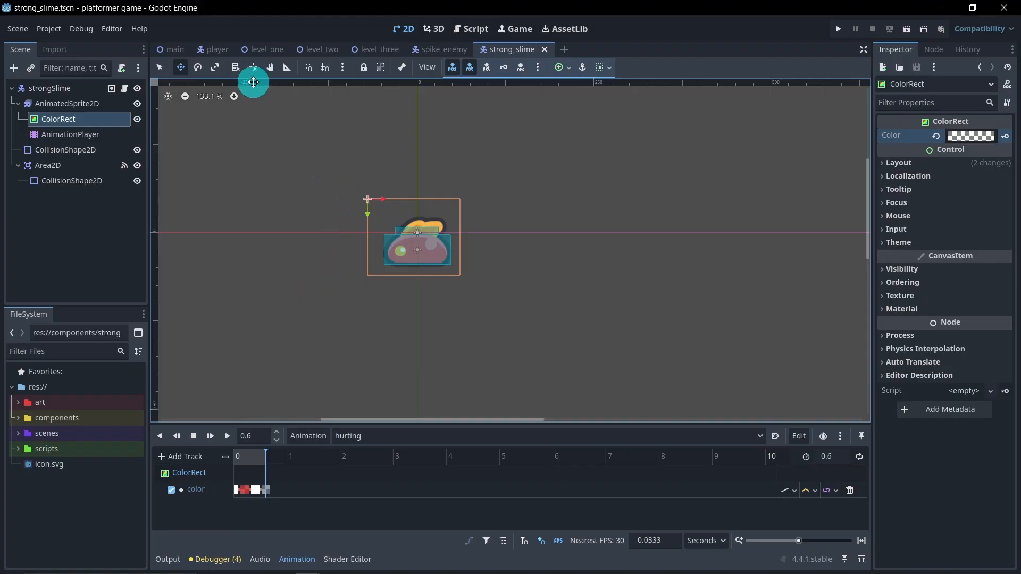
# Step: Return to the level_one scene, collapse its enemies group and run the current scene
pyautogui.click(259, 49)
pyautogui.scroll(-3, 384, 229)
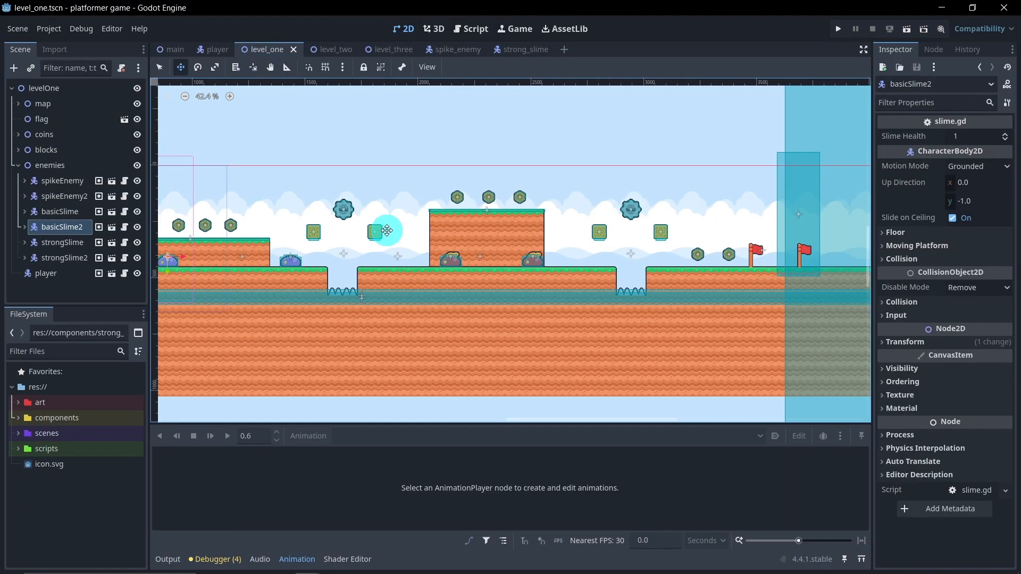
pyautogui.scroll(-2, 386, 230)
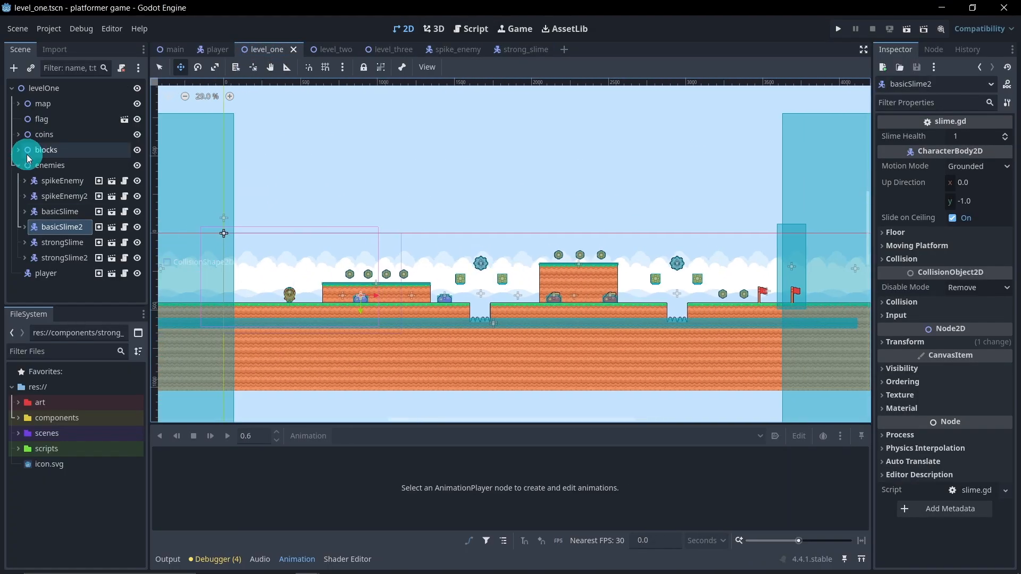
pyautogui.click(18, 165)
pyautogui.click(906, 29)
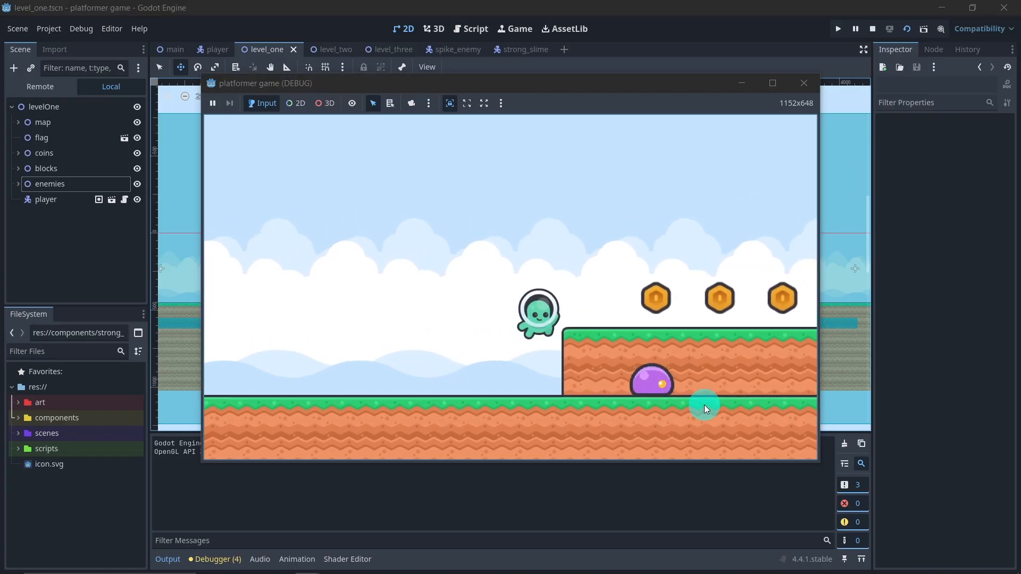
# Step: Playtest the first half of level_one, passing the basic slimes and crossing the blocks around the first spike enemy
pyautogui.press('Right')
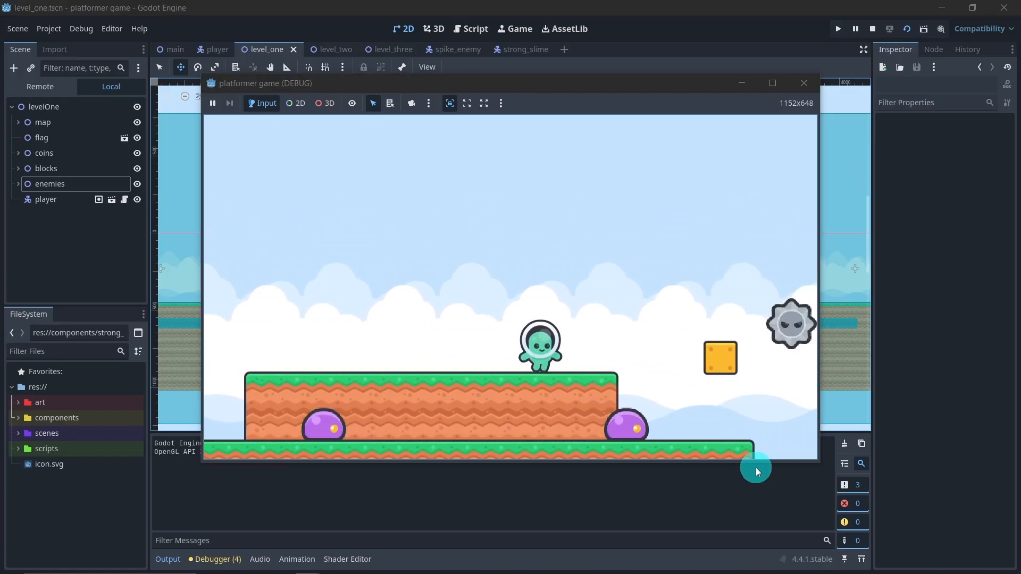
pyautogui.press('Right')
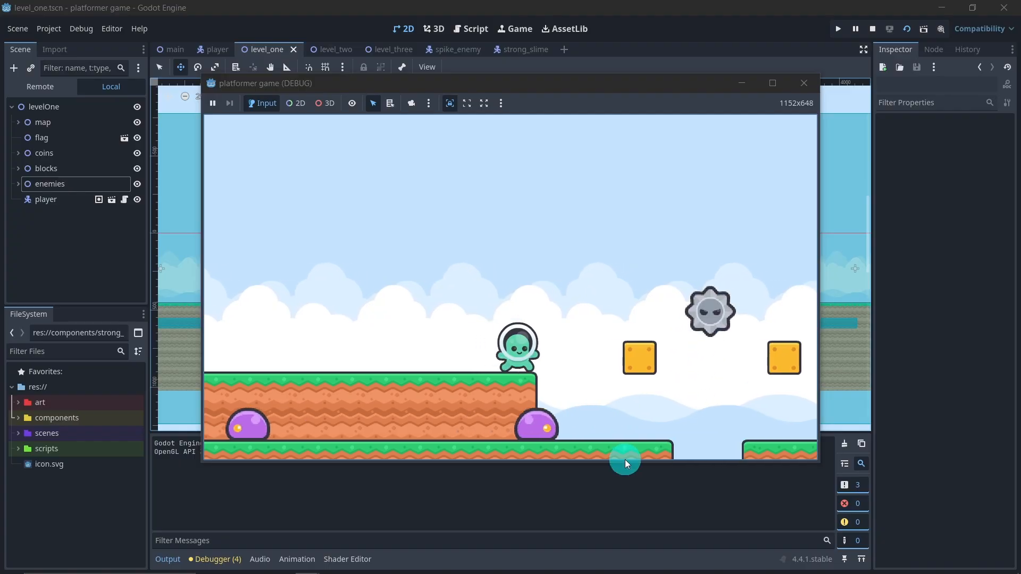
pyautogui.press('Right')
pyautogui.press('Left')
pyautogui.press('space')
pyautogui.press('Right')
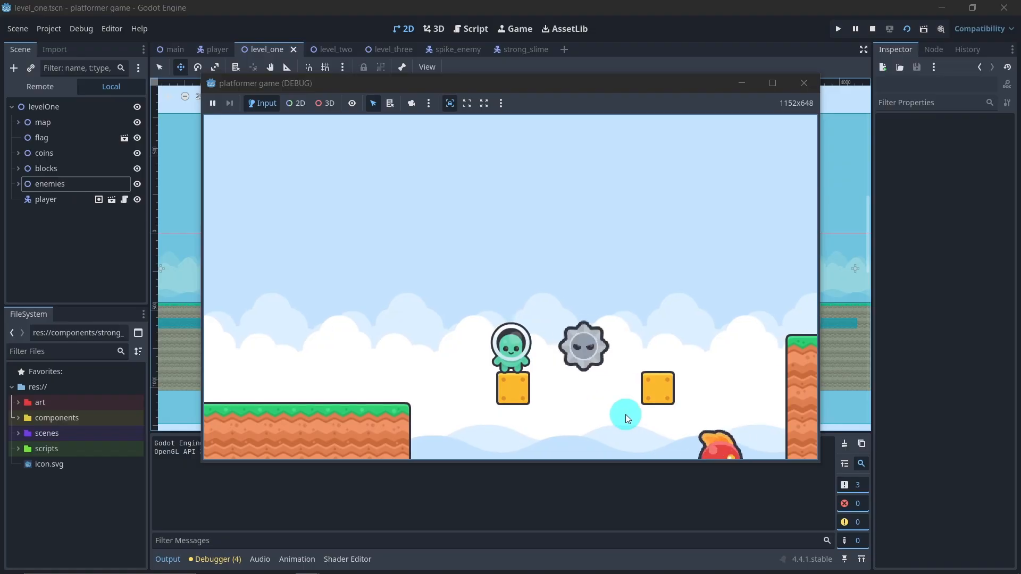
pyautogui.press('space')
pyautogui.press('Right')
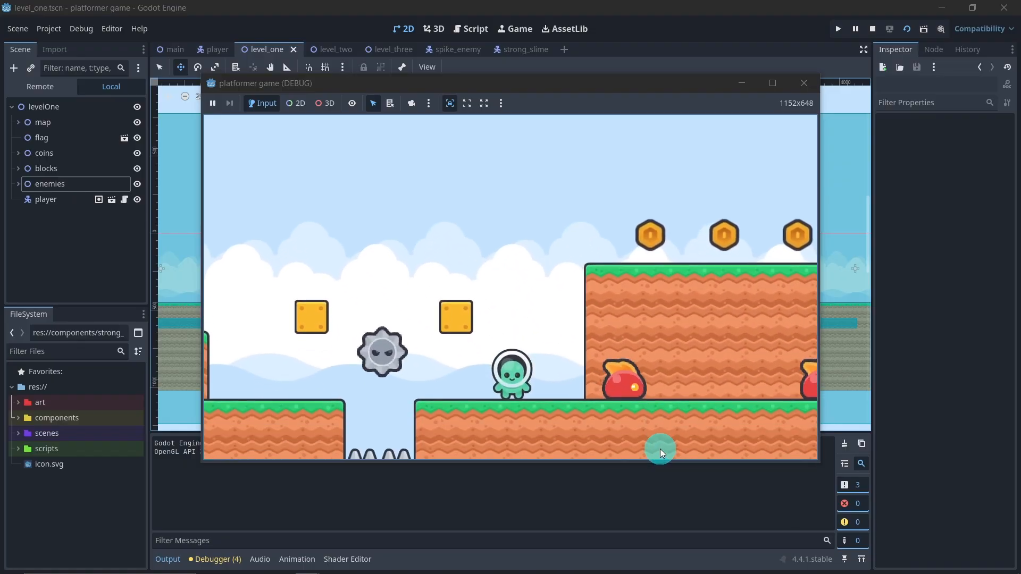
# Step: Playtest the strong slimes by jumping on them around the raised platform to check their hurting animation
pyautogui.press('space')
pyautogui.press('Left')
pyautogui.press('Right')
pyautogui.press('space')
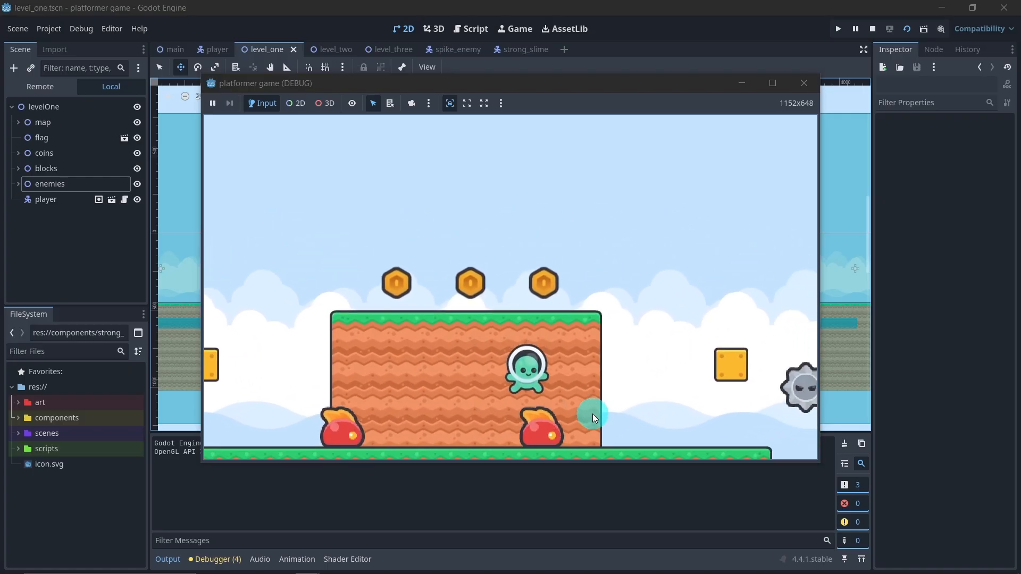
pyautogui.press('Right')
pyautogui.press('Left')
pyautogui.press('space')
pyautogui.press('Left')
pyautogui.press('Right')
pyautogui.press('space')
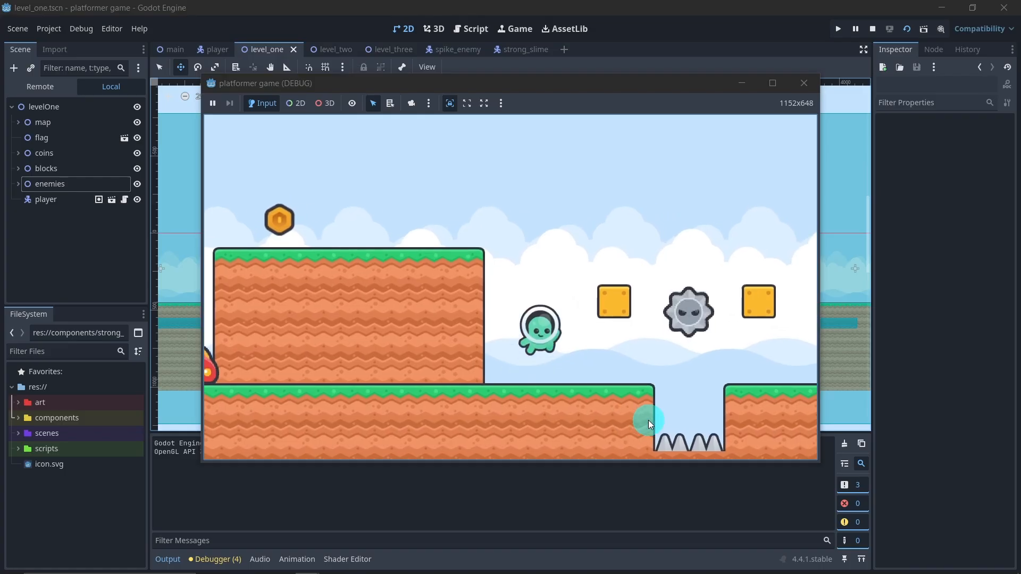
# Step: Cross the blocks beside the second spike enemy, reach the flags at the level's end and close the running game
pyautogui.press('Right')
pyautogui.press('space')
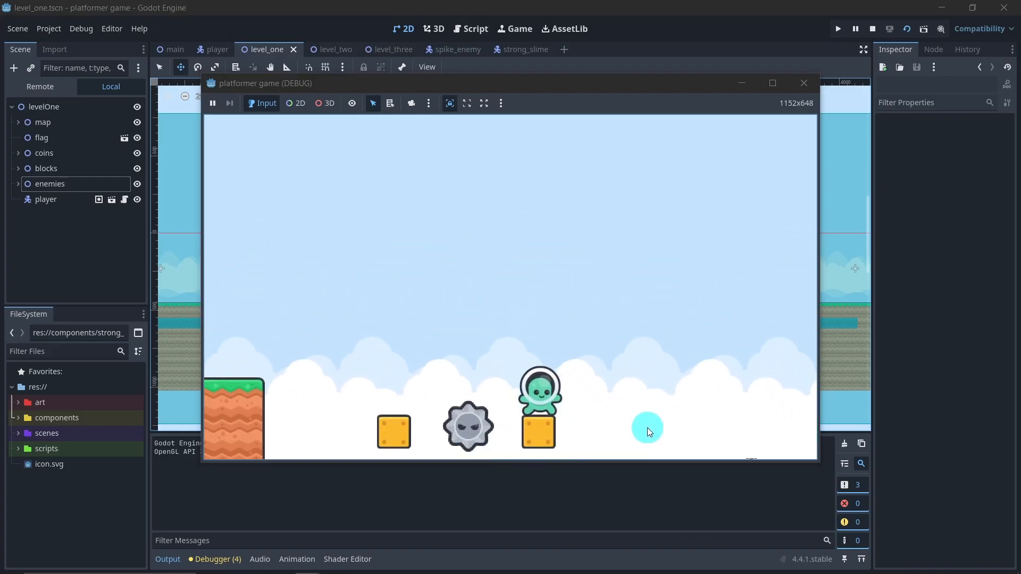
pyautogui.press('Right')
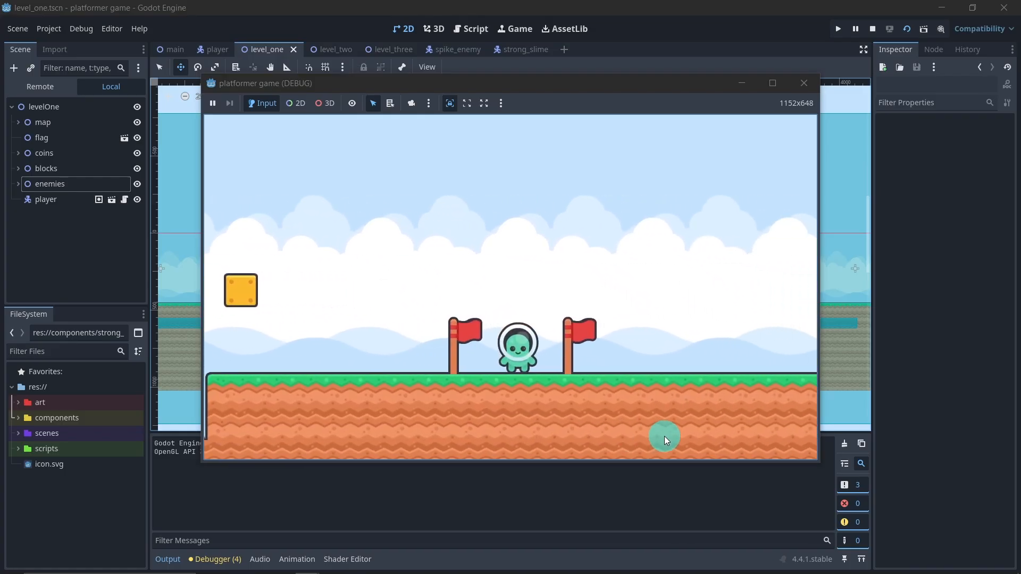
pyautogui.click(804, 84)
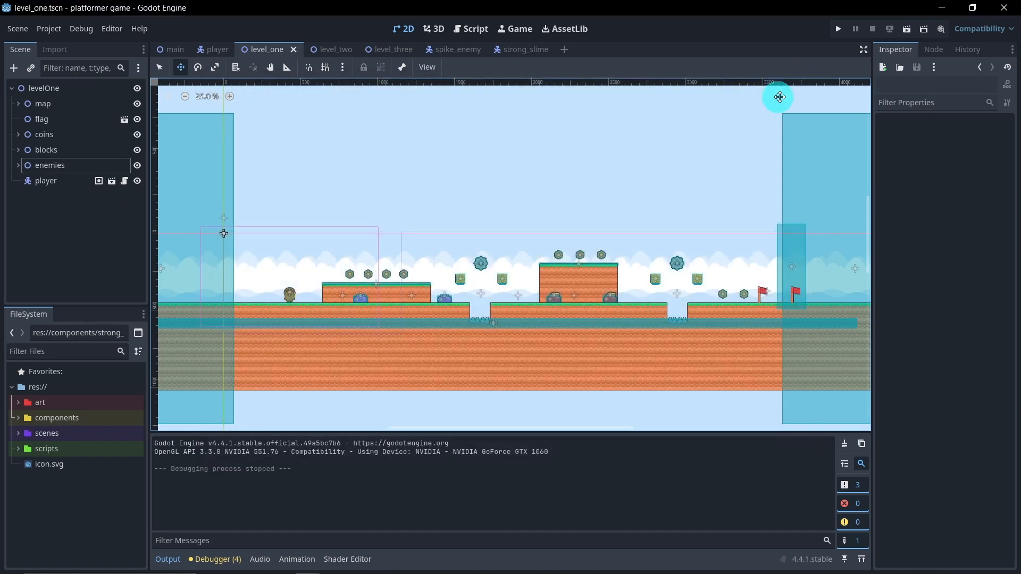
# Step: Hide the output log and close the spike_enemy and strong_slime scenes
pyautogui.click(169, 558)
pyautogui.click(455, 49)
pyautogui.click(477, 48)
pyautogui.click(465, 47)
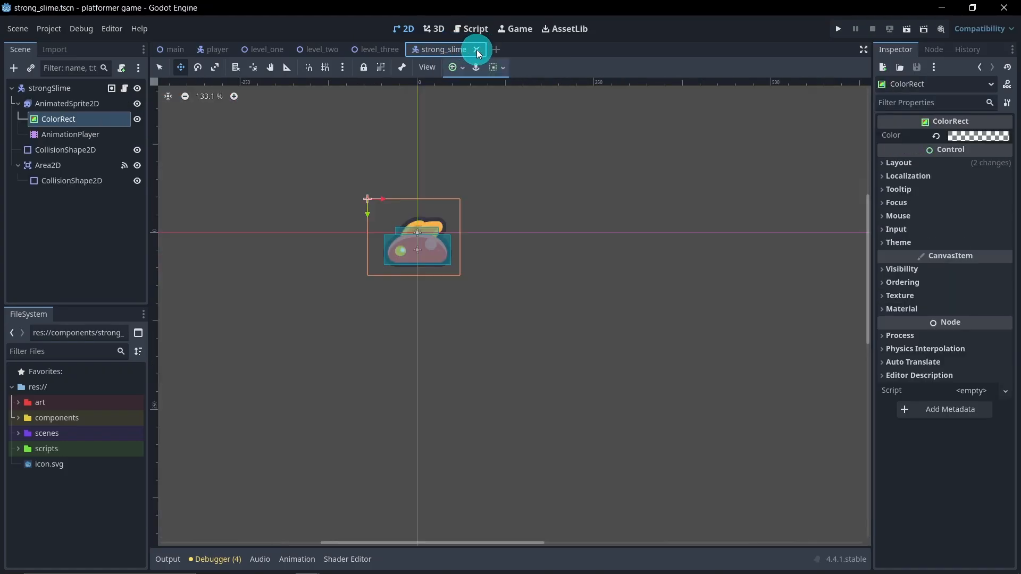
pyautogui.click(477, 49)
# Step: Open the level_two scene, examine its whole layout and clear the flag selection
pyautogui.click(268, 49)
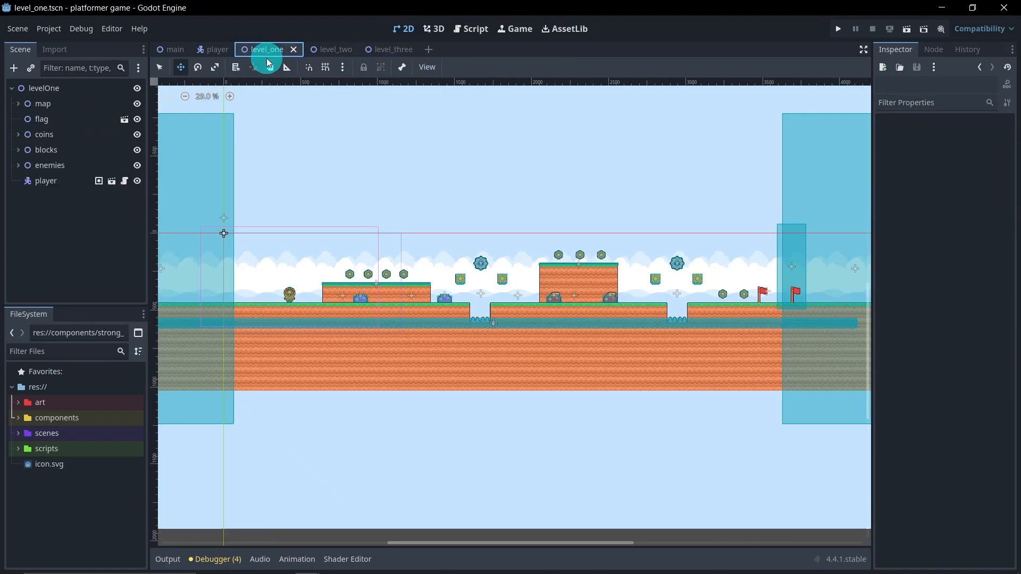
pyautogui.click(337, 49)
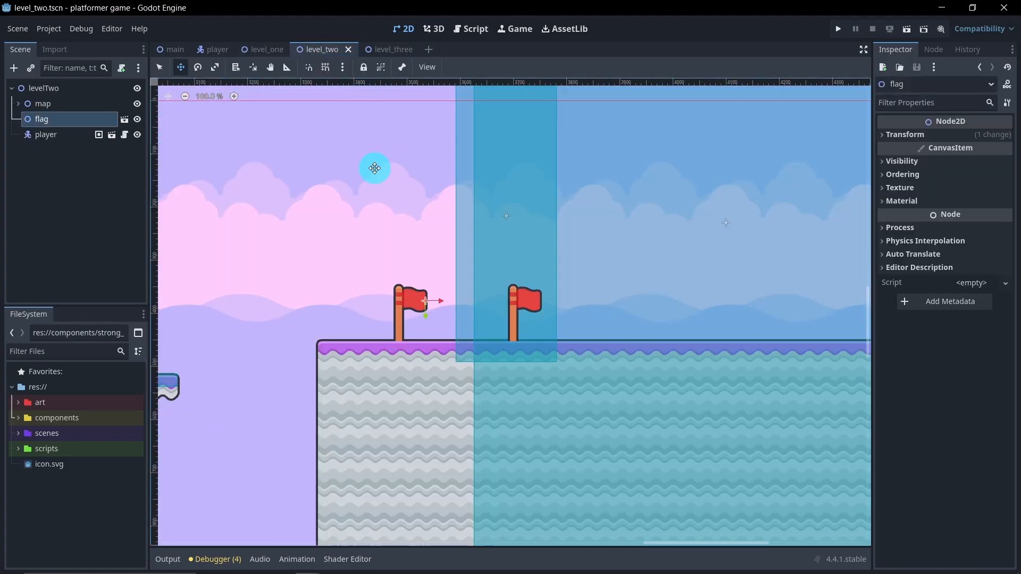
pyautogui.scroll(-6, 375, 168)
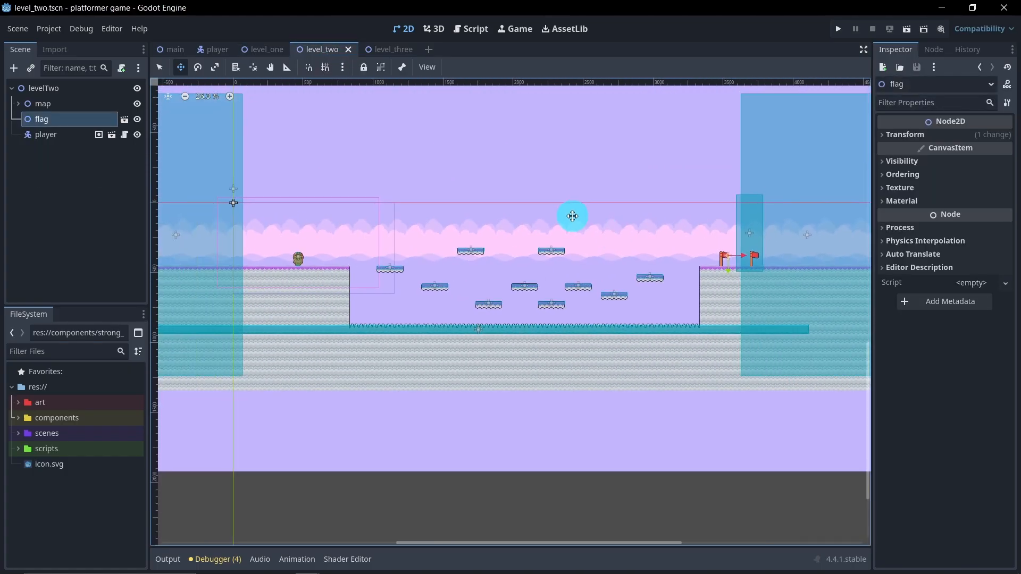
pyautogui.moveTo(571, 215); pyautogui.dragTo(579, 226, button='middle')
pyautogui.click(140, 217)
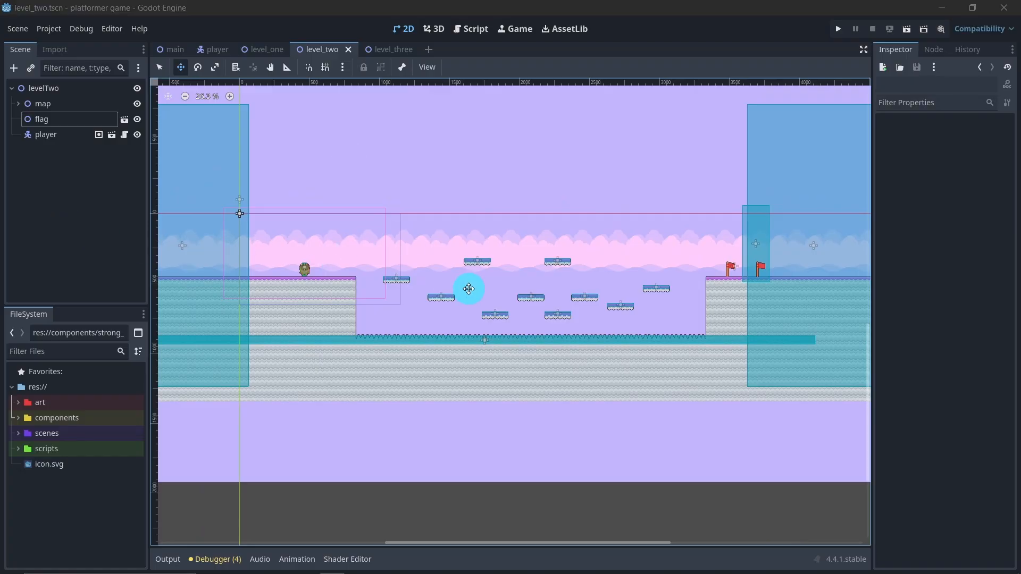
pyautogui.click(105, 215)
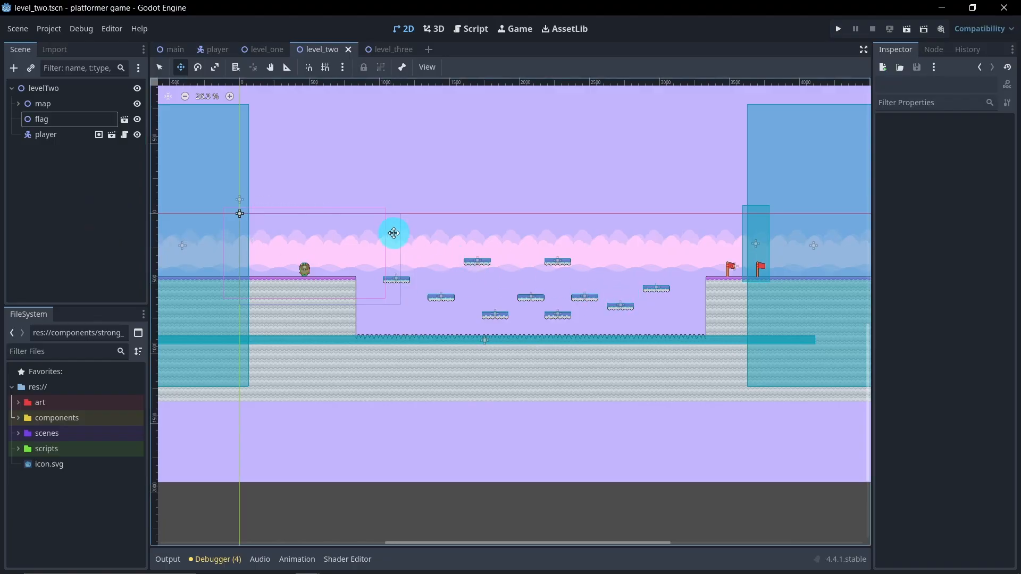
# Step: Add a Node2D child to levelTwo and rename it coins
pyautogui.rightClick(64, 88)
pyautogui.click(91, 98)
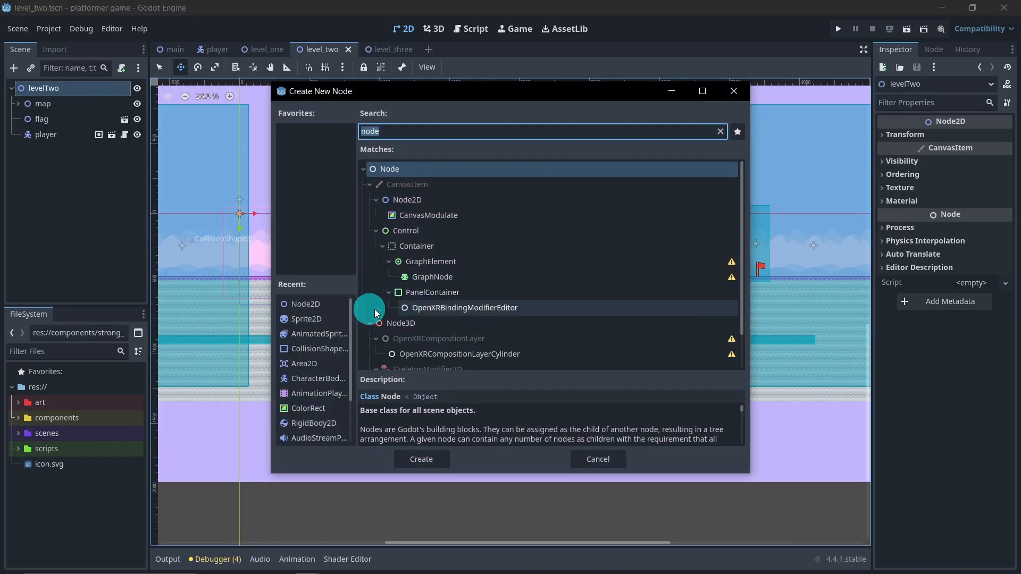
pyautogui.doubleClick(307, 307)
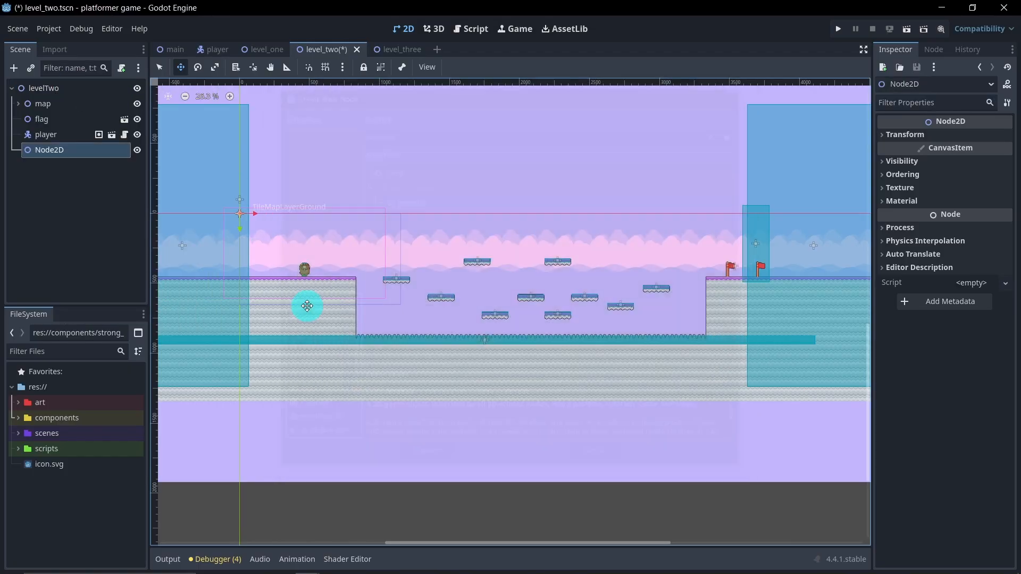
pyautogui.doubleClick(86, 151)
pyautogui.write('coins')
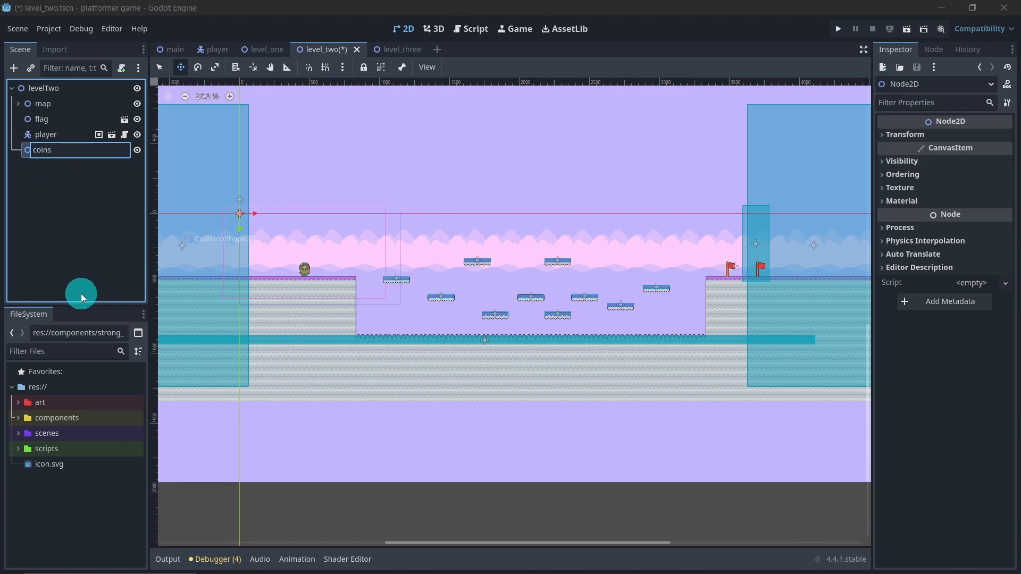
pyautogui.press('Return')
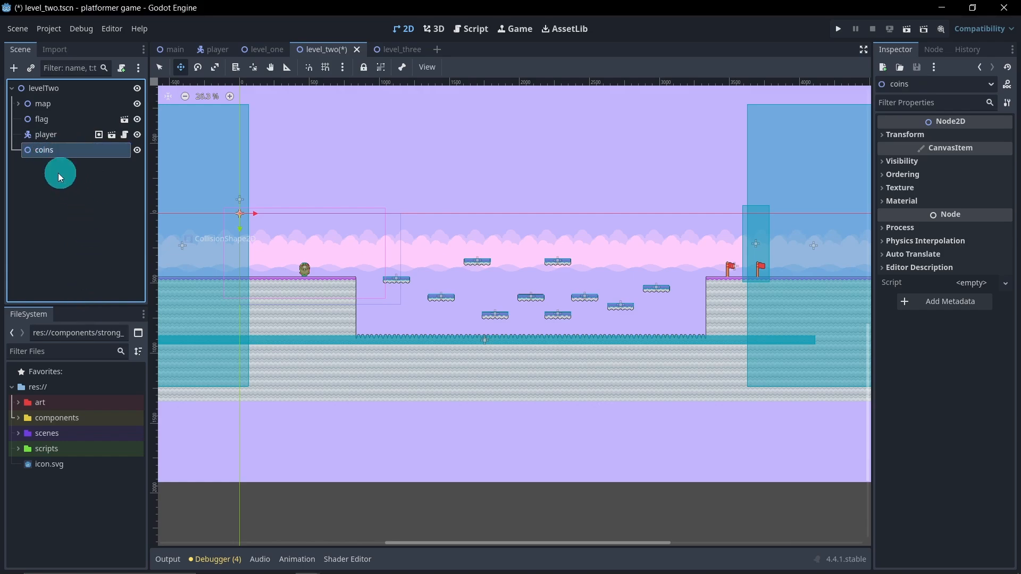
# Step: Instance coin.tscn under coins and place it above the second floating platform, moving it about (1439, 526) px
pyautogui.click(20, 418)
pyautogui.moveTo(85, 475); pyautogui.dragTo(61, 153)
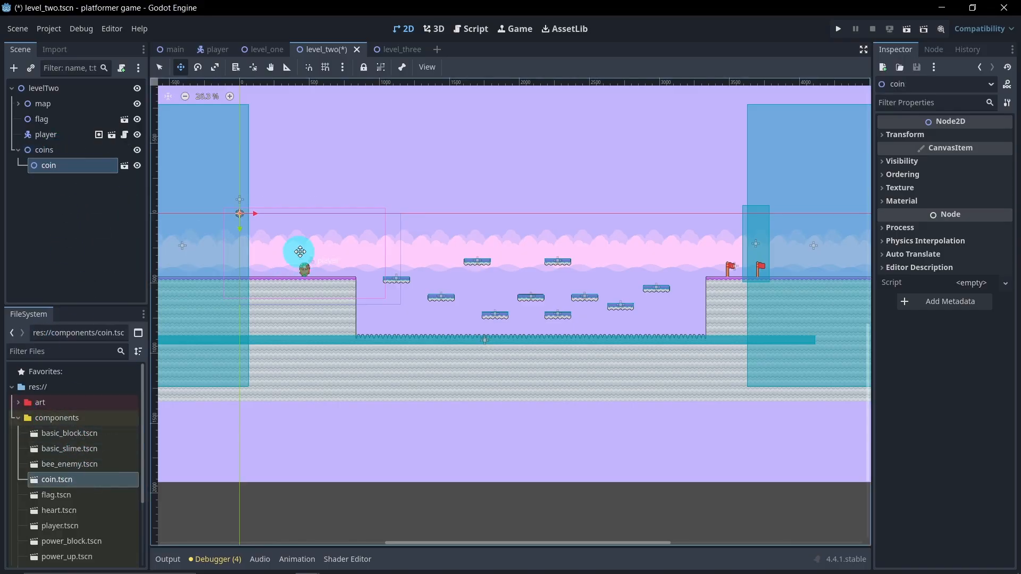
pyautogui.moveTo(263, 230); pyautogui.dragTo(462, 298)
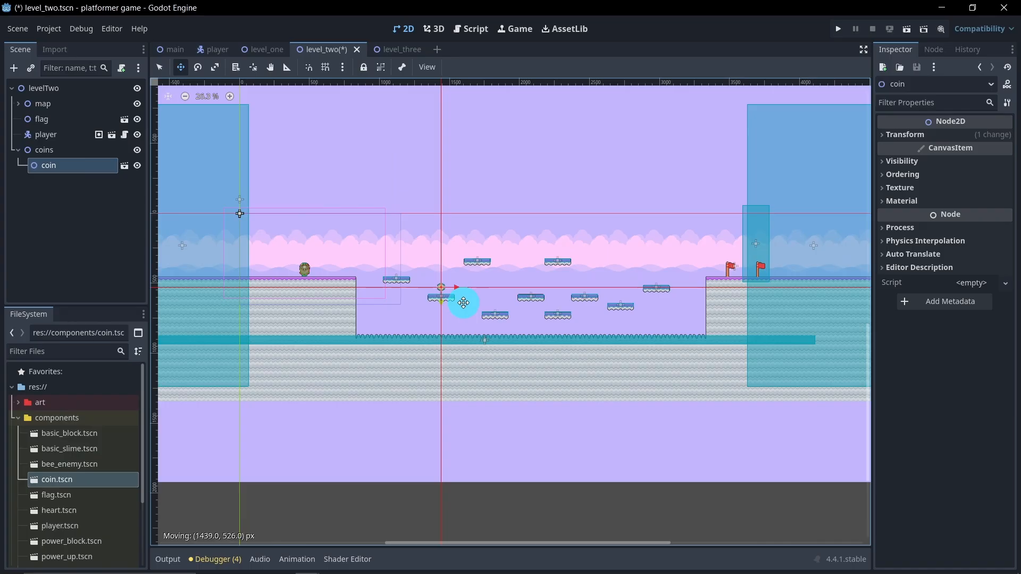
pyautogui.scroll(5, 462, 298)
pyautogui.scroll(4, 470, 286)
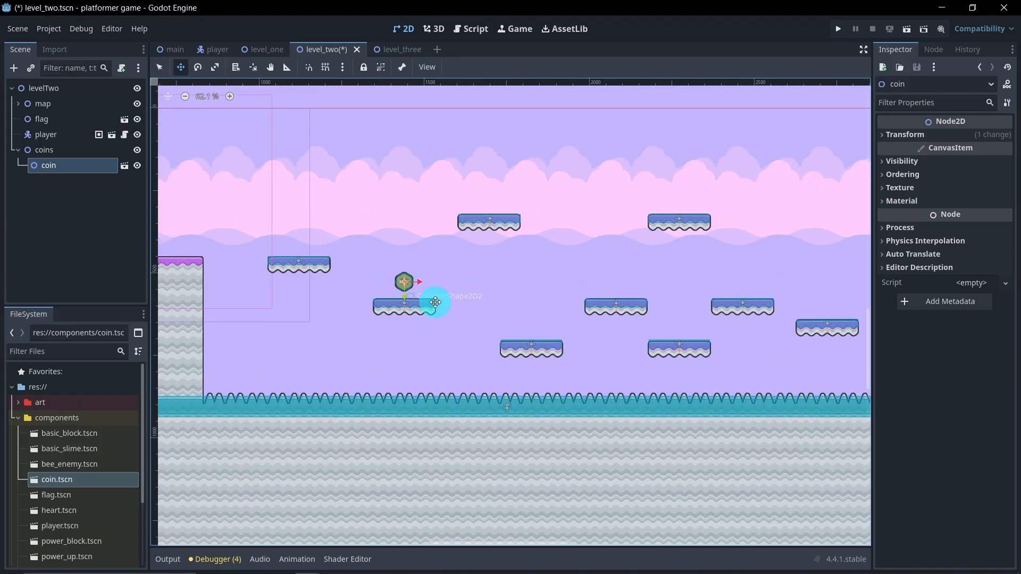
# Step: Duplicate the coin and place the copy above the next lower floating platform
pyautogui.hotkey('ctrl', 'd')
pyautogui.moveTo(432, 312); pyautogui.dragTo(556, 353)
pyautogui.moveTo(607, 351); pyautogui.dragTo(529, 353, button='middle')
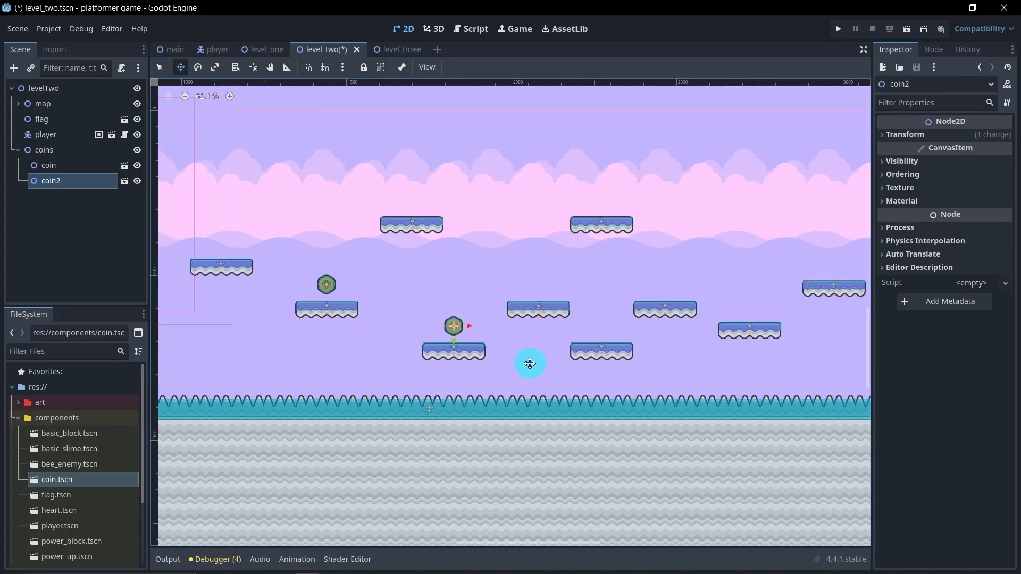
# Step: Duplicate two more coins onto the second high platform and the last floating platform, and collapse the coins group
pyautogui.hotkey('ctrl', 'd')
pyautogui.moveTo(513, 364); pyautogui.dragTo(658, 230)
pyautogui.moveTo(643, 236); pyautogui.dragTo(531, 290, button='middle')
pyautogui.hotkey('ctrl', 'd')
pyautogui.moveTo(531, 289); pyautogui.dragTo(732, 354)
pyautogui.scroll(-4, 492, 333)
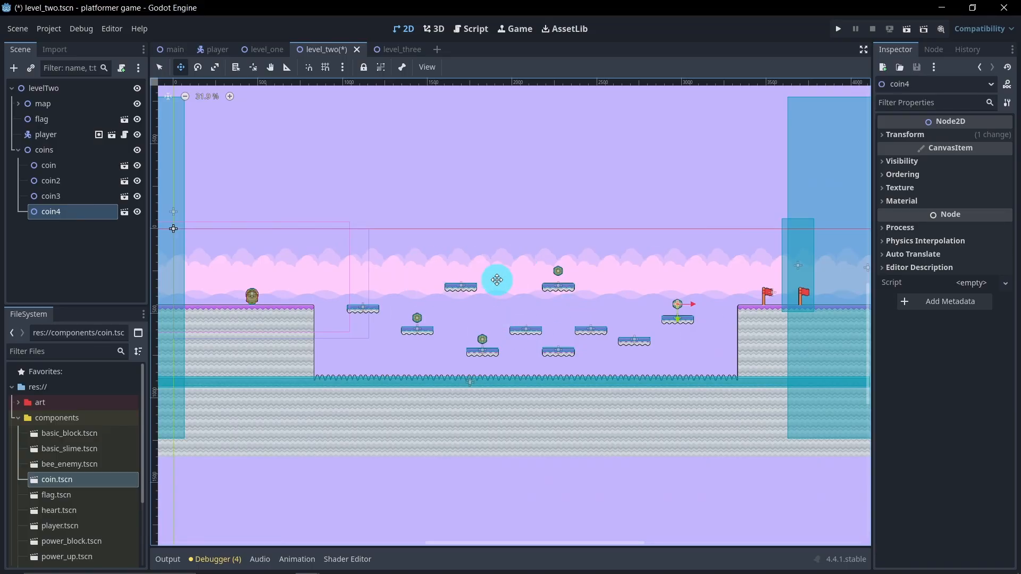
pyautogui.click(18, 150)
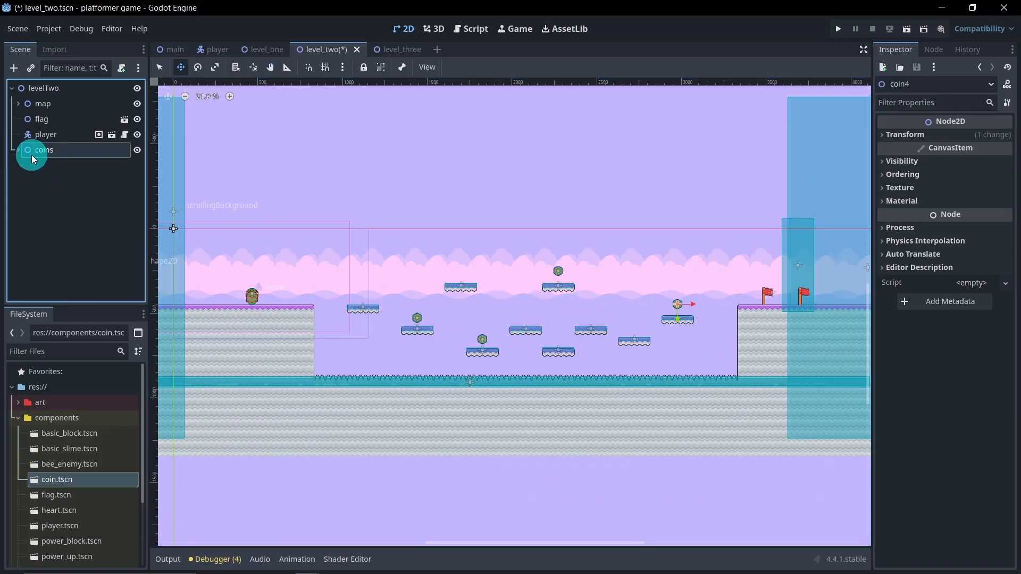
# Step: Add another Node2D child to levelTwo and rename it blocks
pyautogui.rightClick(62, 89)
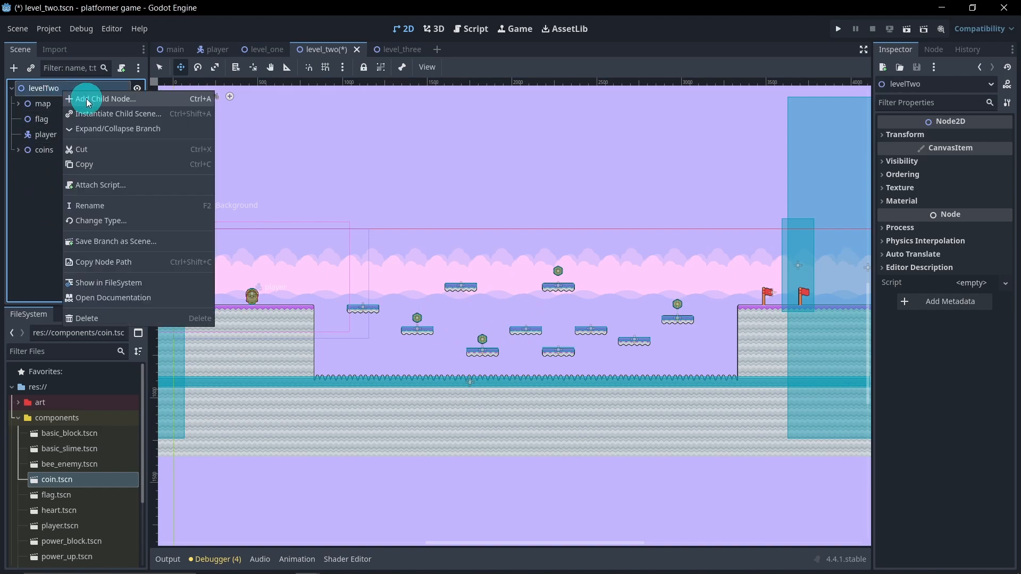
pyautogui.click(87, 98)
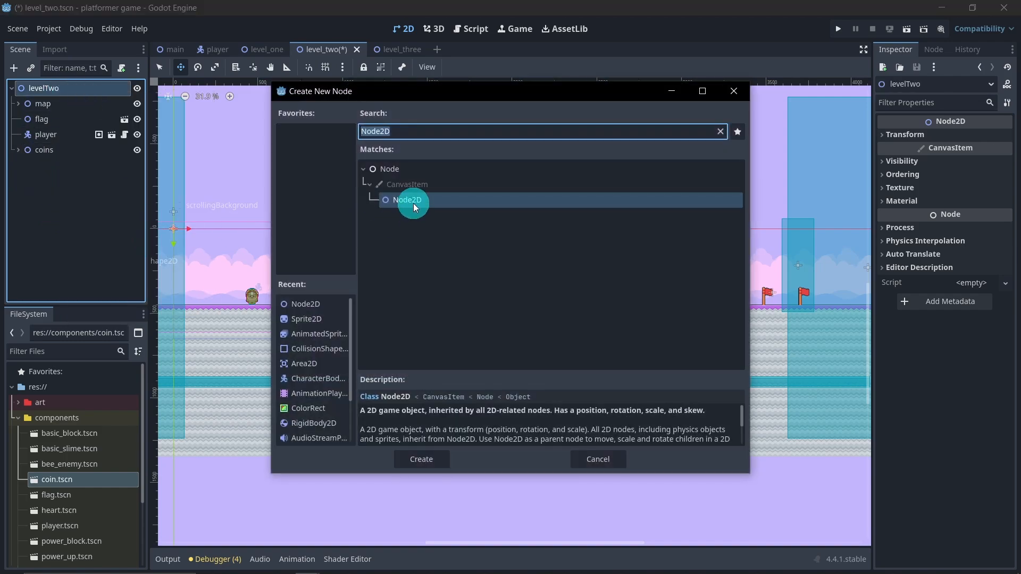
pyautogui.doubleClick(413, 202)
pyautogui.doubleClick(48, 166)
pyautogui.write('blocks')
pyautogui.press('Return')
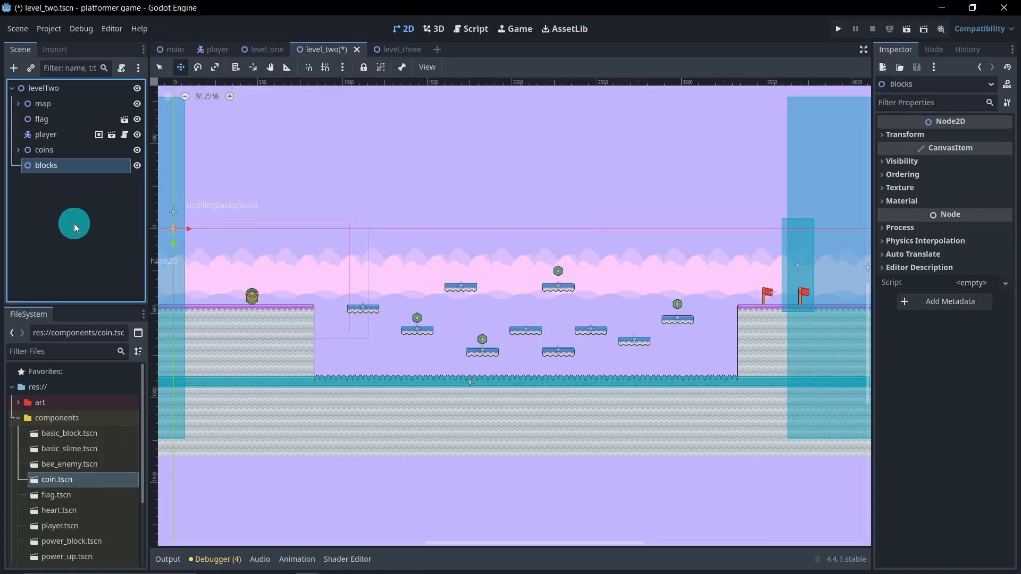
pyautogui.click(75, 223)
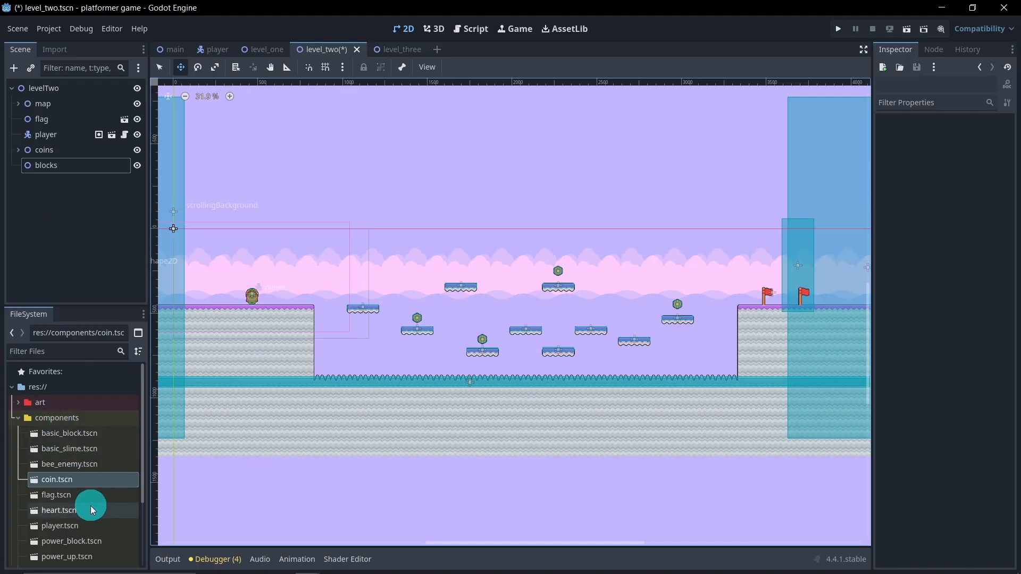
# Step: Instance power_block.tscn under blocks and place it in the air just ahead of the player's starting spot
pyautogui.moveTo(93, 541); pyautogui.dragTo(62, 165)
pyautogui.moveTo(211, 255); pyautogui.dragTo(335, 304)
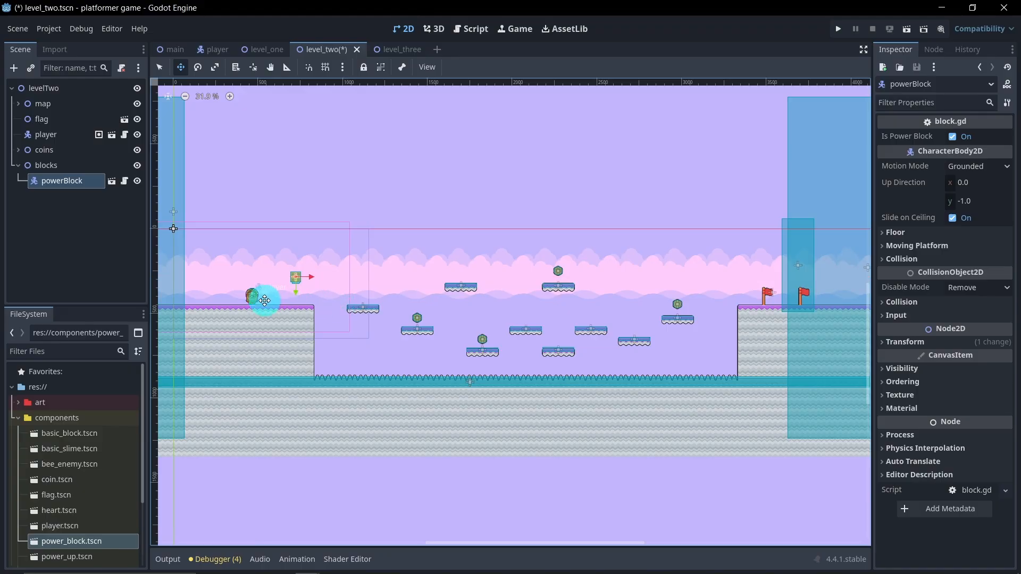
pyautogui.scroll(3, 265, 300)
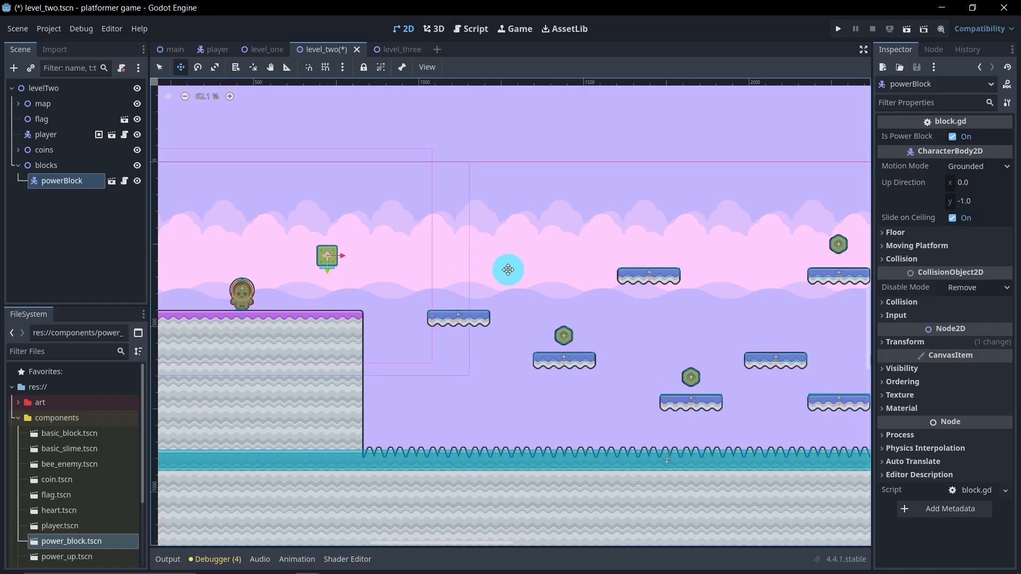
pyautogui.scroll(-4, 510, 269)
pyautogui.scroll(-3, 476, 314)
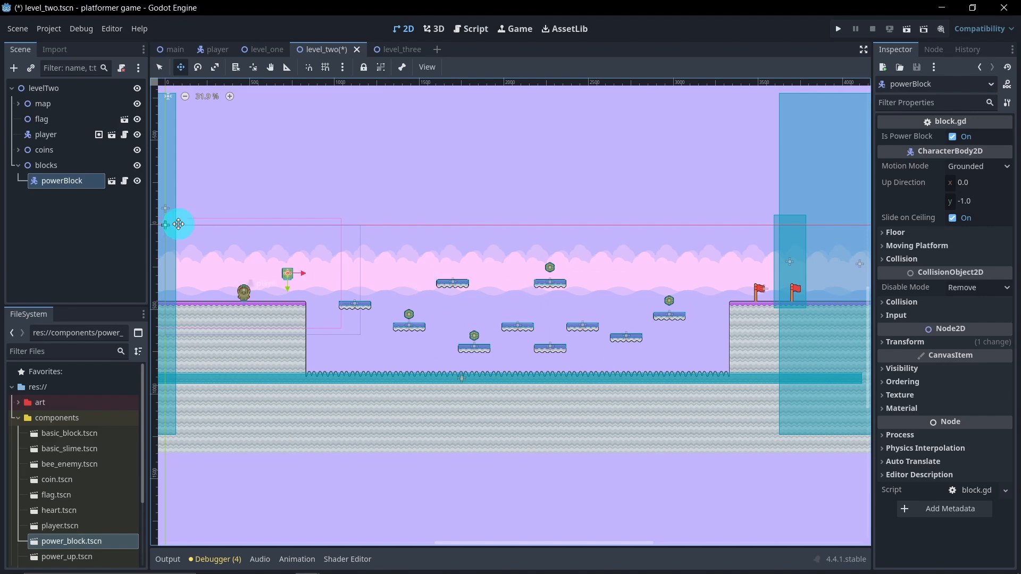
# Step: Instance basic_block.tscn under blocks and place it flush against the edge of the ground on the flag side
pyautogui.click(82, 244)
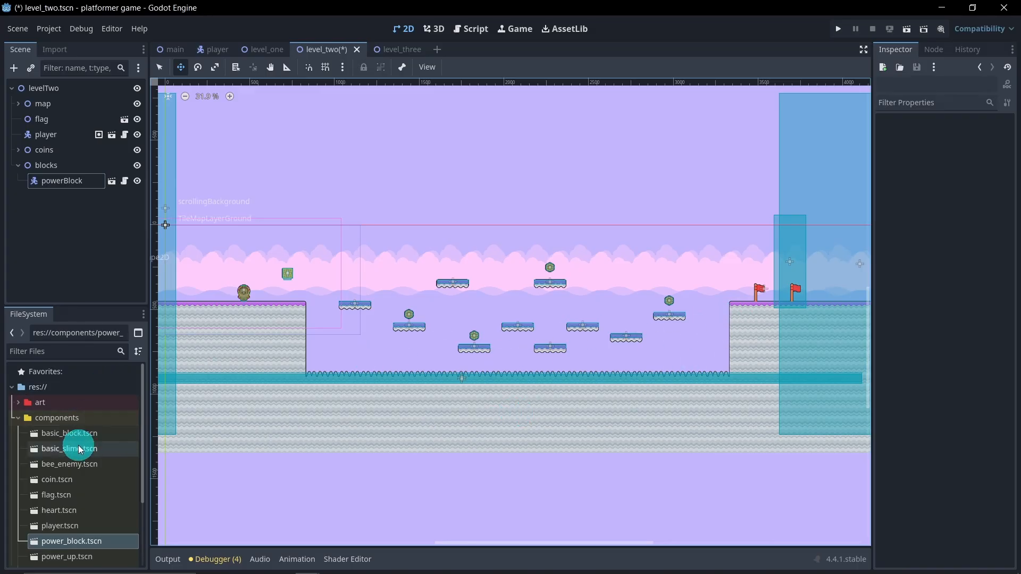
pyautogui.moveTo(95, 438); pyautogui.dragTo(62, 186)
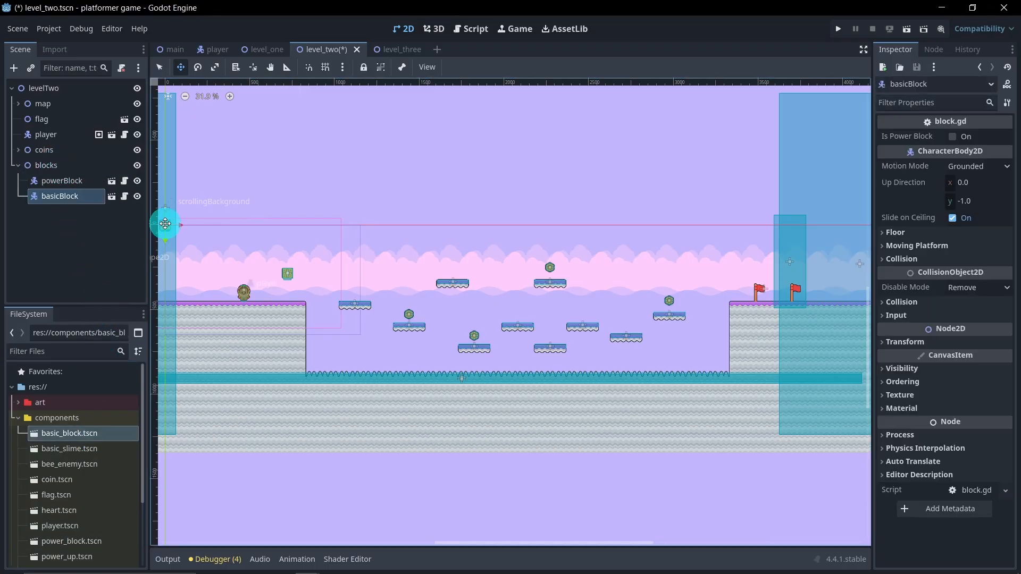
pyautogui.moveTo(221, 251); pyautogui.dragTo(771, 341)
pyautogui.scroll(10, 755, 324)
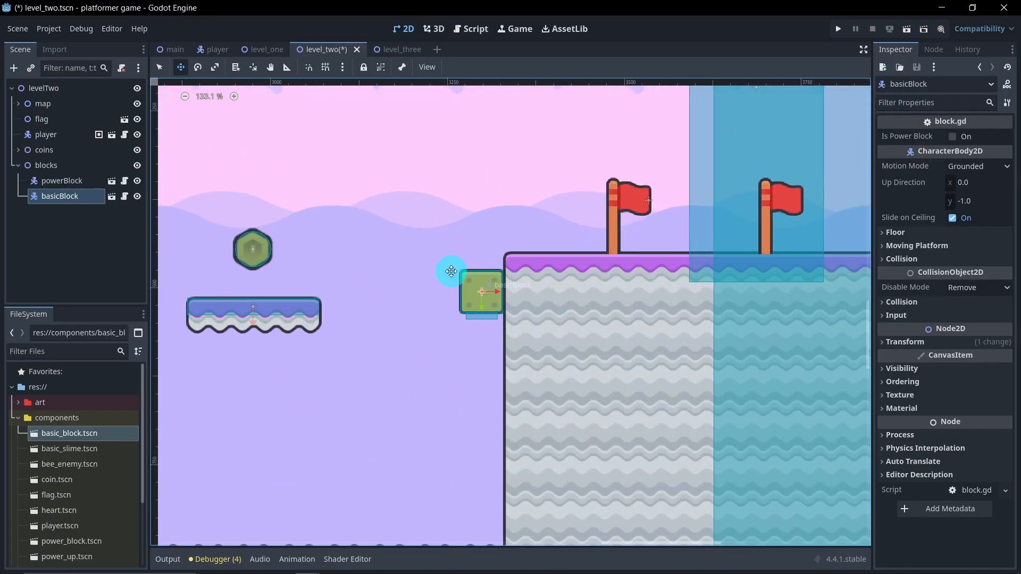
# Step: Duplicate the basic block and set the copy beside it, on the side facing the floating platforms
pyautogui.hotkey('ctrl', 'd')
pyautogui.moveTo(497, 292); pyautogui.dragTo(453, 325)
pyautogui.scroll(-5, 412, 378)
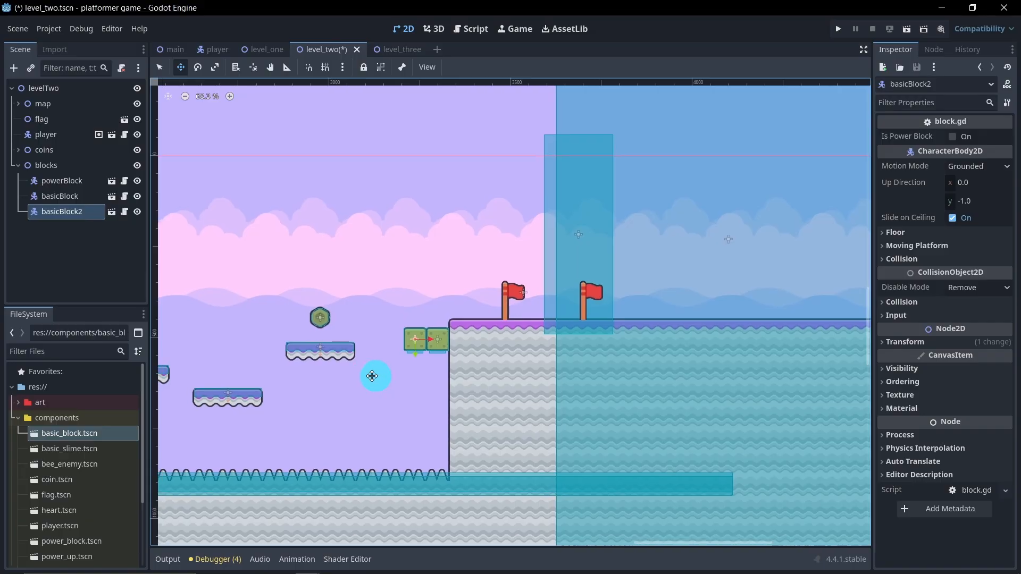
pyautogui.moveTo(358, 379); pyautogui.dragTo(561, 362, button='middle')
pyautogui.scroll(-5, 429, 358)
pyautogui.moveTo(321, 296); pyautogui.dragTo(469, 298, button='middle')
# Step: Save the level_two scene and collapse the blocks group
pyautogui.click(97, 253)
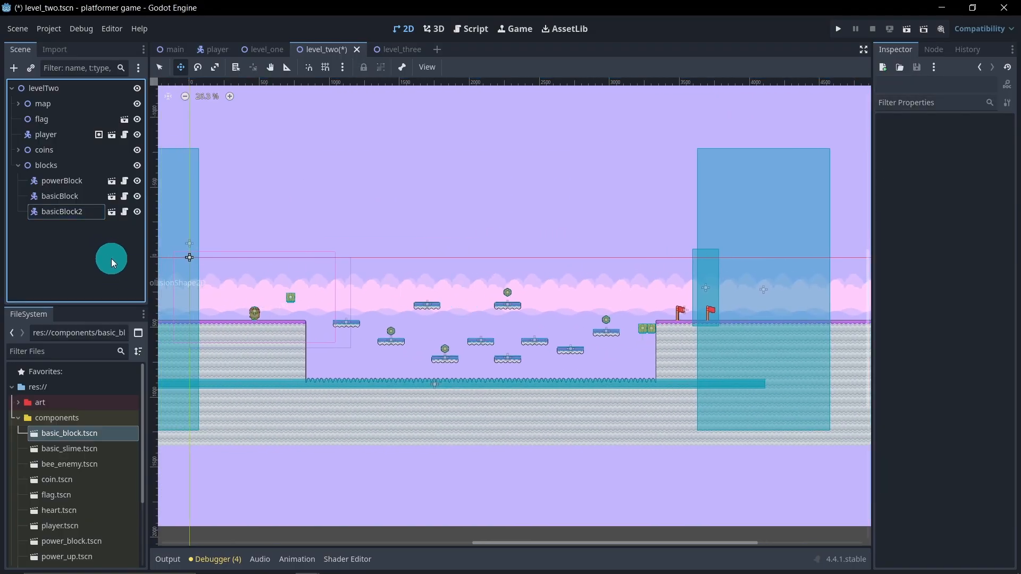
pyautogui.hotkey('ctrl', 's')
pyautogui.click(17, 166)
pyautogui.click(402, 287)
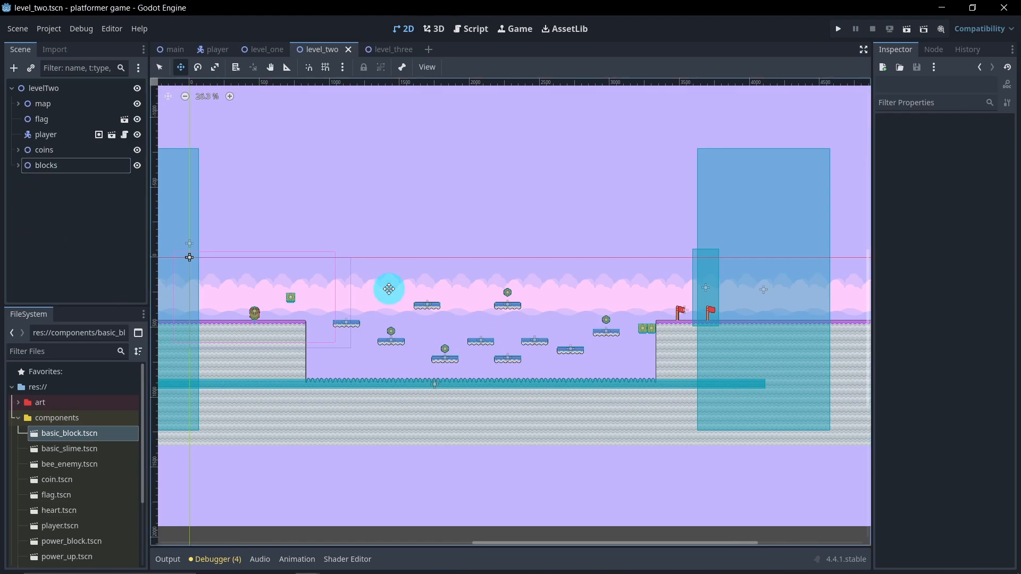
pyautogui.scroll(5, 478, 322)
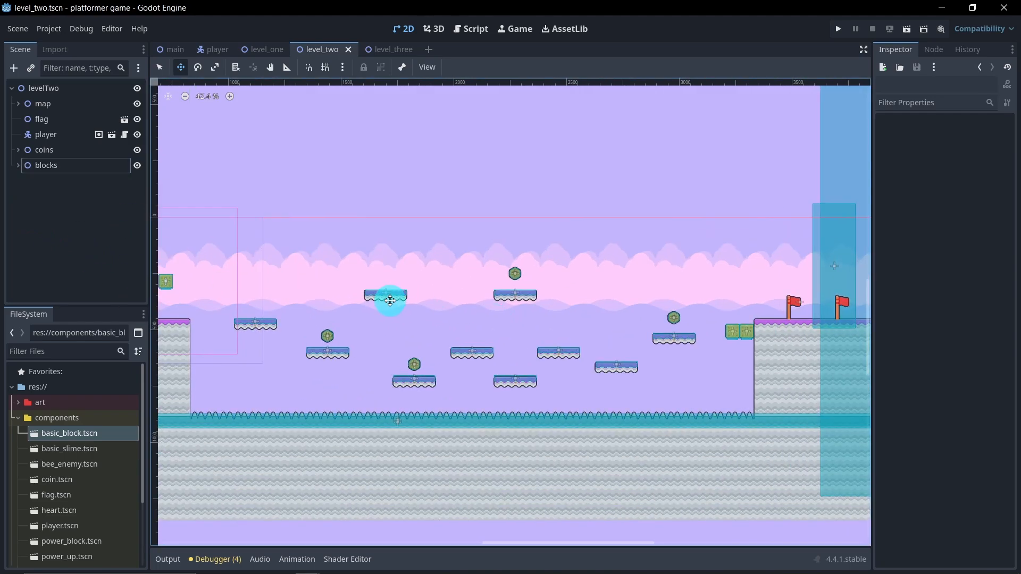
pyautogui.scroll(-2, 391, 301)
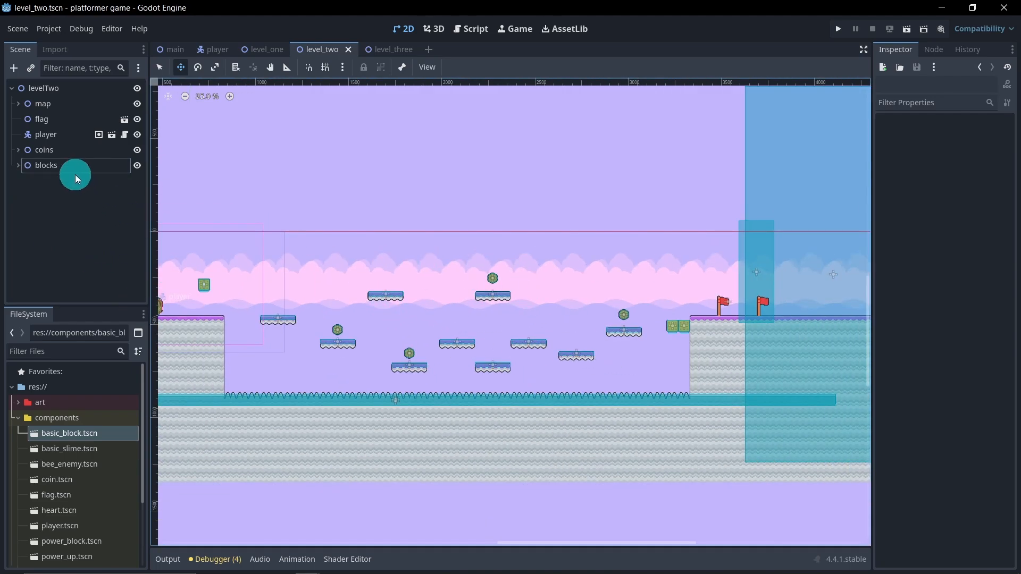
# Step: Add a Node2D child to levelTwo and rename it enemies
pyautogui.rightClick(52, 89)
pyautogui.click(75, 96)
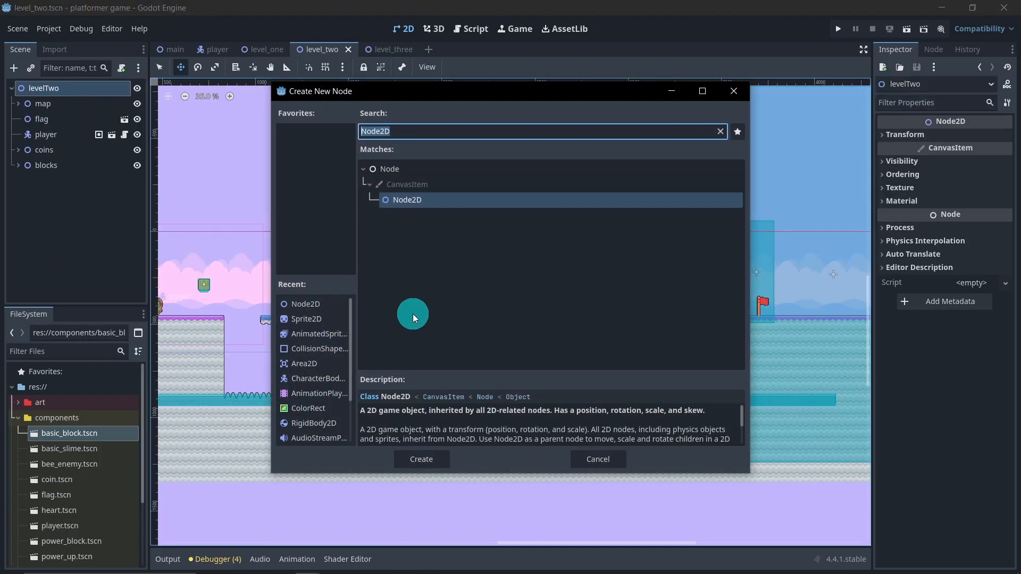
pyautogui.doubleClick(319, 304)
pyautogui.click(62, 181)
pyautogui.write('e')
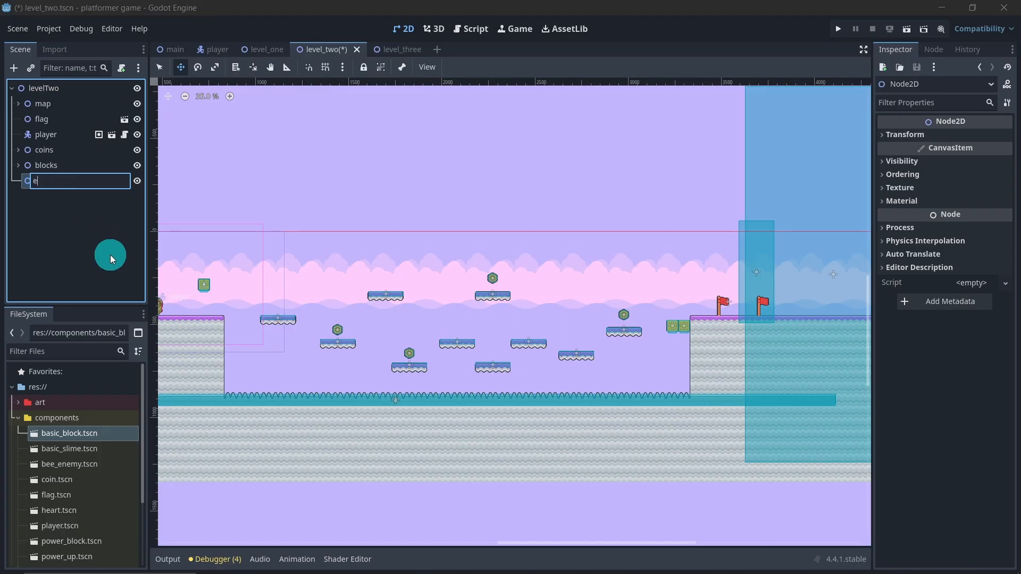
pyautogui.write('nemies')
pyautogui.press('Return')
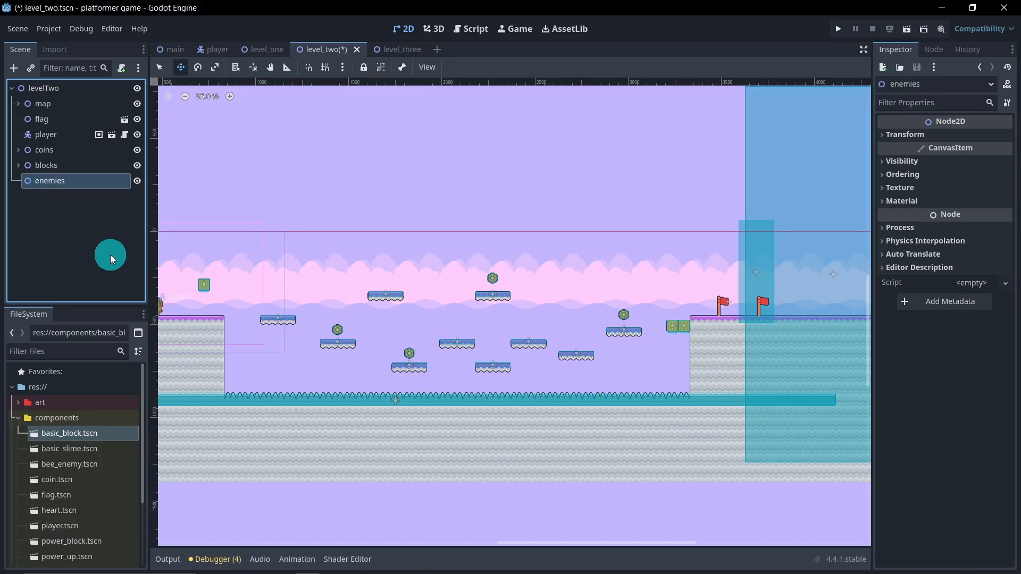
# Step: Instance bee_enemy.tscn under enemies and place it above the first high floating platform
pyautogui.moveTo(101, 464); pyautogui.dragTo(63, 182)
pyautogui.keyDown('shift'); pyautogui.hscroll(-3, 255, 273); pyautogui.keyUp('shift')
pyautogui.moveTo(271, 256); pyautogui.dragTo(587, 306)
# Step: Duplicate the bee enemy twice and place the copies above the two neighbouring mid-height platforms at the centre of the gap
pyautogui.hotkey('ctrl', 'd')
pyautogui.moveTo(587, 341); pyautogui.dragTo(729, 380)
pyautogui.moveTo(729, 381); pyautogui.dragTo(668, 385, button='middle')
pyautogui.hotkey('ctrl', 'd')
pyautogui.moveTo(659, 375); pyautogui.dragTo(587, 379)
pyautogui.scroll(2, 599, 392)
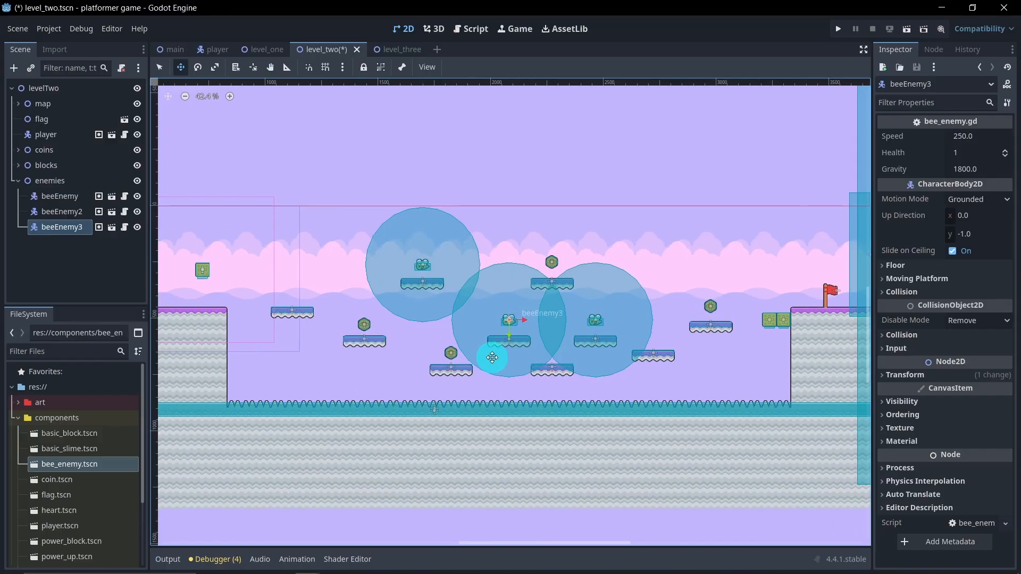
# Step: Instance basic_slime.tscn under enemies and rest it on the far end of the first floating platform
pyautogui.scroll(-2, 408, 355)
pyautogui.scroll(-1, 407, 355)
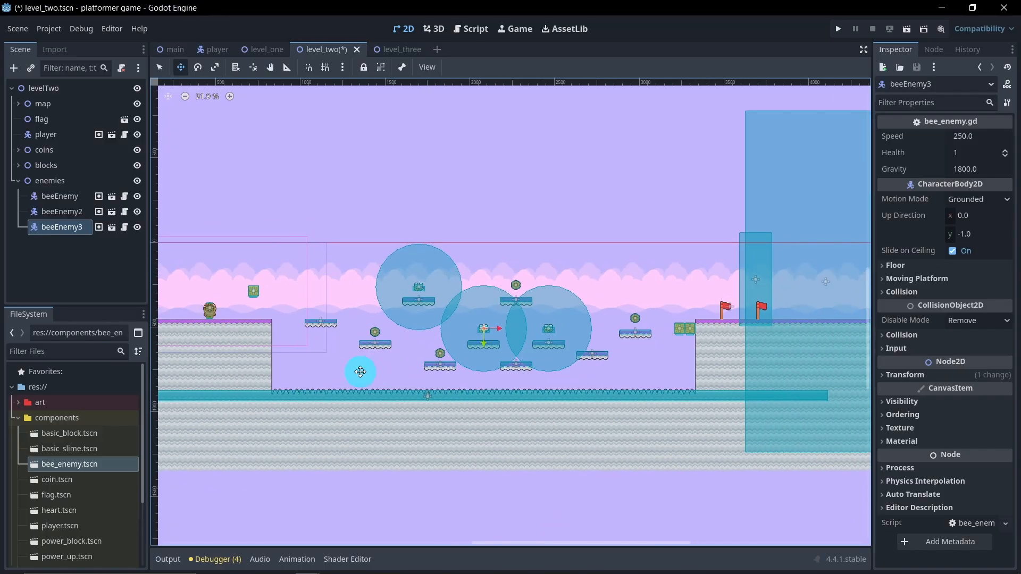
pyautogui.scroll(1, 428, 374)
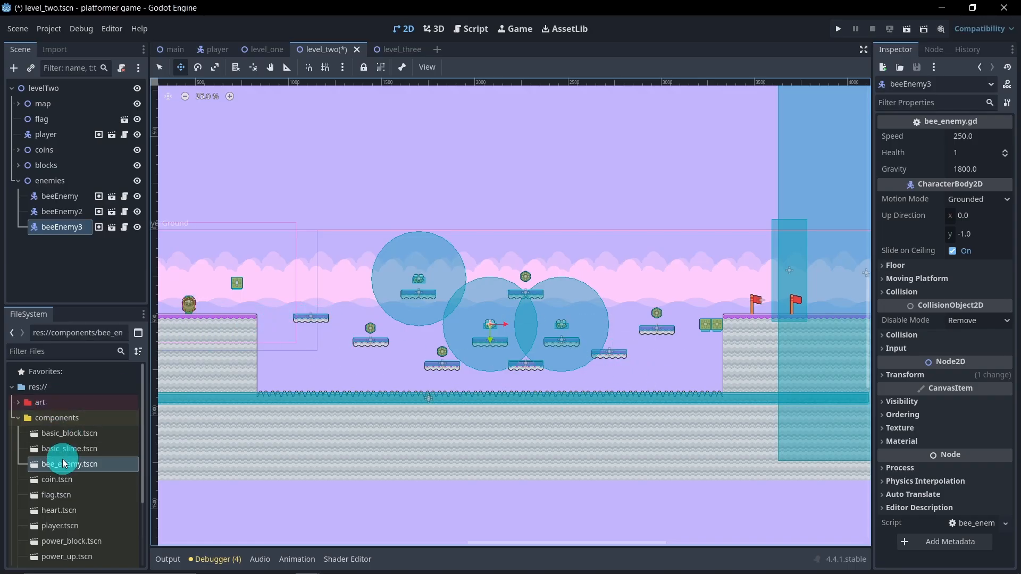
pyautogui.scroll(-1, 76, 516)
pyautogui.moveTo(80, 422); pyautogui.dragTo(49, 181)
pyautogui.moveTo(275, 310); pyautogui.dragTo(435, 325, button='middle')
pyautogui.moveTo(315, 305); pyautogui.dragTo(535, 380)
pyautogui.scroll(8, 479, 312)
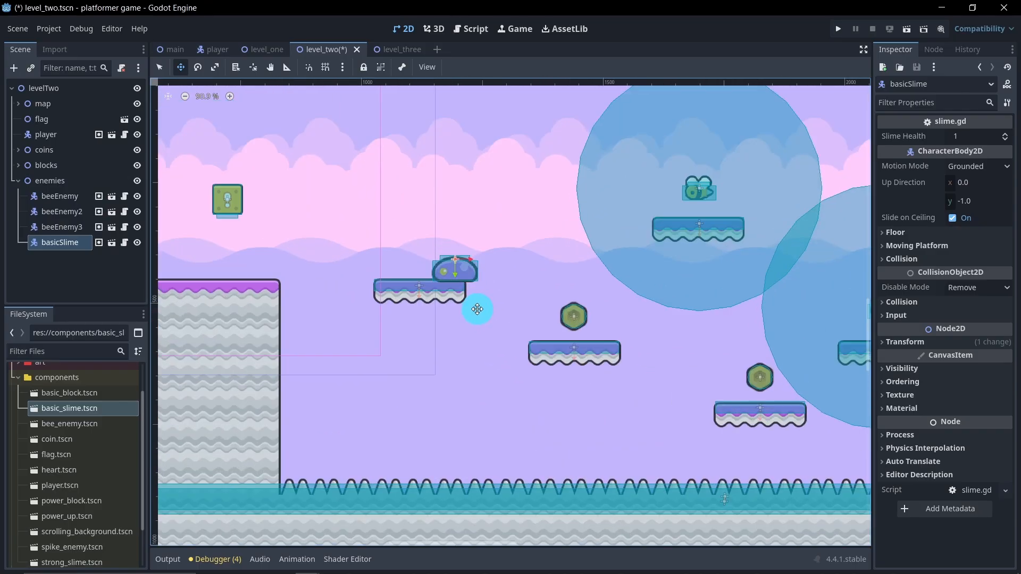
pyautogui.moveTo(439, 247)
pyautogui.mouseDown()
pyautogui.moveTo(449, 226)
pyautogui.moveTo(436, 228)
pyautogui.mouseUp()
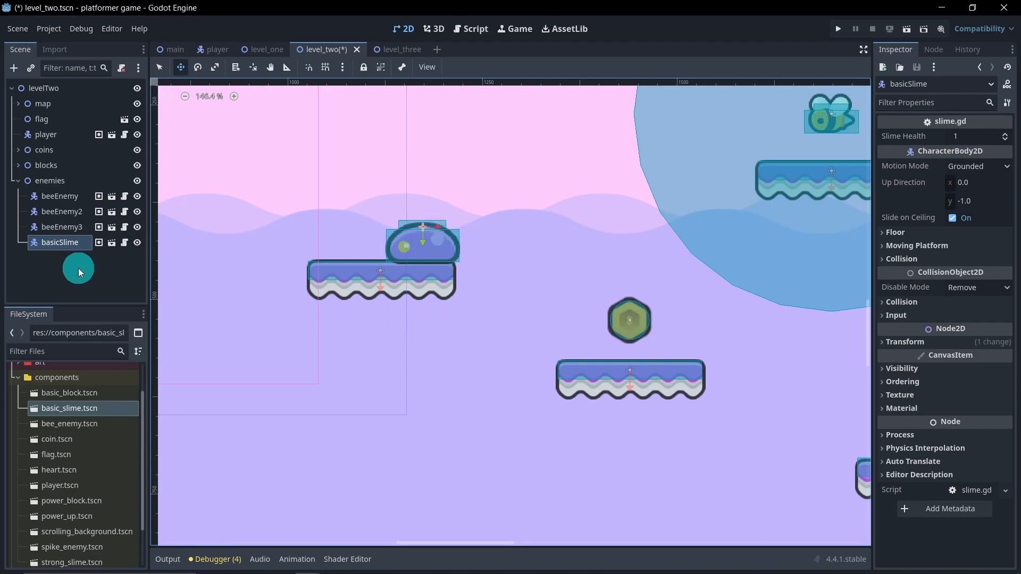
# Step: Add a Node2D child to basicSlime and rename it endPoint
pyautogui.rightClick(58, 246)
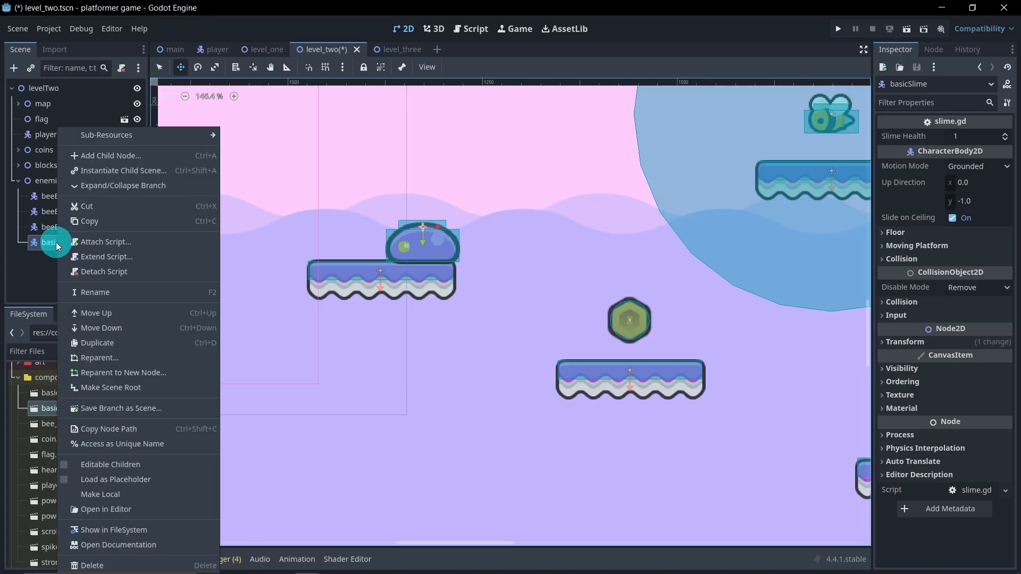
pyautogui.click(126, 155)
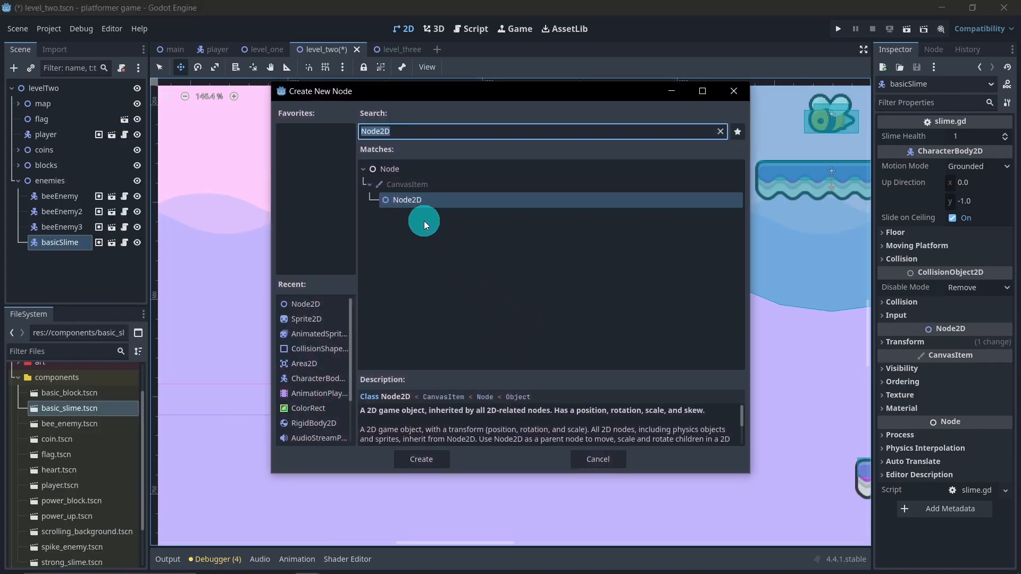
pyautogui.doubleClick(413, 198)
pyautogui.doubleClick(62, 260)
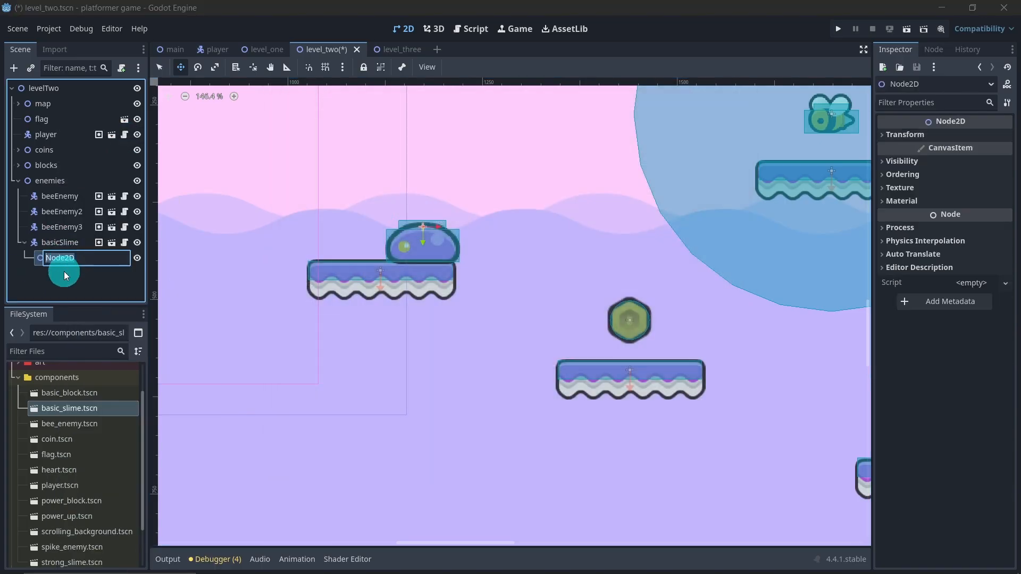
pyautogui.write('endPoint')
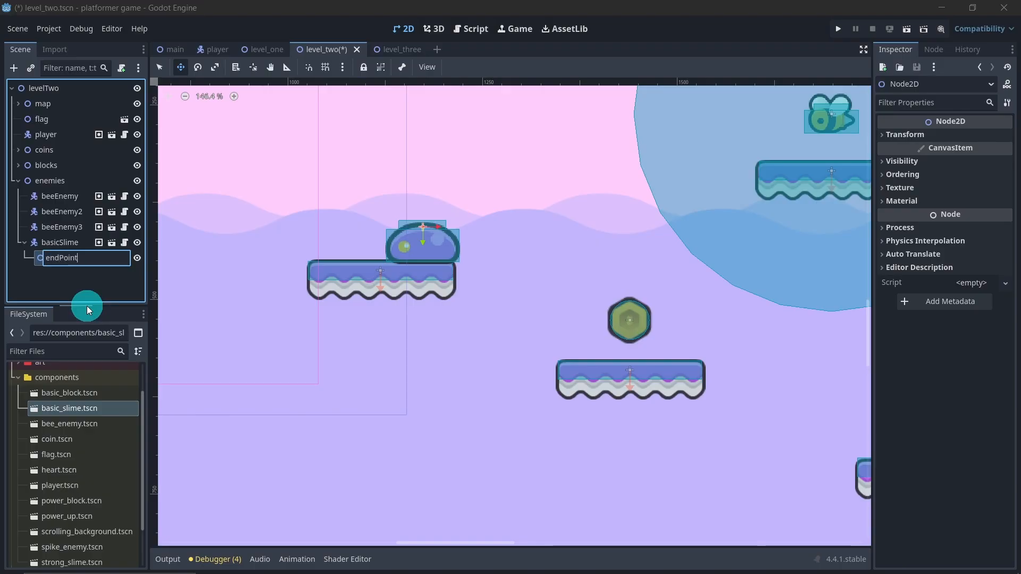
pyautogui.press('Return')
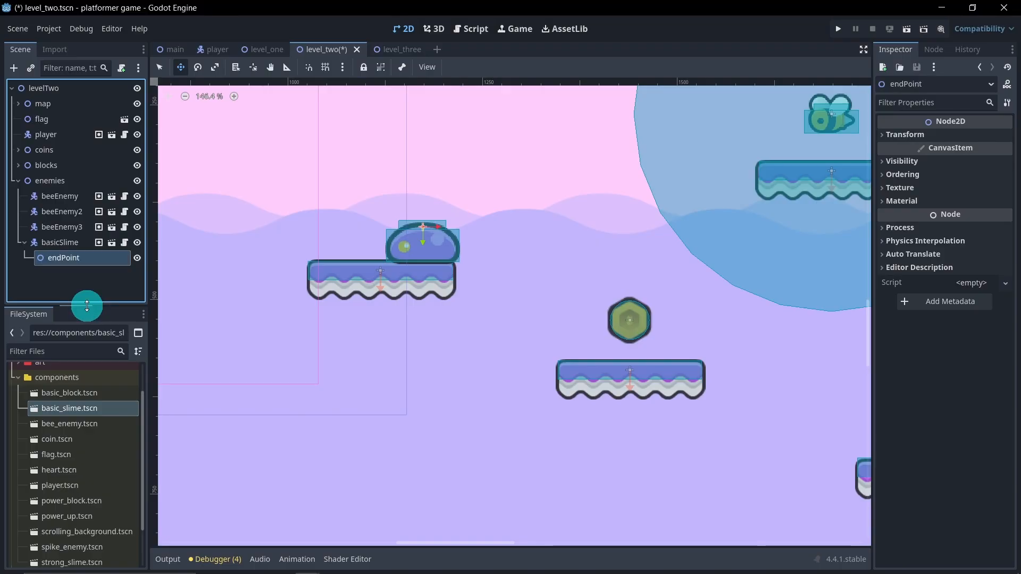
# Step: Move endPoint horizontally about 115 px from the slime towards the near end of its platform
pyautogui.moveTo(438, 227); pyautogui.dragTo(395, 277)
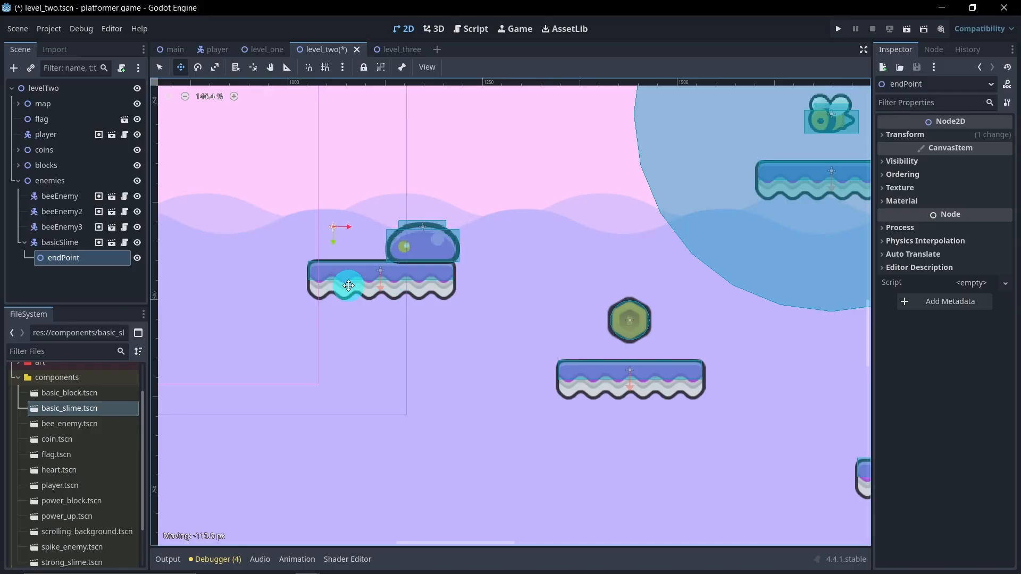
pyautogui.scroll(-6, 380, 326)
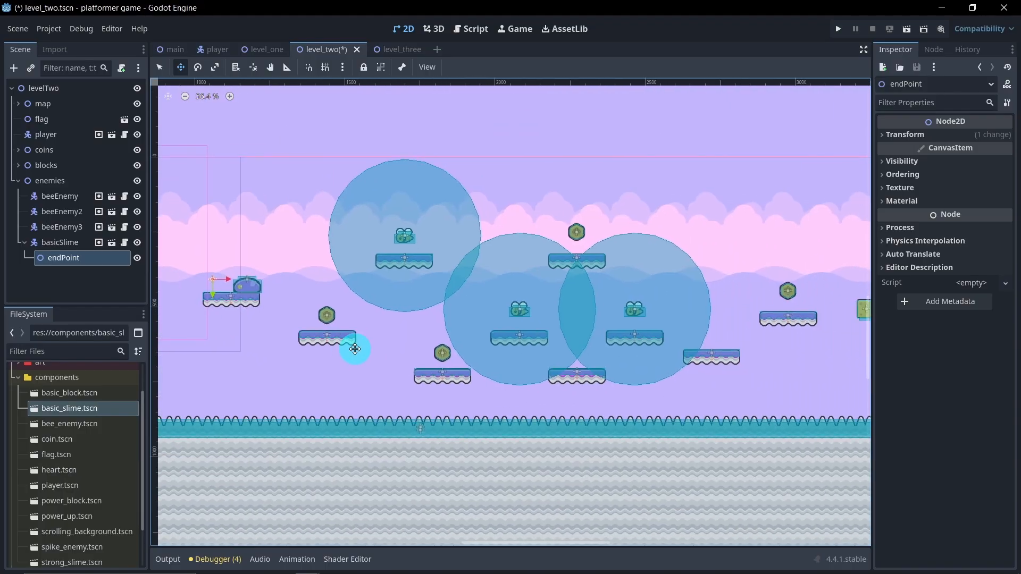
pyautogui.scroll(-1, 454, 351)
pyautogui.scroll(-2, 435, 353)
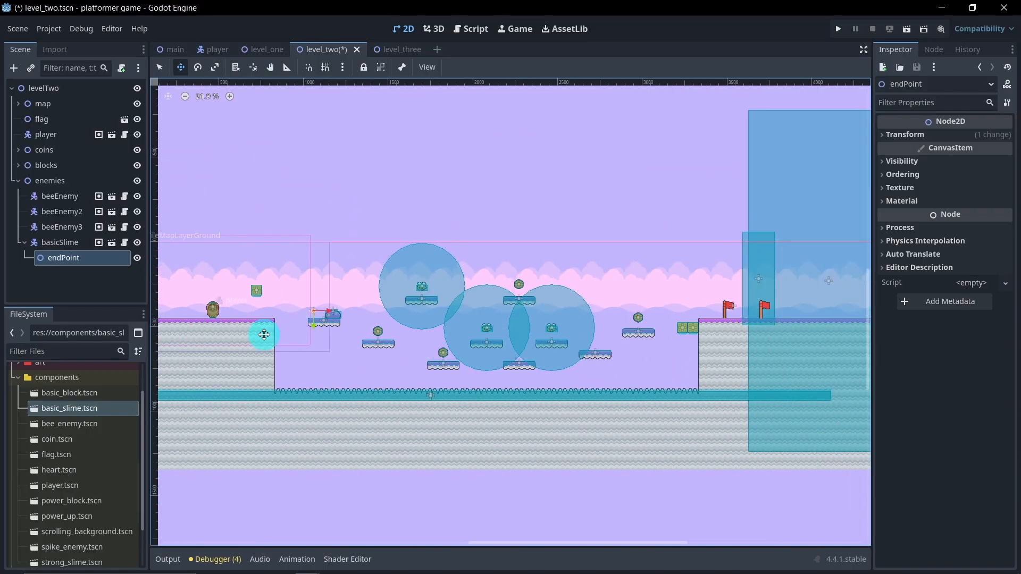
# Step: Collapse the basicSlime node and the enemies group, and save the level_two scene
pyautogui.click(93, 276)
pyautogui.click(24, 242)
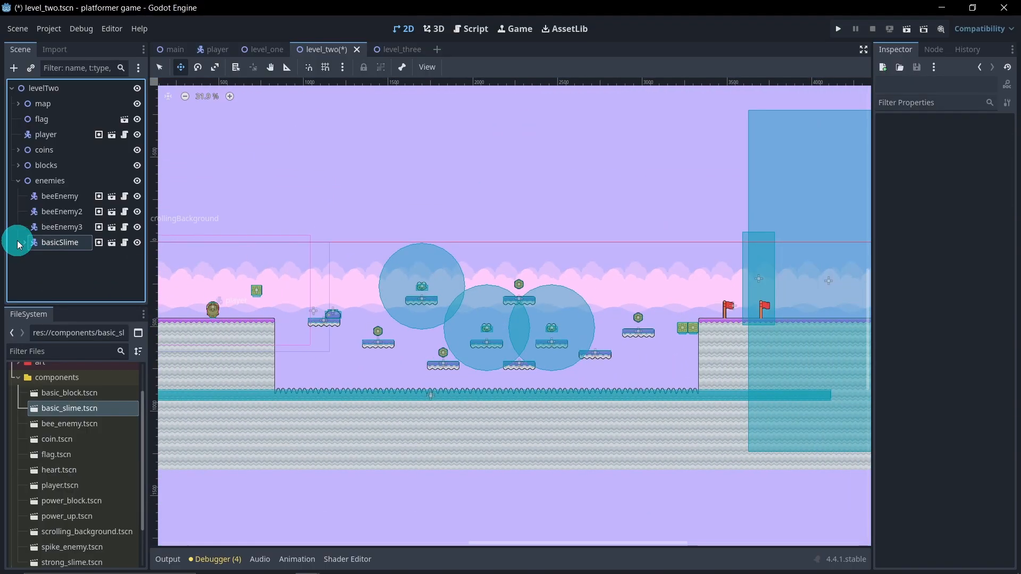
pyautogui.click(19, 182)
pyautogui.scroll(-3, 381, 298)
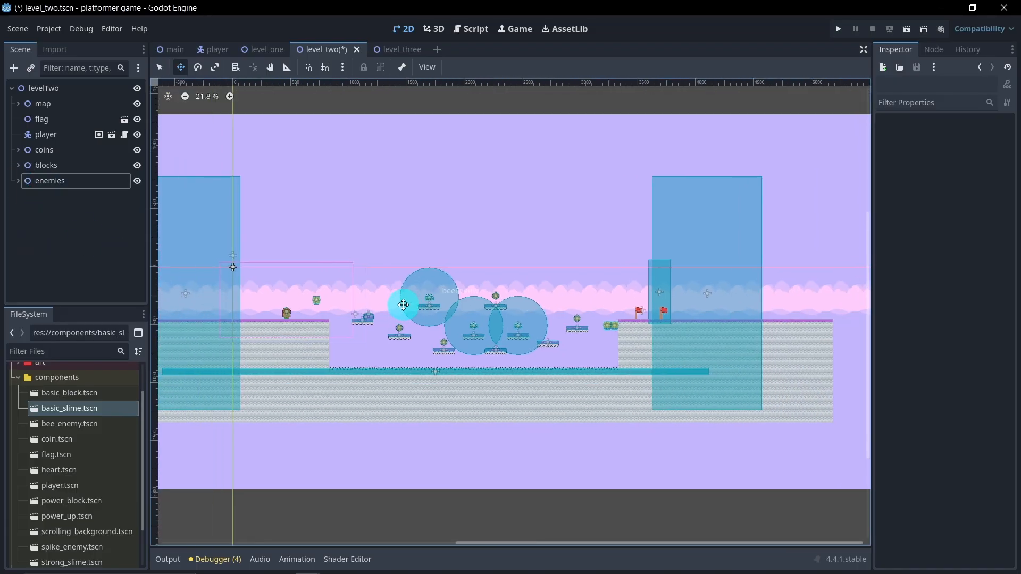
pyautogui.hotkey('ctrl', 's')
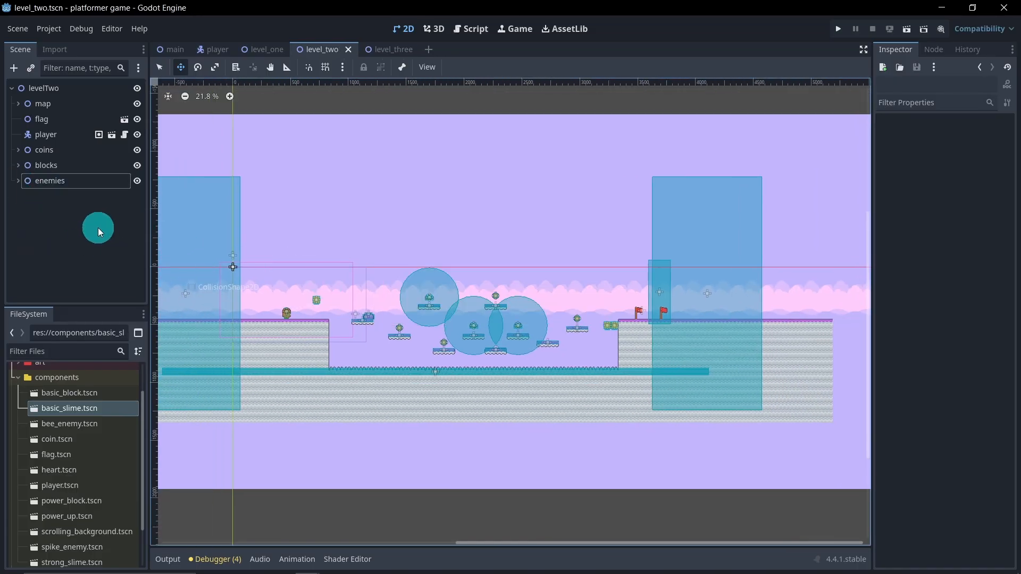
# Step: Run the level_two scene, hit the power block from below, and cross the first two floating platforms
pyautogui.click(907, 29)
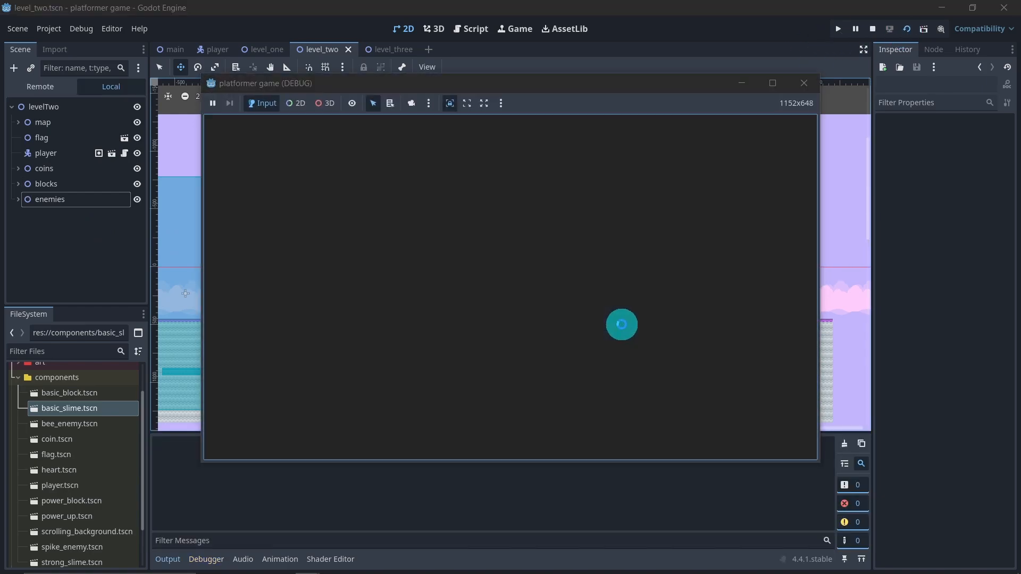
pyautogui.press('d')
pyautogui.press('d')
pyautogui.press('space')
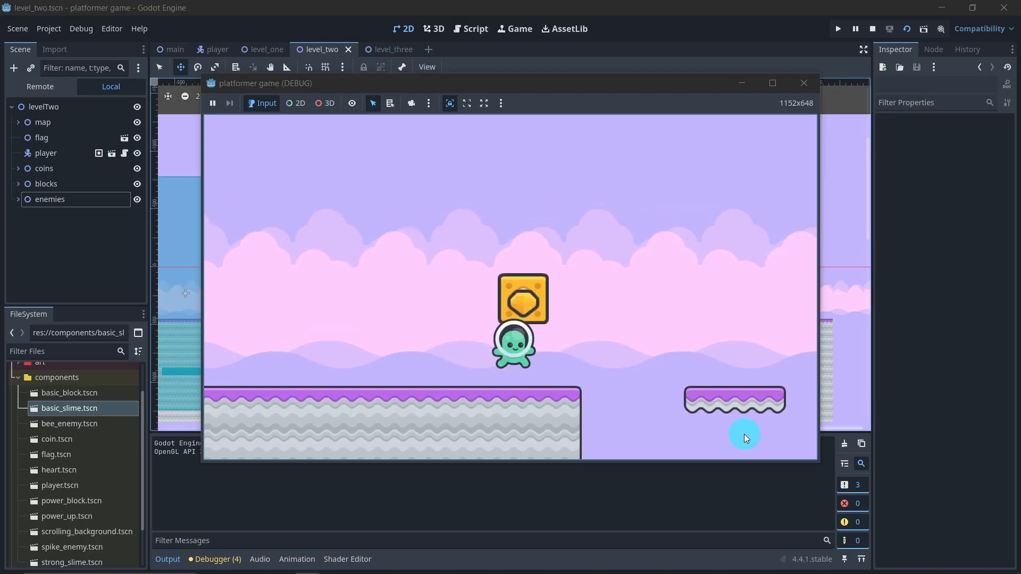
pyautogui.press('d')
pyautogui.press('space')
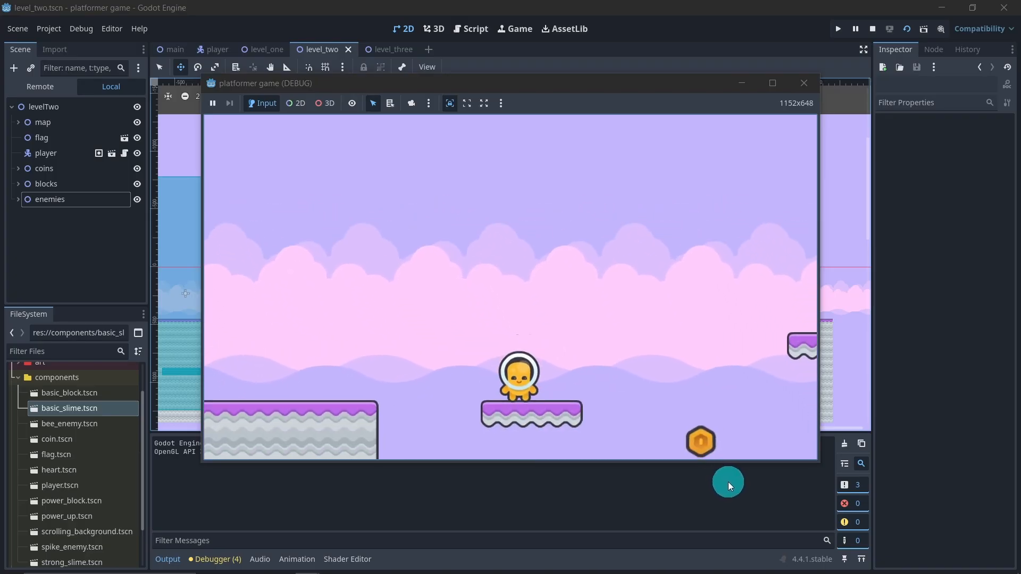
pyautogui.press('d')
pyautogui.press('space')
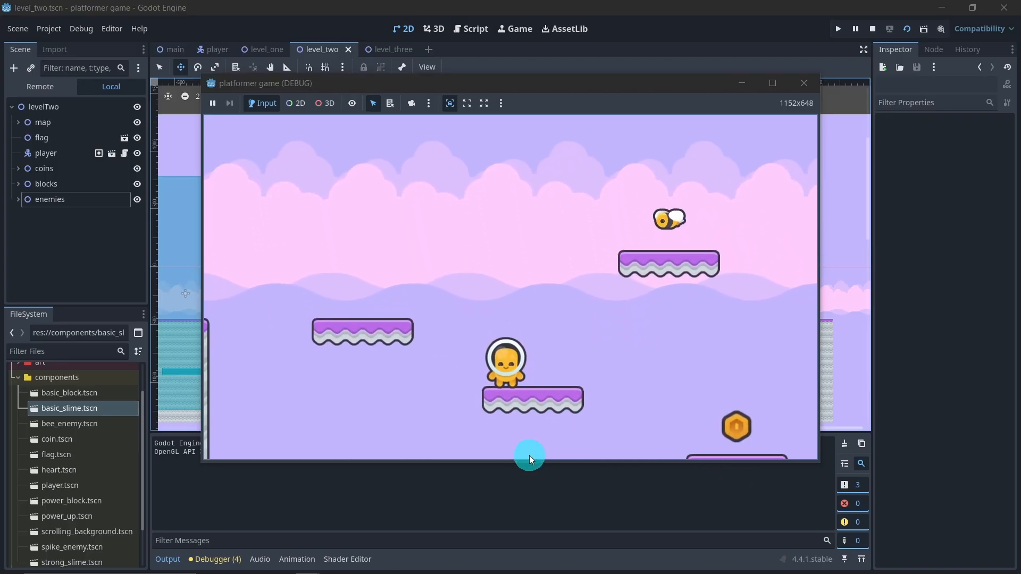
# Step: Playtest the first bee enemy by jumping over and onto it around the early floating platforms
pyautogui.press('d')
pyautogui.press('space')
pyautogui.press('a')
pyautogui.press('space')
pyautogui.press('d')
pyautogui.press('space')
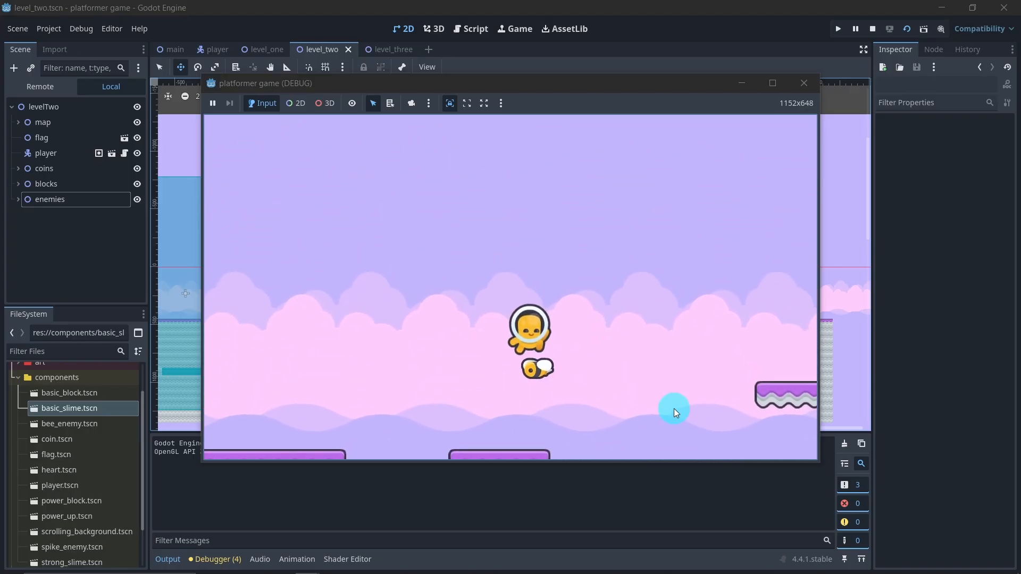
pyautogui.press('a')
pyautogui.press('d')
pyautogui.press('space')
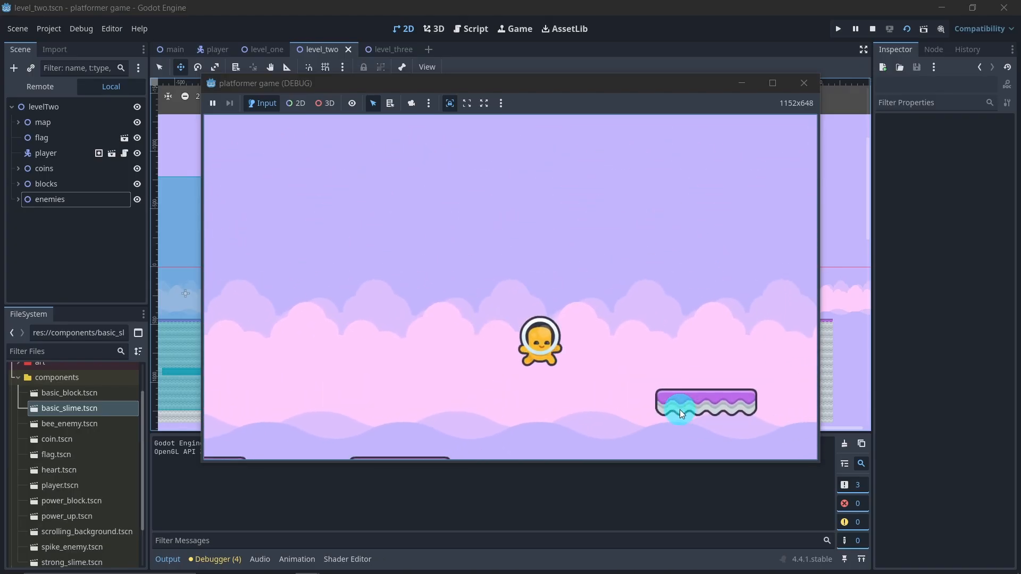
# Step: Continue the playtest across the middle floating platforms, jumping around the bees that guard them
pyautogui.press('d')
pyautogui.press('space')
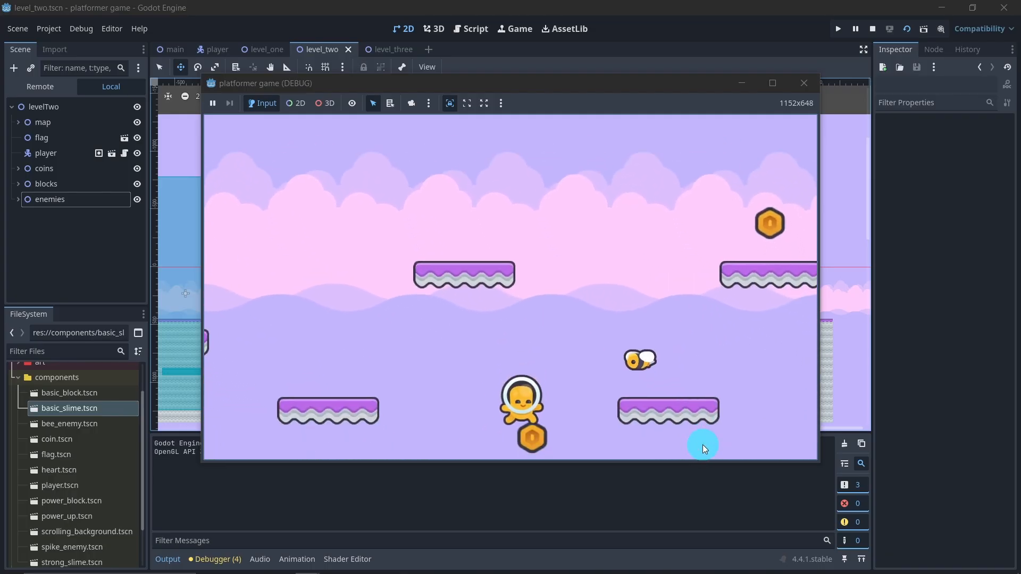
pyautogui.press('space')
pyautogui.press('d')
pyautogui.press('space')
pyautogui.press('d')
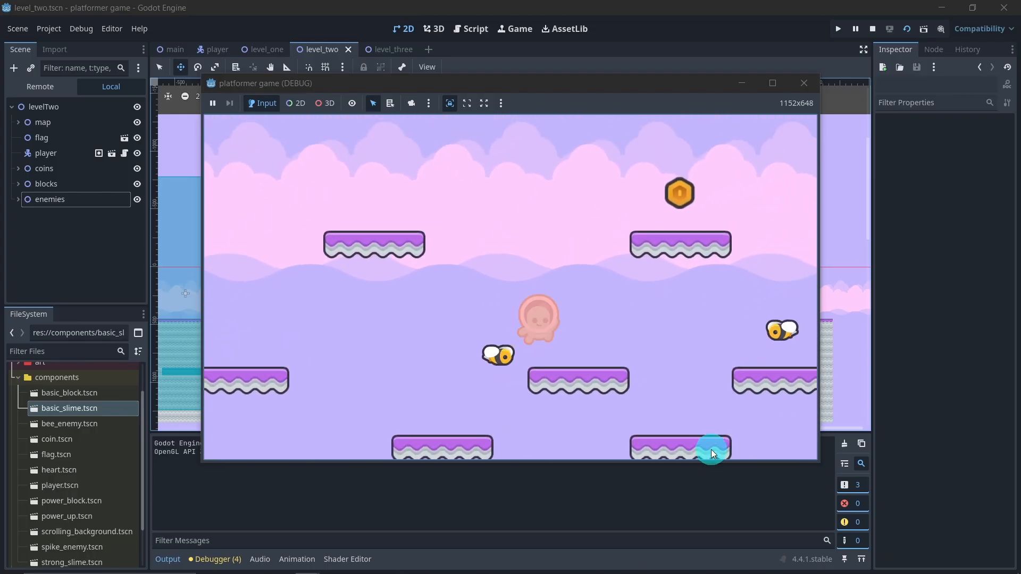
pyautogui.press('space')
pyautogui.press('a')
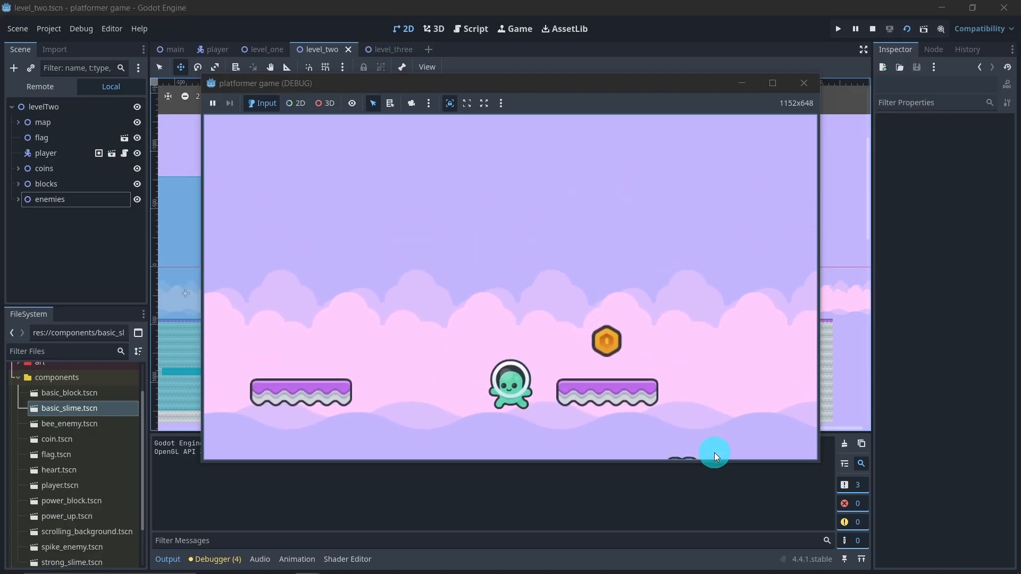
# Step: Playtest the last bee by steering back and forth in the air and landing on it beneath the high coin platform
pyautogui.press('d')
pyautogui.press('space')
pyautogui.press('a')
pyautogui.press('space')
pyautogui.press('a')
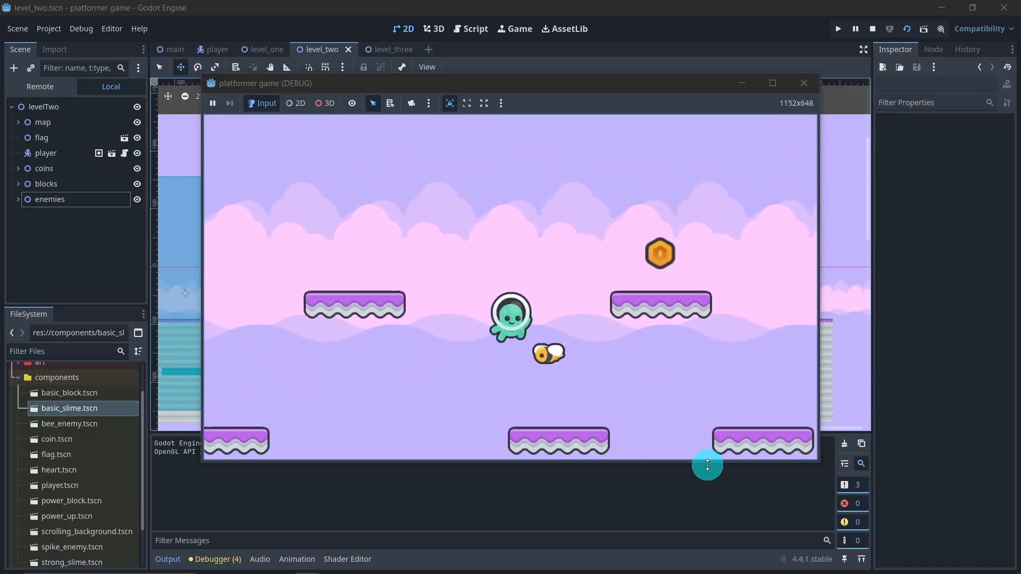
pyautogui.press('d')
pyautogui.press('space')
pyautogui.press('d')
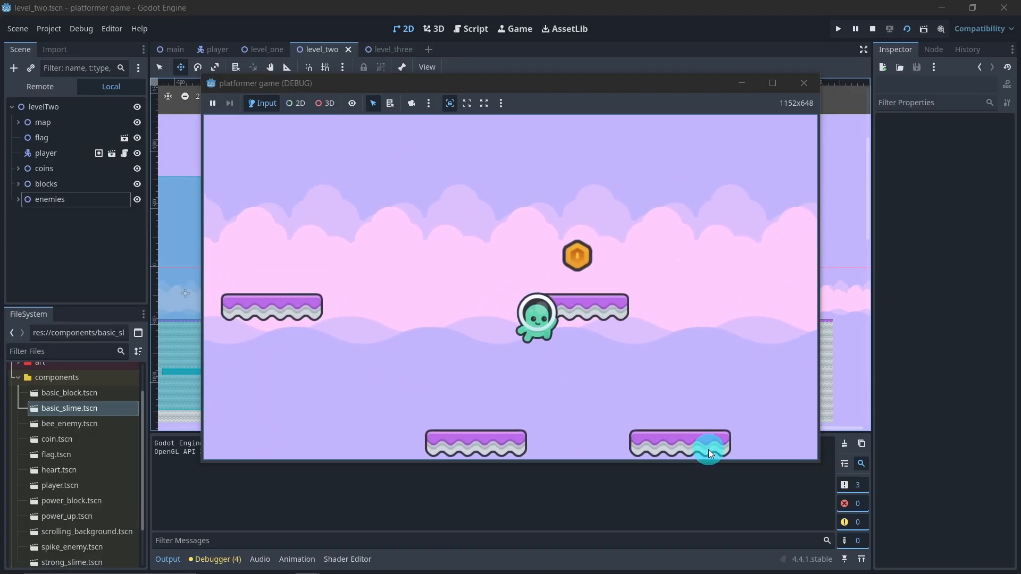
# Step: Cross the remaining platforms to the flags at the end of level_two, and close the running game
pyautogui.press('space')
pyautogui.press('d')
pyautogui.press('space')
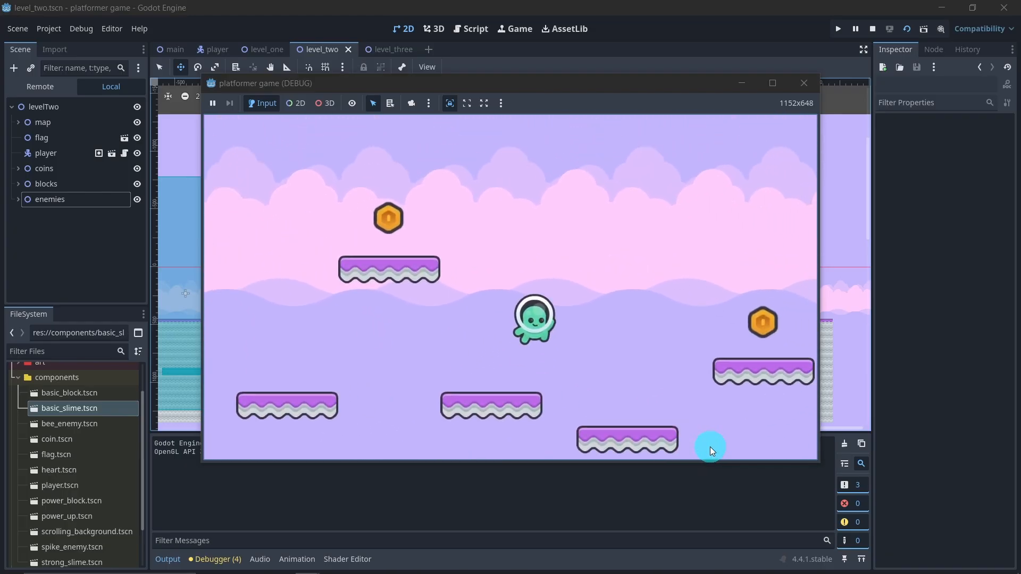
pyautogui.press('space')
pyautogui.press('d')
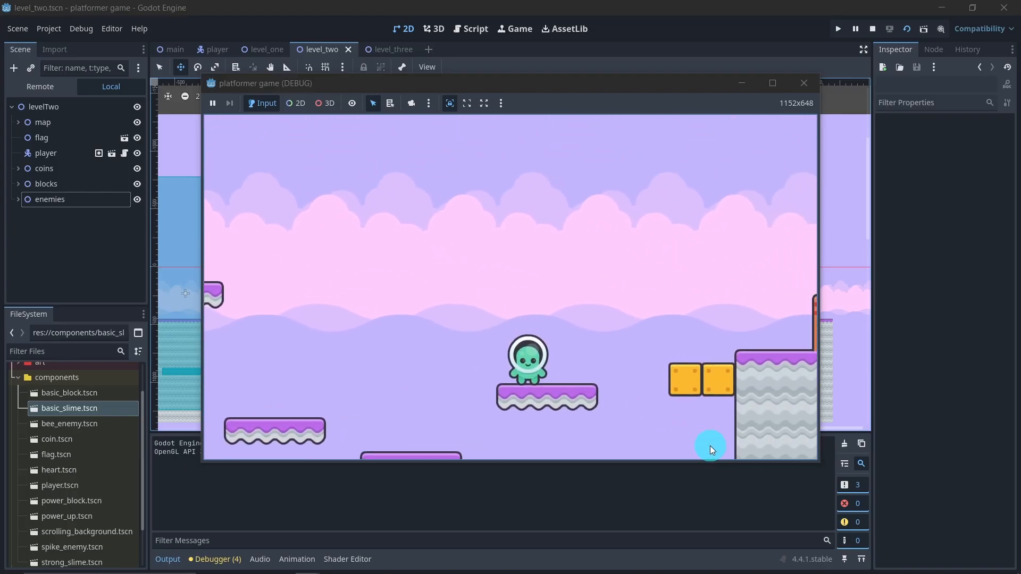
pyautogui.press('space')
pyautogui.press('d')
pyautogui.press('space')
pyautogui.press('d')
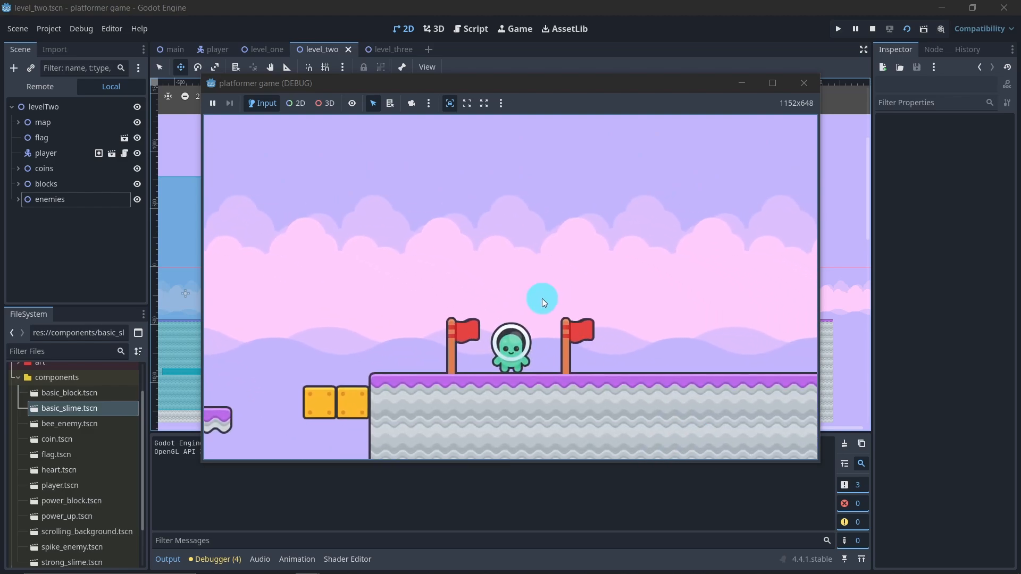
pyautogui.click(801, 86)
# Step: Examine how the slime sits against its platform's collision, and check the collision layers and shapes of oneWayStaticBody2D in the map
pyautogui.scroll(8, 353, 324)
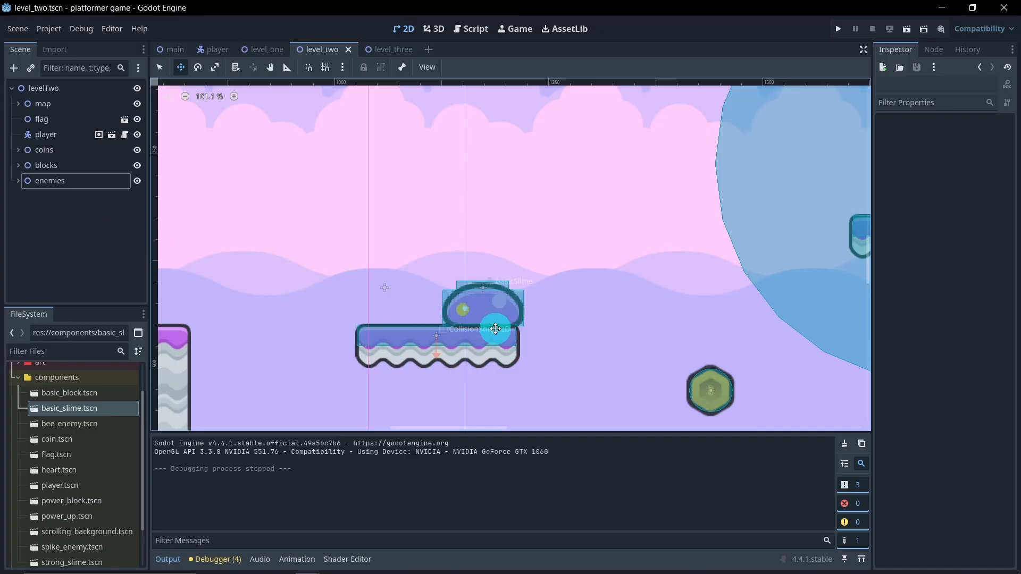
pyautogui.scroll(-1, 453, 327)
pyautogui.scroll(1, 403, 342)
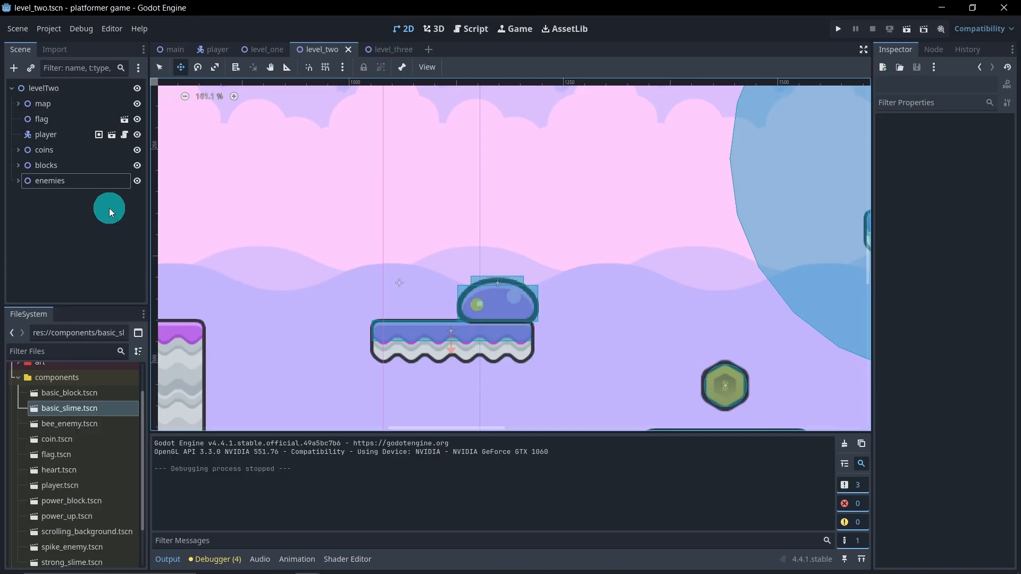
pyautogui.click(18, 103)
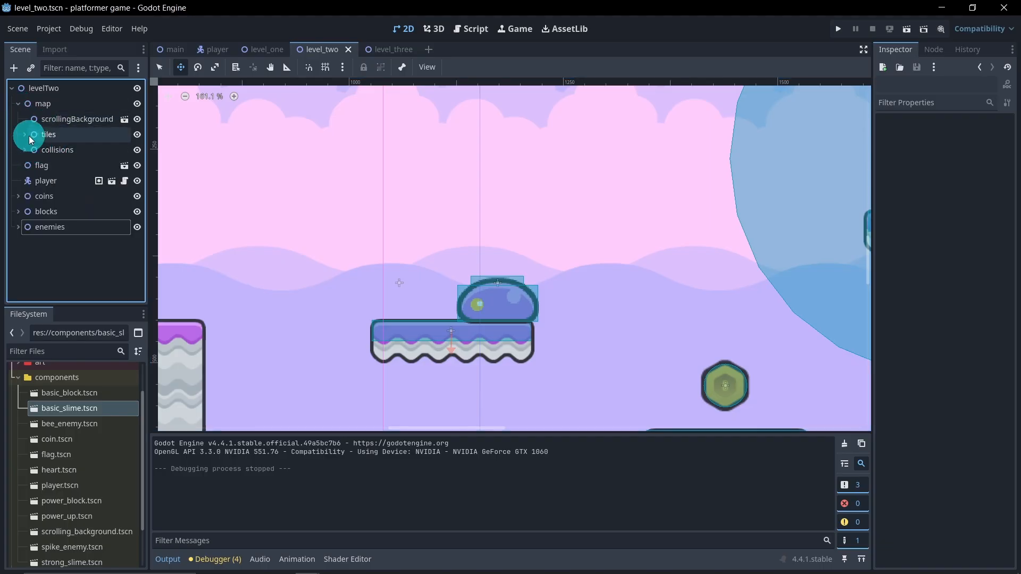
pyautogui.click(25, 150)
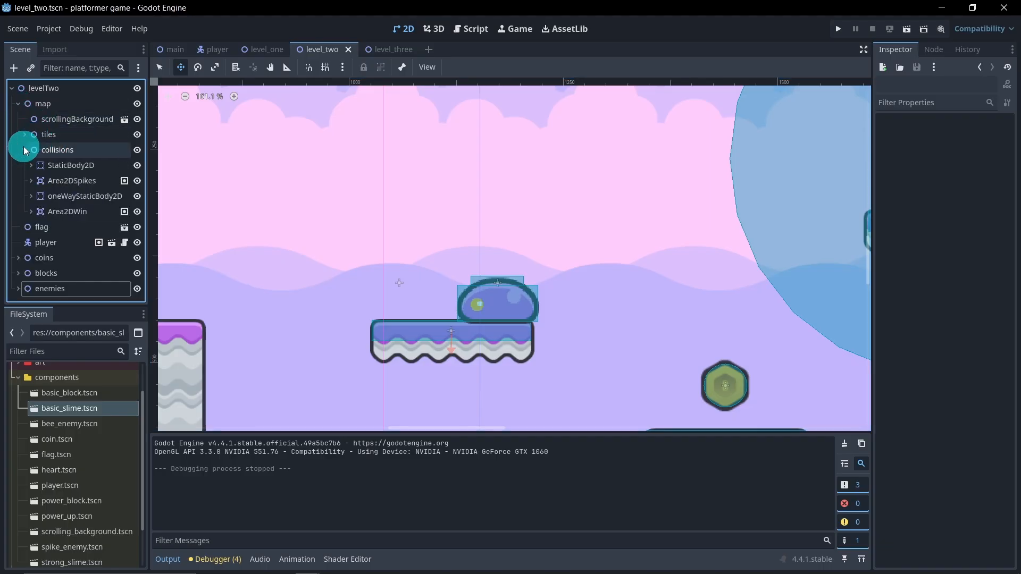
pyautogui.click(73, 197)
pyautogui.click(31, 197)
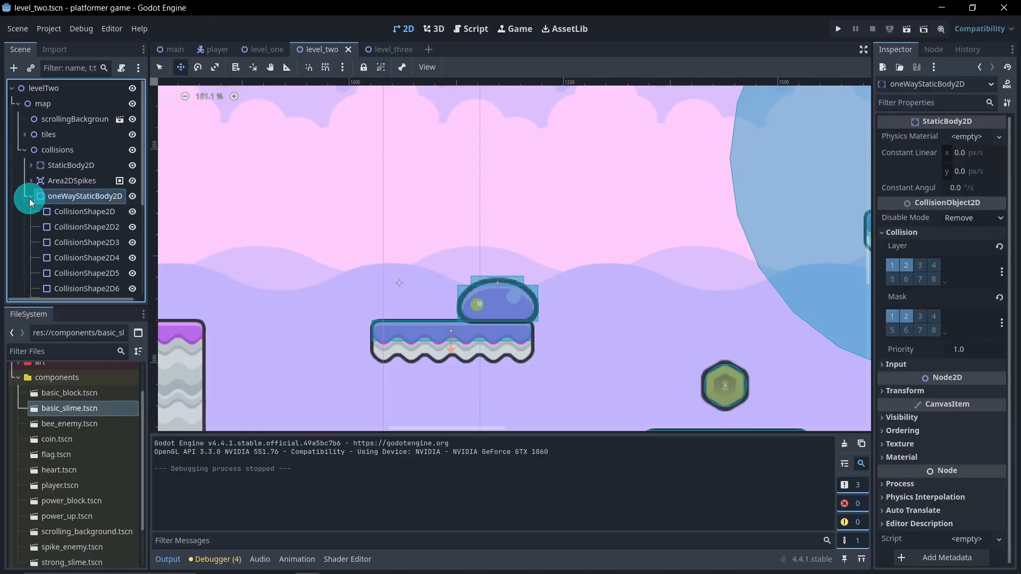
pyautogui.scroll(-2, 61, 215)
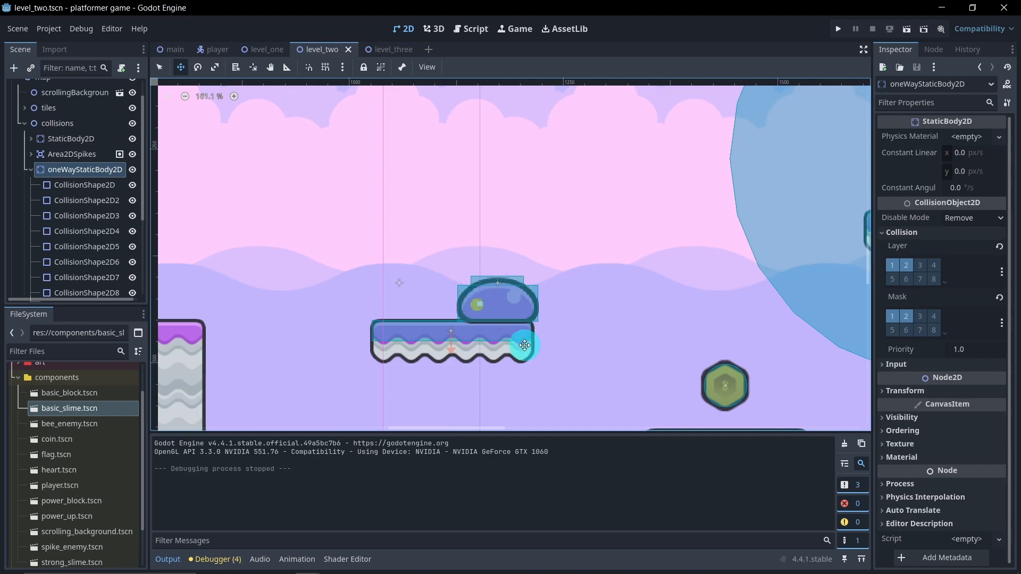
pyautogui.scroll(4, 527, 347)
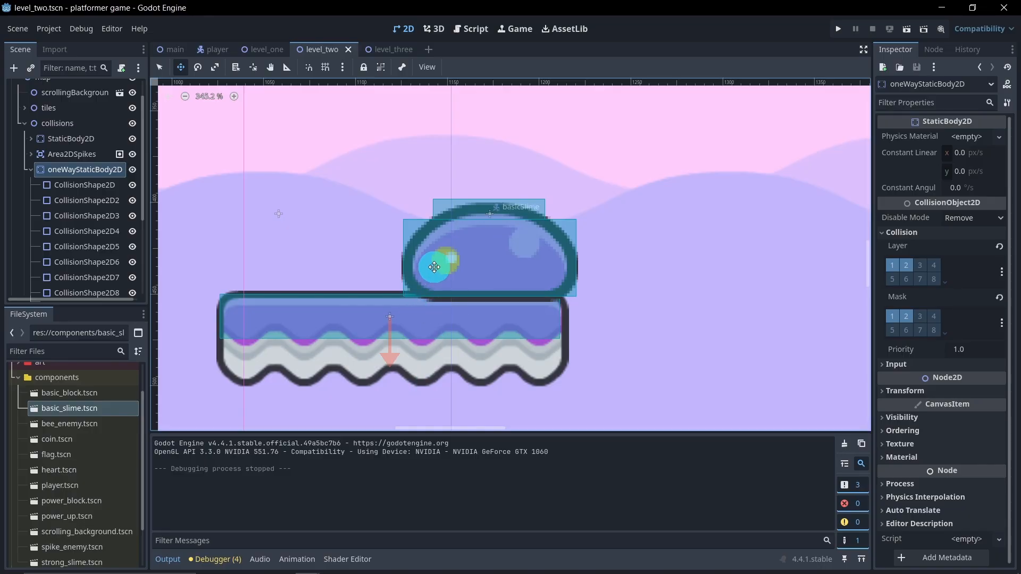
pyautogui.click(31, 170)
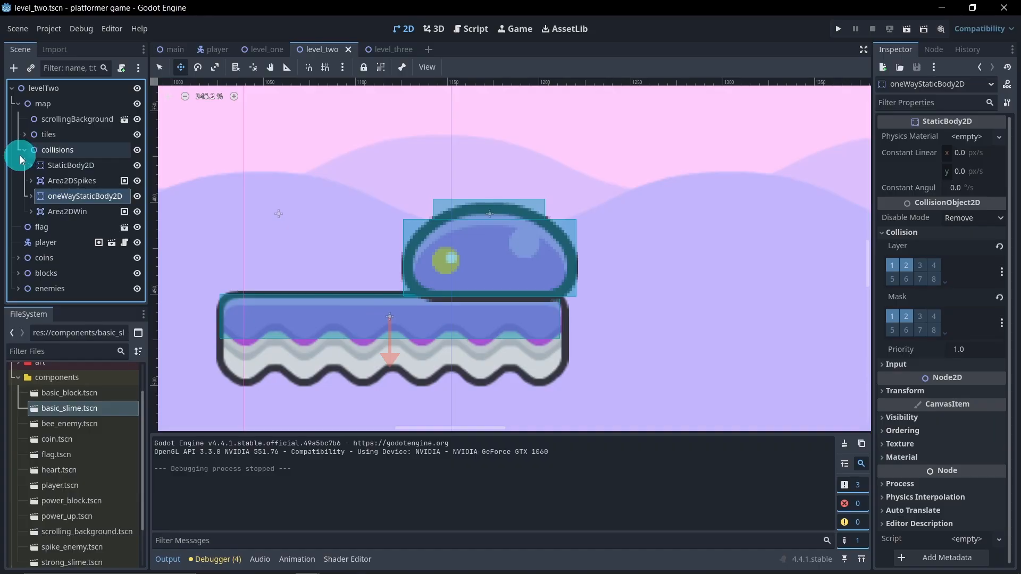
pyautogui.click(24, 150)
# Step: Nudge basicSlime in the enemies group up slightly to (1173, 405), clear of the platform's collision, and save level_two
pyautogui.click(19, 227)
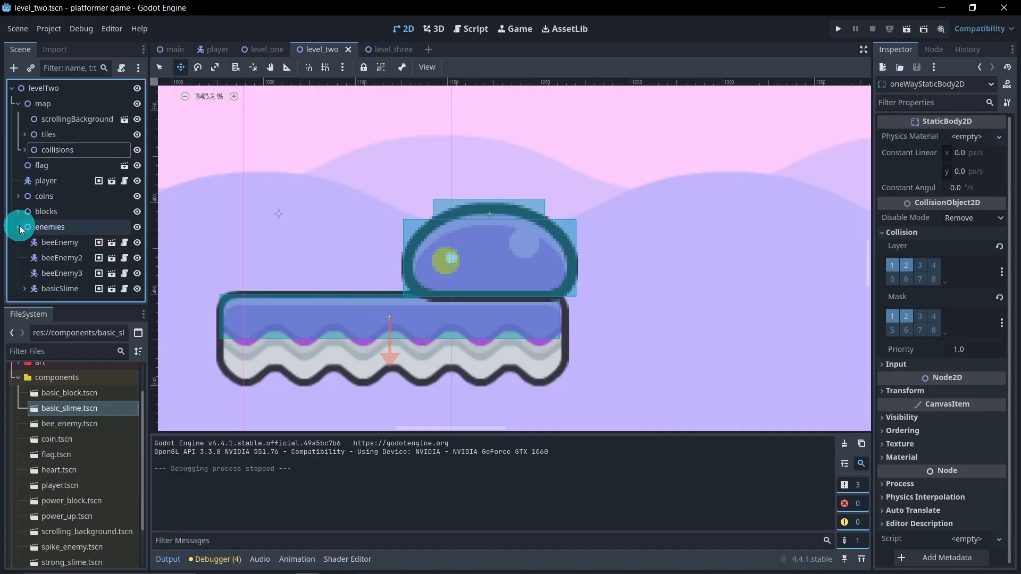
pyautogui.click(66, 290)
pyautogui.click(444, 234)
pyautogui.moveTo(491, 231); pyautogui.dragTo(492, 230)
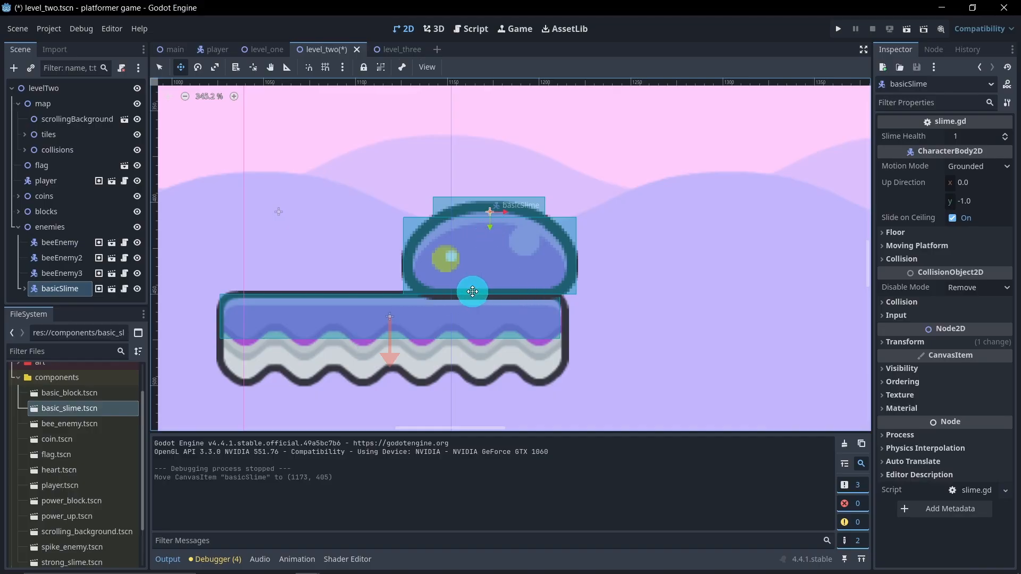
pyautogui.hotkey('ctrl', 's')
# Step: Run level_two again, hit the power block, jump onto the slime on the first platform, and close the game
pyautogui.click(907, 27)
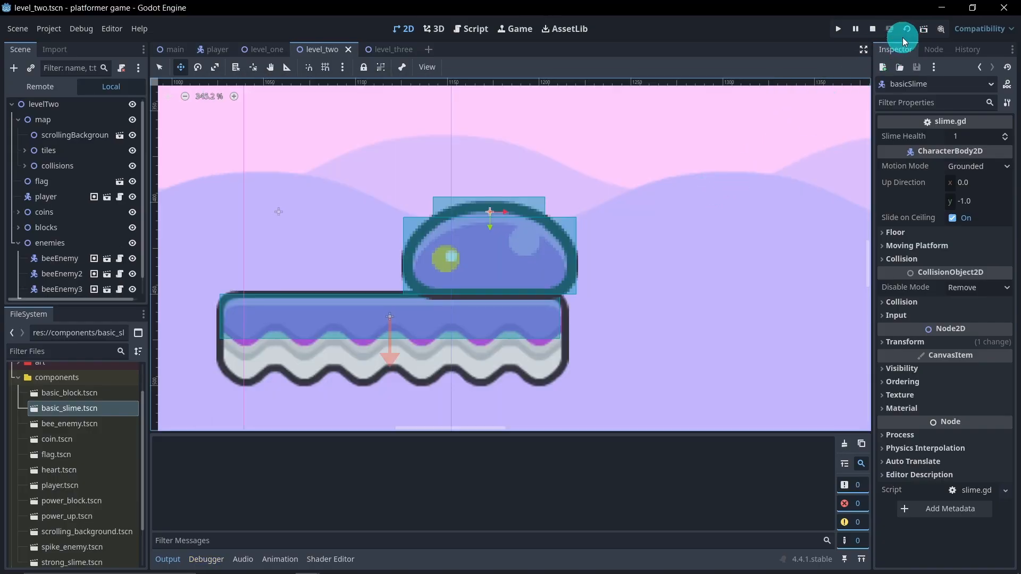
pyautogui.press('d')
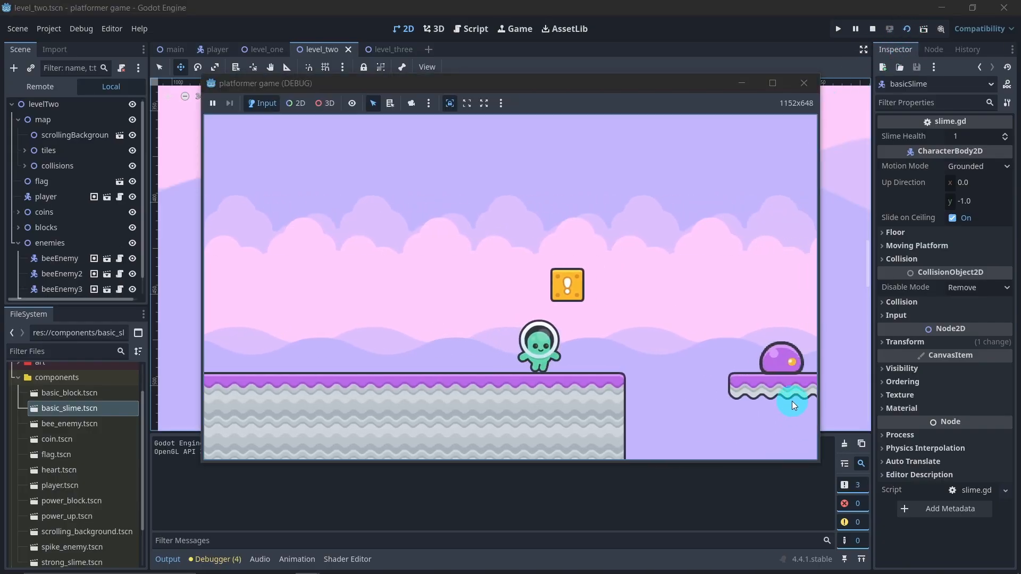
pyautogui.press('d')
pyautogui.press('d')
pyautogui.press('space')
pyautogui.press('d')
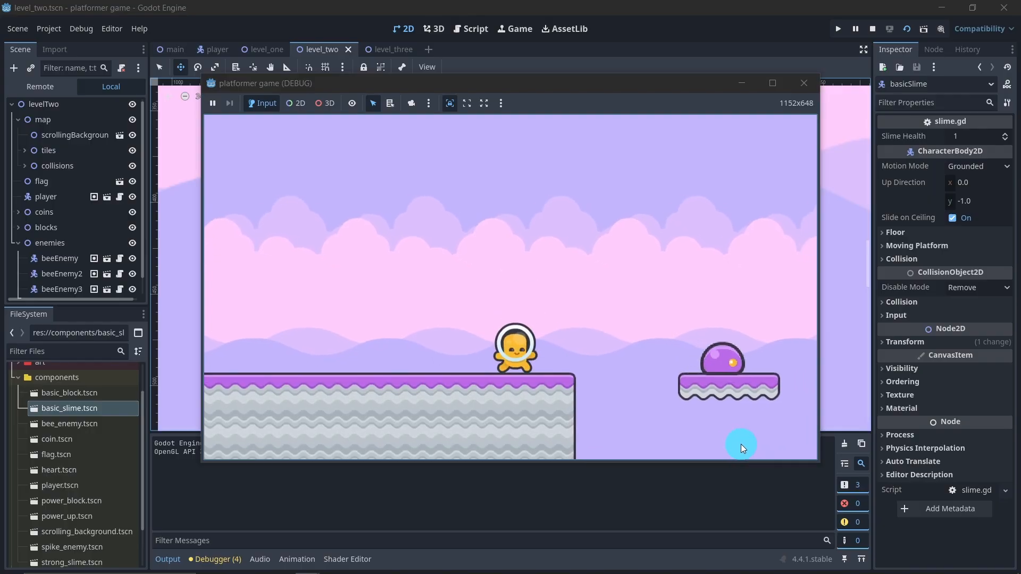
pyautogui.press('d')
pyautogui.press('space')
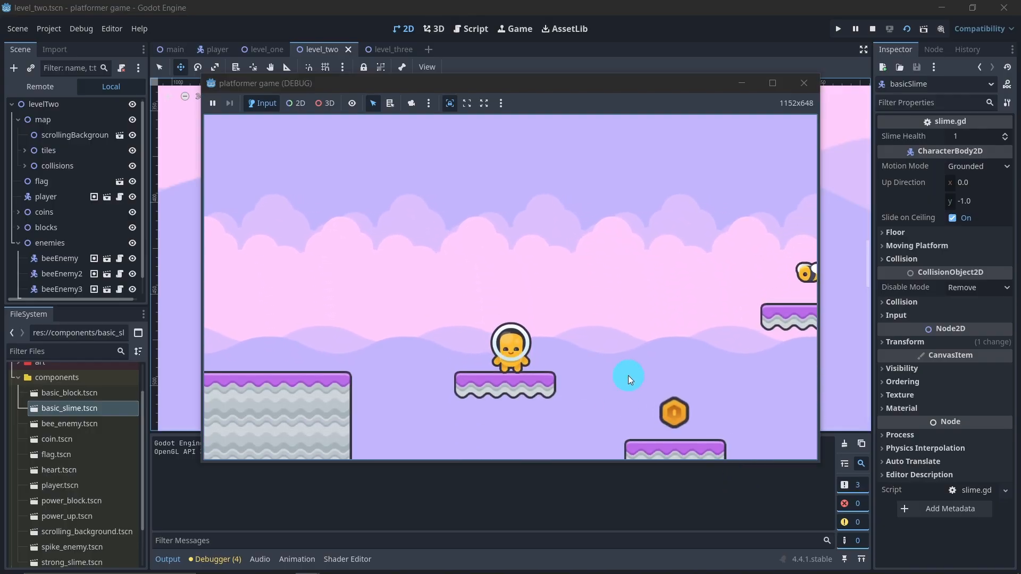
pyautogui.click(805, 83)
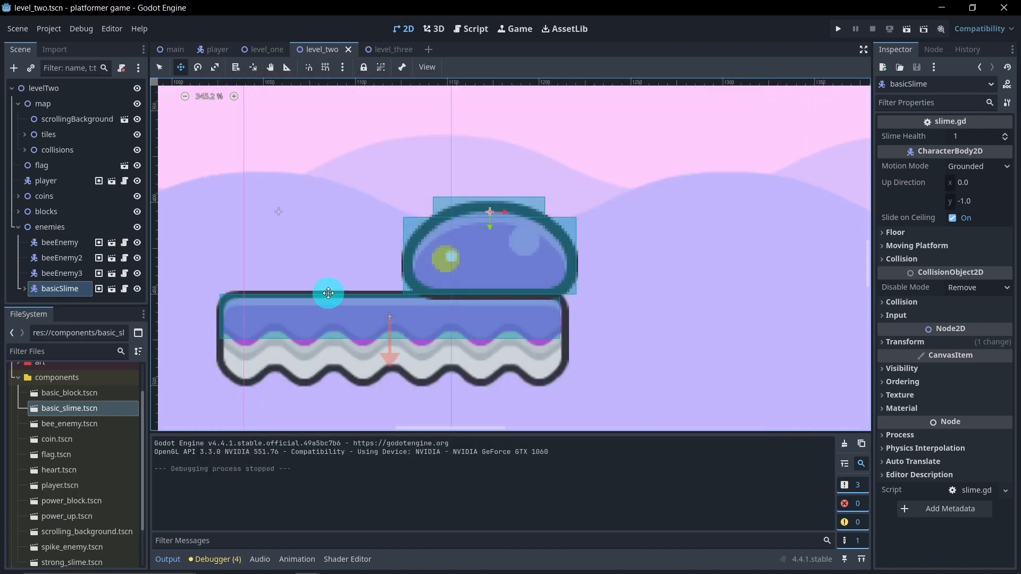
# Step: Collapse the enemies and map groups and the components folder, deselect the slime, and hide the output log
pyautogui.click(18, 227)
pyautogui.click(18, 104)
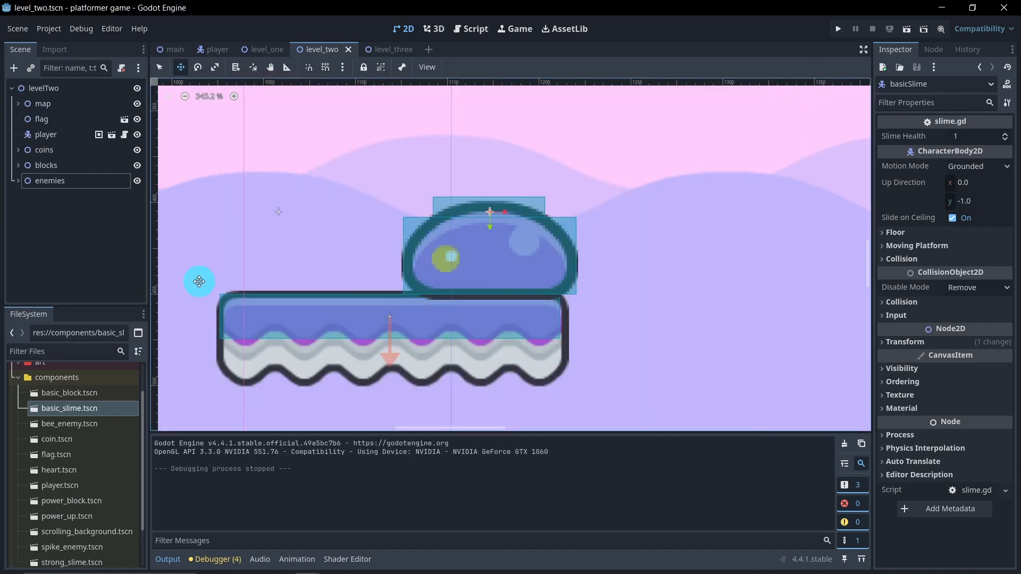
pyautogui.scroll(-12, 292, 237)
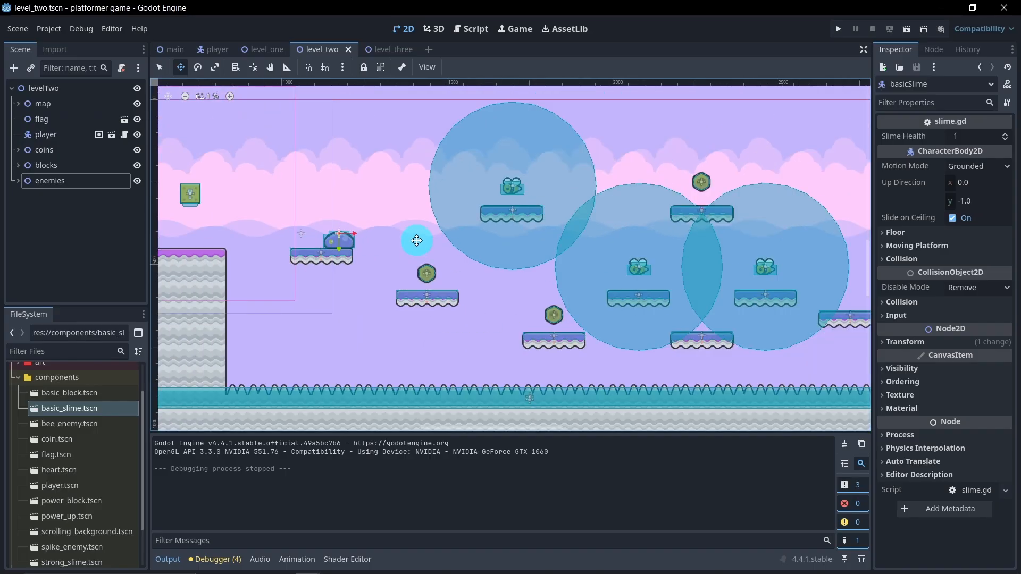
pyautogui.scroll(-1, 472, 235)
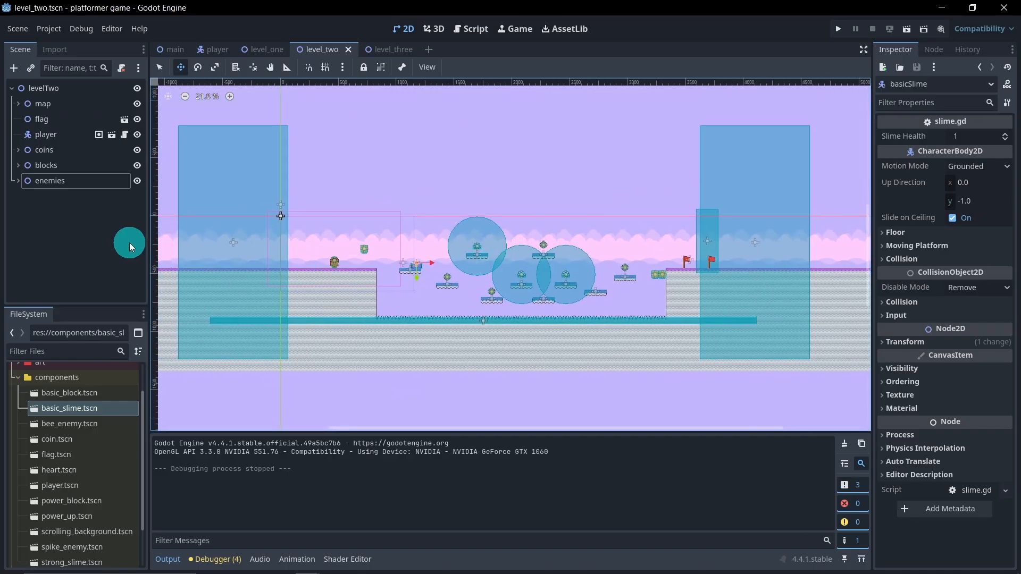
pyautogui.click(130, 246)
pyautogui.click(18, 378)
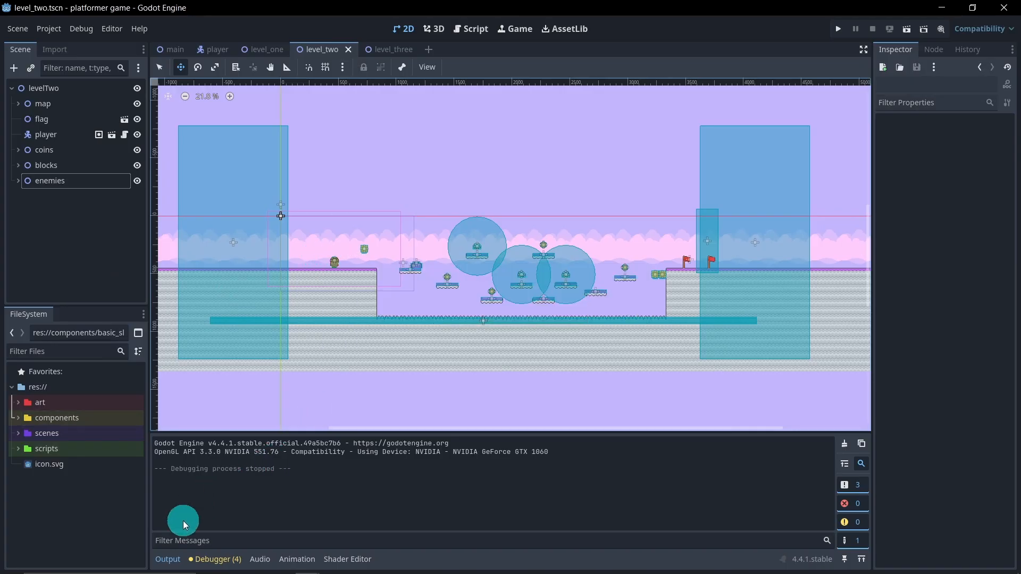
pyautogui.click(168, 560)
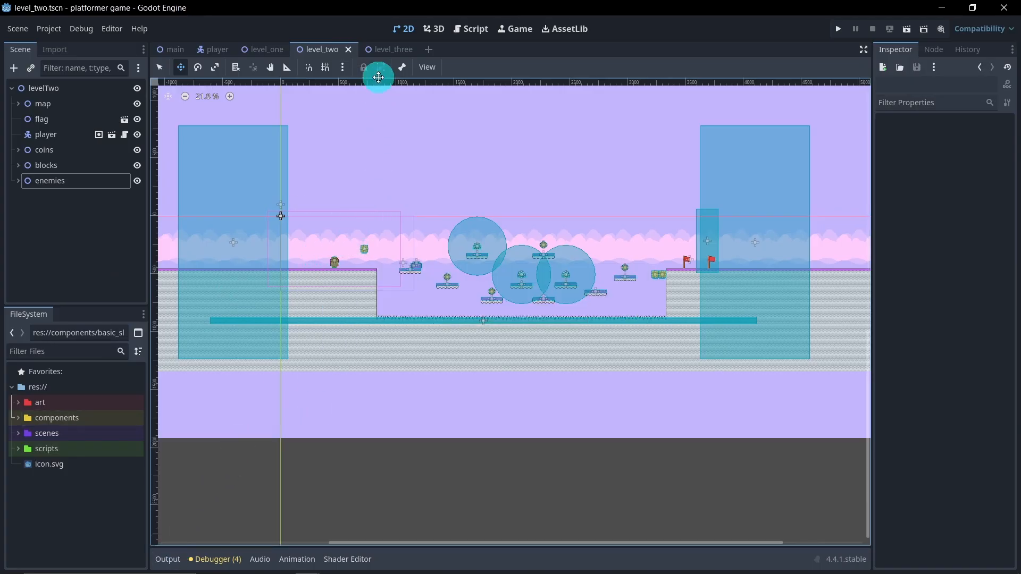
# Step: In the level_three scene, add a Node2D child under levelThree and name it coins
pyautogui.click(385, 50)
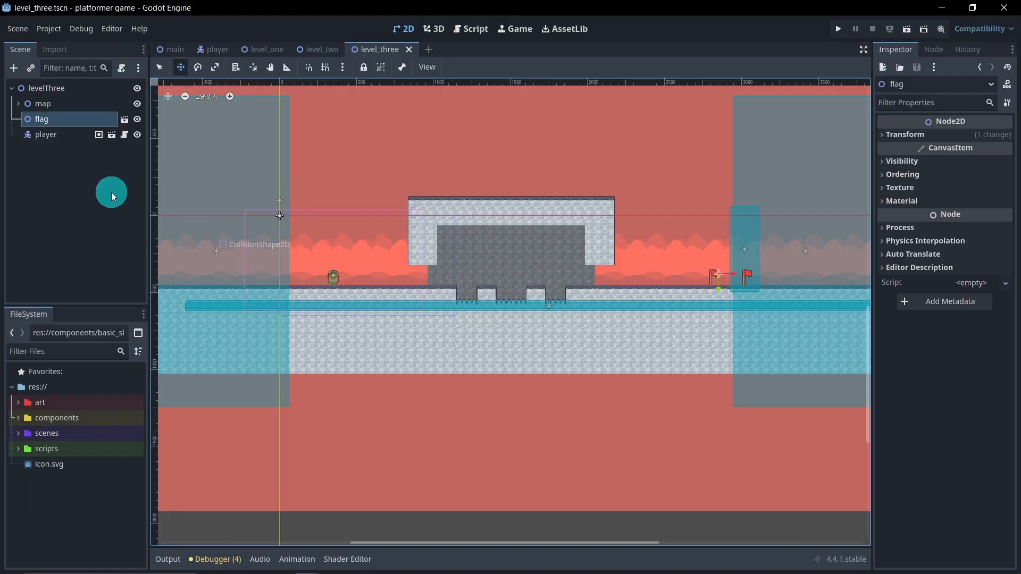
pyautogui.click(47, 91)
pyautogui.rightClick(46, 92)
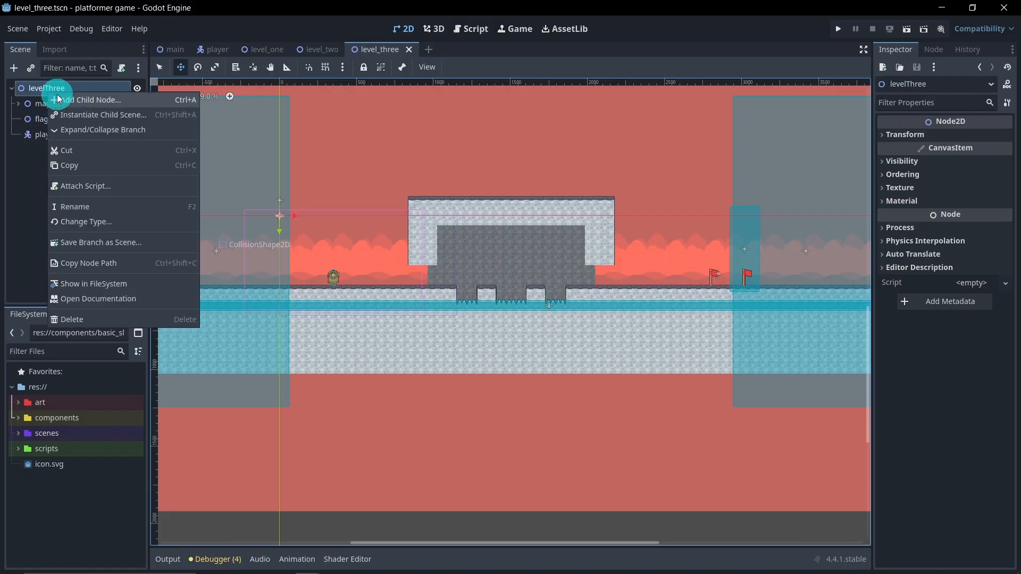
pyautogui.click(74, 101)
pyautogui.doubleClick(405, 201)
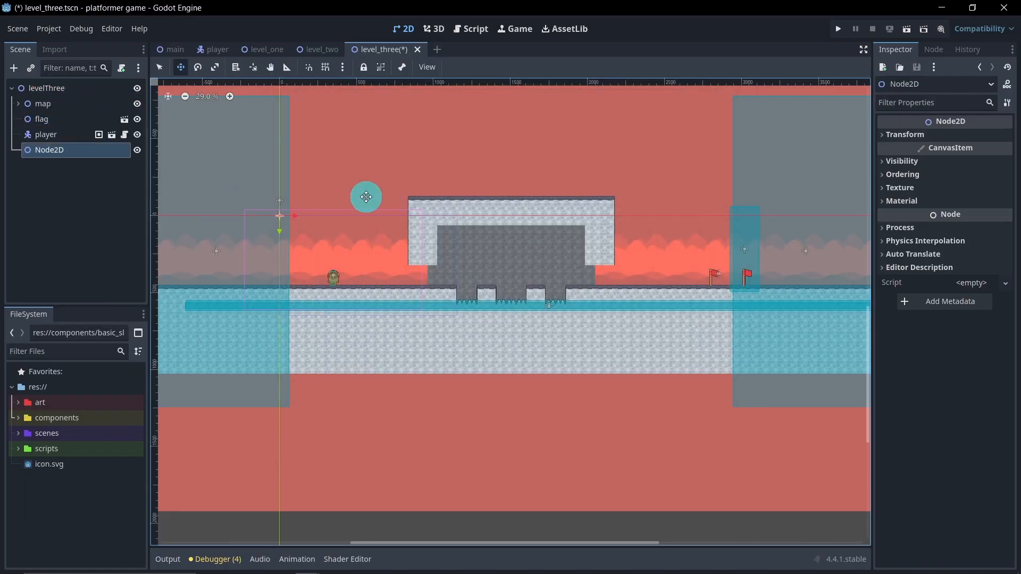
pyautogui.click(97, 153)
pyautogui.write('c')
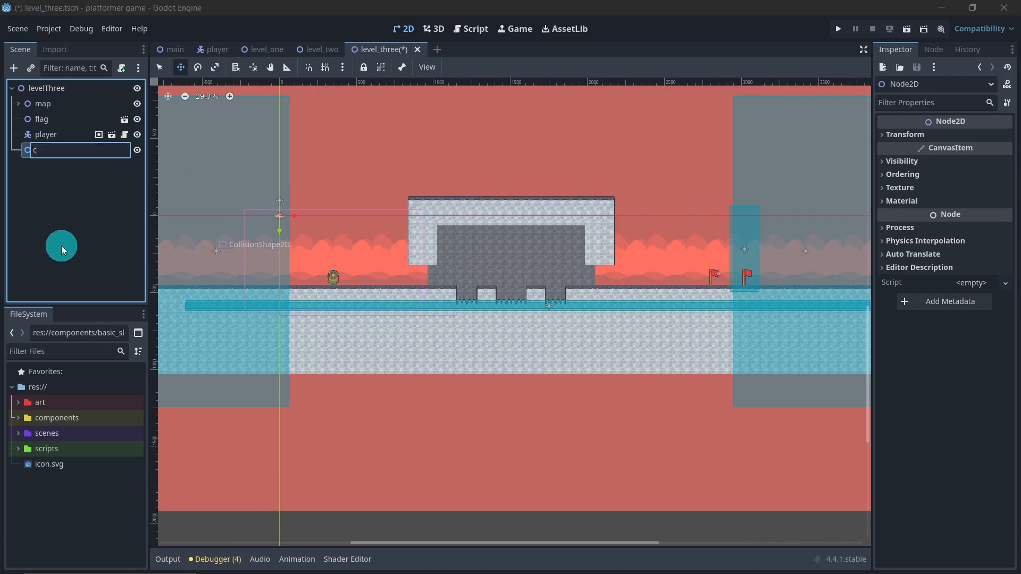
pyautogui.write('oins')
pyautogui.press('Return')
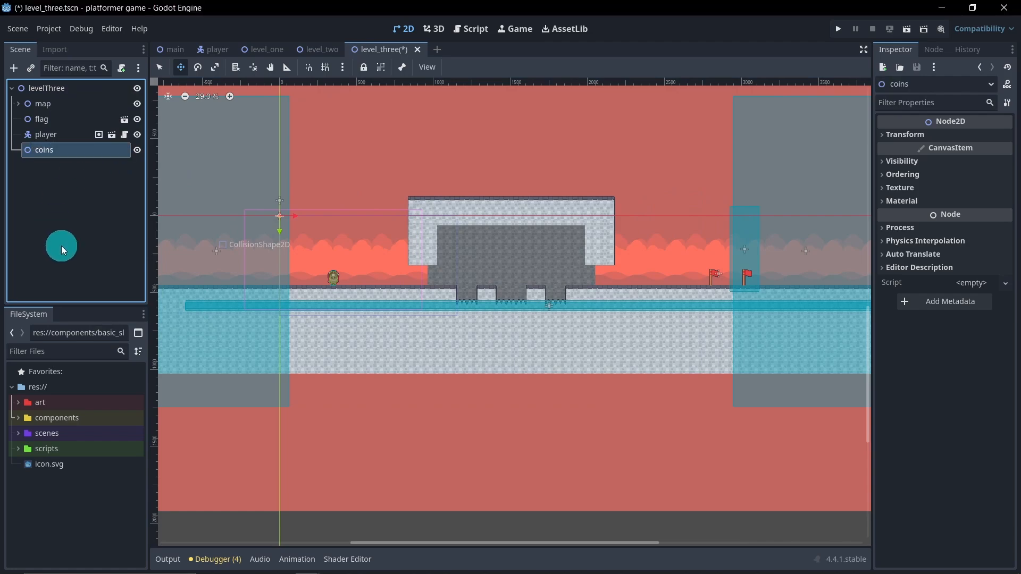
# Step: Instance coin.tscn under the coins node and place the coin above the ground between the stone structure and the flags
pyautogui.click(19, 418)
pyautogui.moveTo(82, 440); pyautogui.dragTo(48, 150)
pyautogui.moveTo(302, 232); pyautogui.dragTo(656, 296)
pyautogui.scroll(3, 675, 300)
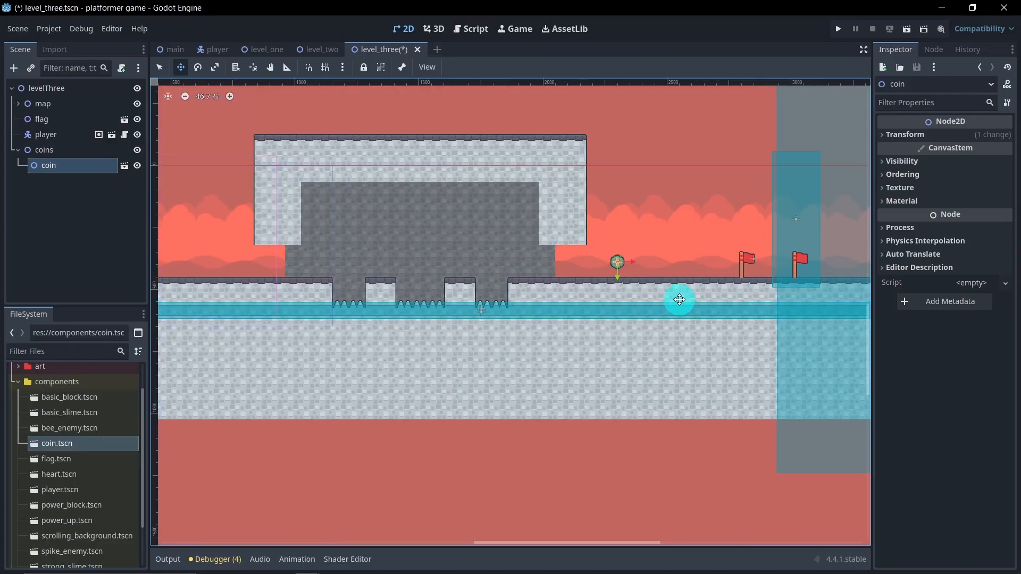
pyautogui.scroll(5, 675, 299)
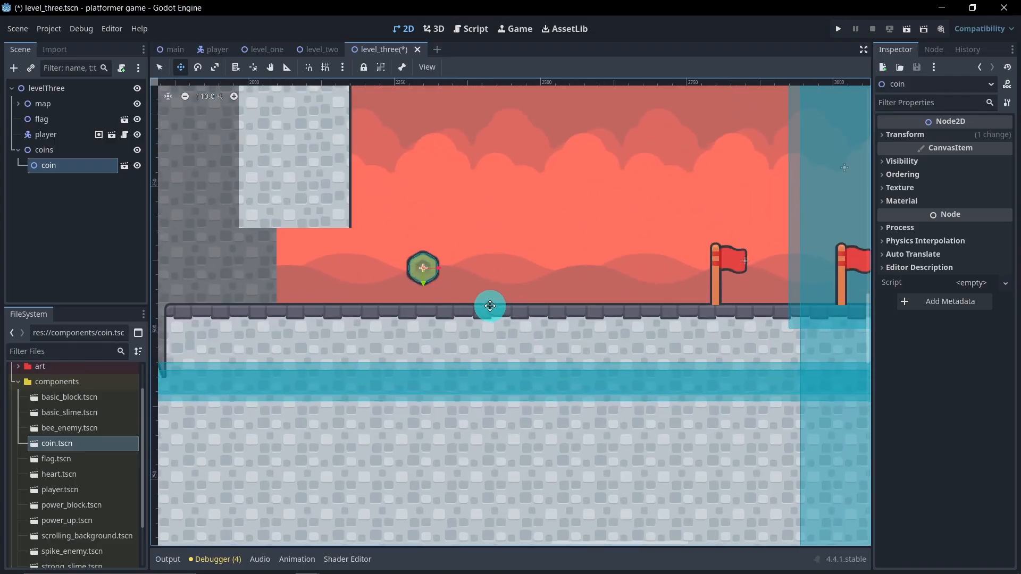
# Step: Duplicate the coin three times to form an evenly spaced row of four before the flags, and collapse the coins group
pyautogui.hotkey('ctrl', 'd')
pyautogui.moveTo(444, 267); pyautogui.dragTo(604, 272)
pyautogui.hotkey('ctrl', 'd')
pyautogui.hotkey('ctrl', 'd')
pyautogui.scroll(-4, 555, 287)
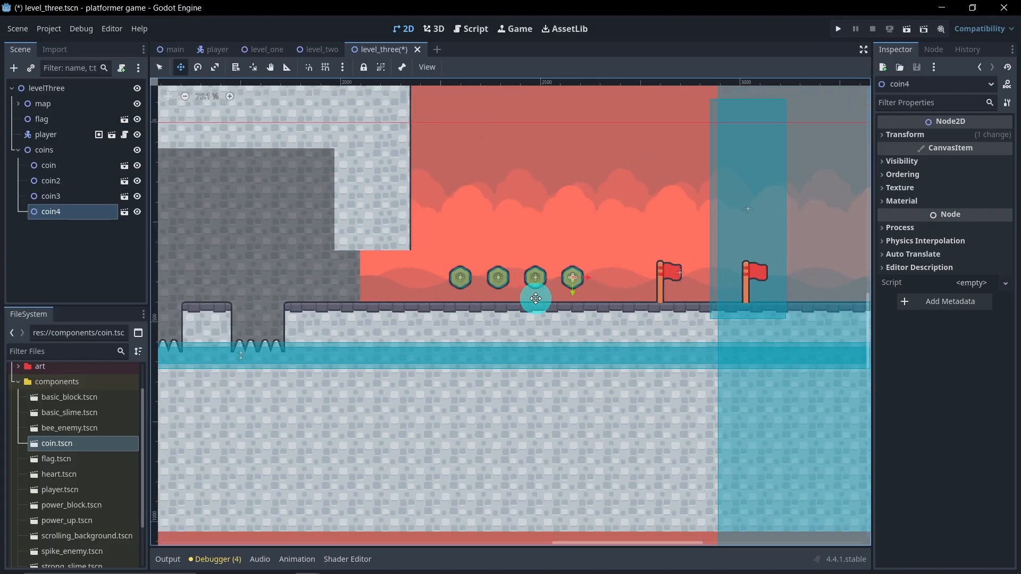
pyautogui.moveTo(369, 291); pyautogui.dragTo(533, 288, button='middle')
pyautogui.scroll(-5, 390, 266)
pyautogui.scroll(3, 289, 258)
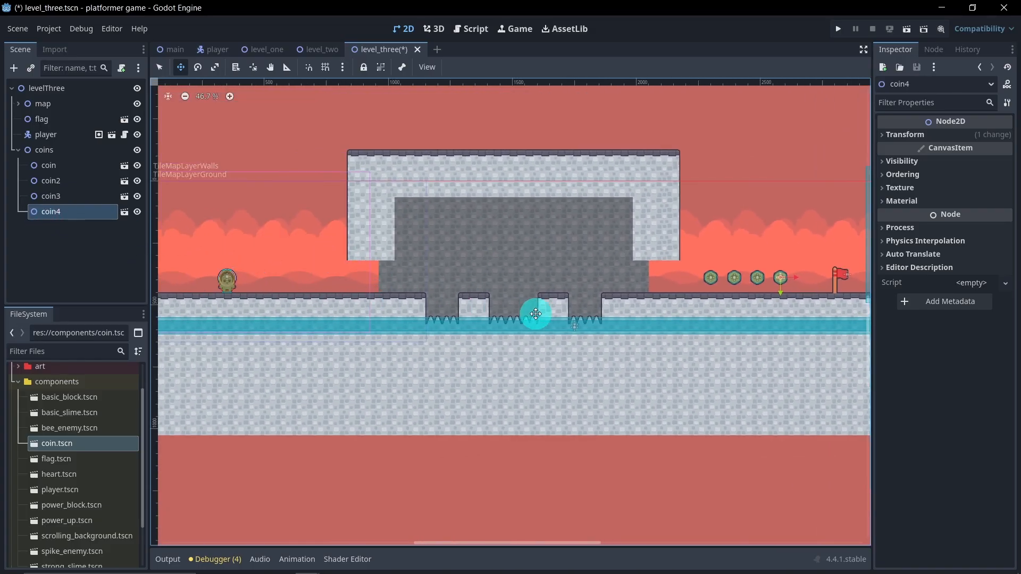
pyautogui.click(17, 151)
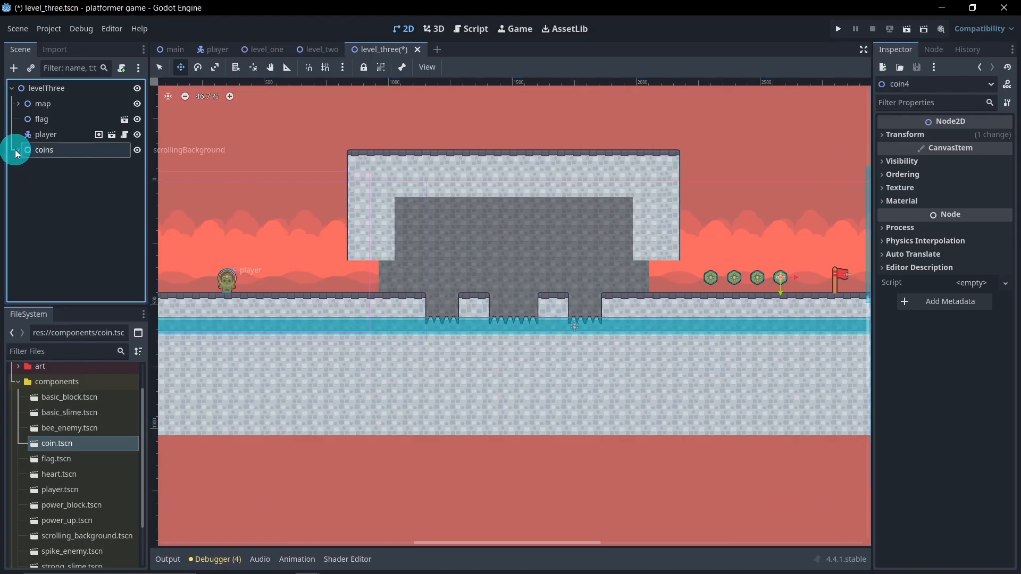
# Step: Add a Node2D child under levelThree and name it blocks
pyautogui.rightClick(53, 92)
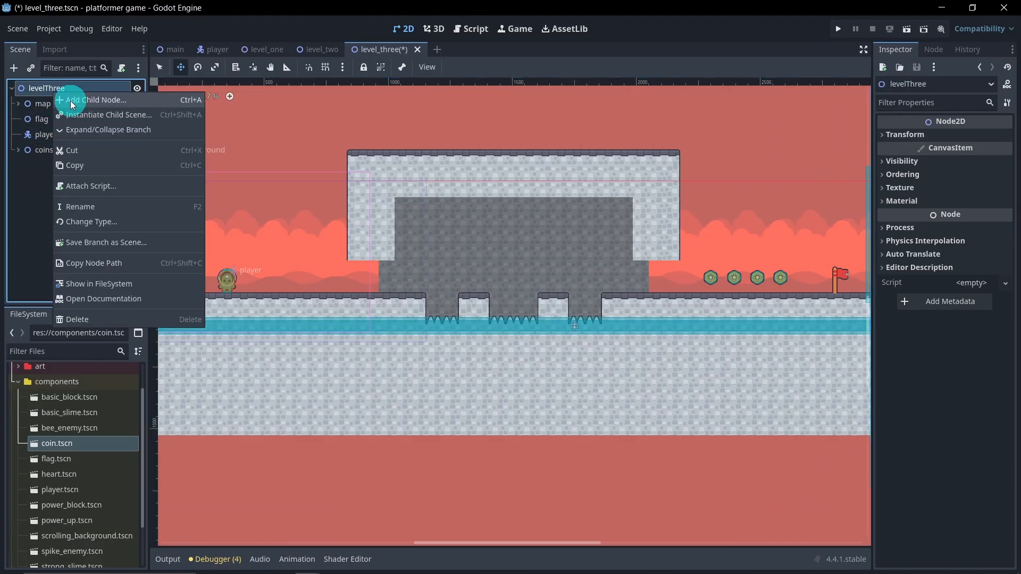
pyautogui.click(70, 99)
pyautogui.doubleClick(413, 200)
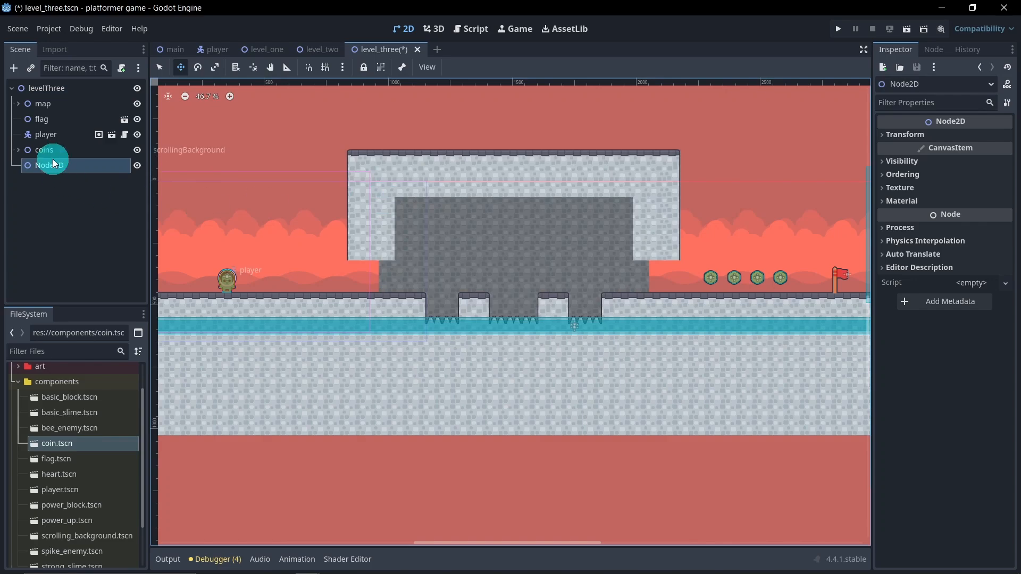
pyautogui.doubleClick(56, 166)
pyautogui.write('blocks')
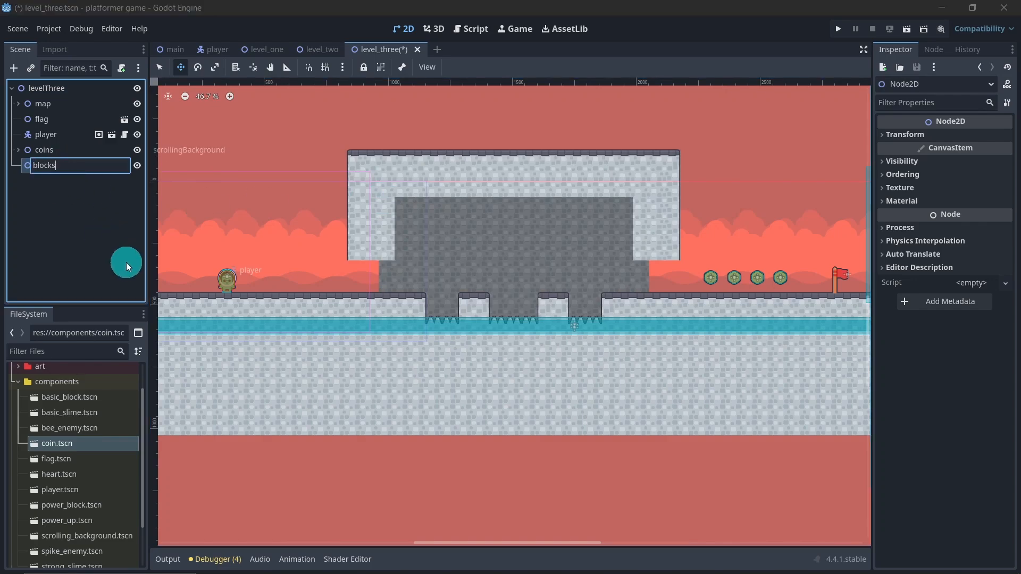
pyautogui.press('Return')
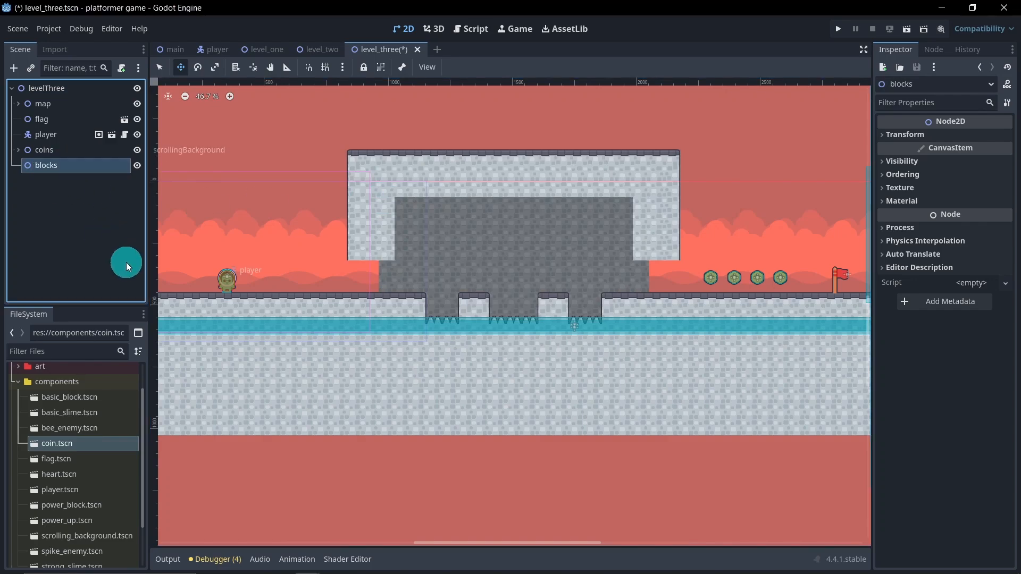
# Step: Instance power_block.tscn under the blocks node, place it above the ground between the player and the stone structure, and save the scene
pyautogui.scroll(-1, 69, 496)
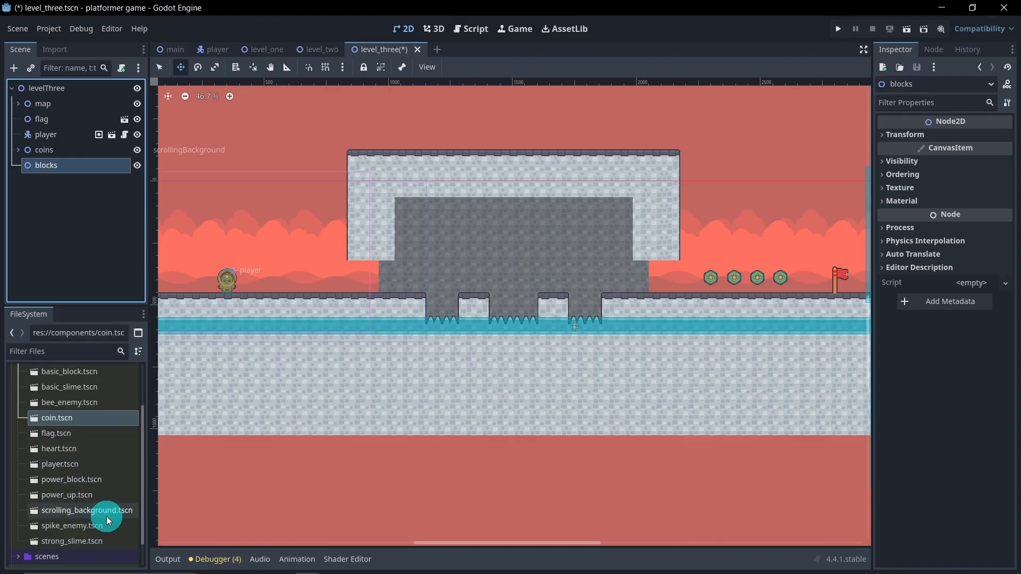
pyautogui.moveTo(104, 486); pyautogui.dragTo(56, 169)
pyautogui.moveTo(256, 234); pyautogui.dragTo(415, 253, button='middle')
pyautogui.moveTo(334, 220); pyautogui.dragTo(529, 291)
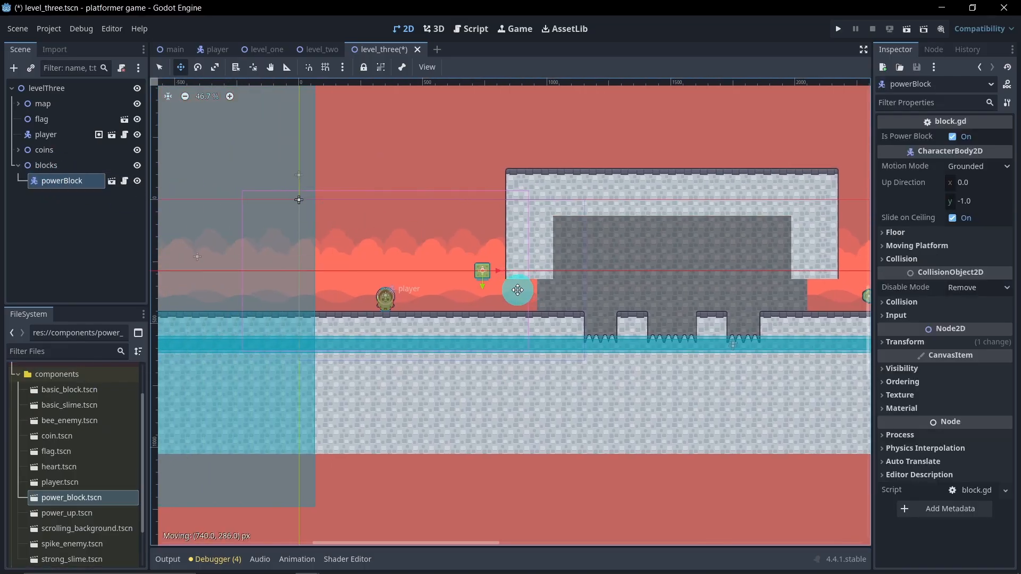
pyautogui.moveTo(513, 290); pyautogui.dragTo(581, 326)
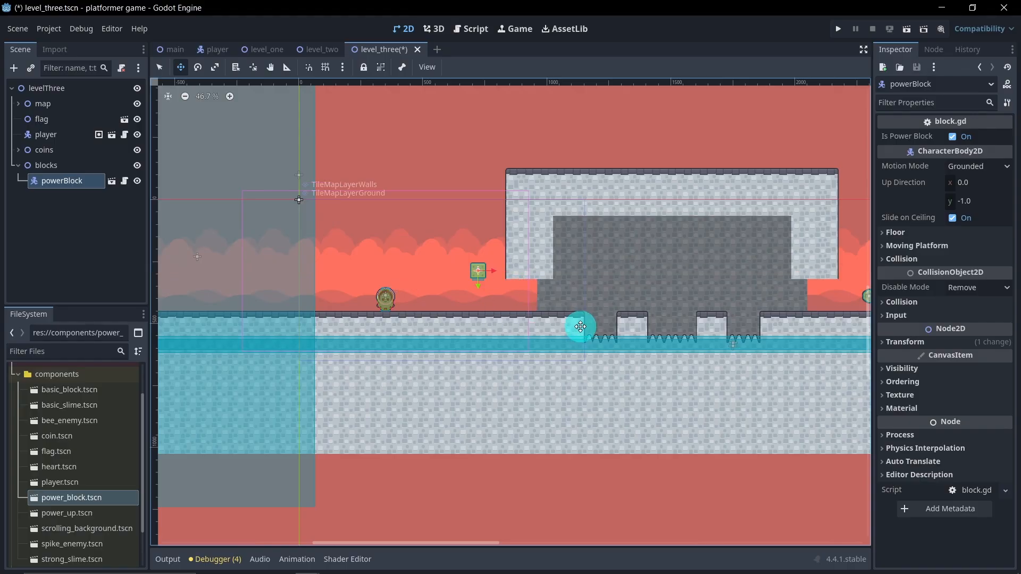
pyautogui.click(604, 345)
pyautogui.hotkey('ctrl', 's')
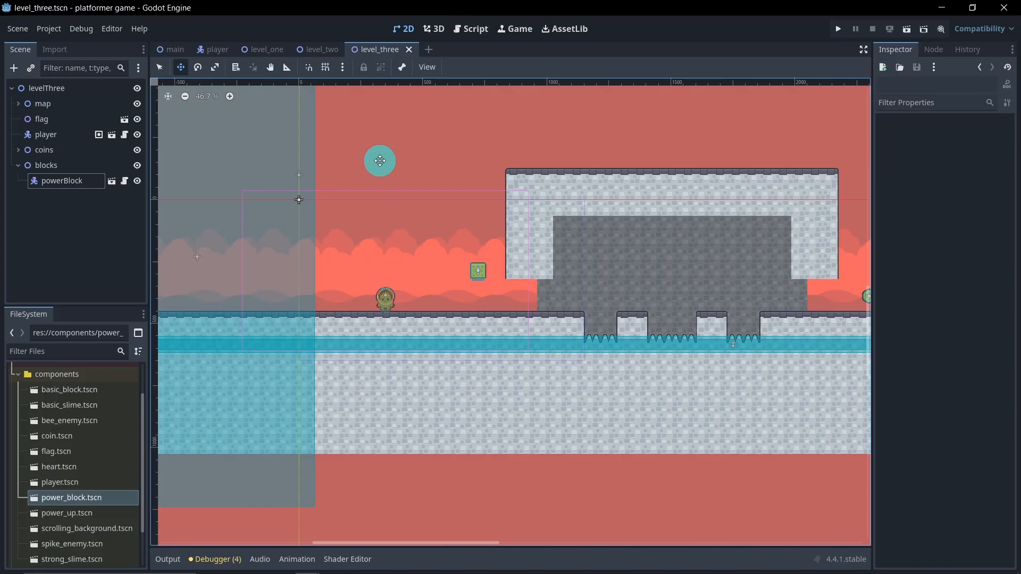
# Step: Move the player node below blocks in the levelThree tree, collapse the blocks group, and save the scene
pyautogui.click(18, 167)
pyautogui.moveTo(43, 134); pyautogui.dragTo(49, 171)
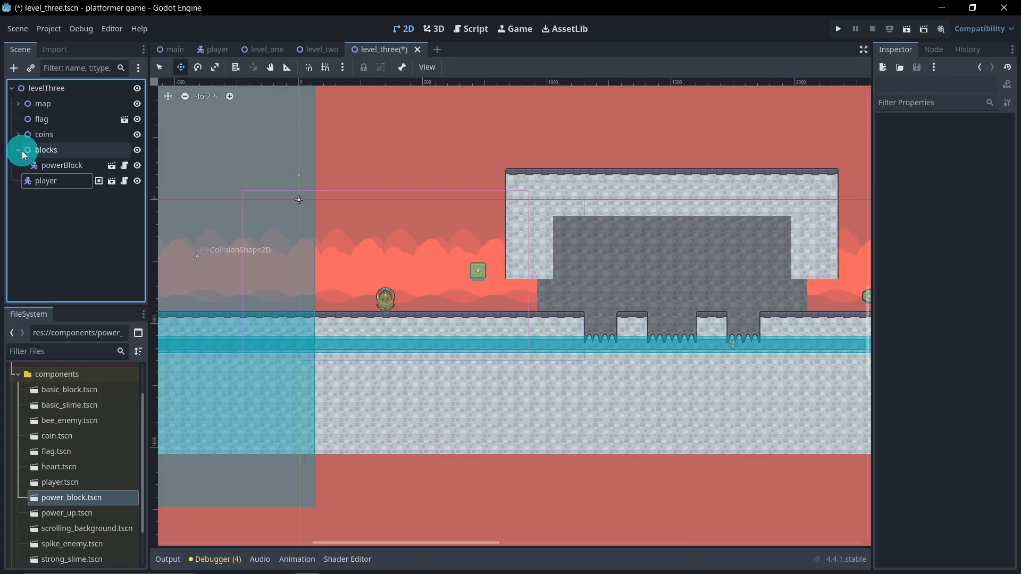
pyautogui.hotkey('ctrl', 's')
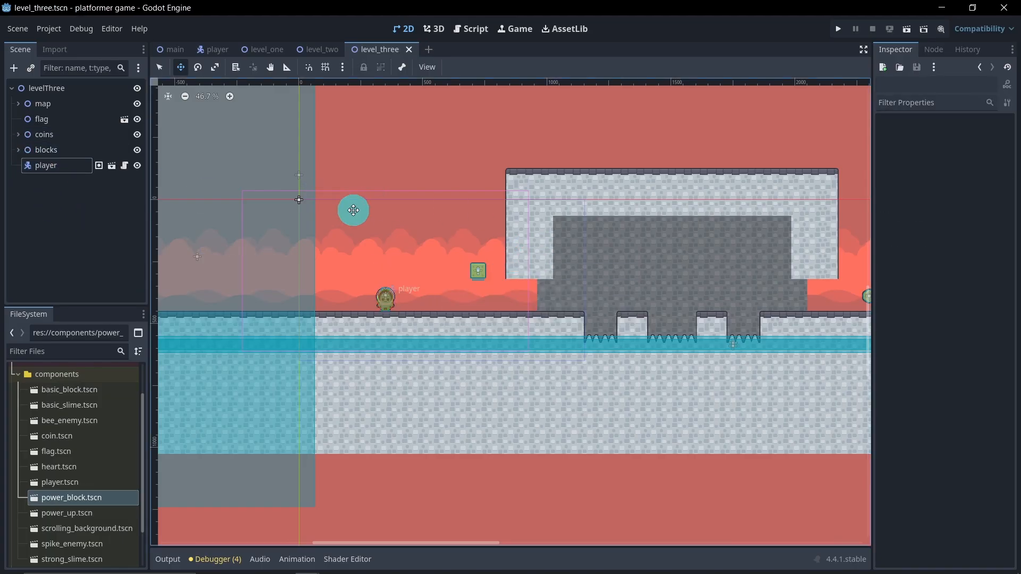
# Step: In the level_two scene, move the player node below enemies in the tree and save
pyautogui.click(318, 49)
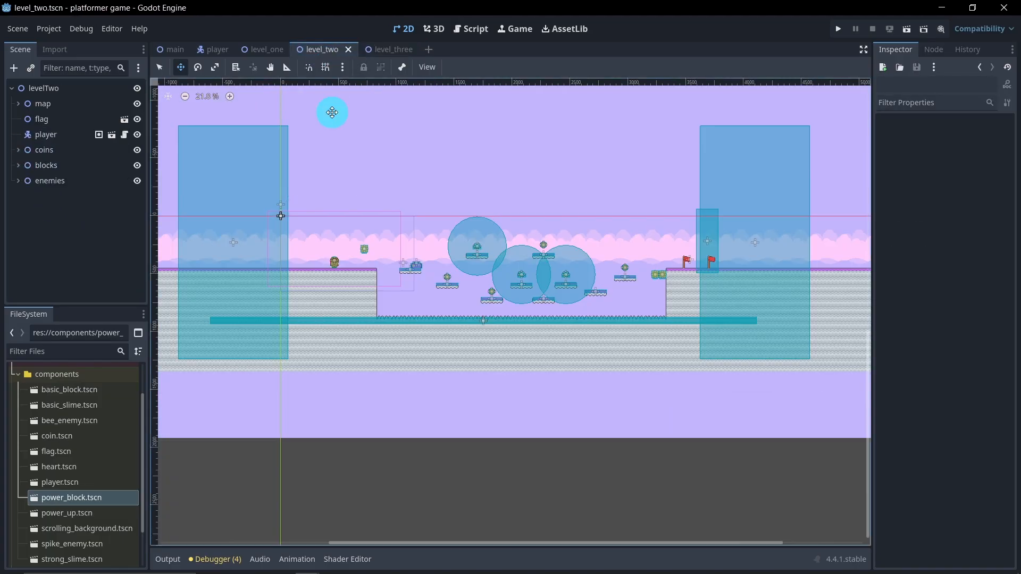
pyautogui.moveTo(55, 138); pyautogui.dragTo(53, 184)
pyautogui.hotkey('ctrl', 's')
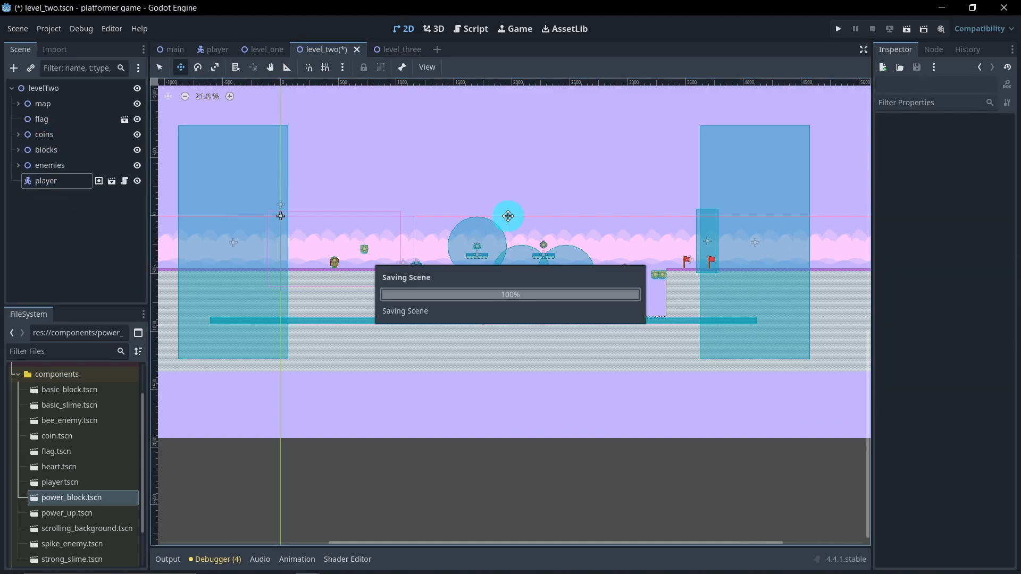
# Step: Run the level_three scene, hit the power block from below, and collect its power-up
pyautogui.click(387, 50)
pyautogui.scroll(-3, 470, 275)
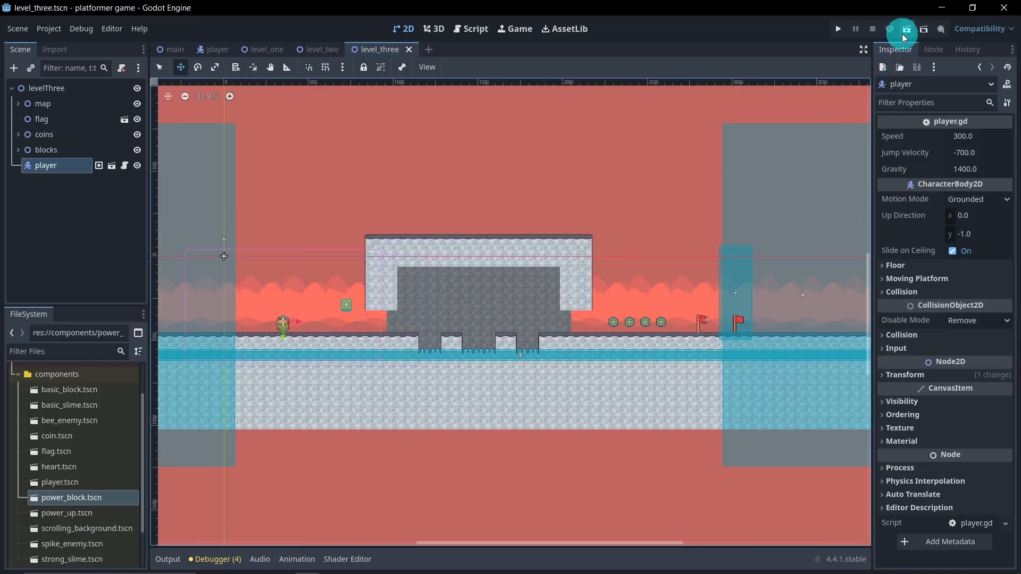
pyautogui.press('F6')
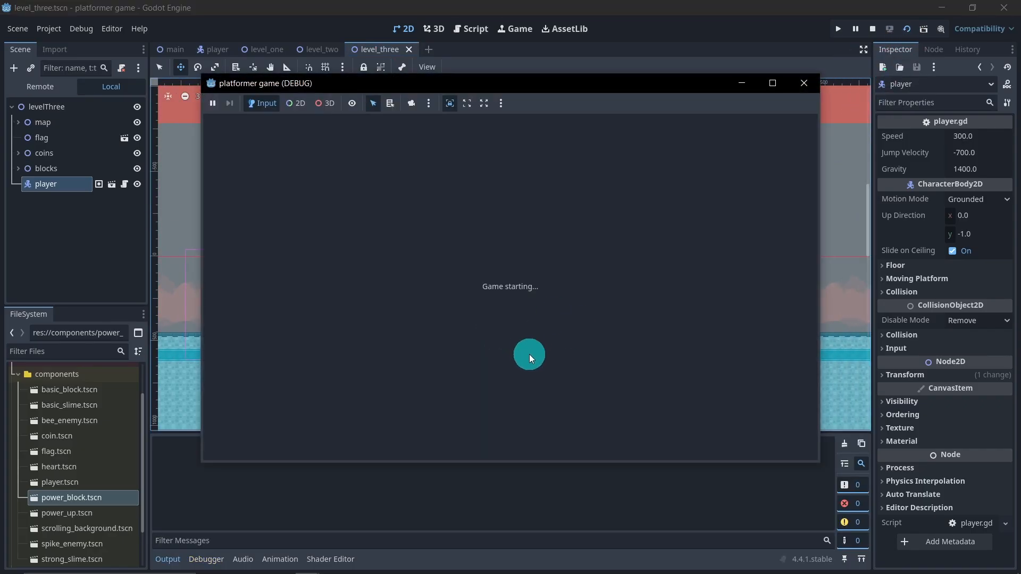
pyautogui.press('d')
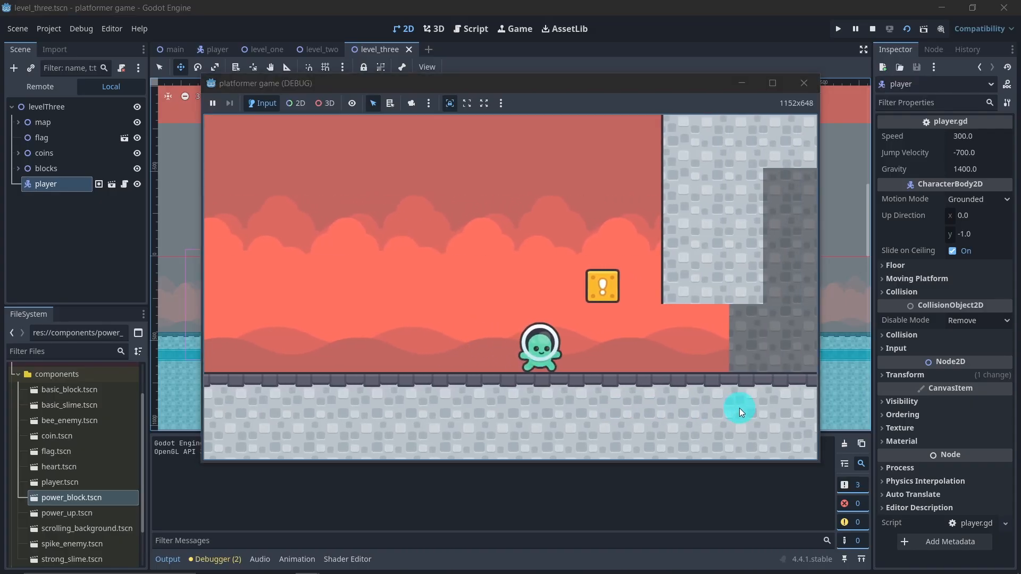
pyautogui.press('space')
pyautogui.press('a')
pyautogui.press('d')
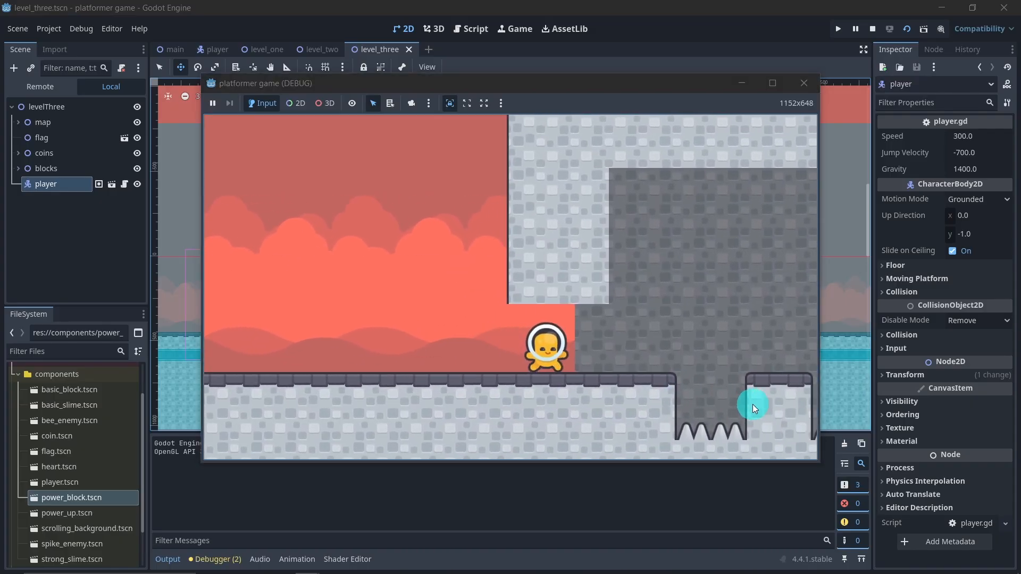
# Step: Jump across the spike pits inside the stone structure, collect the coins, walk to the first flag, and close the game
pyautogui.press('space')
pyautogui.press('d')
pyautogui.press('space')
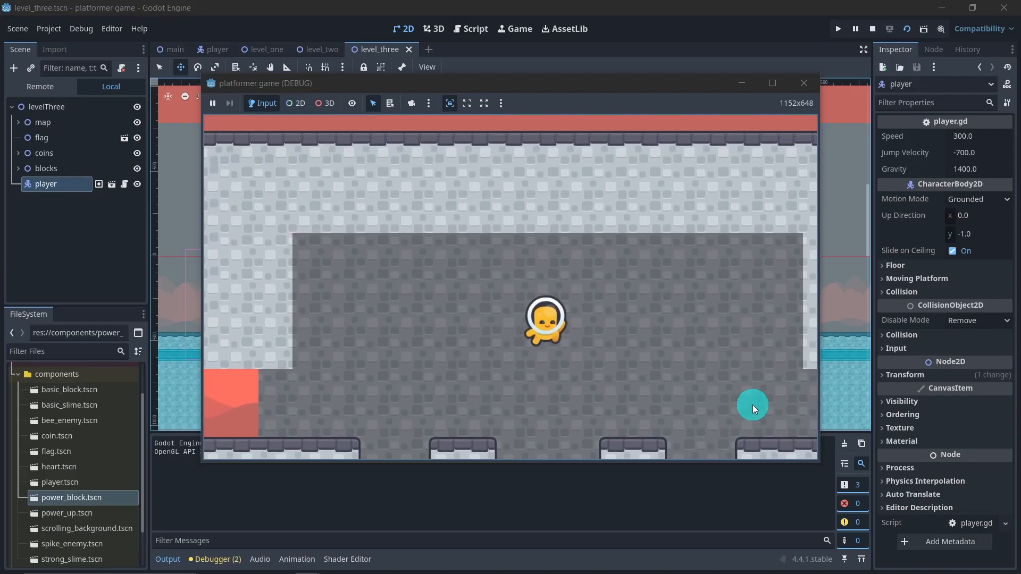
pyautogui.press('d')
pyautogui.press('space')
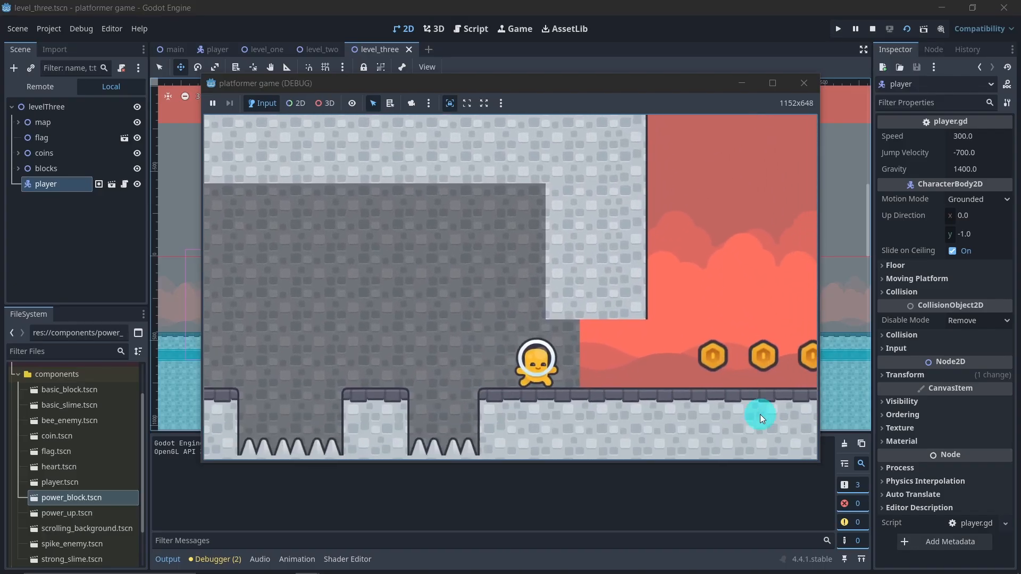
pyautogui.press('d')
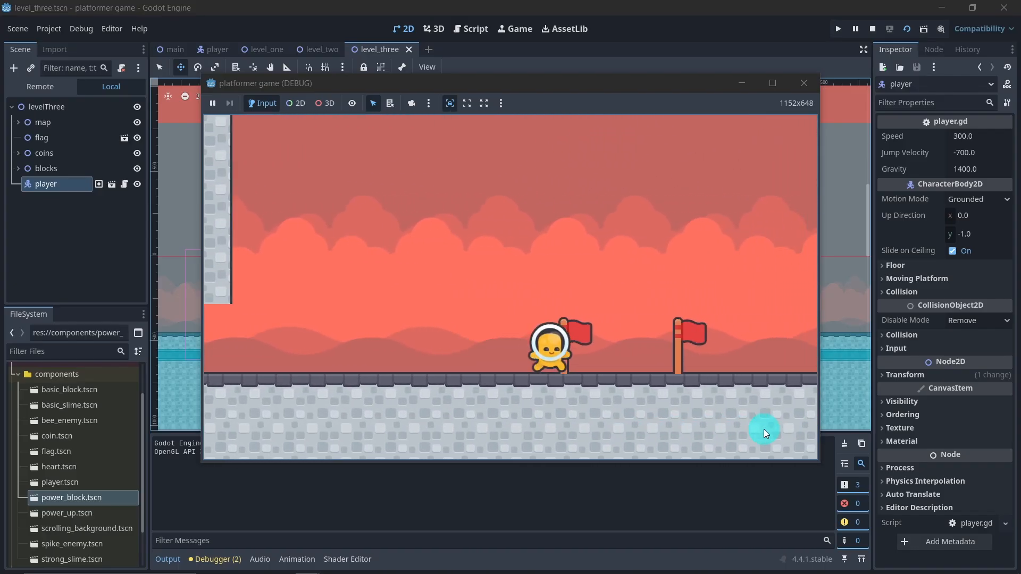
pyautogui.click(812, 89)
# Step: Collapse the components folder, hide the output log, deselect the player, and save level_three
pyautogui.click(19, 375)
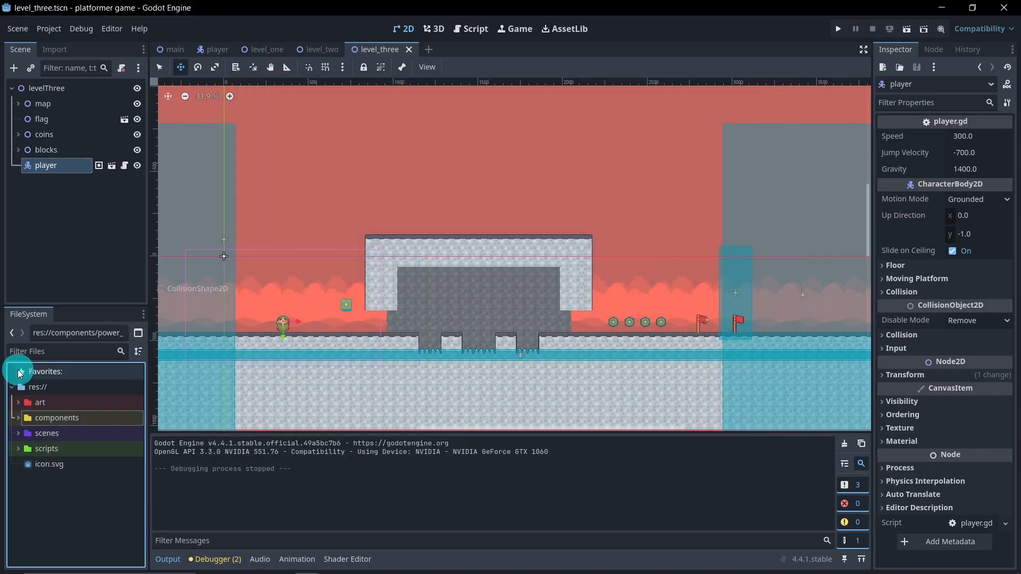
pyautogui.click(166, 559)
pyautogui.scroll(-2, 340, 367)
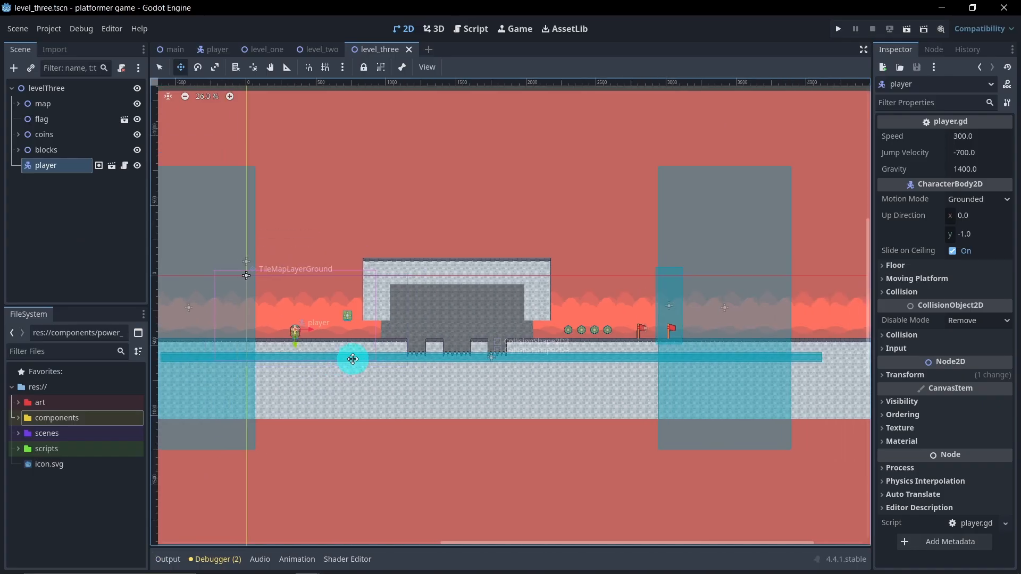
pyautogui.click(43, 241)
pyautogui.click(376, 238)
pyautogui.hotkey('ctrl', 's')
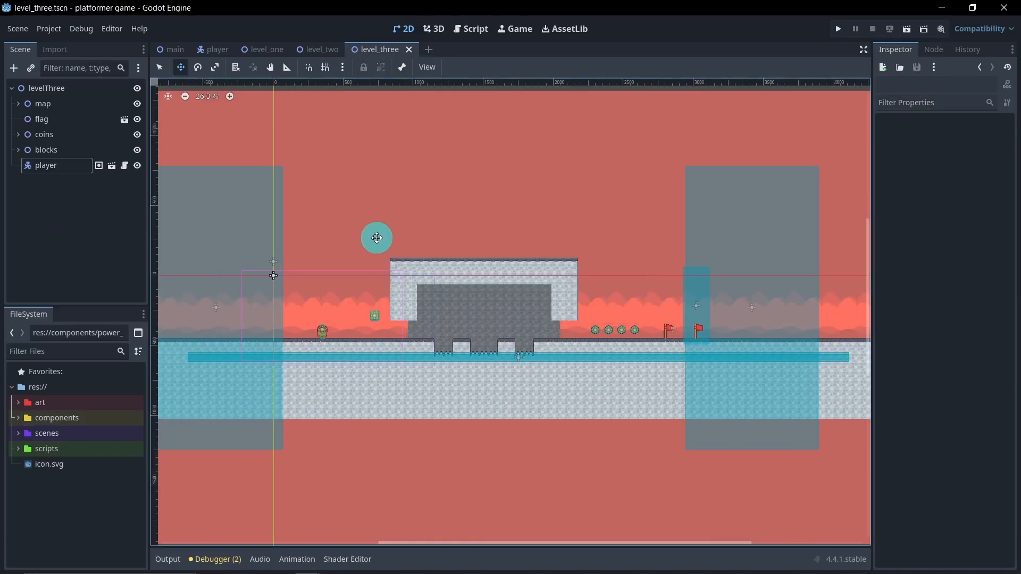